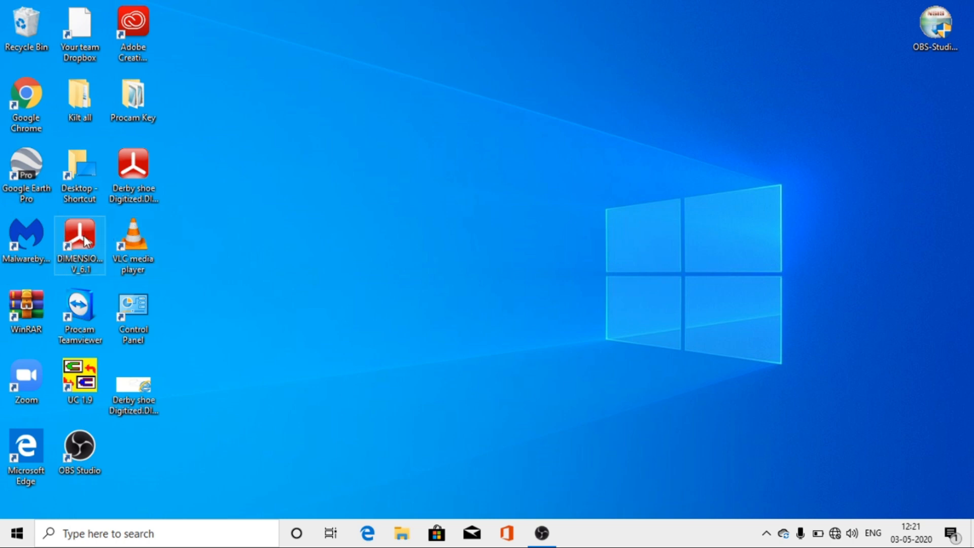
# Step: Launch Dimens61 with the Office 2007 look in Black and close the drawing that loads with it
pyautogui.doubleClick(87, 240)
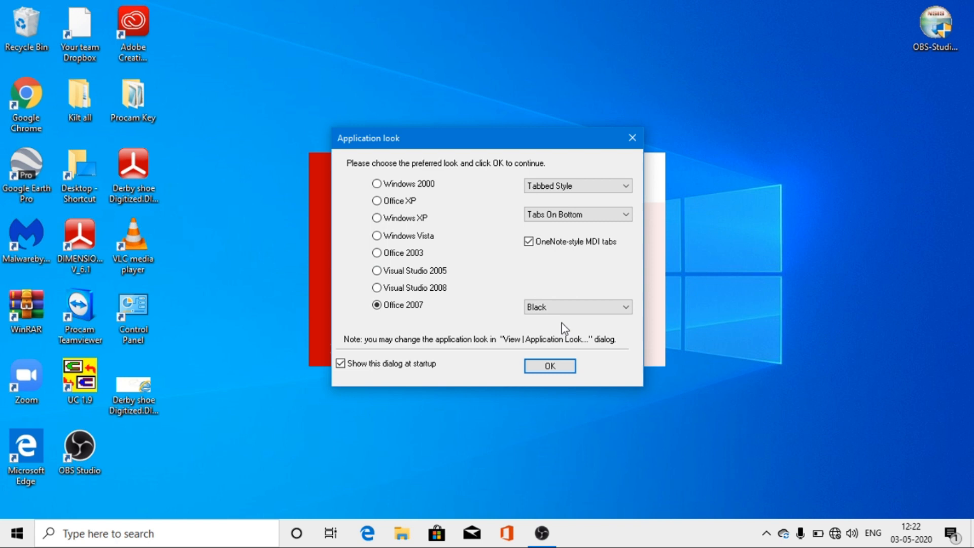
pyautogui.click(550, 367)
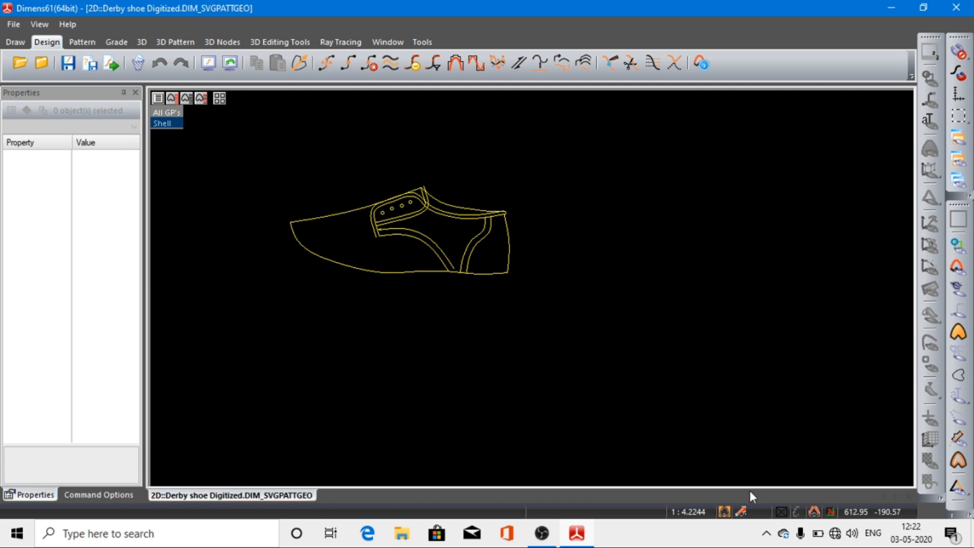
pyautogui.click(908, 495)
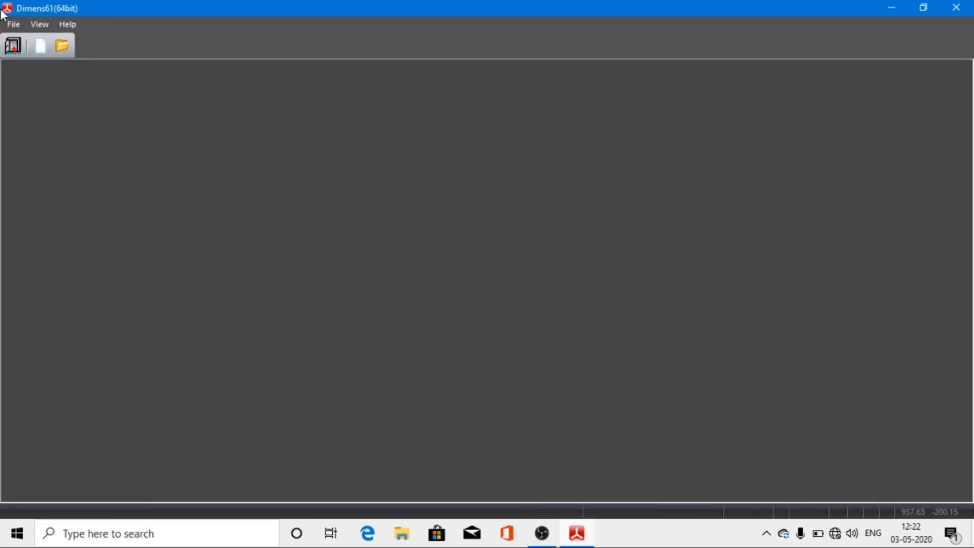
# Step: Open the file Derby shoe Digitized.DIM_SVGPATTGEO from the Desktop
pyautogui.click(14, 25)
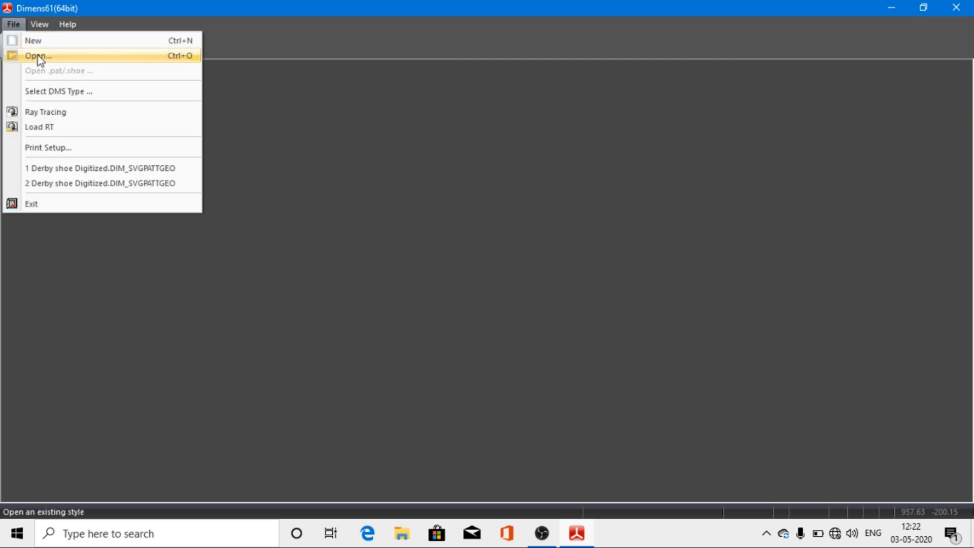
pyautogui.click(39, 55)
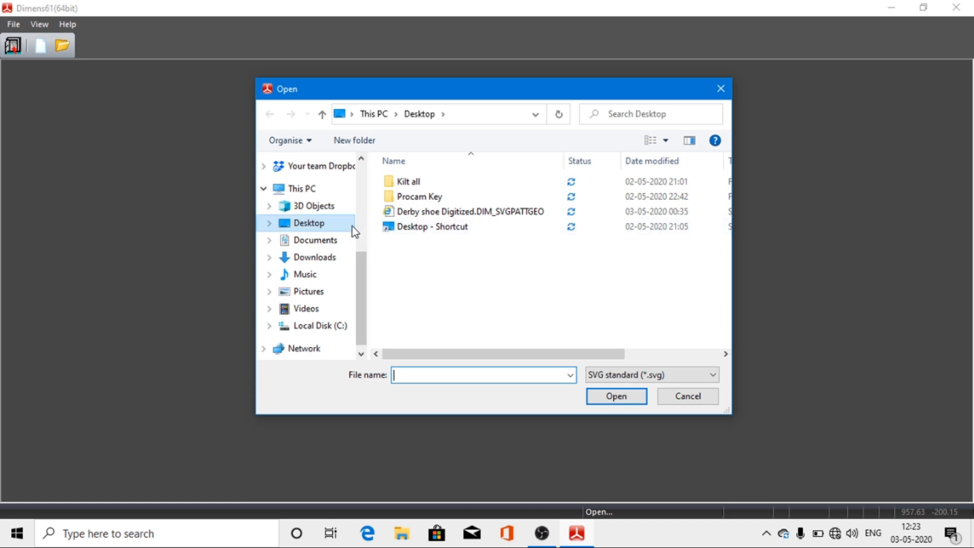
pyautogui.click(467, 219)
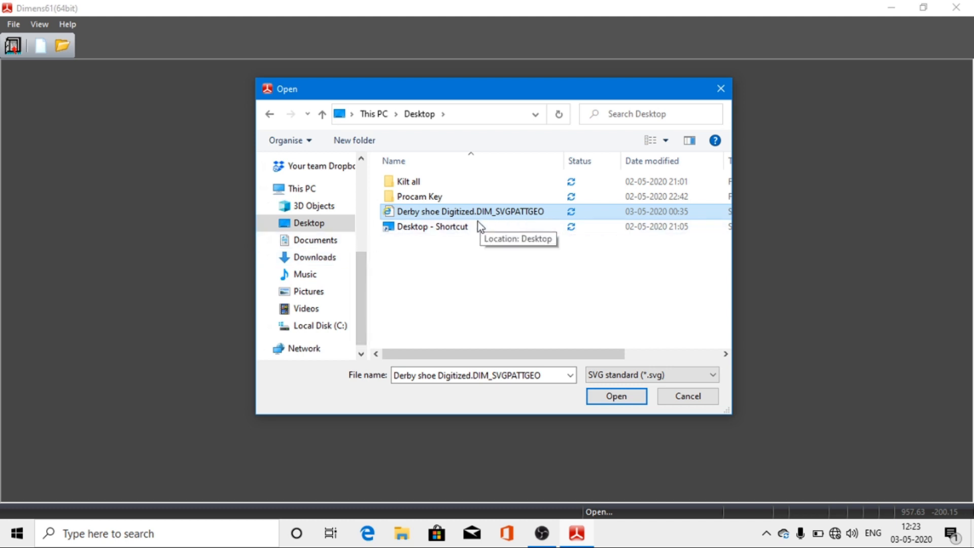
pyautogui.click(617, 396)
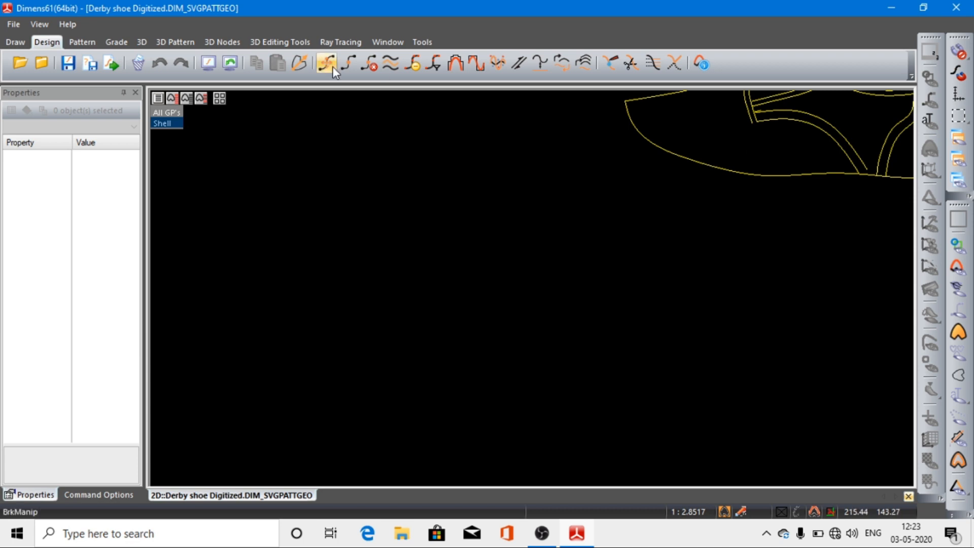
# Step: Extend the upper slanted line beneath the eyelets by moving its front end point past both front edge lines of the eyelet facing
pyautogui.click(209, 65)
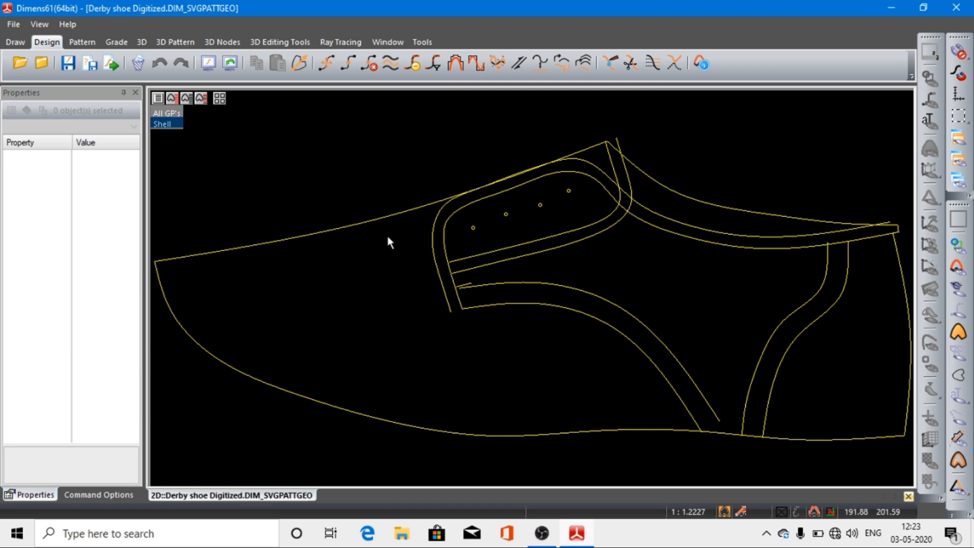
pyautogui.moveTo(395, 240); pyautogui.dragTo(595, 351)
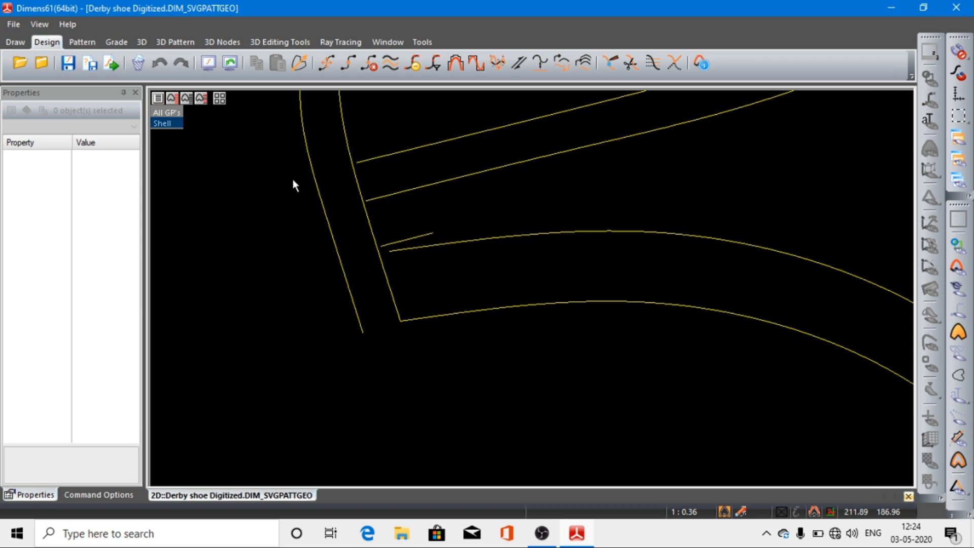
pyautogui.click(358, 162)
pyautogui.doubleClick(358, 162)
pyautogui.click(355, 162)
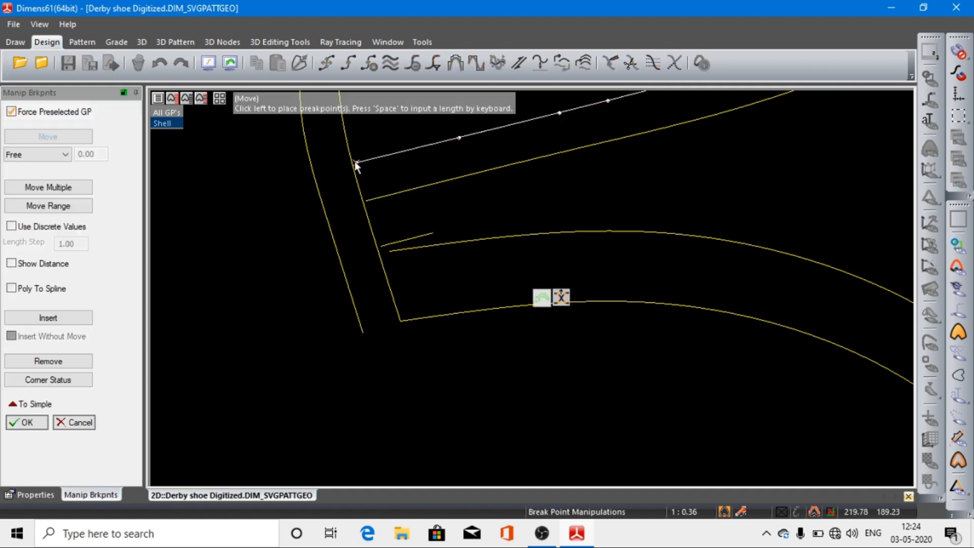
pyautogui.click(307, 175)
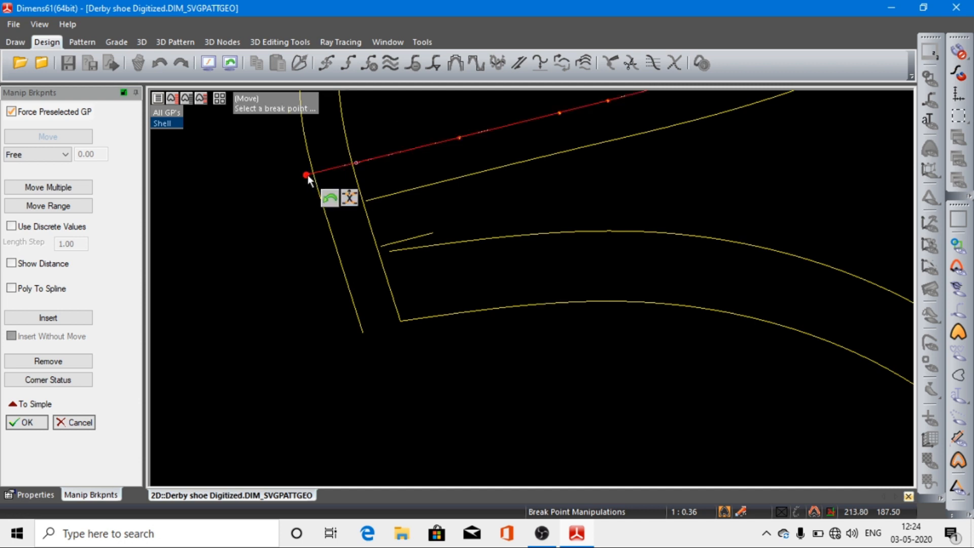
pyautogui.click(373, 196)
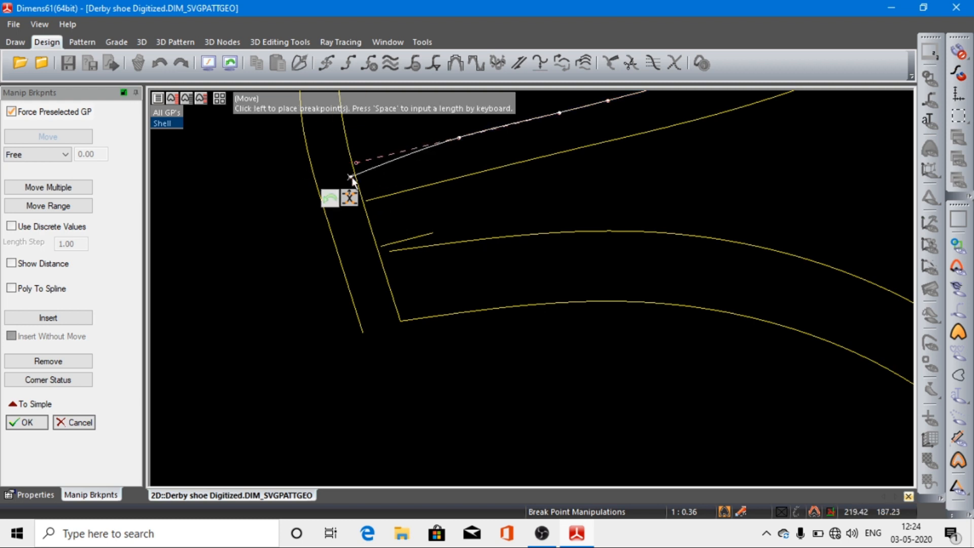
pyautogui.click(302, 173)
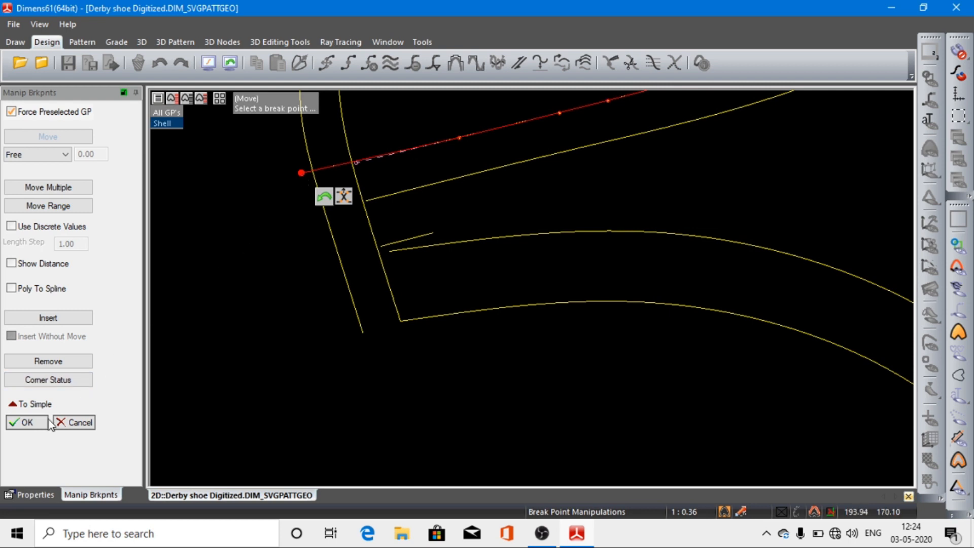
pyautogui.click(25, 424)
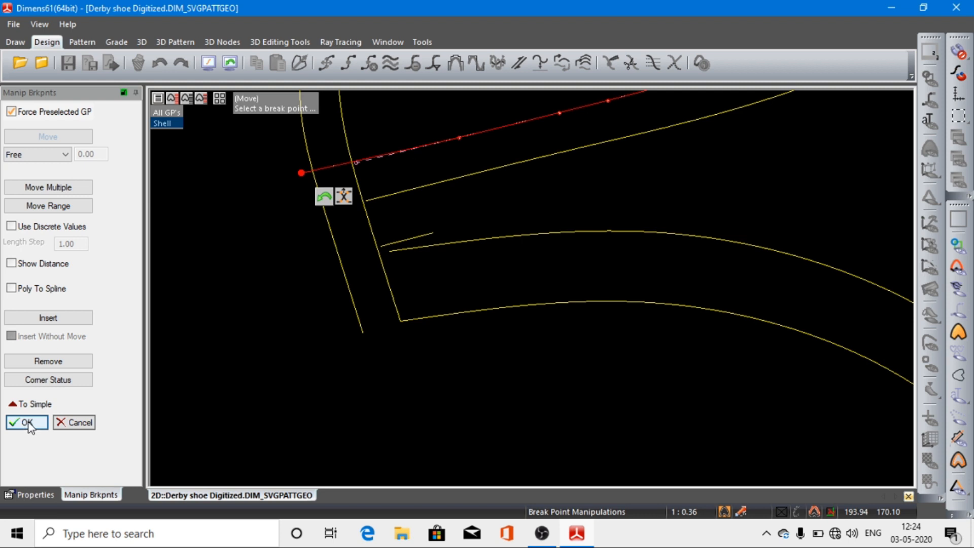
pyautogui.click(28, 424)
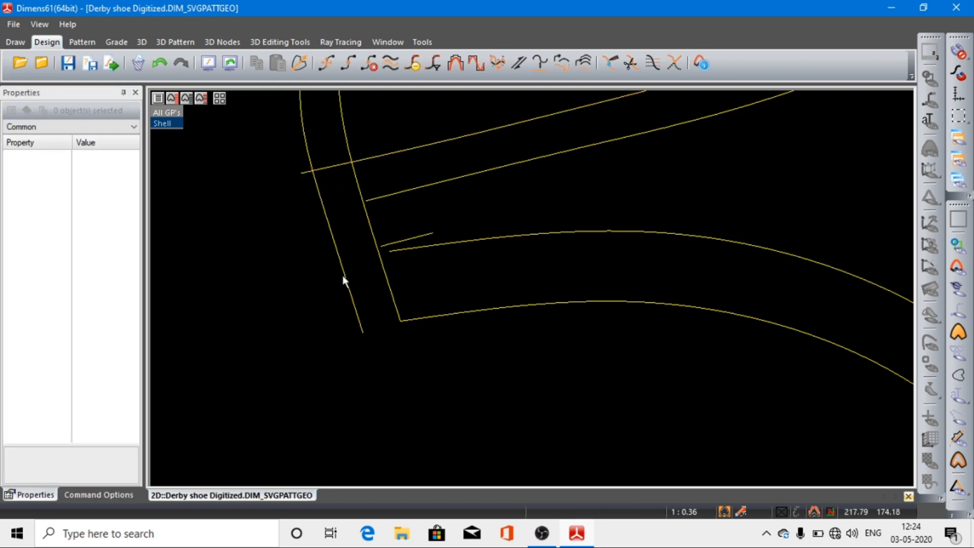
# Step: Extend the lower slanted line beneath the eyelets by moving its front end point past the facing's outer front edge line
pyautogui.click(397, 191)
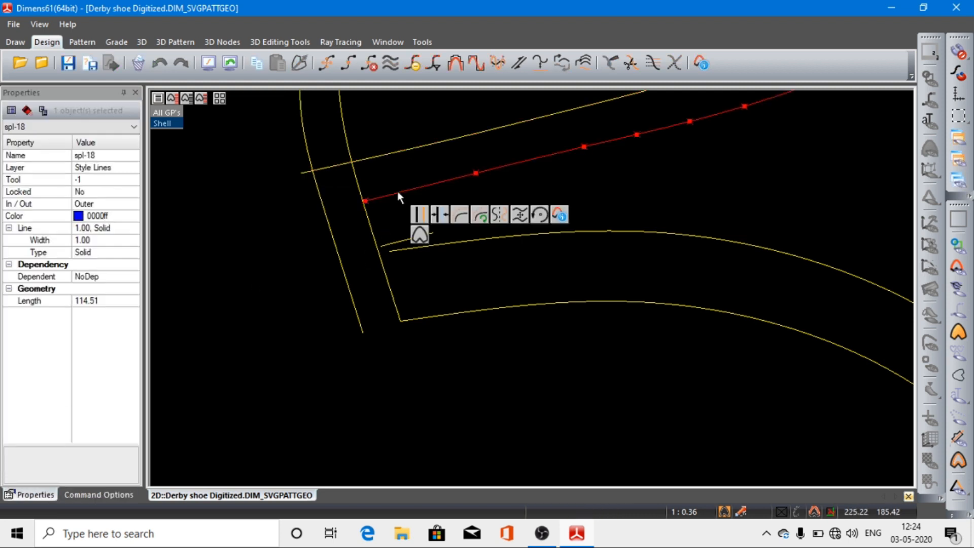
pyautogui.click(366, 200)
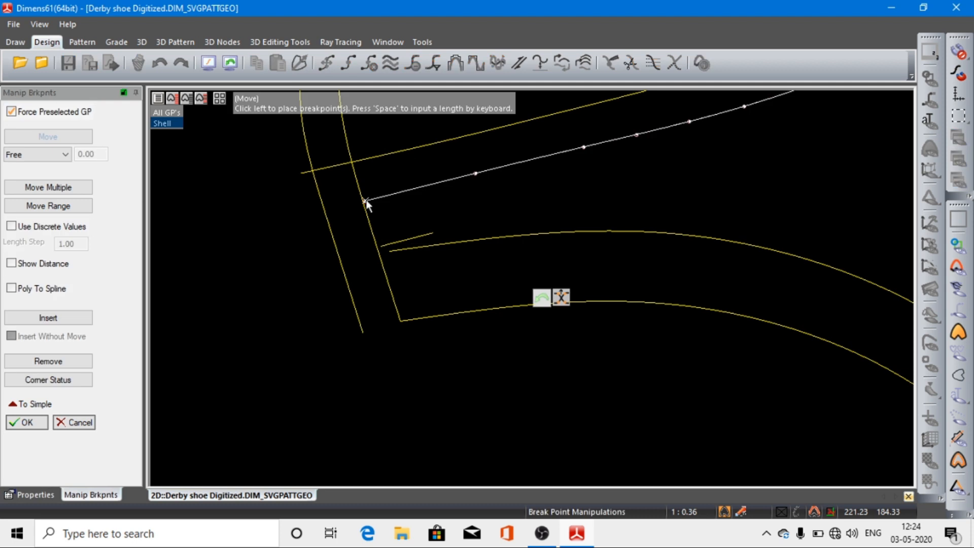
pyautogui.click(308, 214)
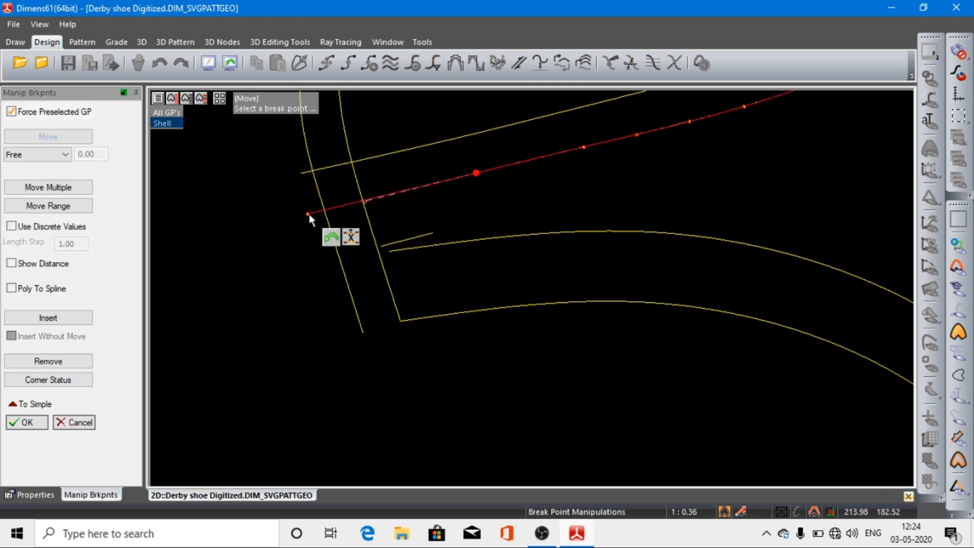
pyautogui.click(27, 422)
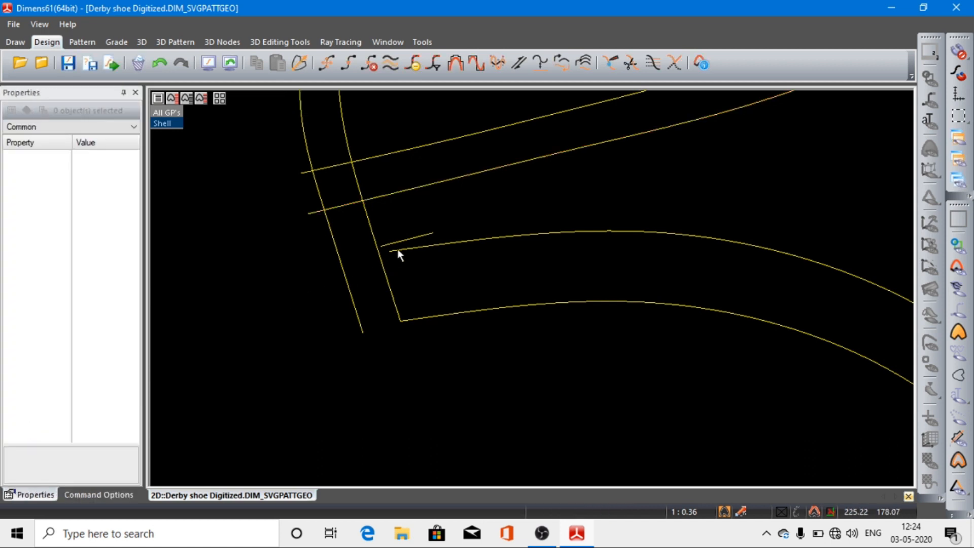
# Step: Move the front end point of the upper curve of the quarter's curved band just past the facing's outer front edge line
pyautogui.click(398, 250)
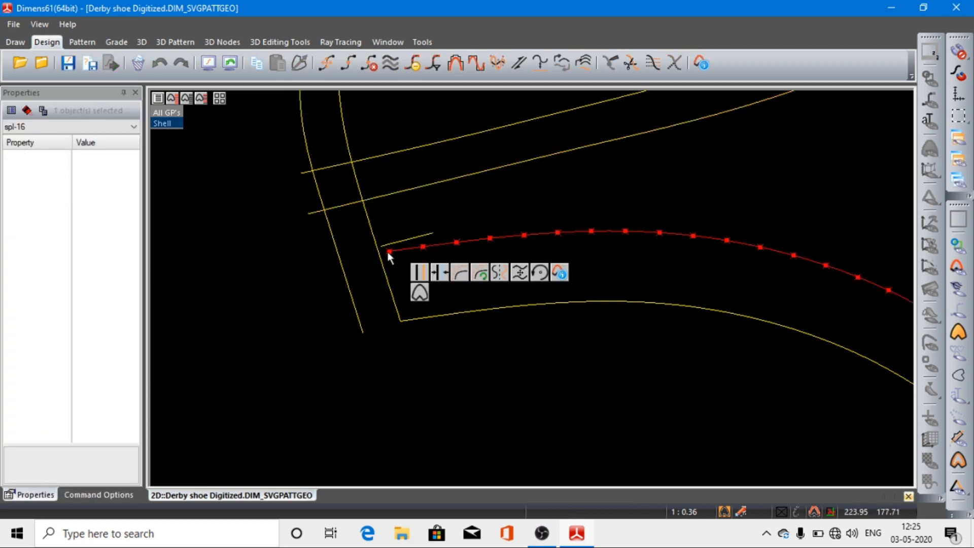
pyautogui.click(390, 253)
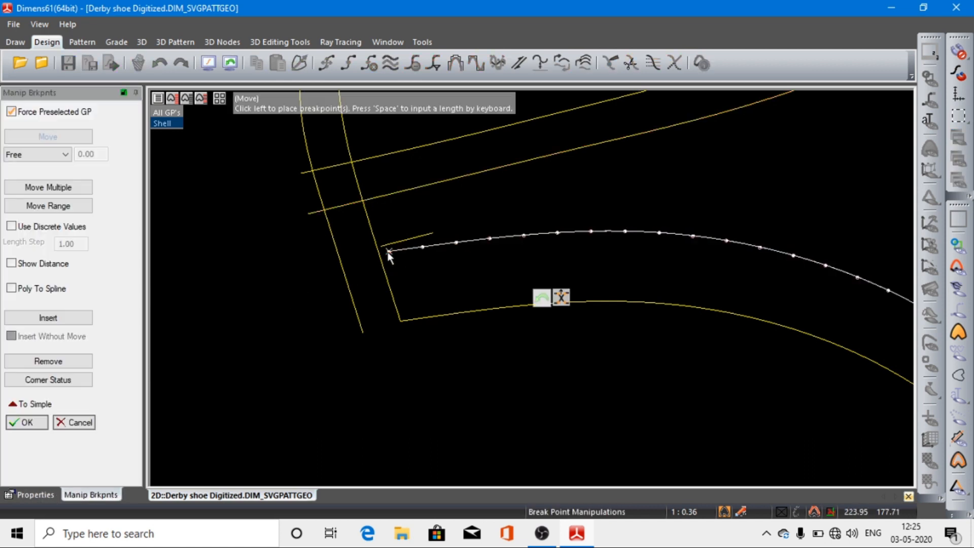
pyautogui.click(336, 267)
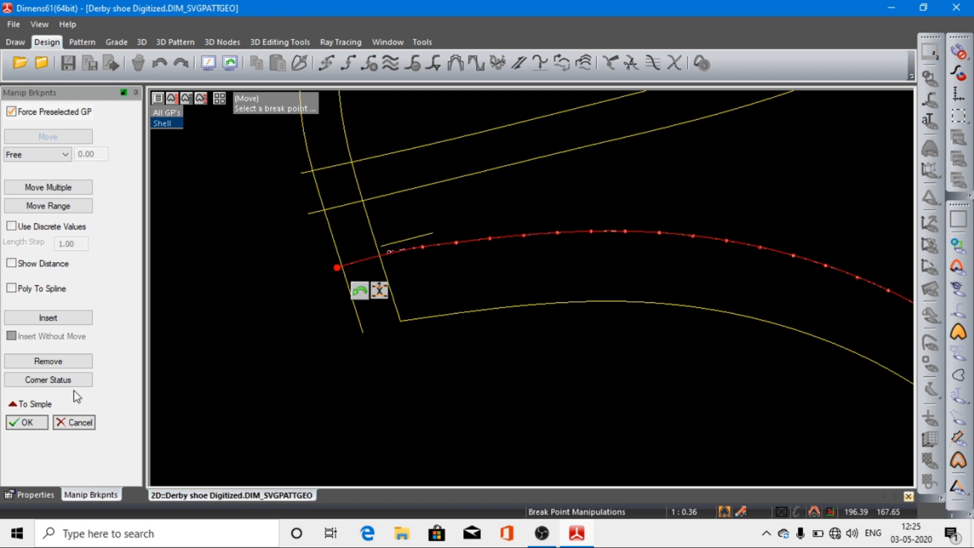
pyautogui.click(18, 423)
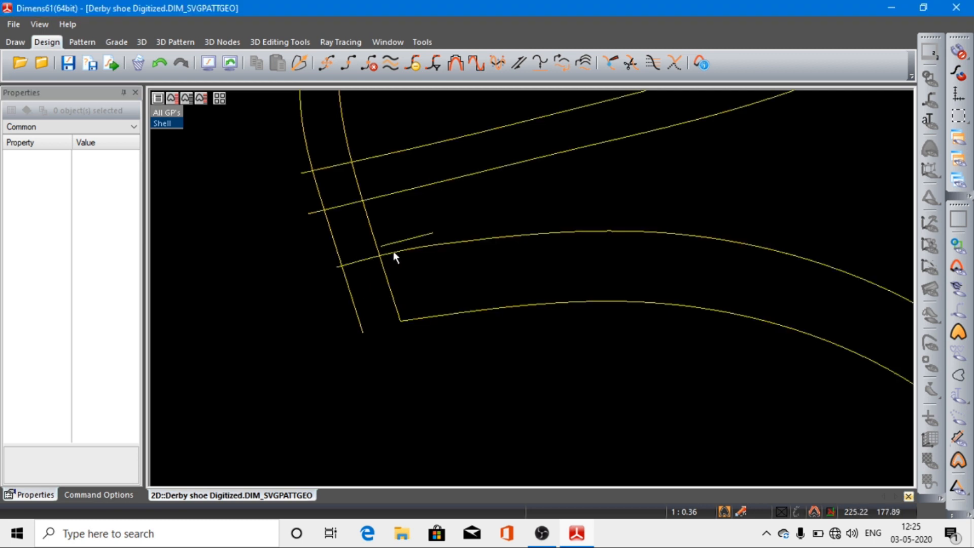
# Step: Extend the lower curve of the quarter's curved band by moving its front end point to just beyond the outer front edge line's lower end
pyautogui.click(400, 321)
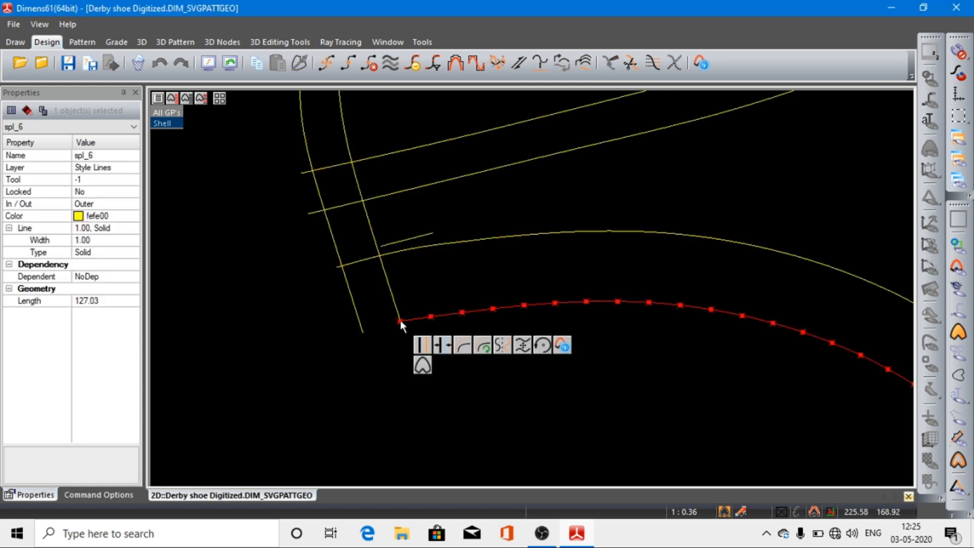
pyautogui.click(400, 320)
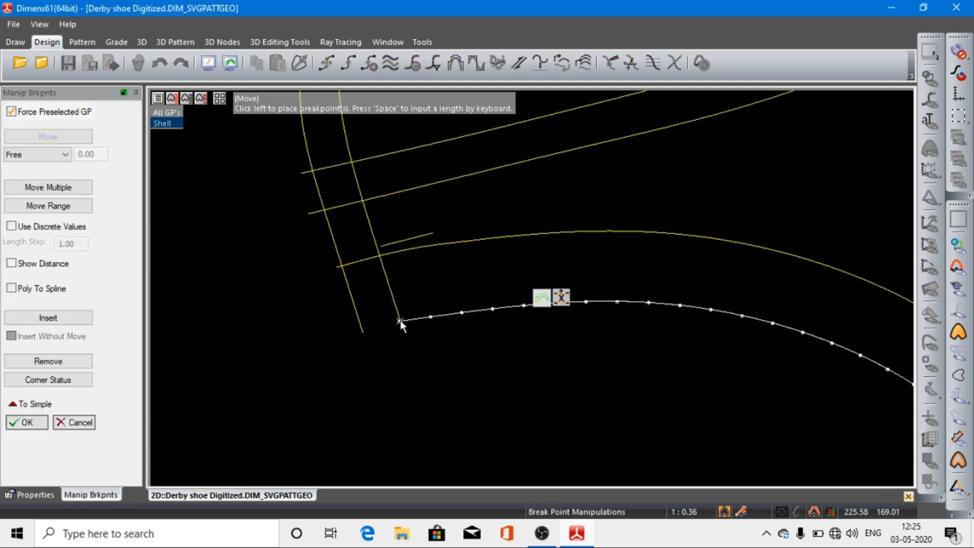
pyautogui.click(357, 332)
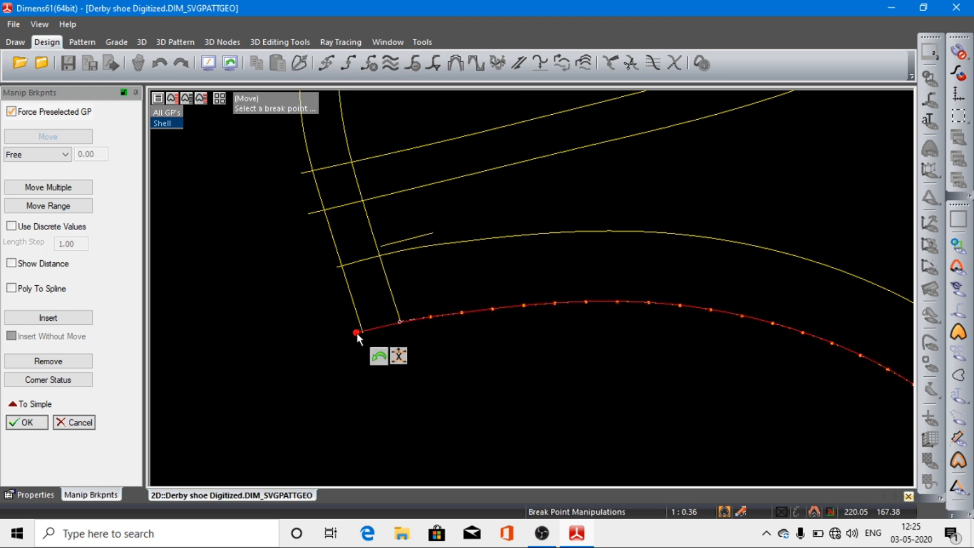
pyautogui.click(27, 423)
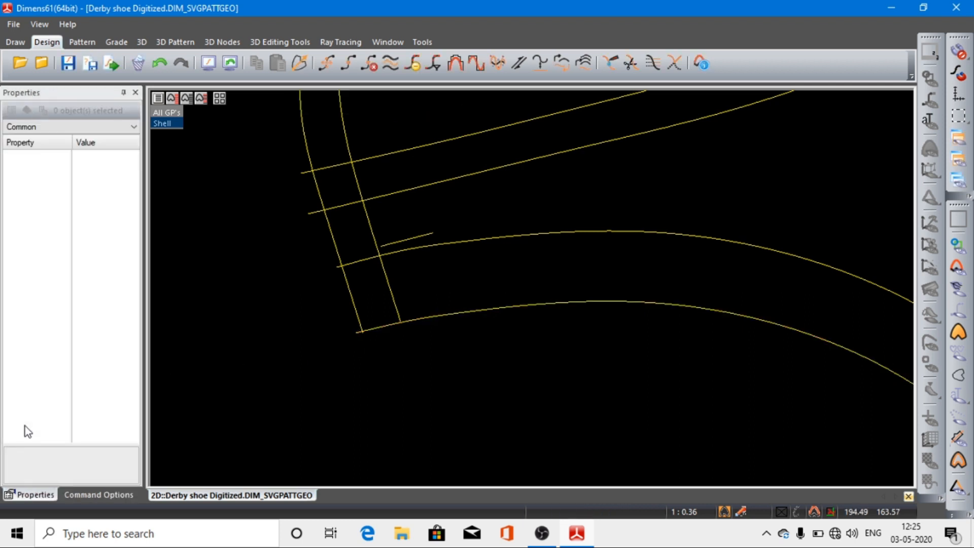
# Step: Extend the curved band's upper curve at its rear end by moving the end point just below the shoe's bottom outline
pyautogui.click(207, 64)
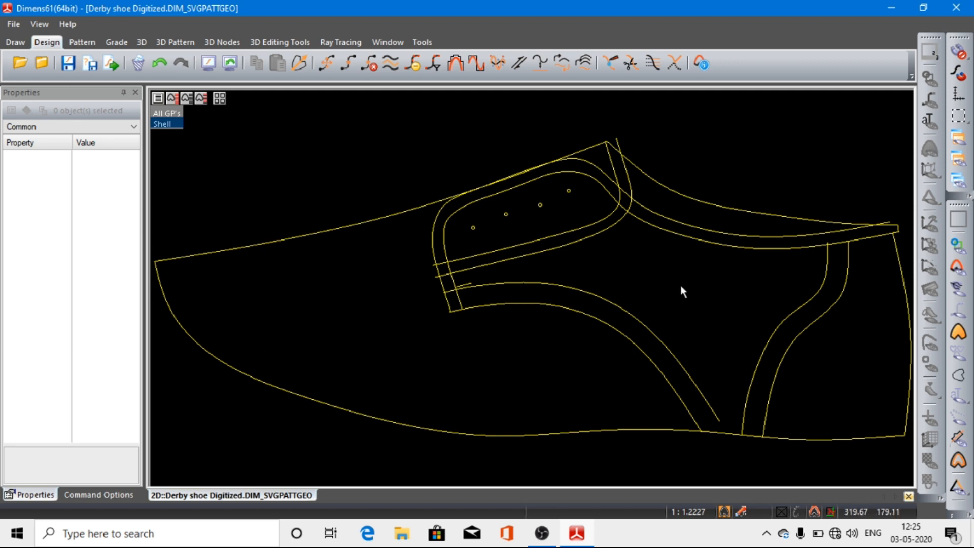
pyautogui.moveTo(650, 380); pyautogui.dragTo(805, 449)
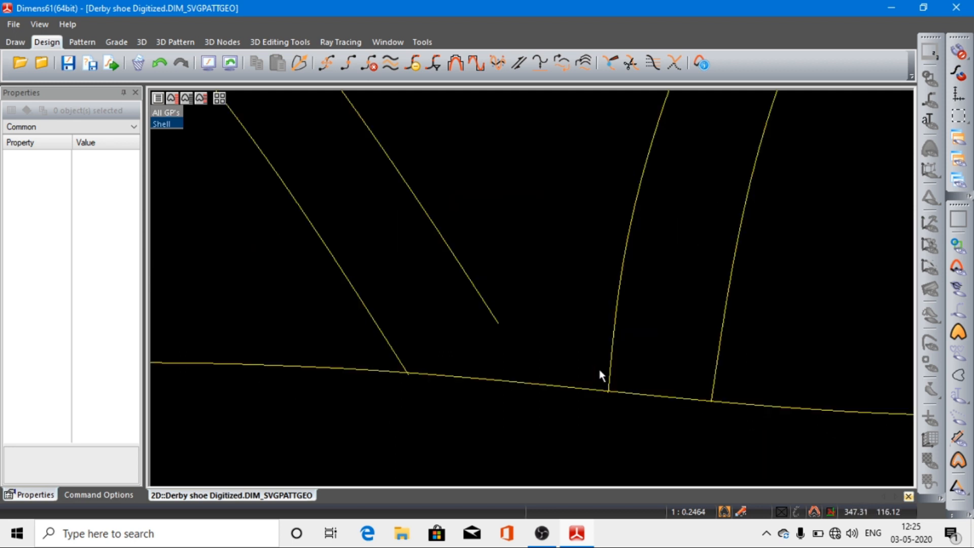
pyautogui.moveTo(338, 347); pyautogui.dragTo(569, 414)
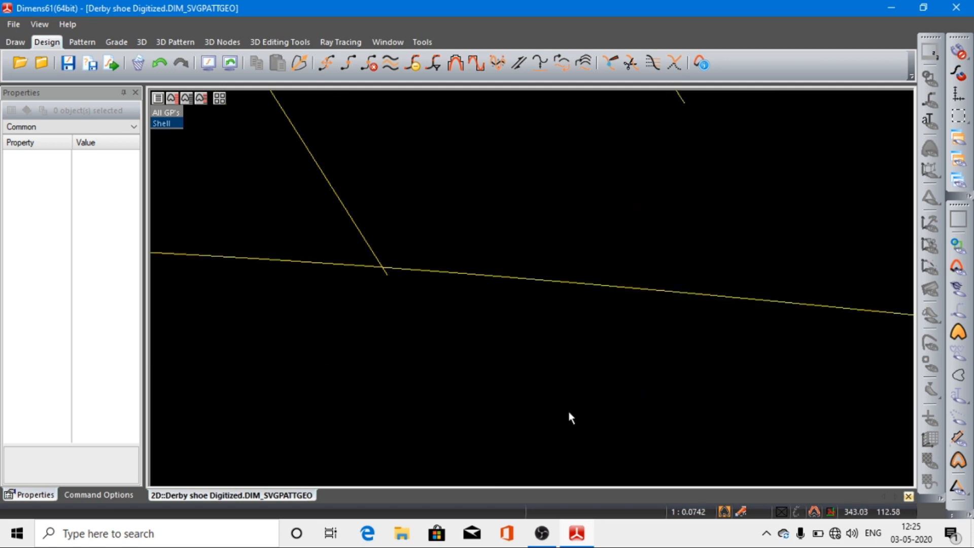
pyautogui.click(208, 63)
pyautogui.moveTo(628, 374); pyautogui.dragTo(853, 456)
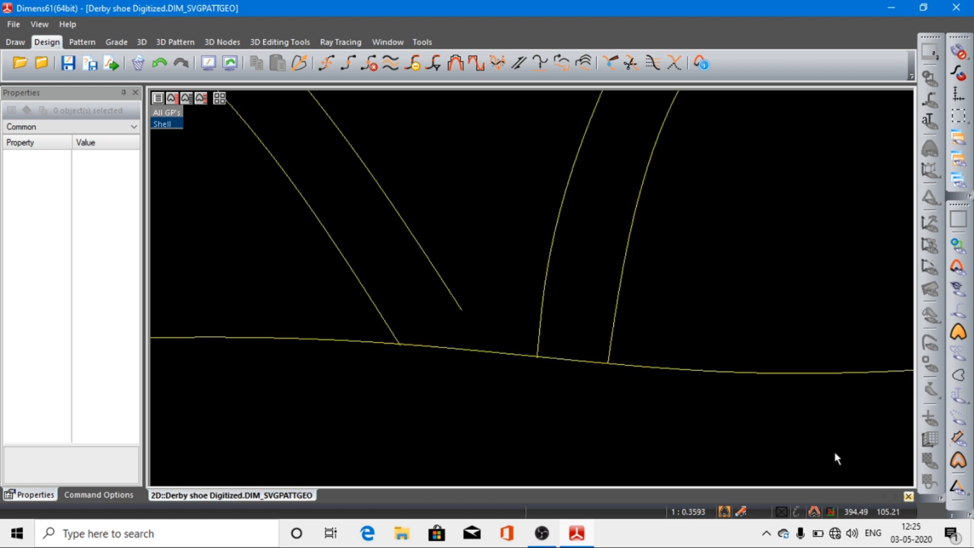
pyautogui.click(458, 306)
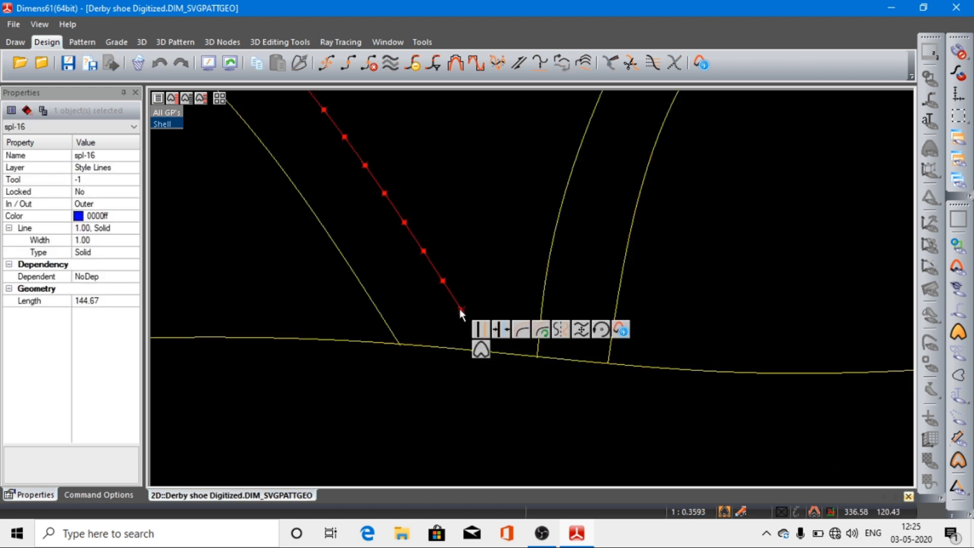
pyautogui.click(461, 309)
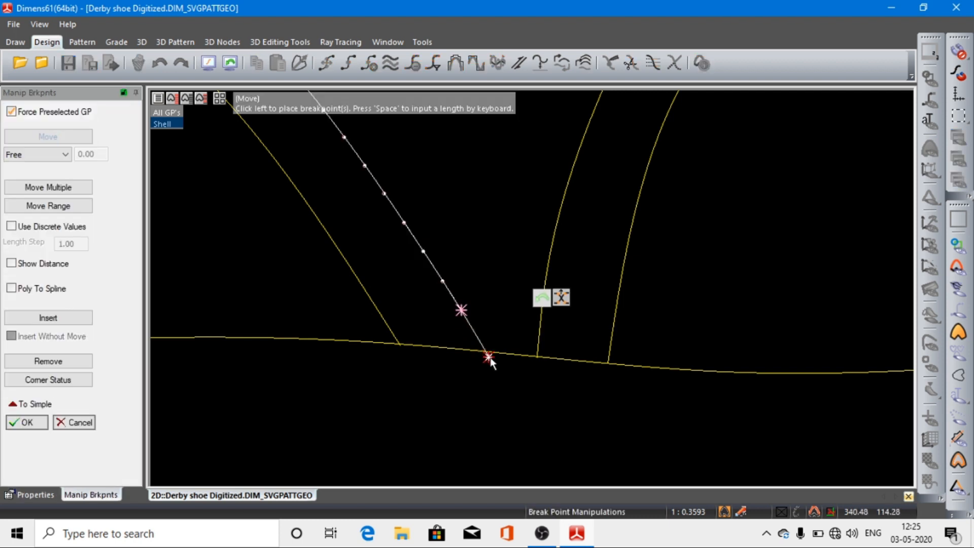
pyautogui.click(492, 362)
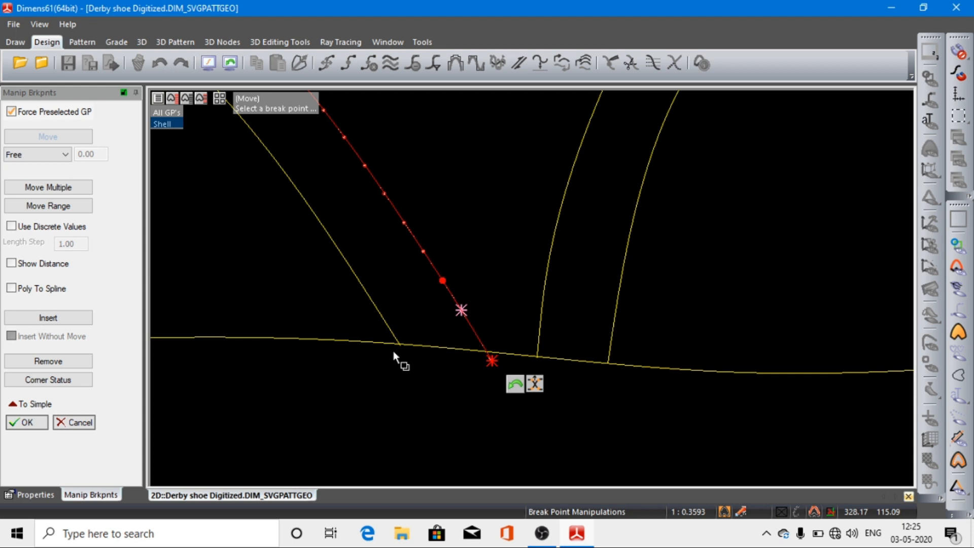
pyautogui.click(20, 424)
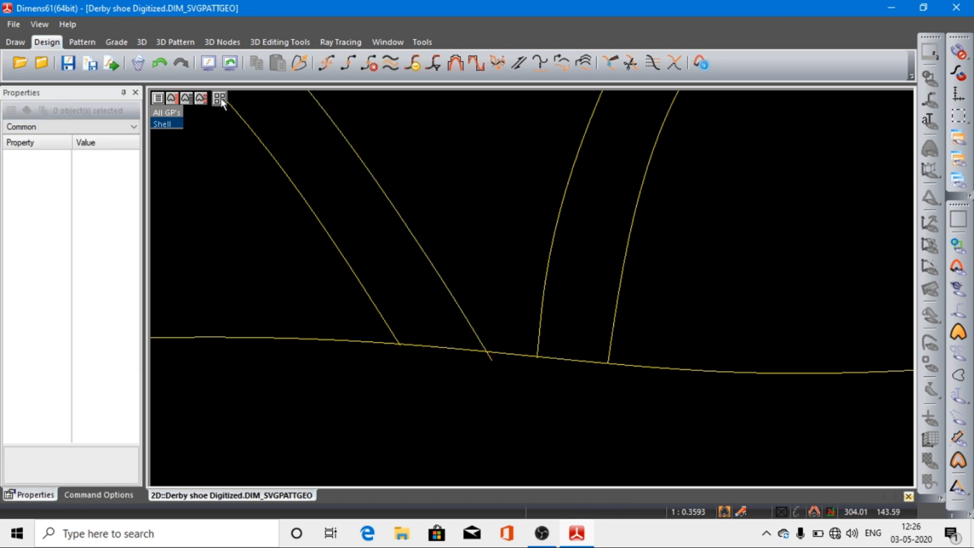
# Step: Extend the short slanted line above the curved band by moving its front end point just past the facing's inner front edge line
pyautogui.click(209, 64)
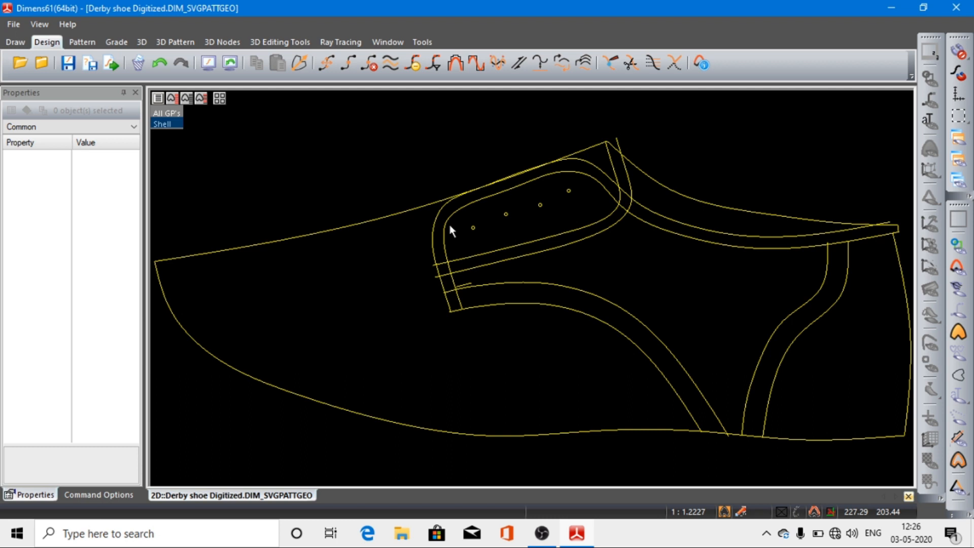
pyautogui.moveTo(424, 245); pyautogui.dragTo(564, 360)
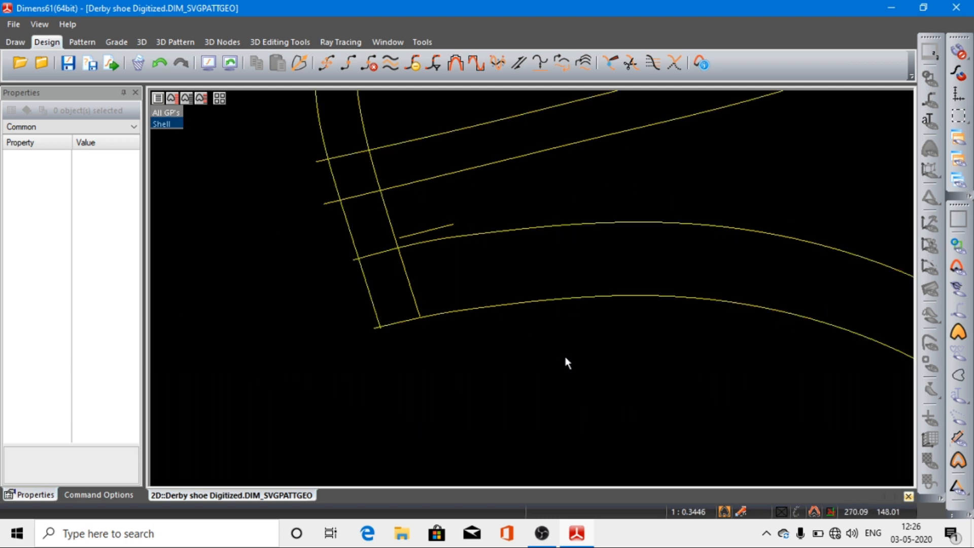
pyautogui.click(406, 236)
pyautogui.click(399, 237)
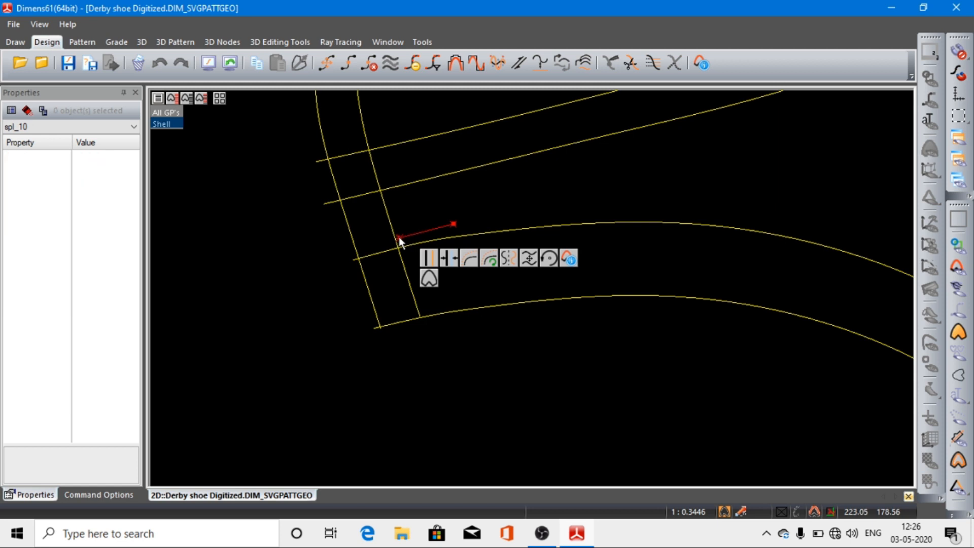
pyautogui.click(395, 241)
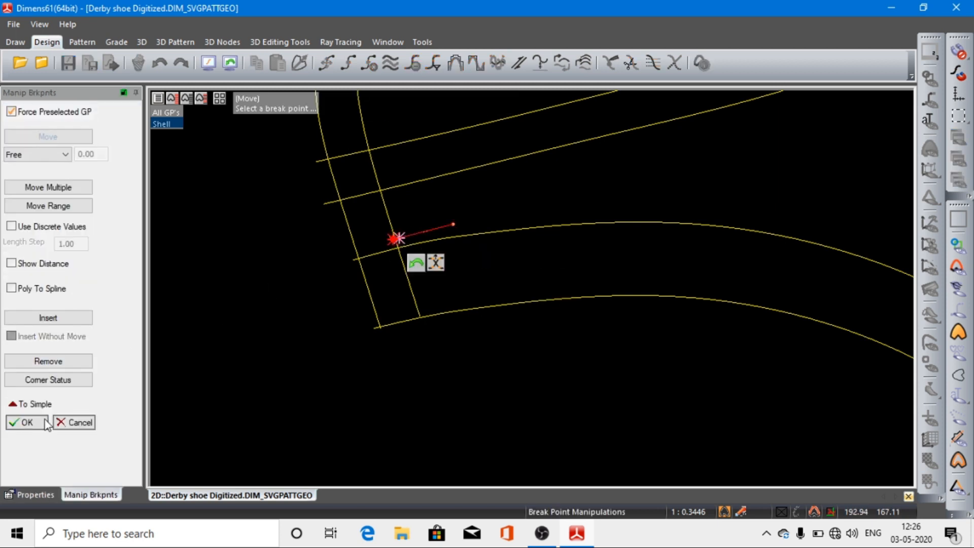
pyautogui.click(29, 423)
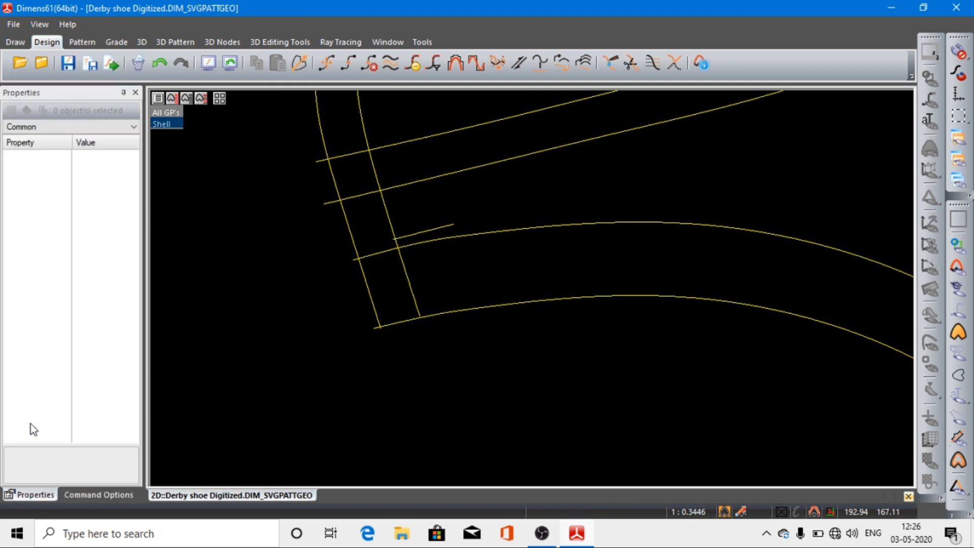
pyautogui.click(208, 64)
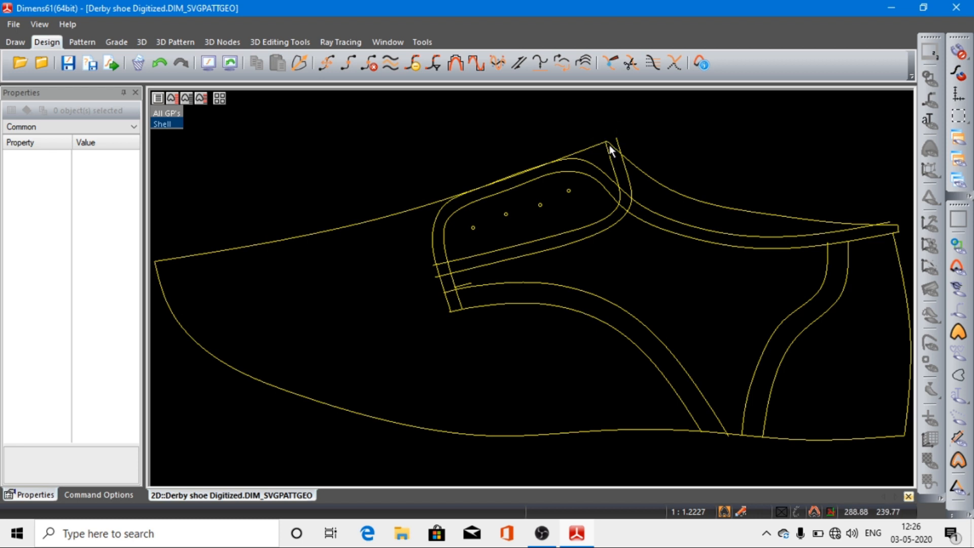
pyautogui.moveTo(579, 118); pyautogui.dragTo(693, 226)
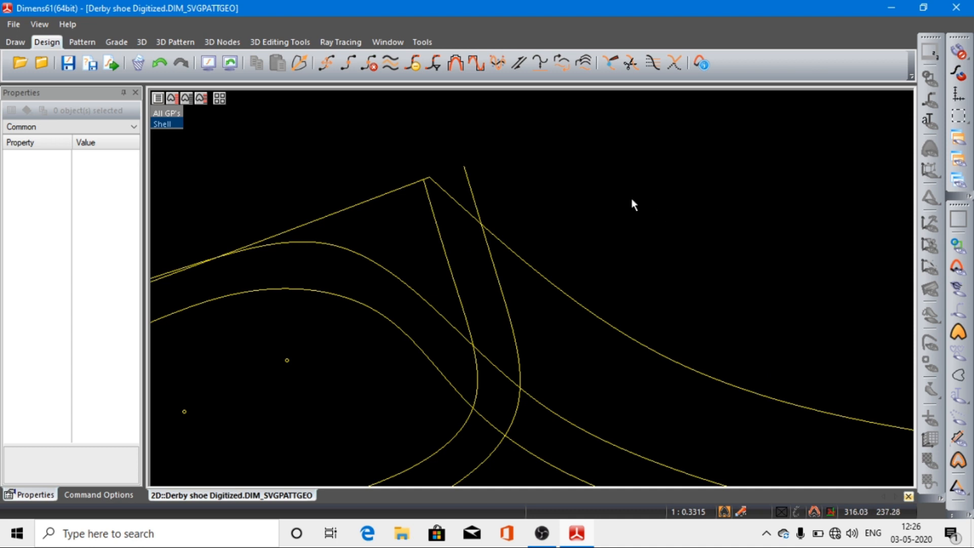
pyautogui.moveTo(394, 164); pyautogui.dragTo(509, 221)
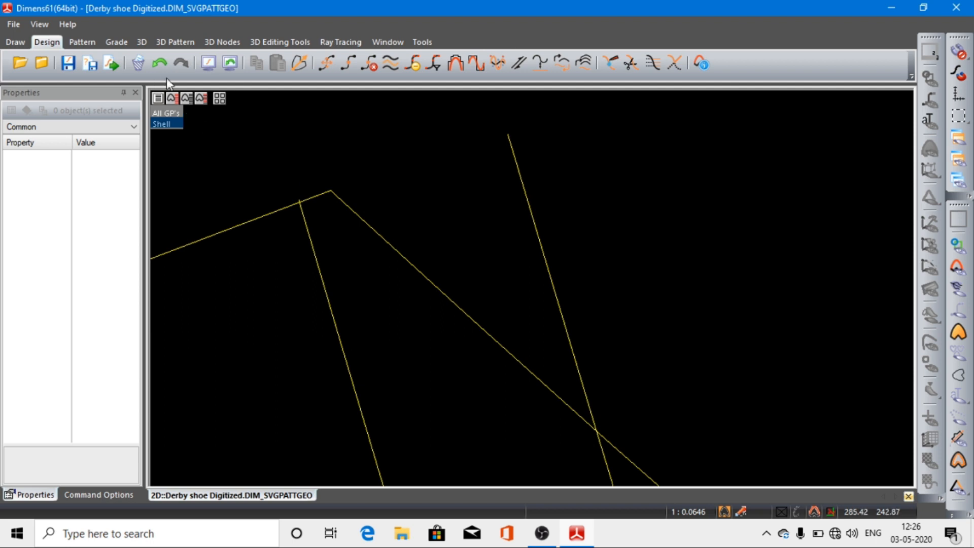
pyautogui.click(208, 62)
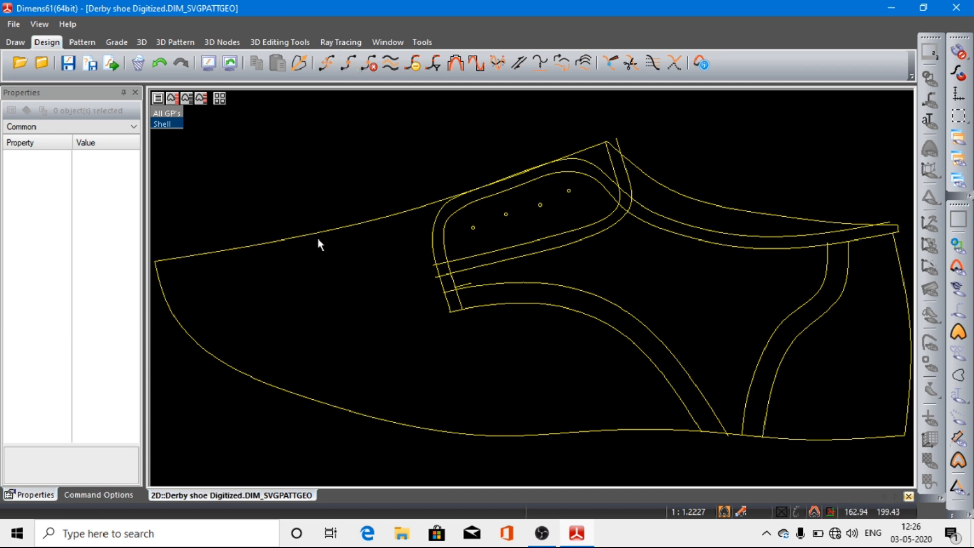
# Step: Reduce the breakpoints of the shoe's bottom outline with a maximum deviation of 100
pyautogui.click(276, 389)
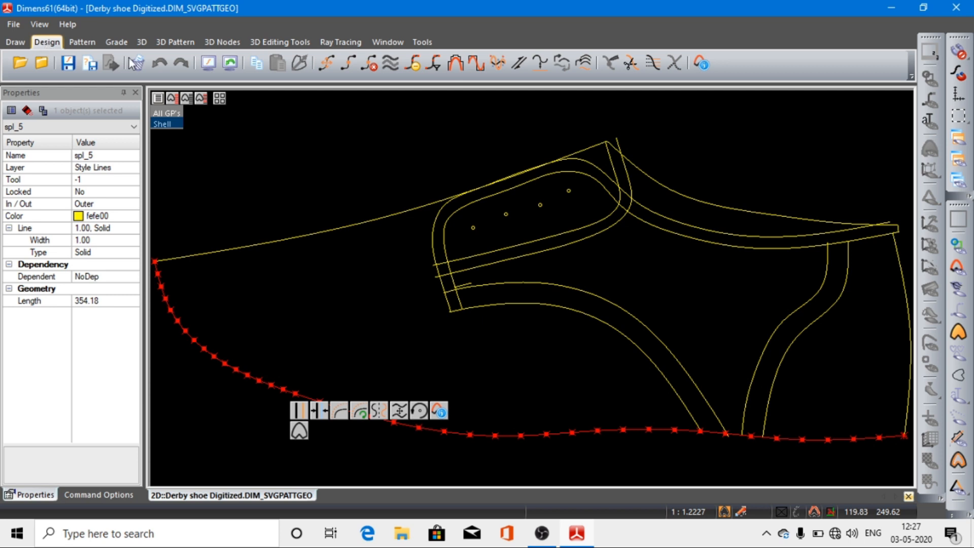
pyautogui.click(413, 63)
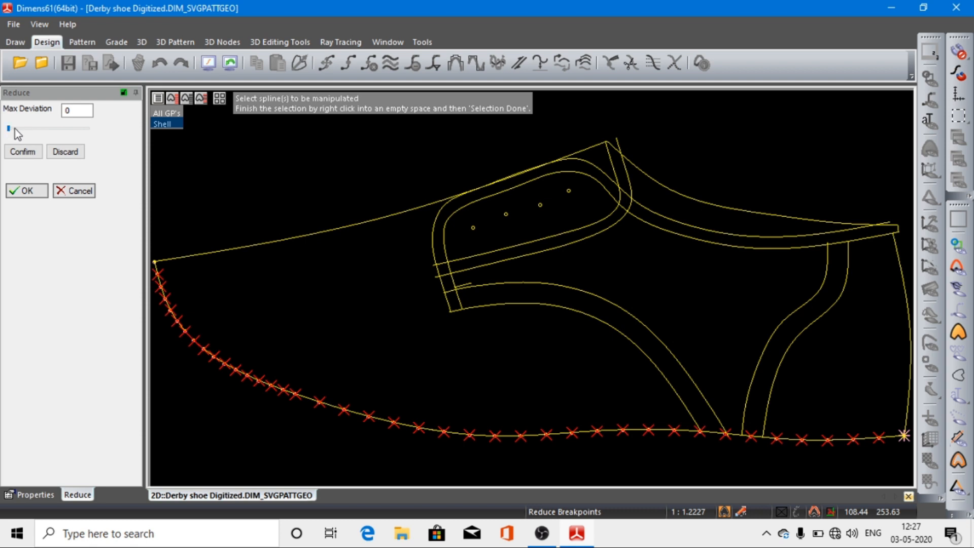
pyautogui.moveTo(9, 130); pyautogui.dragTo(87, 133)
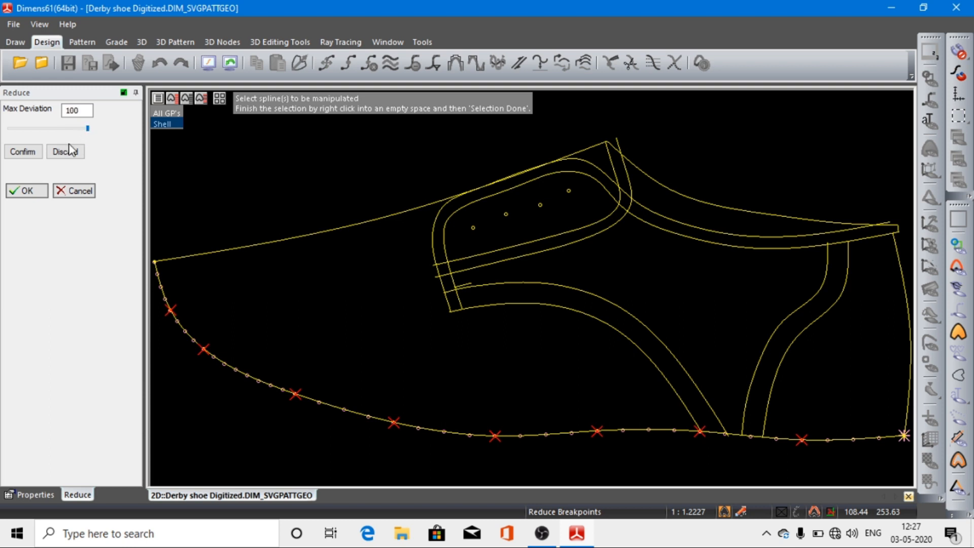
pyautogui.click(23, 152)
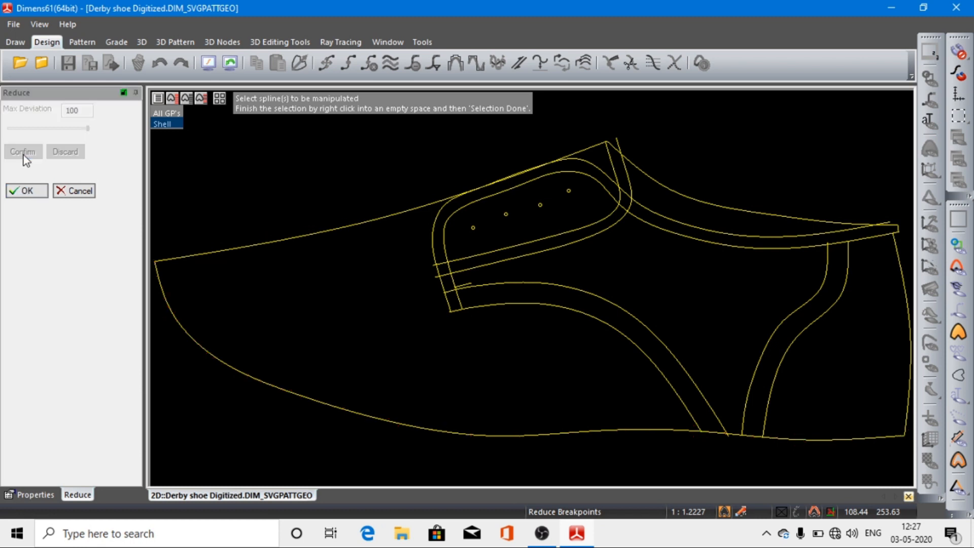
pyautogui.click(26, 191)
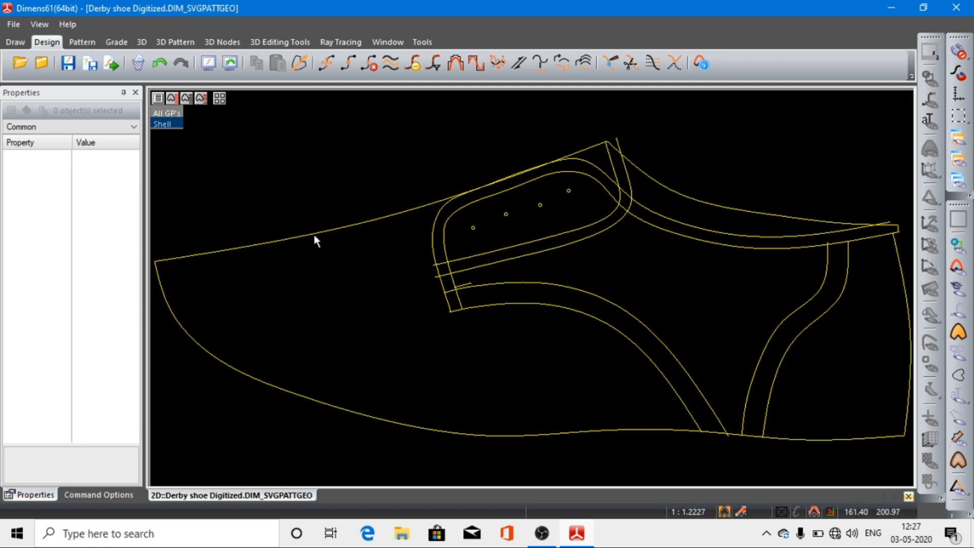
# Step: Reduce the breakpoints of the upper outline running from the toe to the tongue's peak, using a maximum deviation of 100
pyautogui.click(342, 228)
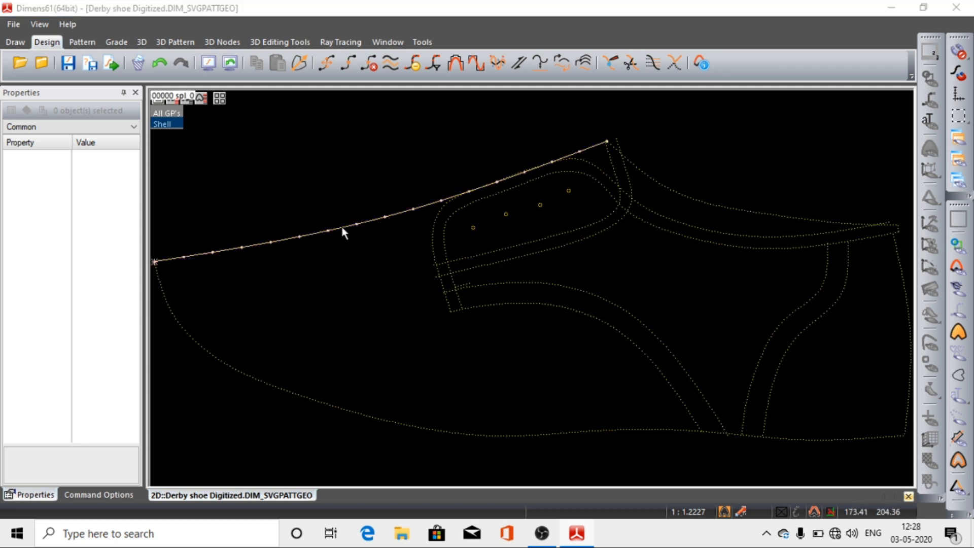
pyautogui.click(343, 229)
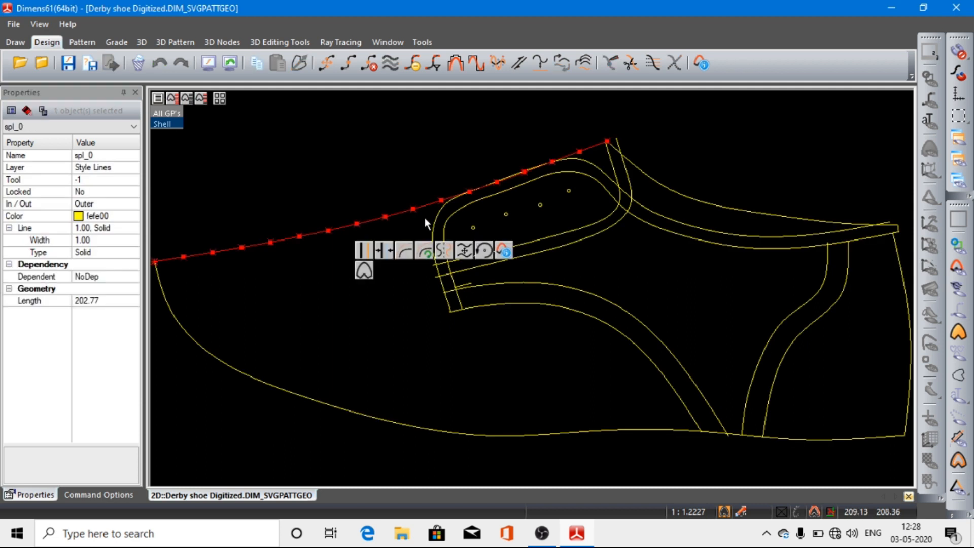
pyautogui.click(412, 64)
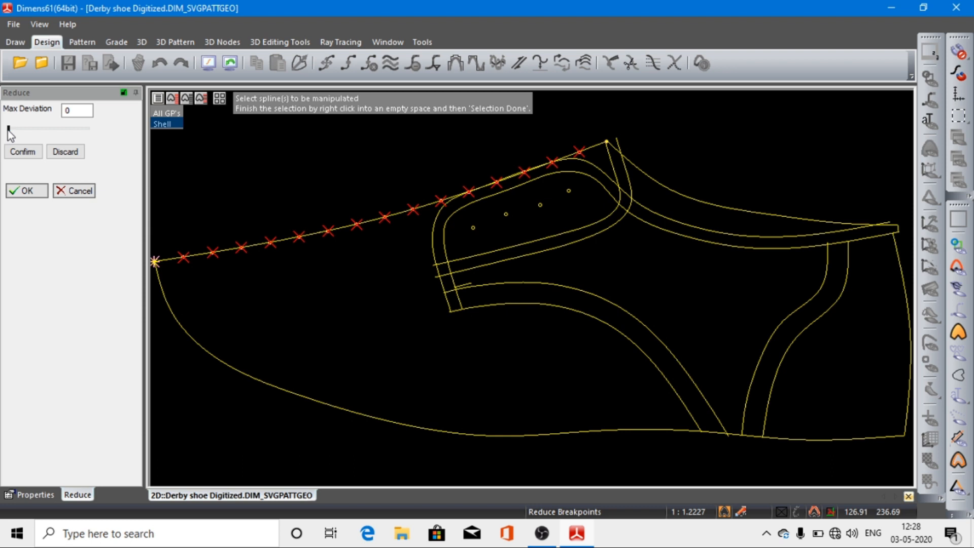
pyautogui.moveTo(8, 130); pyautogui.dragTo(38, 132)
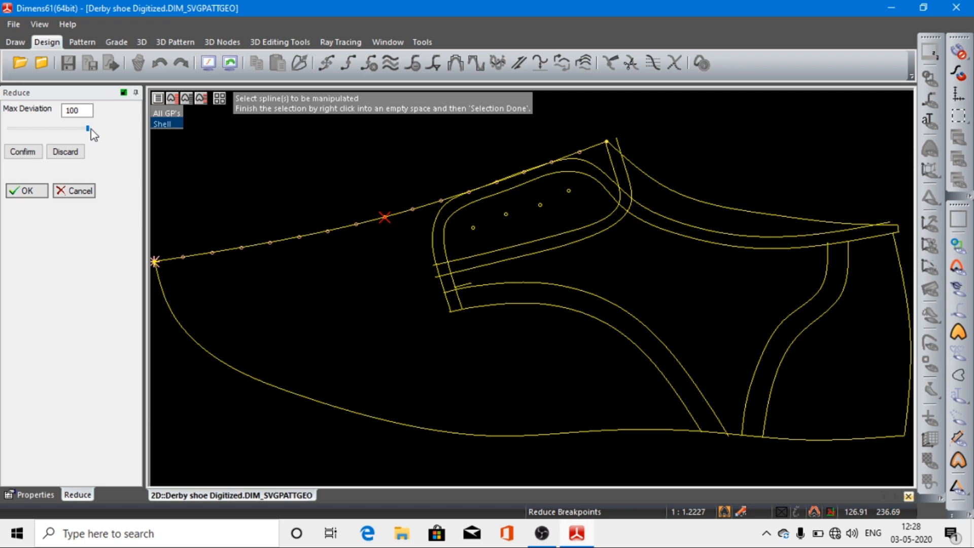
pyautogui.click(23, 154)
pyautogui.click(22, 190)
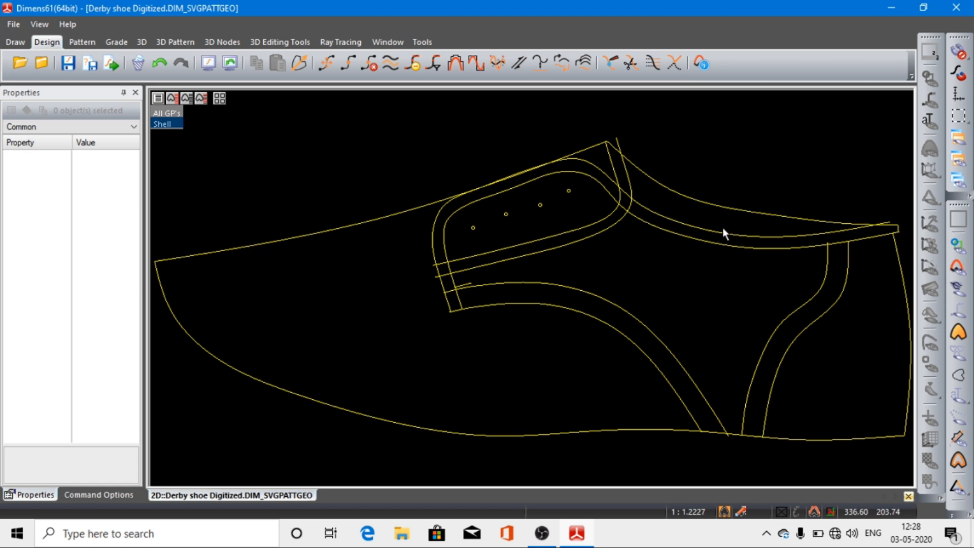
# Step: Reduce the breakpoints of the outer facing and topline curve with a maximum deviation of 100
pyautogui.click(685, 226)
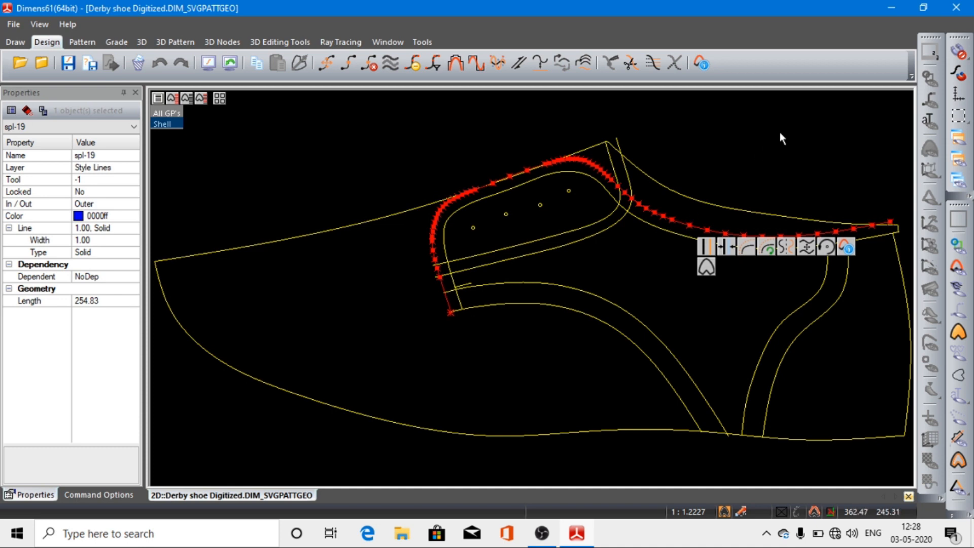
pyautogui.click(411, 64)
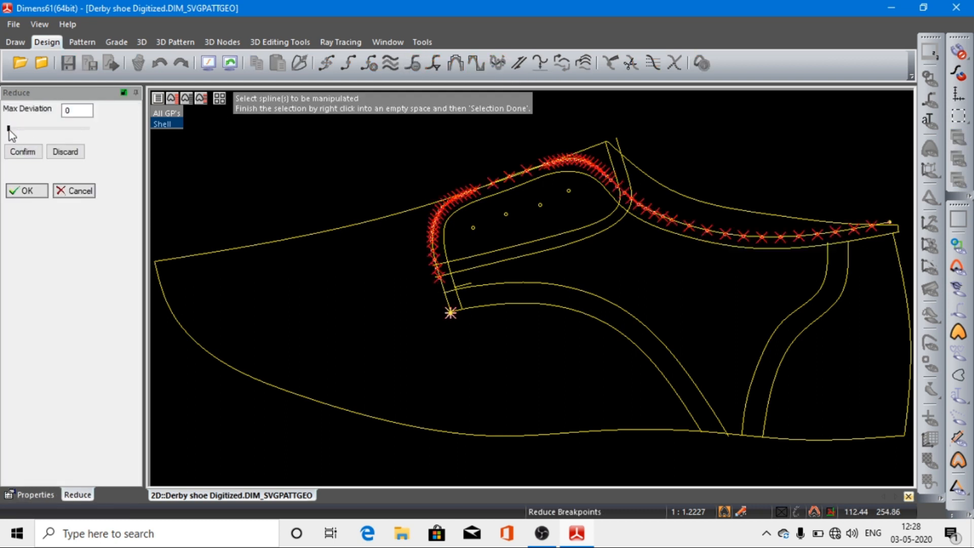
pyautogui.moveTo(9, 128); pyautogui.dragTo(55, 133)
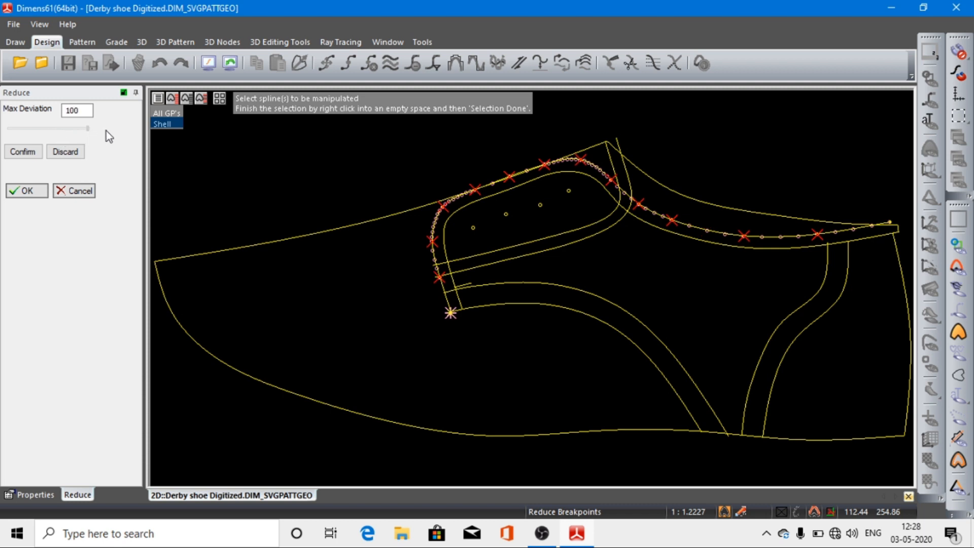
pyautogui.click(33, 153)
pyautogui.click(28, 191)
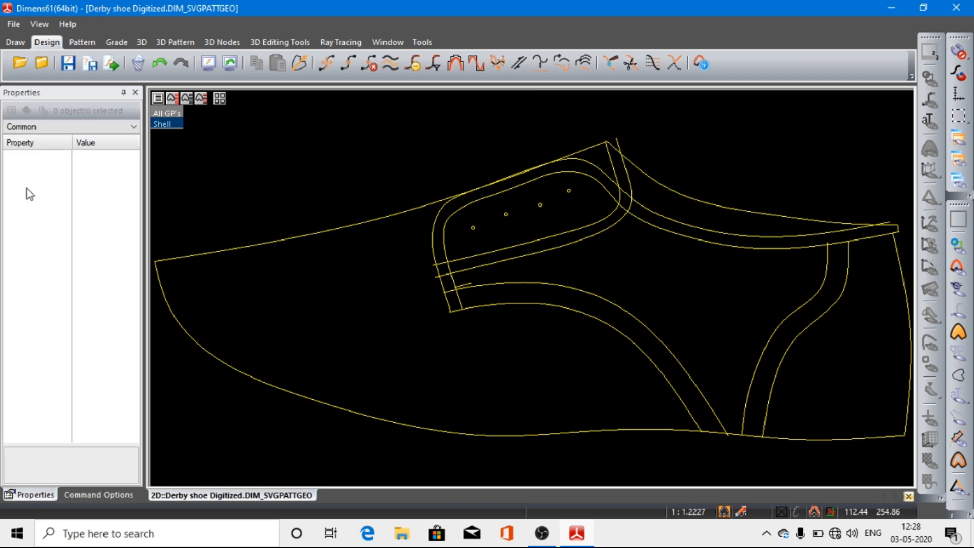
# Step: Reduce the breakpoints of the inner facing and topline curve with a maximum deviation of 100
pyautogui.click(676, 237)
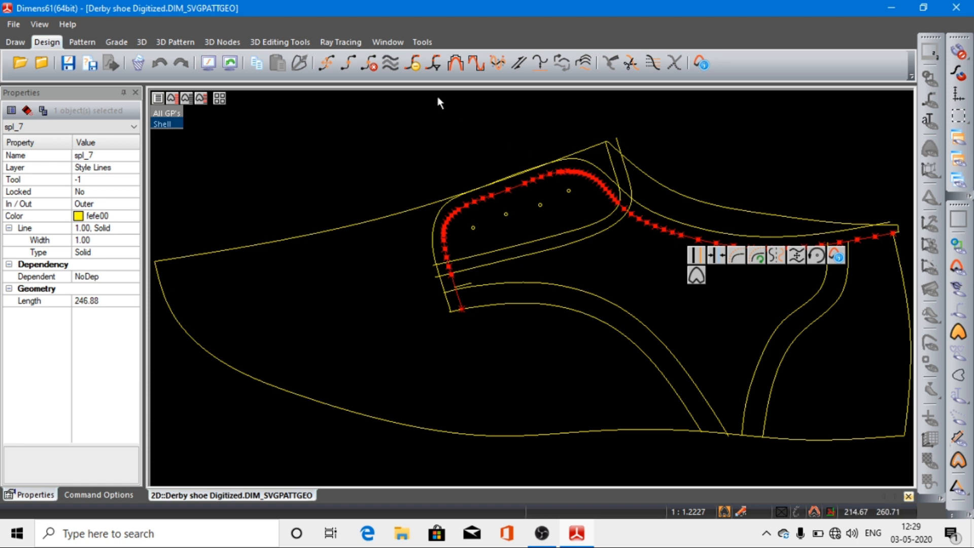
pyautogui.click(413, 62)
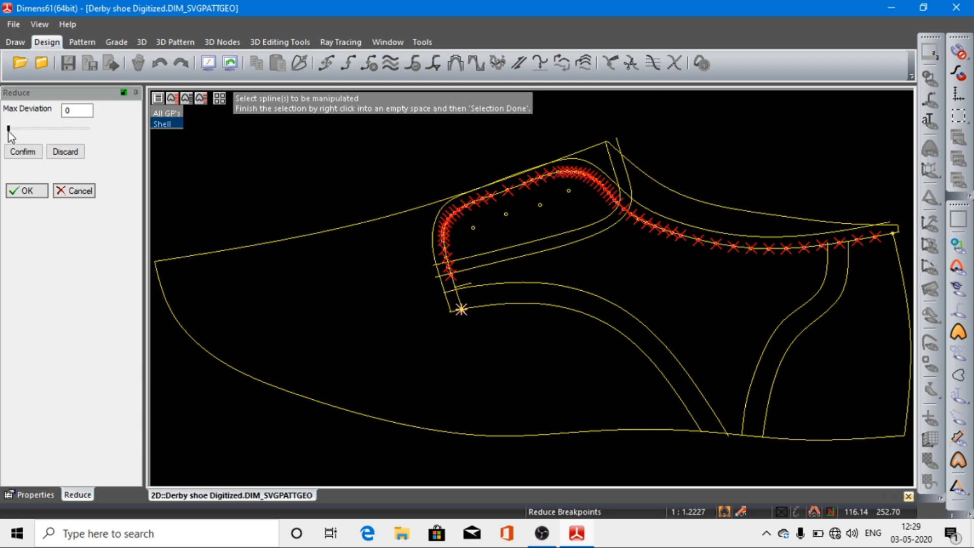
pyautogui.moveTo(8, 131); pyautogui.dragTo(93, 130)
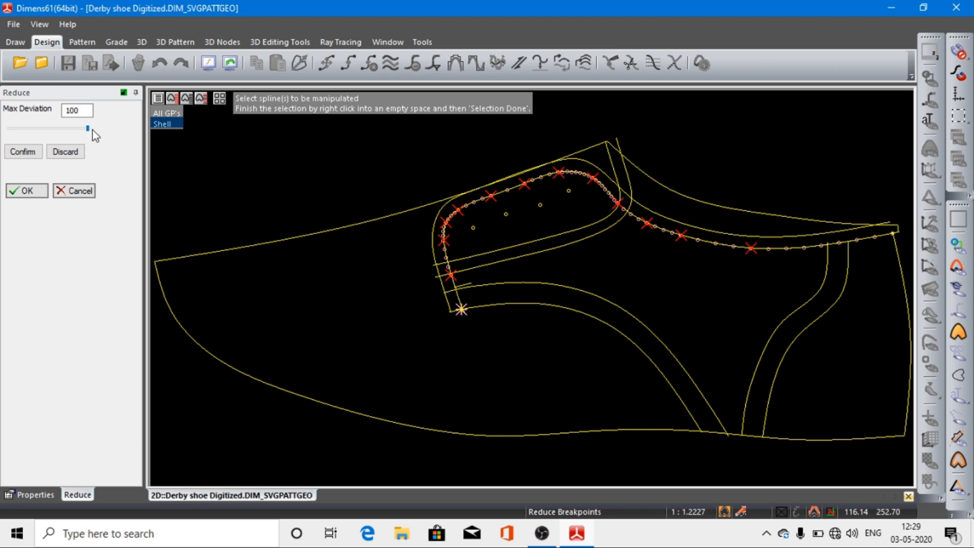
pyautogui.click(22, 151)
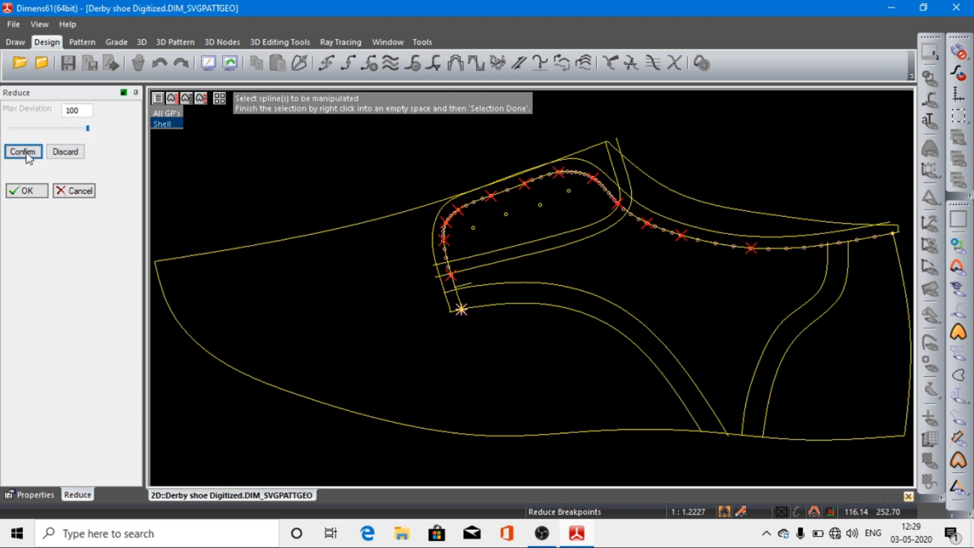
pyautogui.click(26, 192)
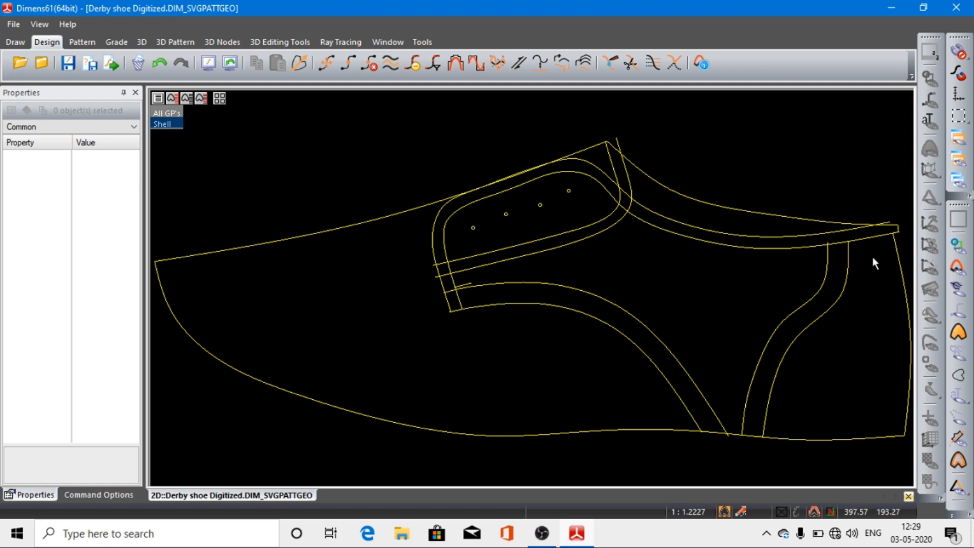
# Step: Remove a single breakpoint from the upper part of the heel's back curve
pyautogui.click(902, 276)
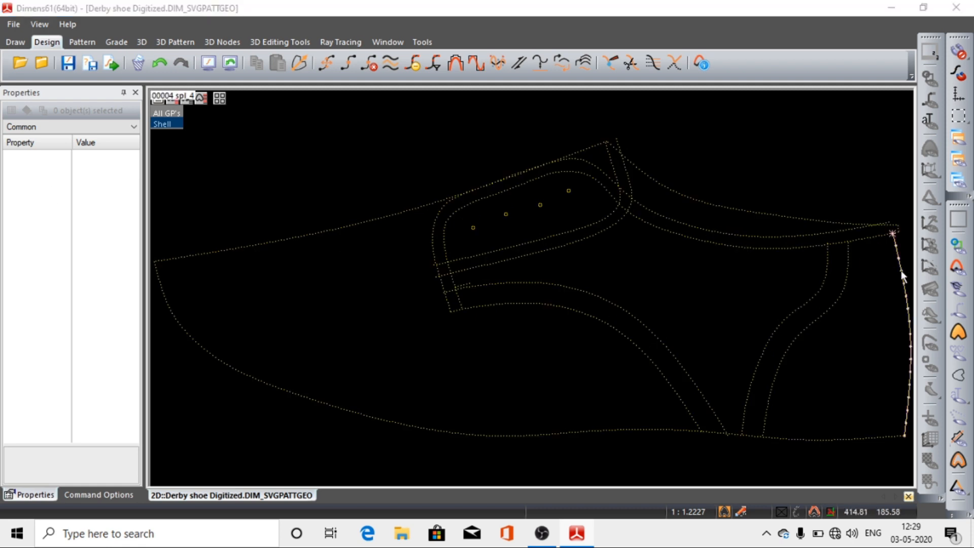
pyautogui.click(901, 271)
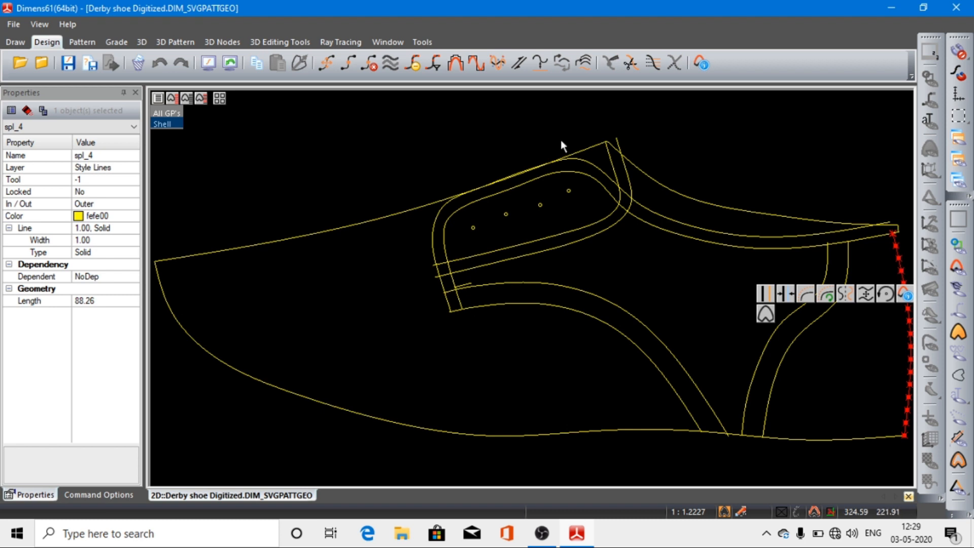
pyautogui.click(368, 63)
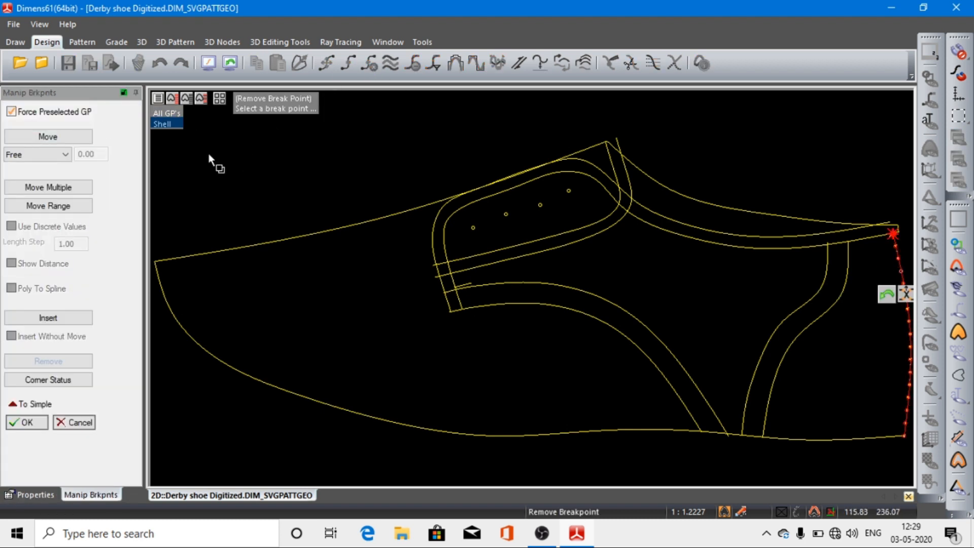
pyautogui.click(26, 423)
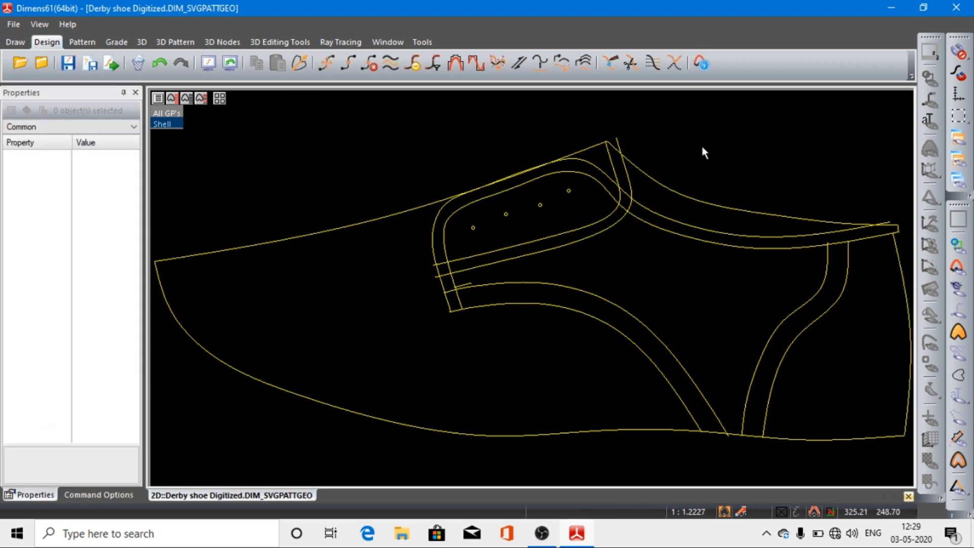
# Step: Reduce the breakpoints of the heel's back curve with a maximum deviation of 100
pyautogui.click(902, 268)
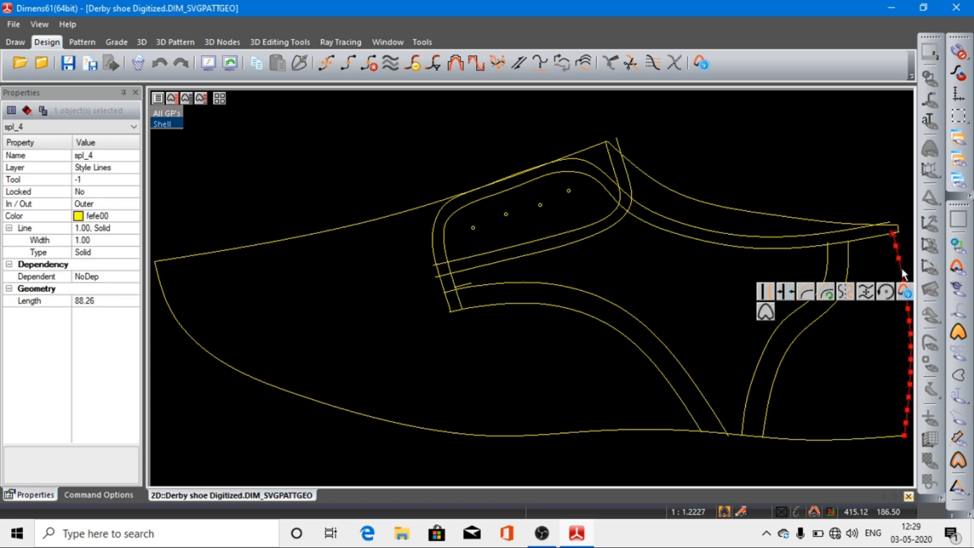
pyautogui.click(412, 65)
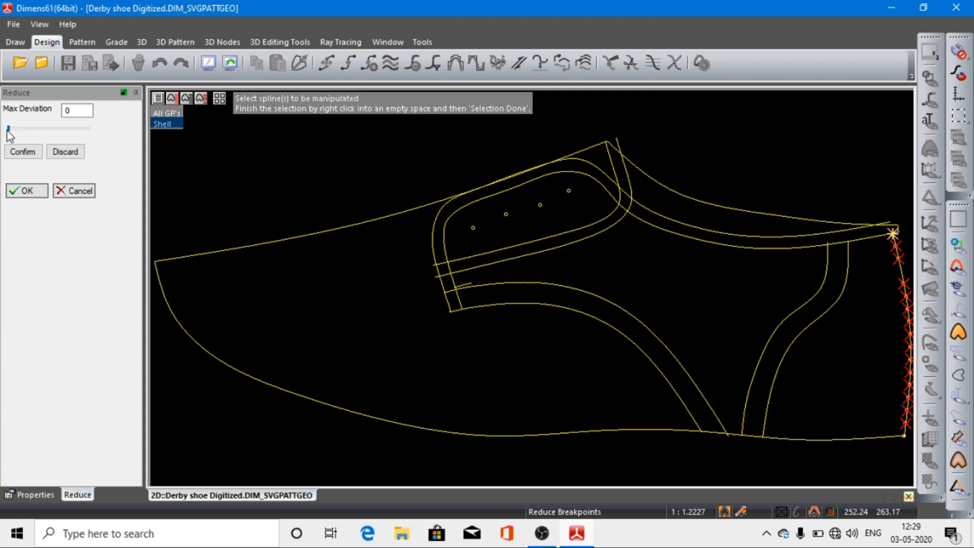
pyautogui.moveTo(9, 134); pyautogui.dragTo(74, 131)
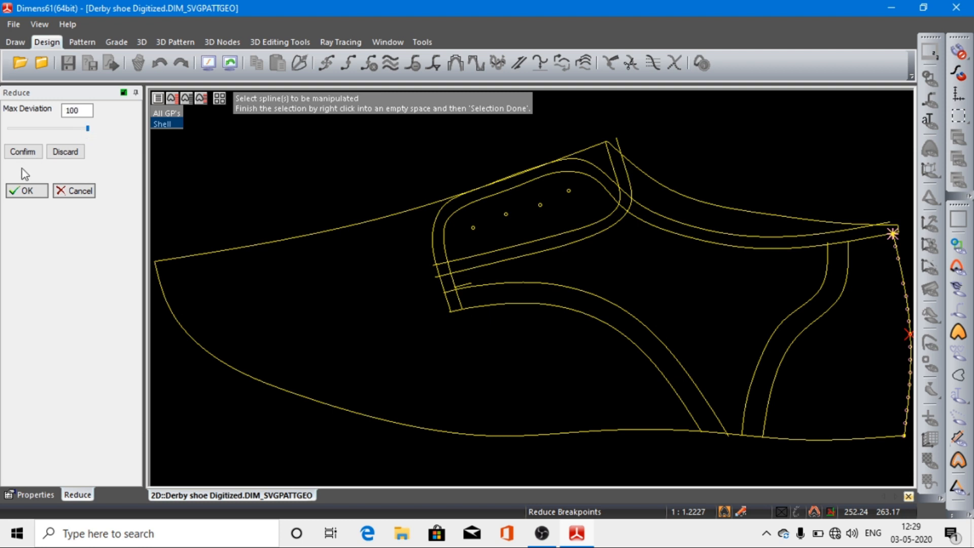
pyautogui.click(26, 152)
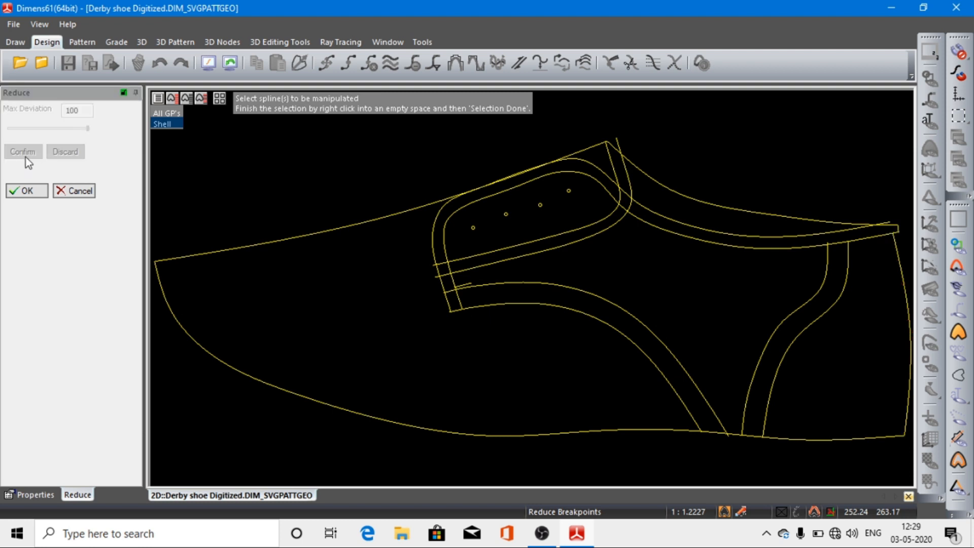
pyautogui.click(28, 192)
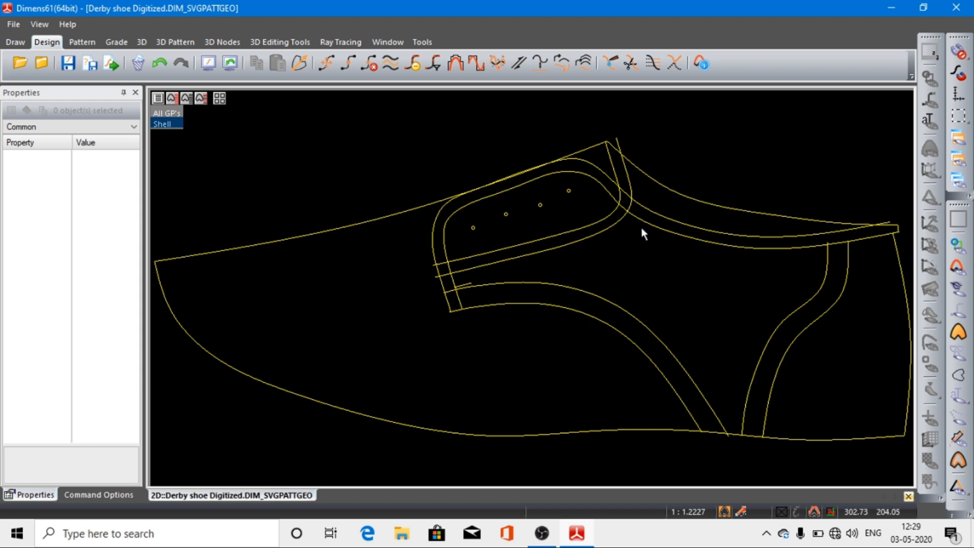
# Step: Reduce the breakpoints of the outer curve running below the eyelets up past the tongue's peak, using a maximum deviation of 100
pyautogui.click(605, 230)
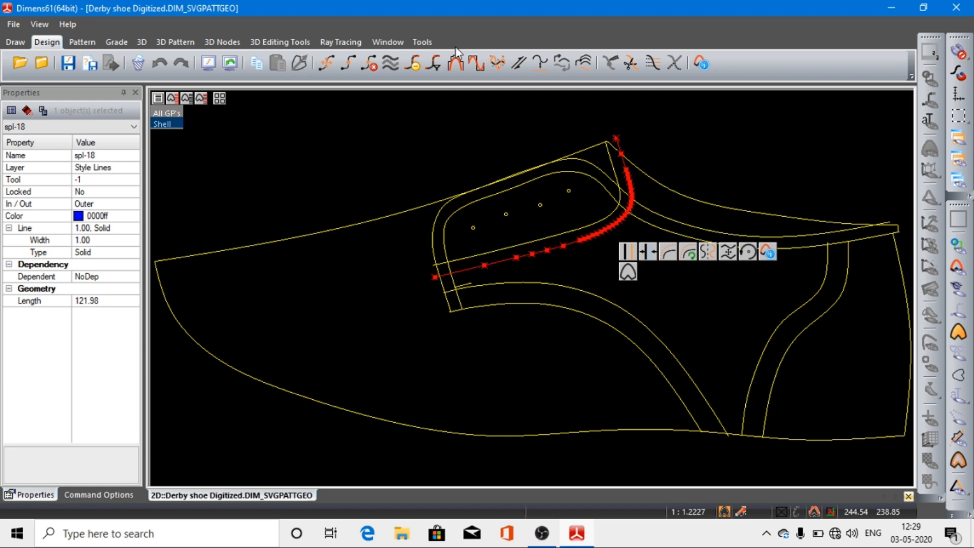
pyautogui.click(410, 65)
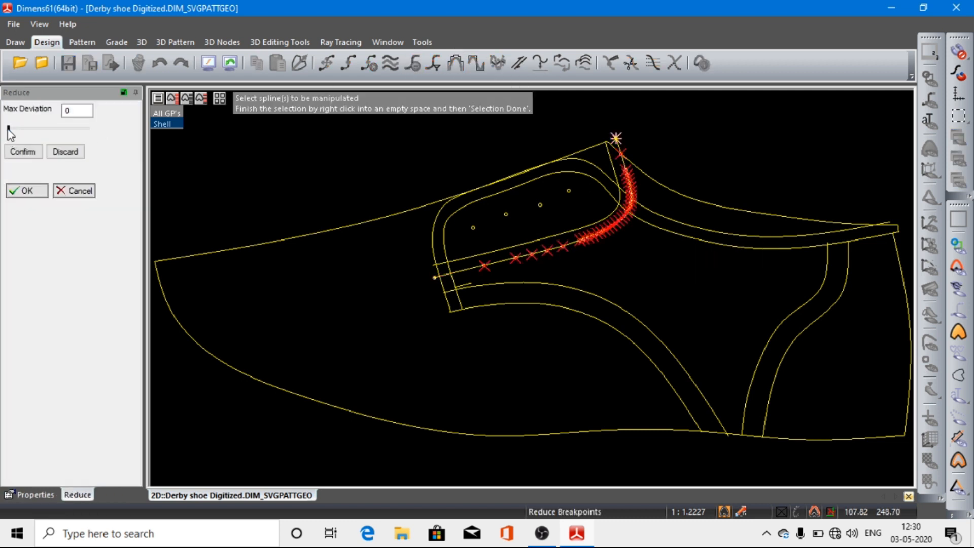
pyautogui.moveTo(8, 129); pyautogui.dragTo(65, 131)
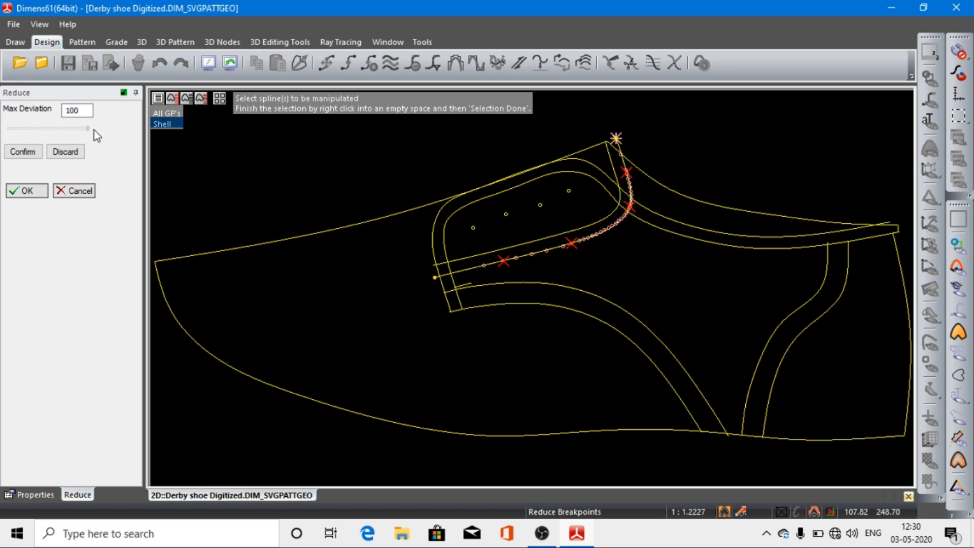
pyautogui.click(25, 153)
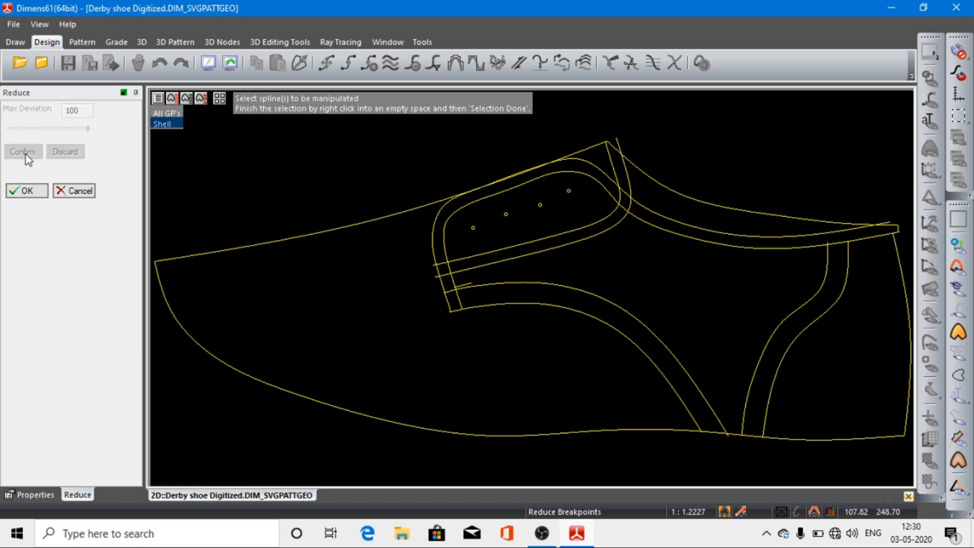
pyautogui.click(27, 190)
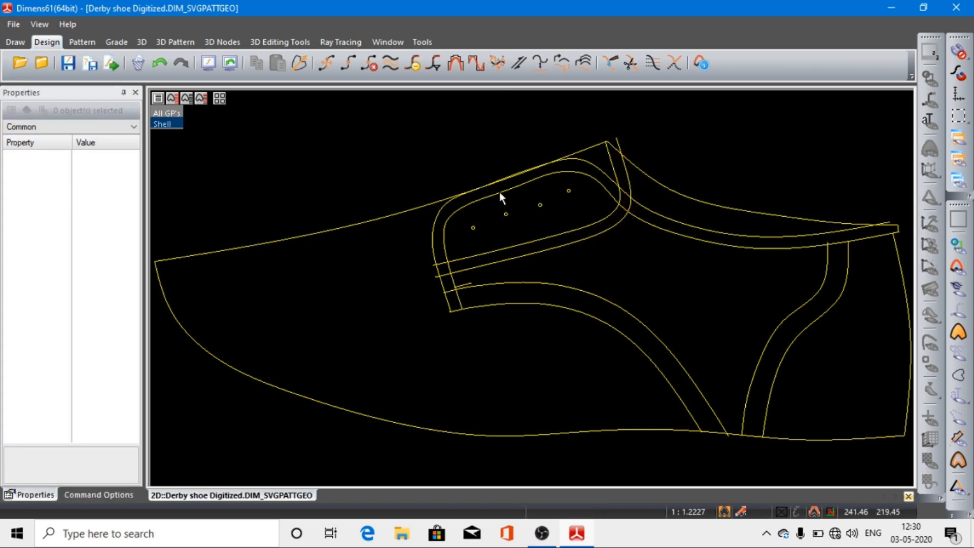
pyautogui.click(500, 193)
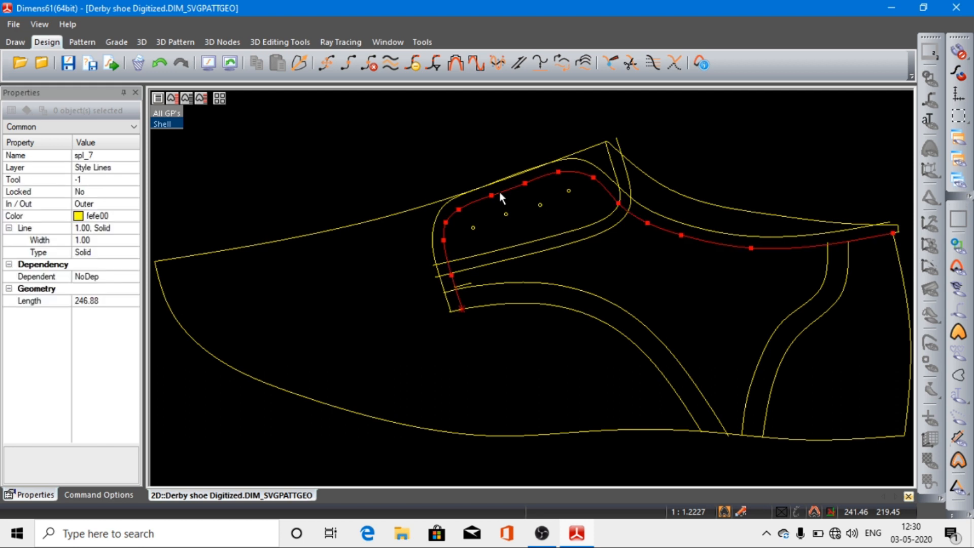
pyautogui.keyDown('shift'); pyautogui.click(434, 223); pyautogui.keyUp('shift')
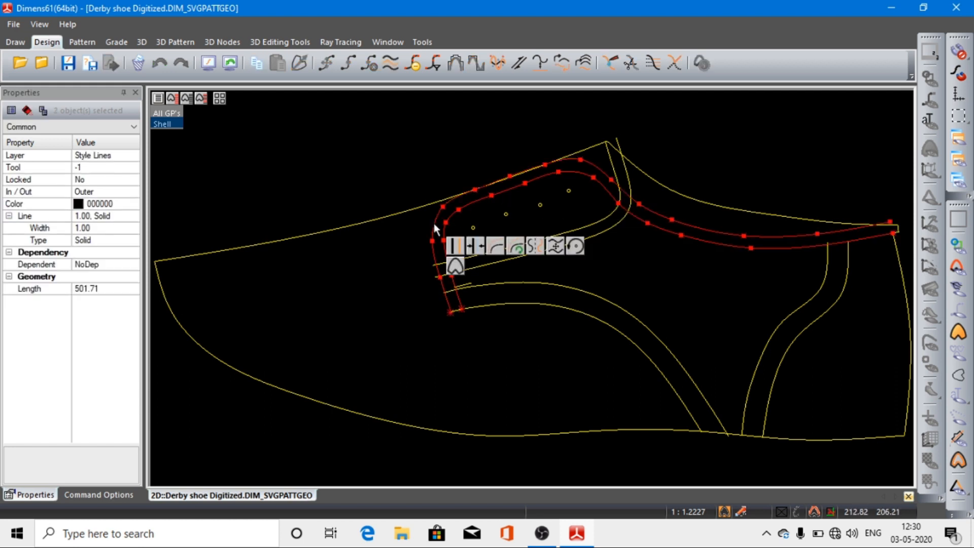
pyautogui.keyDown('shift'); pyautogui.click(623, 310); pyautogui.keyUp('shift')
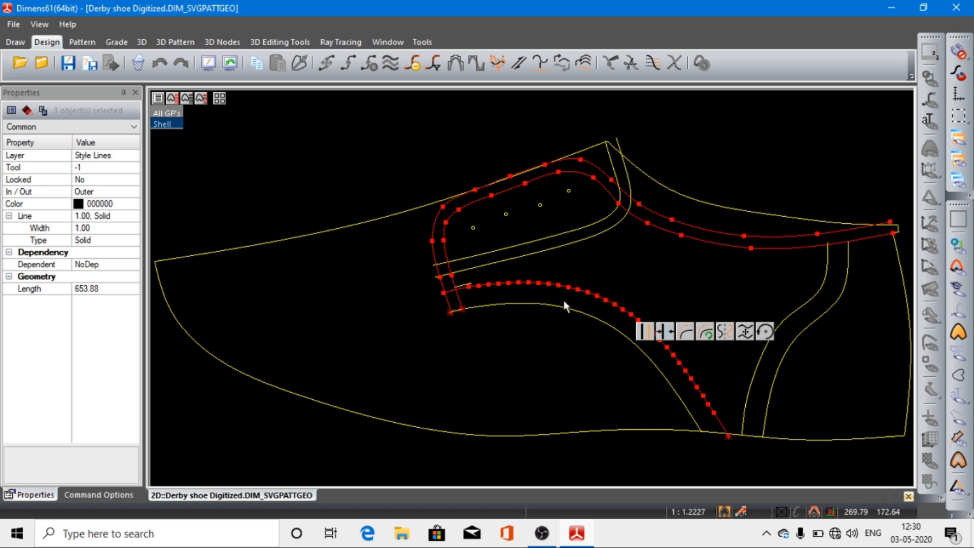
pyautogui.click(368, 183)
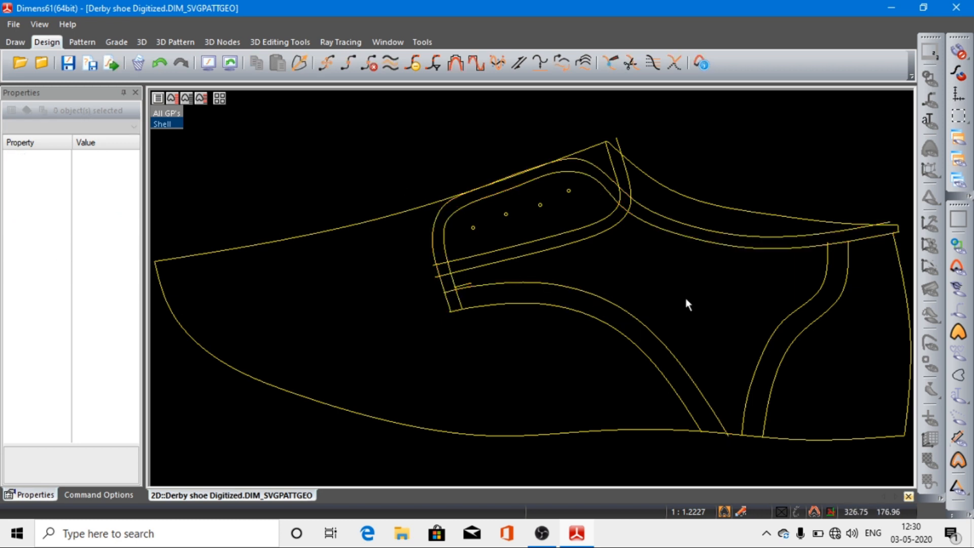
# Step: Remove a middle breakpoint and the front end breakpoint from the upper of the two curves running from the facing to the sole line
pyautogui.click(638, 322)
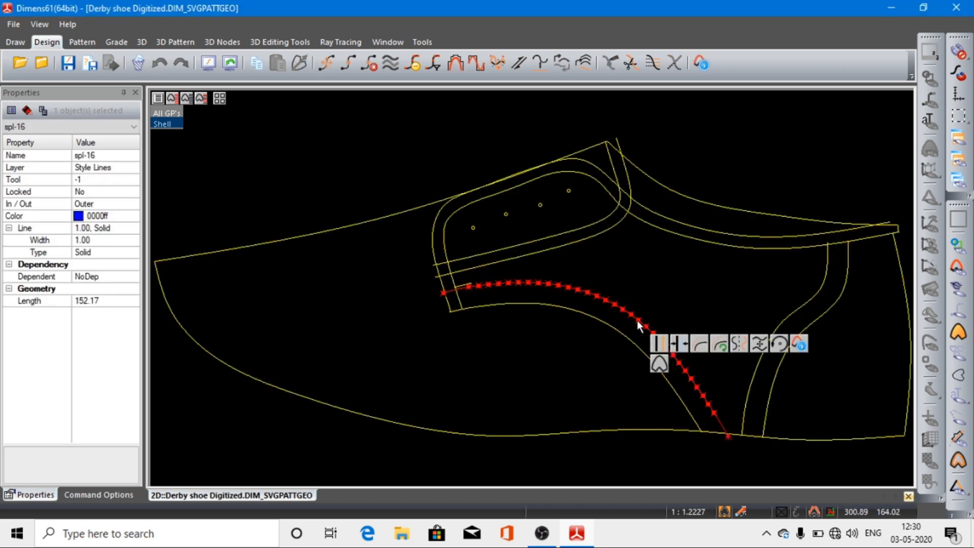
pyautogui.click(367, 63)
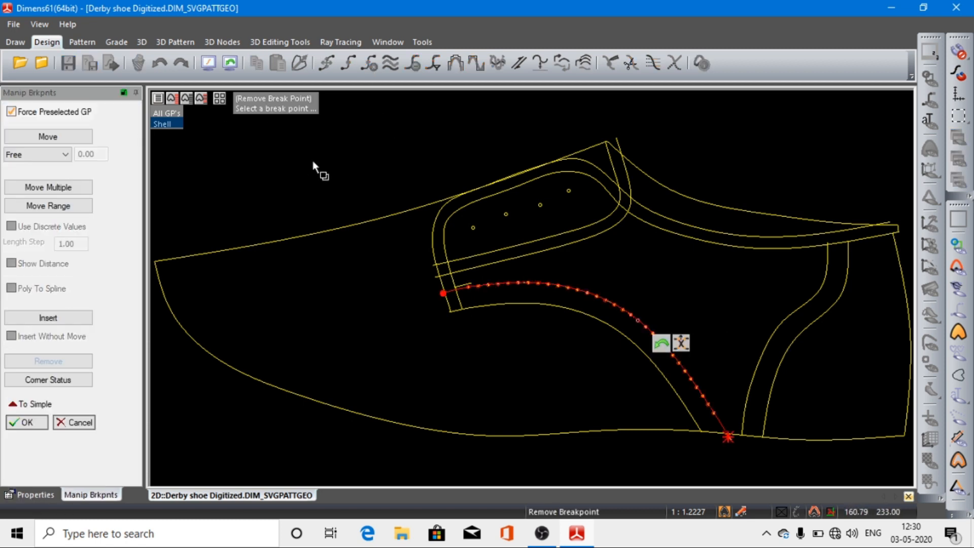
pyautogui.press('Escape')
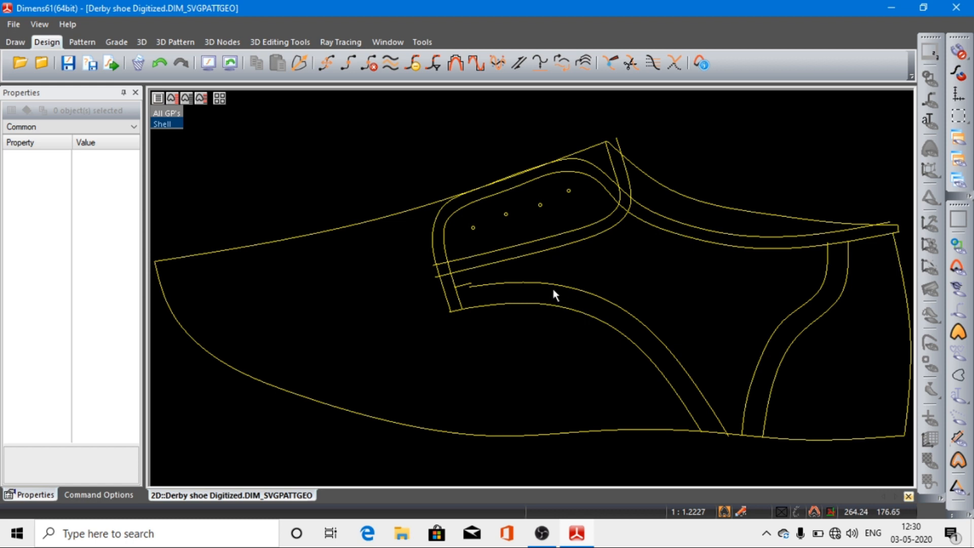
# Step: Move the front end breakpoint of the upper facing-to-sole curve across the inner facing line to just past the outer facing line
pyautogui.click(469, 286)
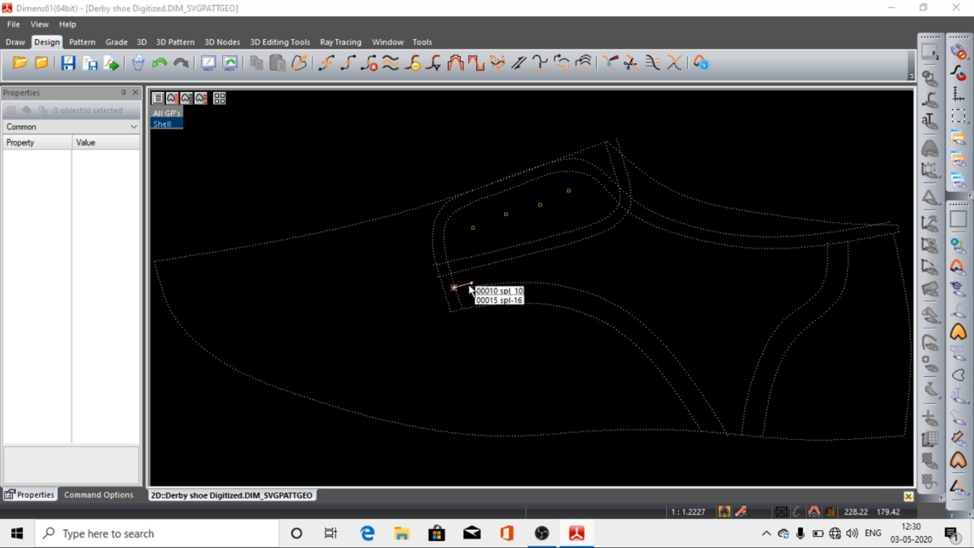
pyautogui.click(361, 148)
pyautogui.moveTo(533, 326); pyautogui.dragTo(466, 285)
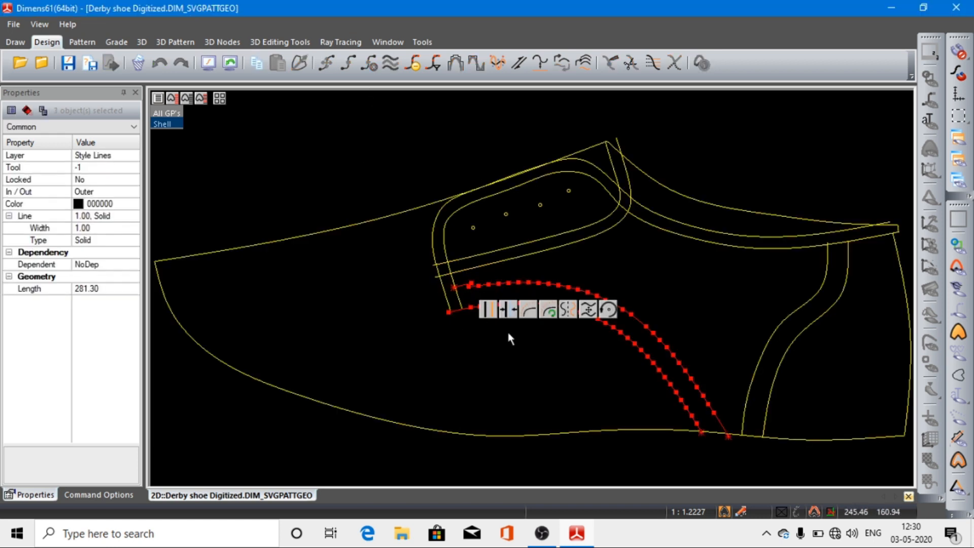
pyautogui.click(339, 169)
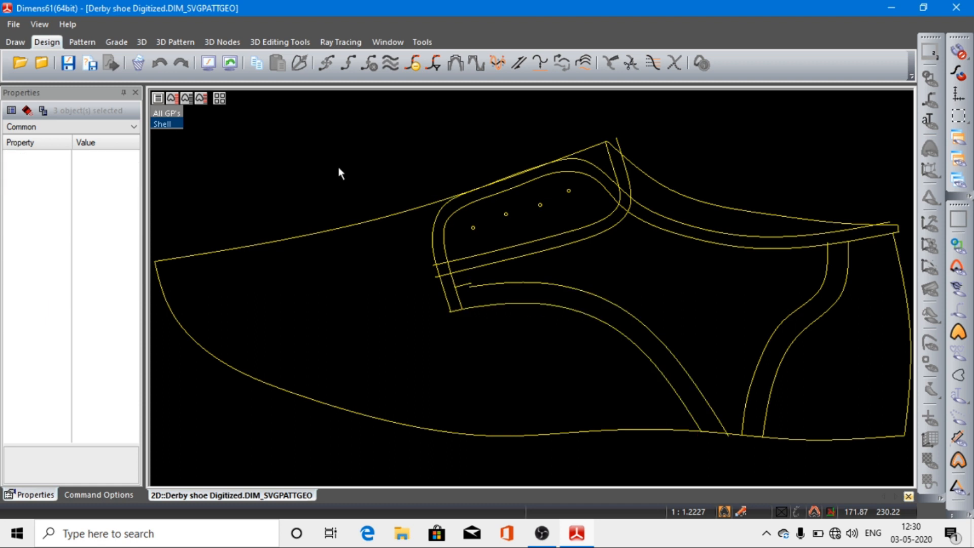
pyautogui.moveTo(397, 245); pyautogui.dragTo(537, 342)
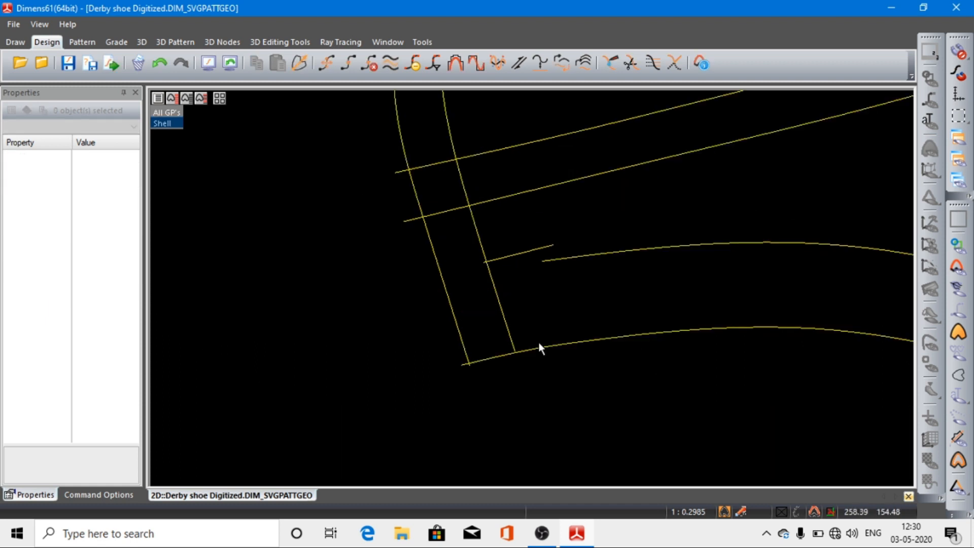
pyautogui.click(543, 261)
pyautogui.click(542, 262)
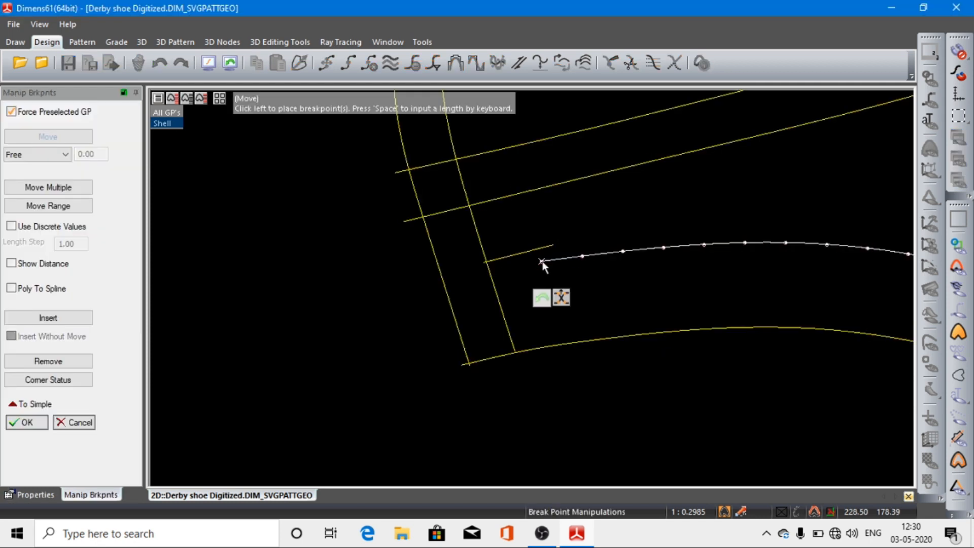
pyautogui.click(442, 286)
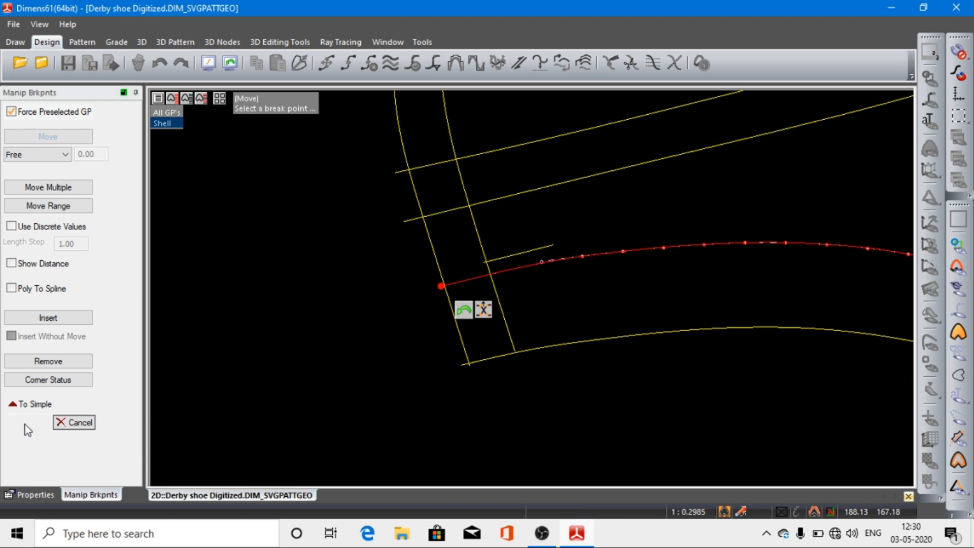
pyautogui.click(27, 424)
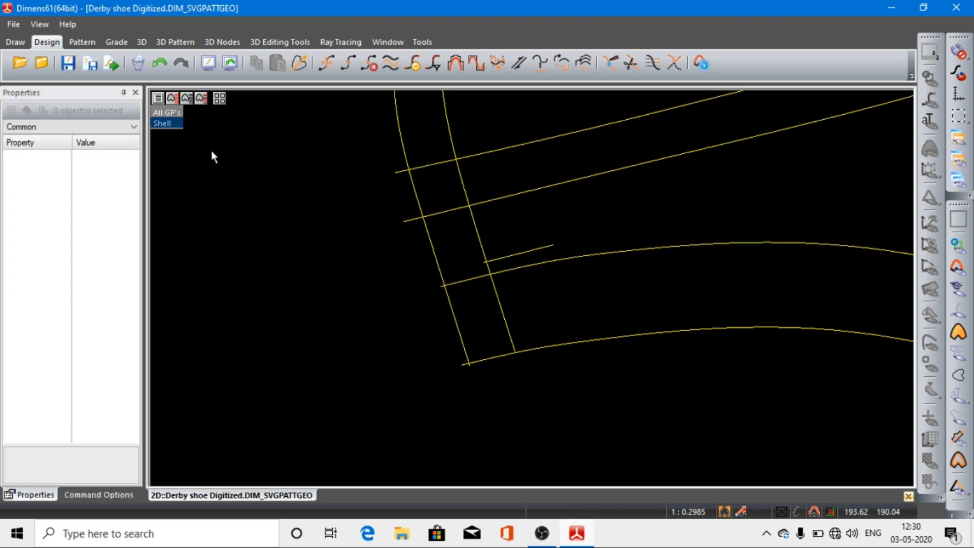
# Step: Reduce the breakpoints of the lower facing-to-sole curve with a maximum deviation of 100
pyautogui.click(209, 63)
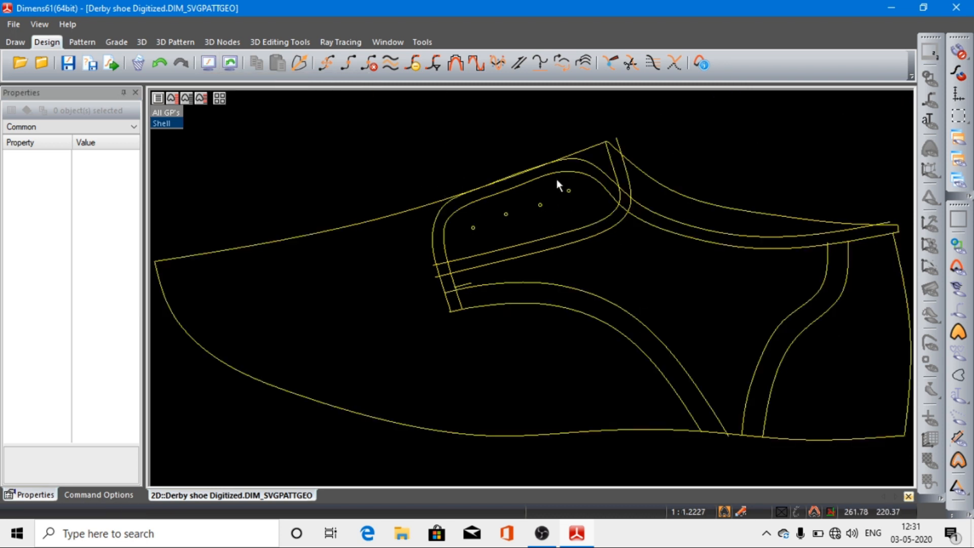
pyautogui.click(573, 309)
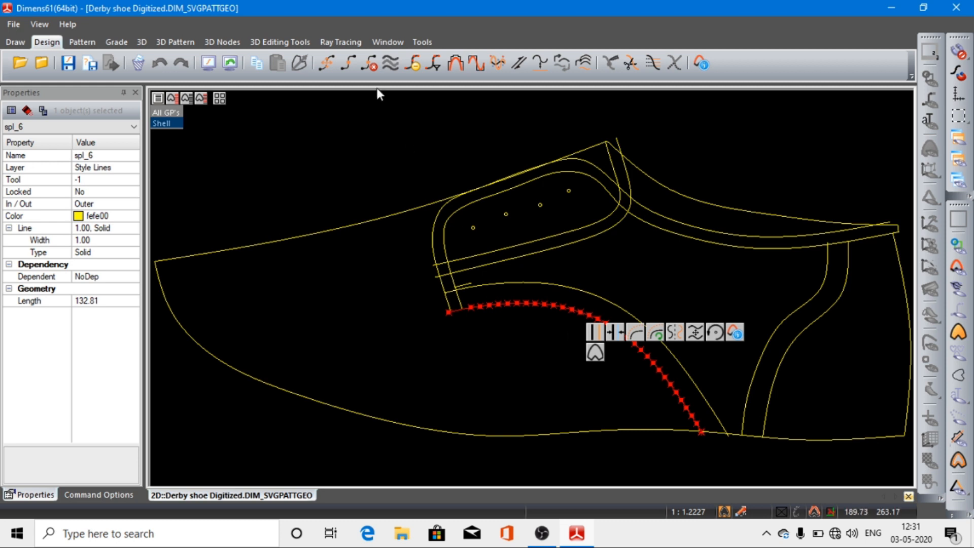
pyautogui.click(411, 64)
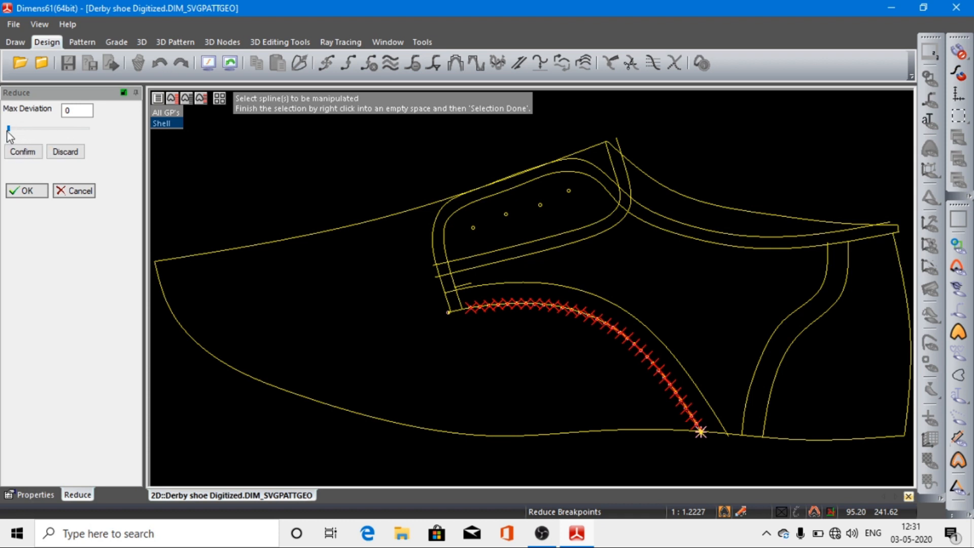
pyautogui.moveTo(13, 131); pyautogui.dragTo(100, 134)
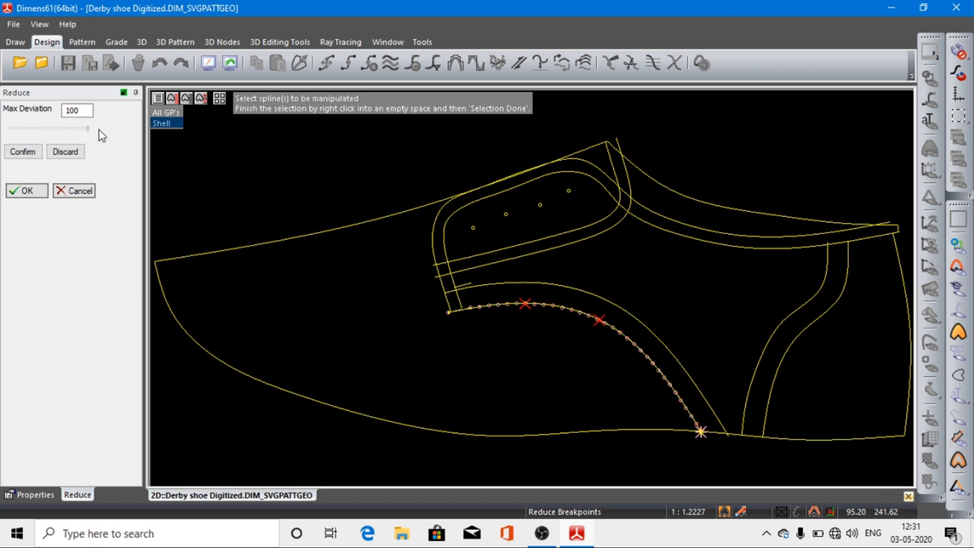
pyautogui.click(26, 155)
pyautogui.click(27, 191)
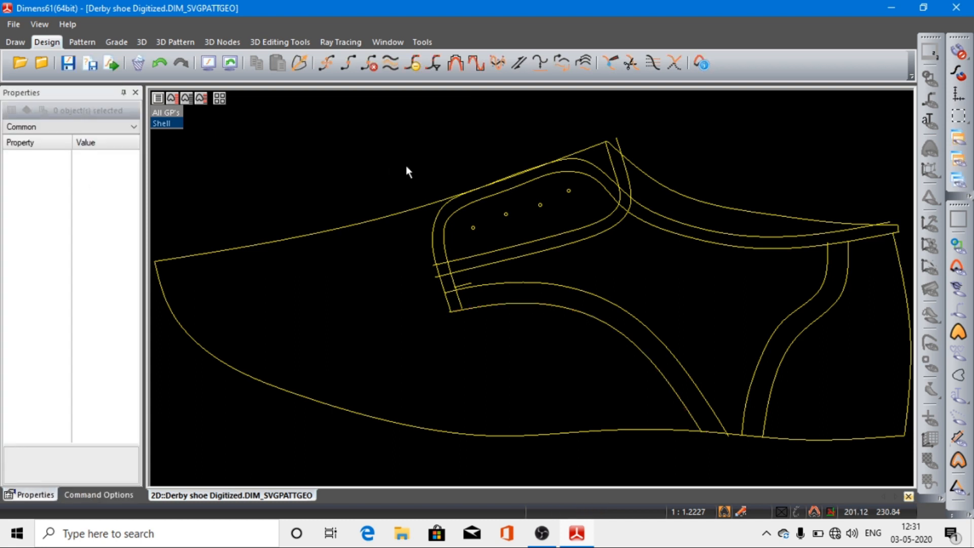
# Step: Reduce the breakpoints of the upper facing-to-sole curve with a maximum deviation of 100
pyautogui.click(556, 282)
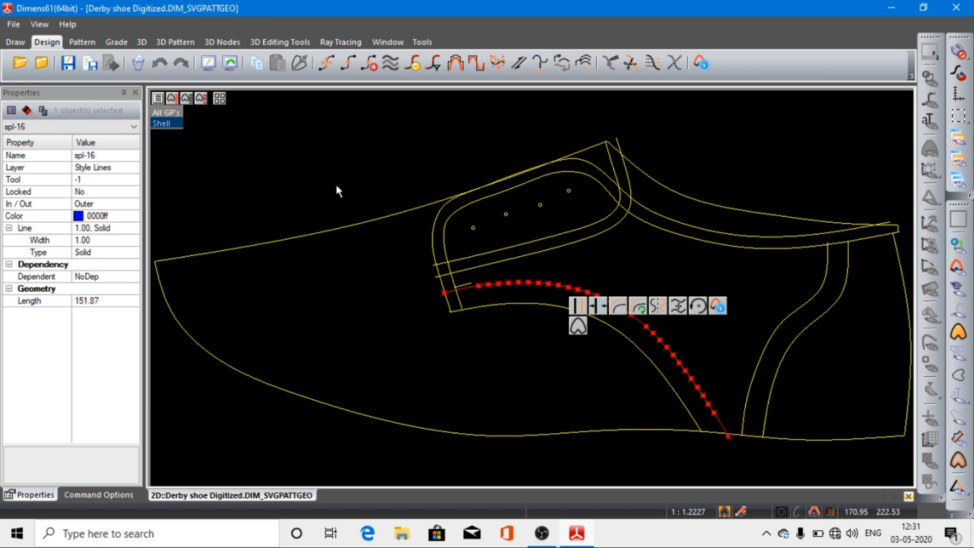
pyautogui.click(416, 66)
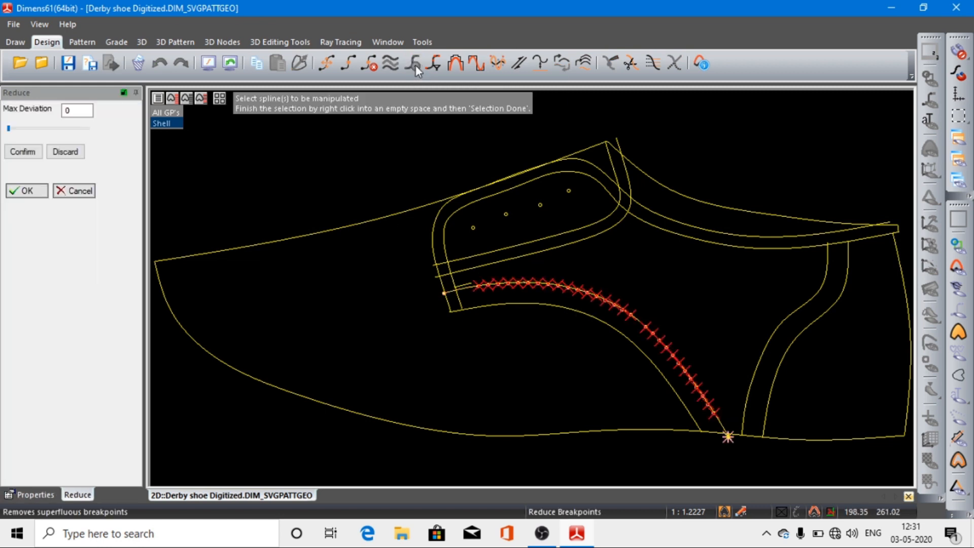
pyautogui.moveTo(9, 129); pyautogui.dragTo(97, 135)
pyautogui.click(22, 153)
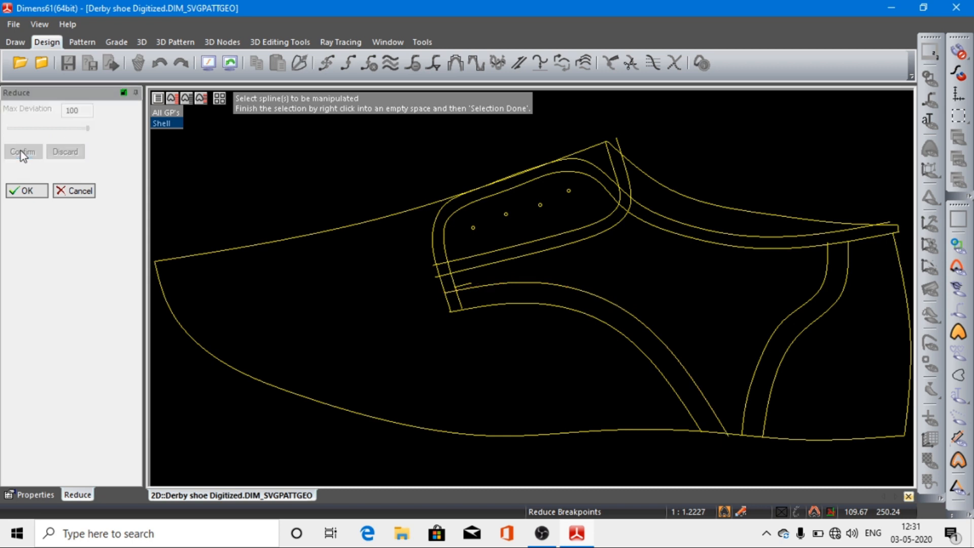
pyautogui.click(29, 192)
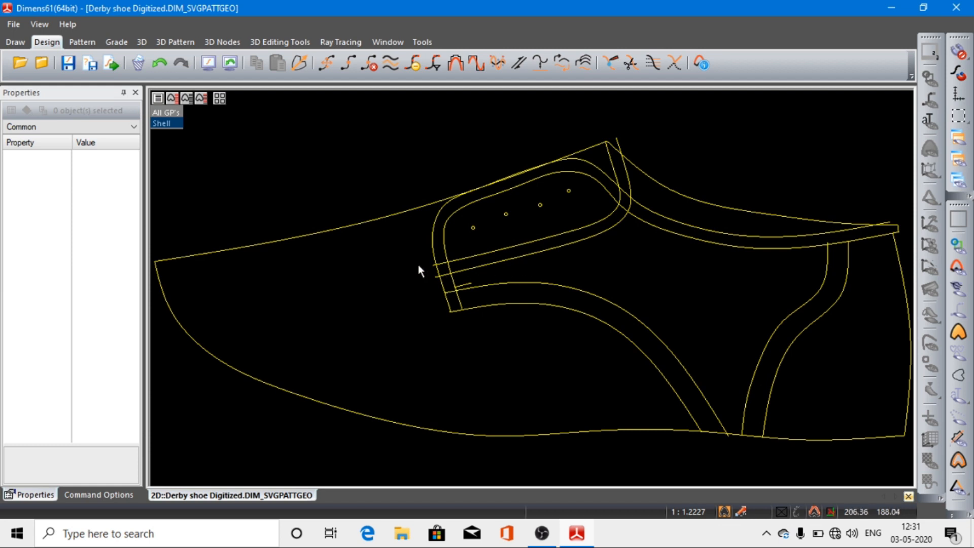
# Step: Split the outer facing line where it crosses the front end of the upper facing-to-sole curve
pyautogui.moveTo(416, 249); pyautogui.dragTo(580, 339)
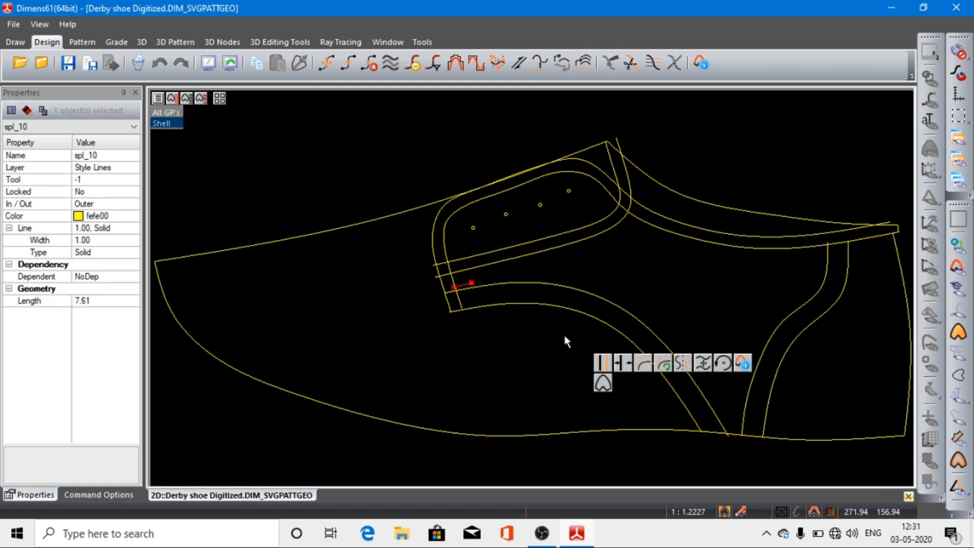
pyautogui.click(356, 165)
pyautogui.moveTo(417, 254); pyautogui.dragTo(536, 343)
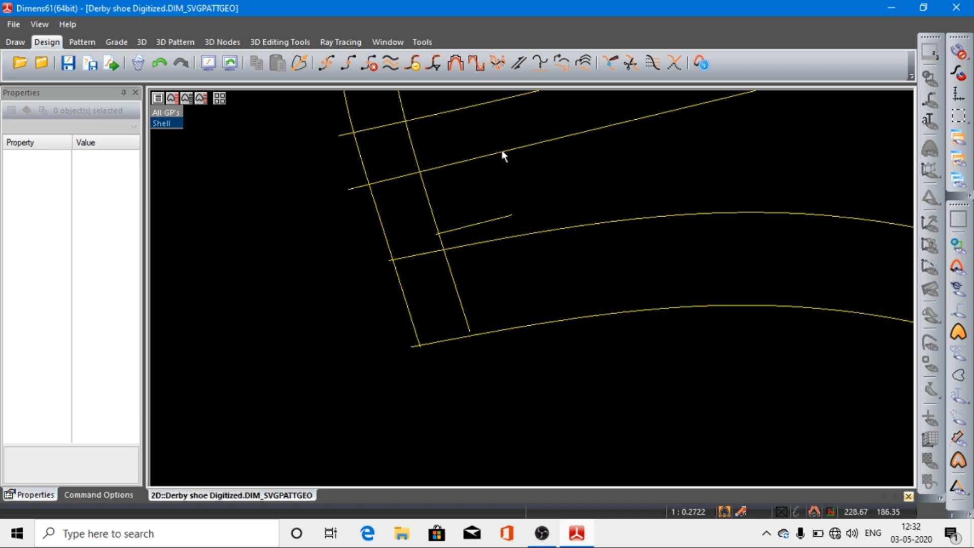
pyautogui.click(20, 42)
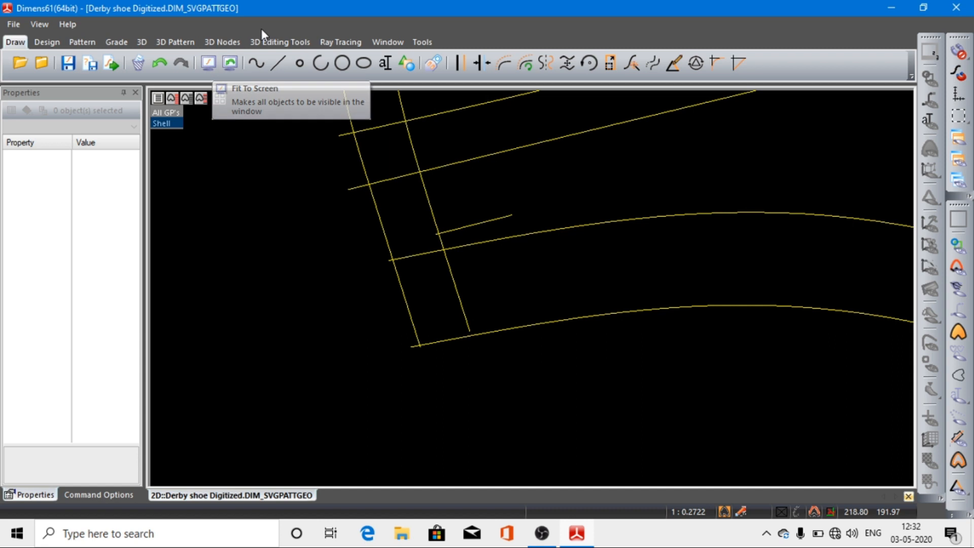
pyautogui.click(45, 41)
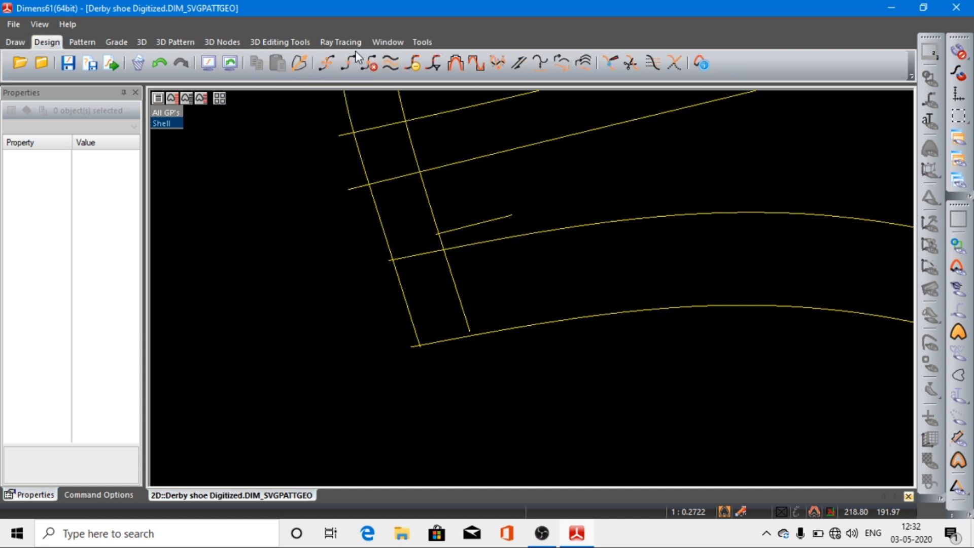
pyautogui.click(631, 64)
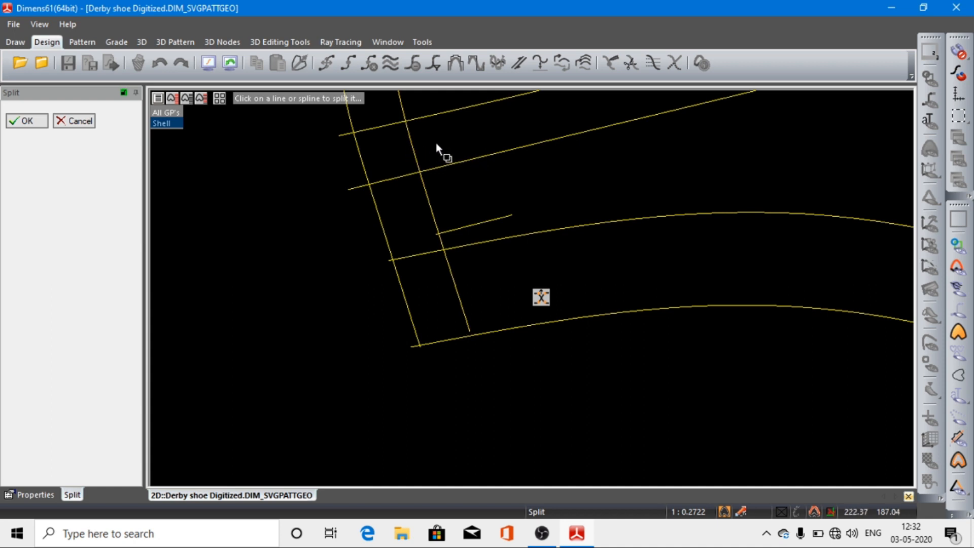
pyautogui.click(354, 133)
pyautogui.click(394, 262)
pyautogui.click(17, 121)
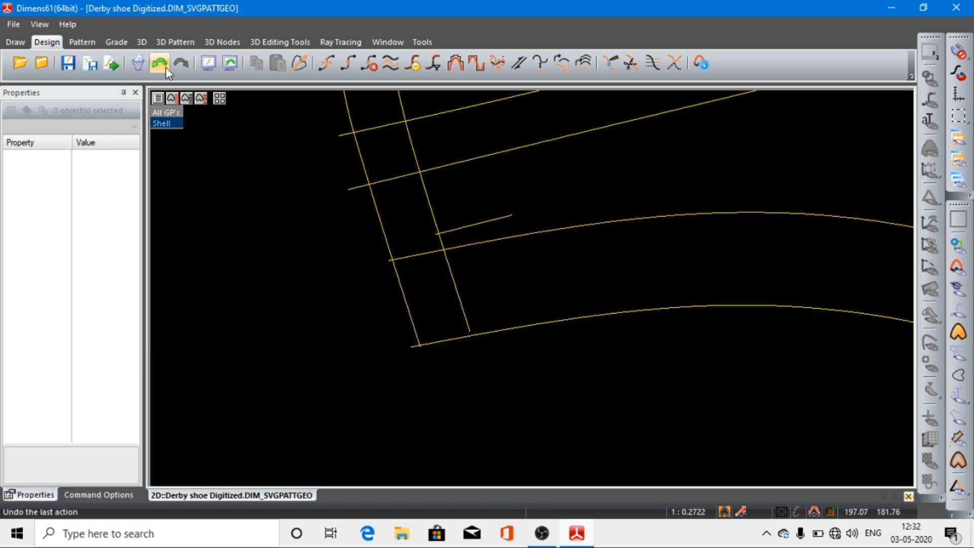
# Step: Examine the two pieces at the lower end of the outer facing line to check the split
pyautogui.click(211, 65)
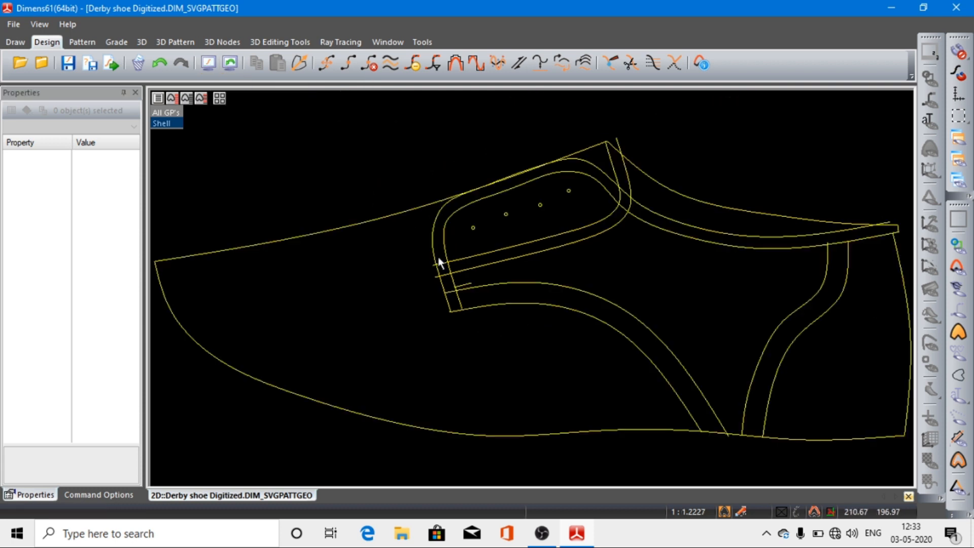
pyautogui.click(444, 293)
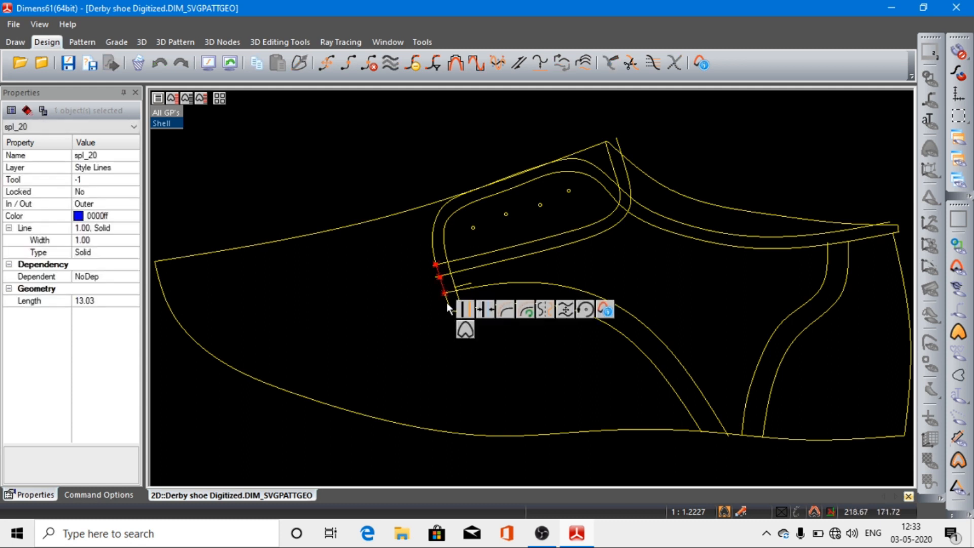
pyautogui.keyDown('shift'); pyautogui.click(447, 303); pyautogui.keyUp('shift')
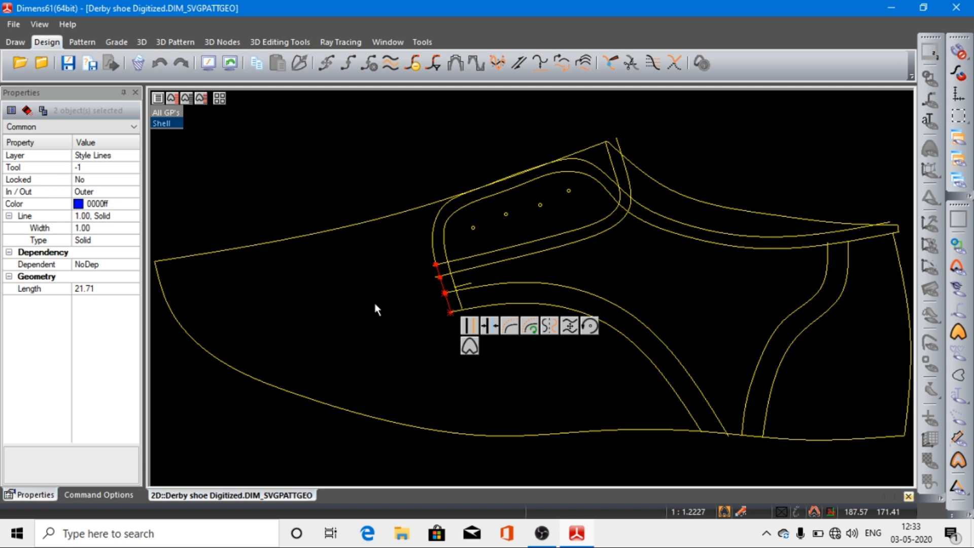
pyautogui.rightClick(304, 158)
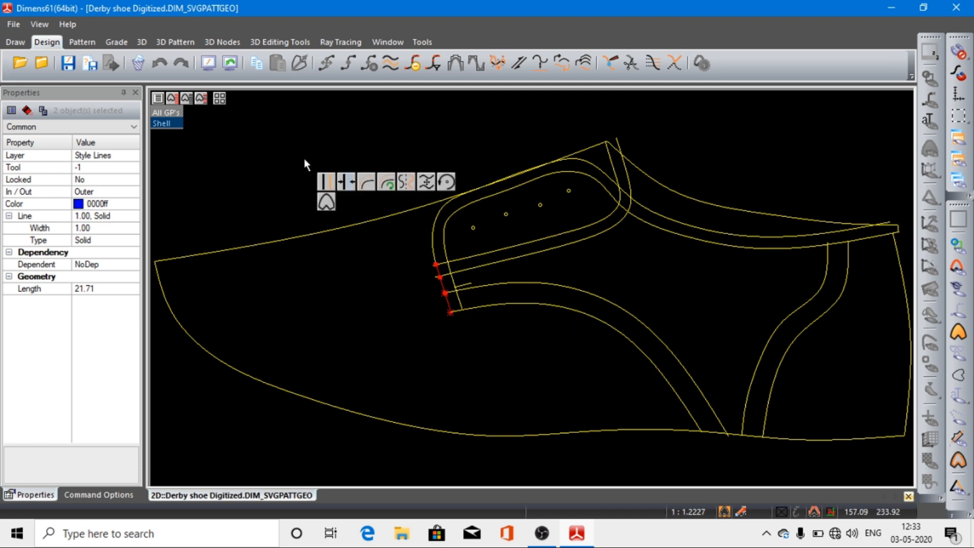
pyautogui.press('Escape')
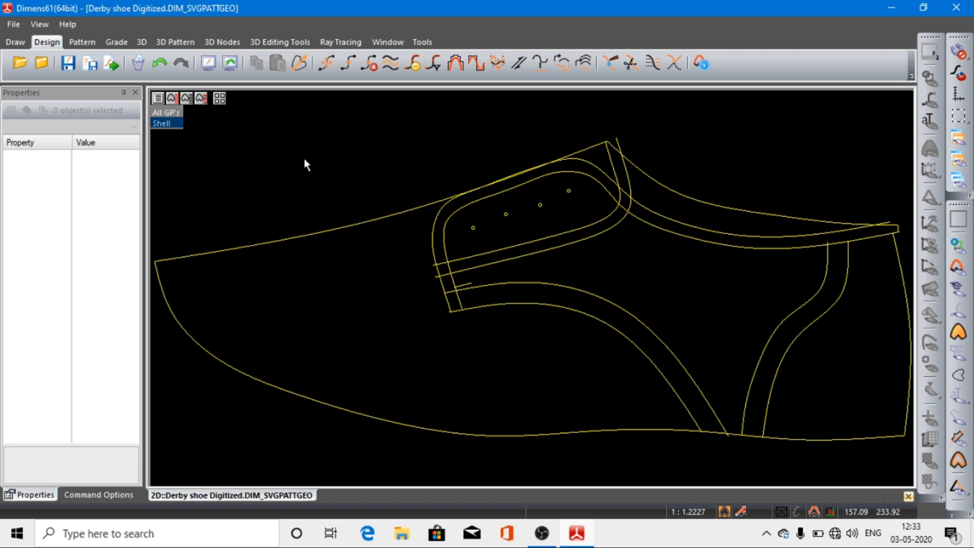
# Step: Draw a free line from the lower line beneath the eyelets, past the short line's rear end, to just beyond the upper facing-to-sole curve
pyautogui.click(18, 43)
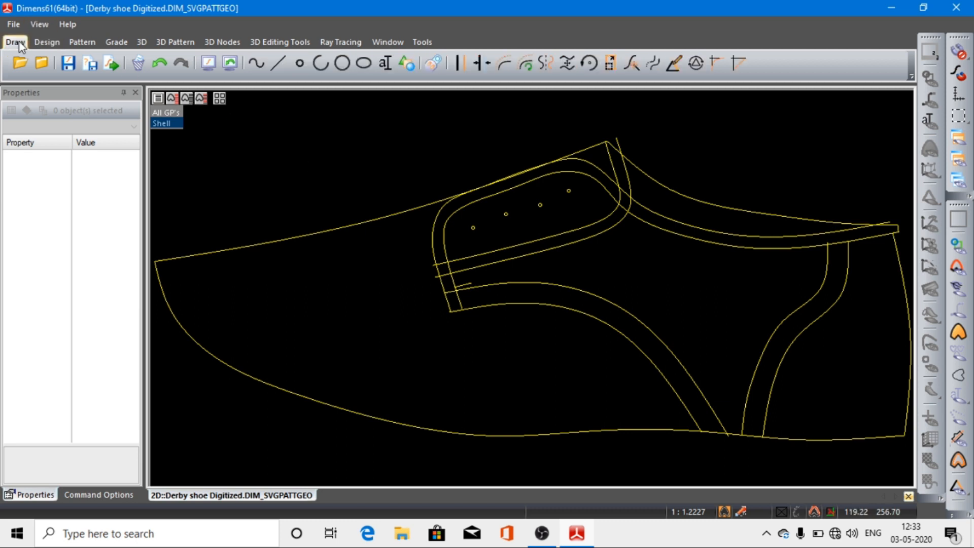
pyautogui.click(277, 63)
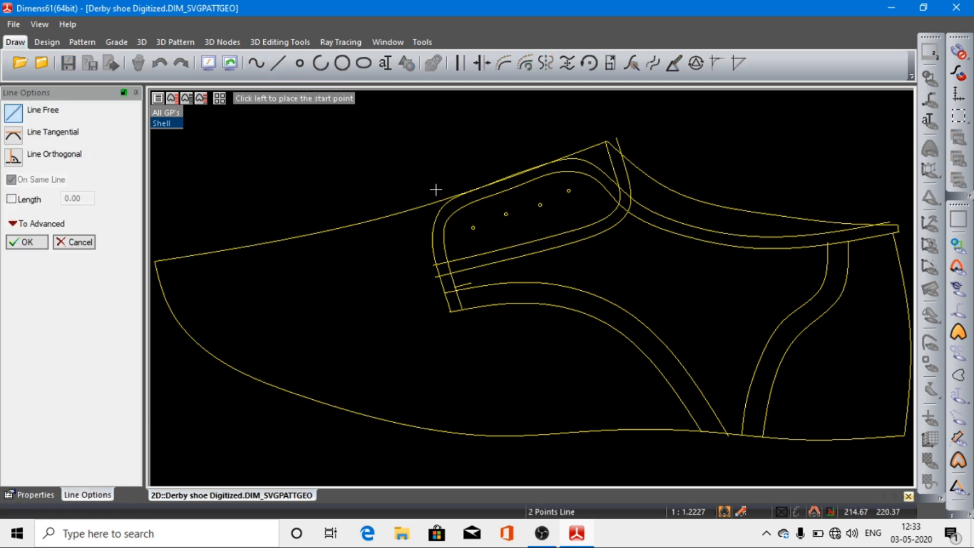
pyautogui.click(467, 270)
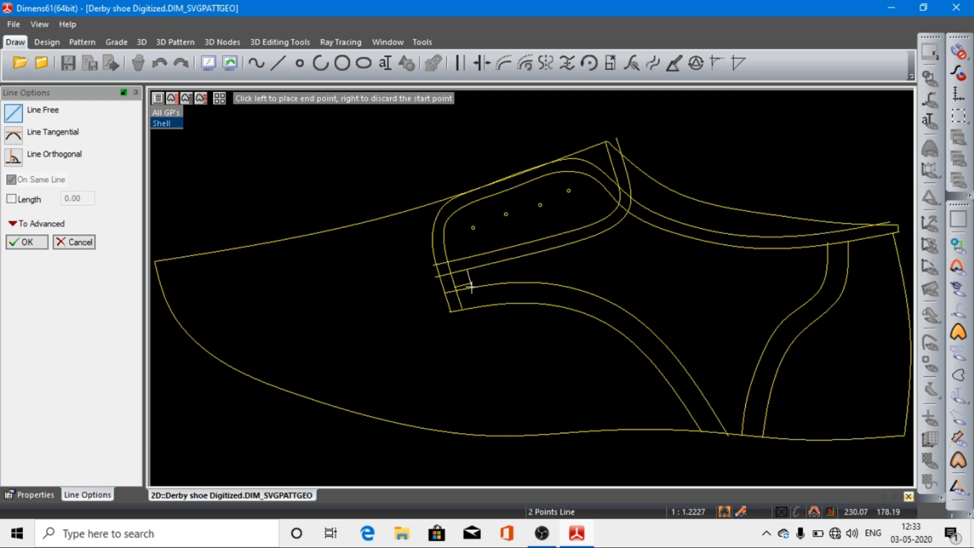
pyautogui.click(474, 290)
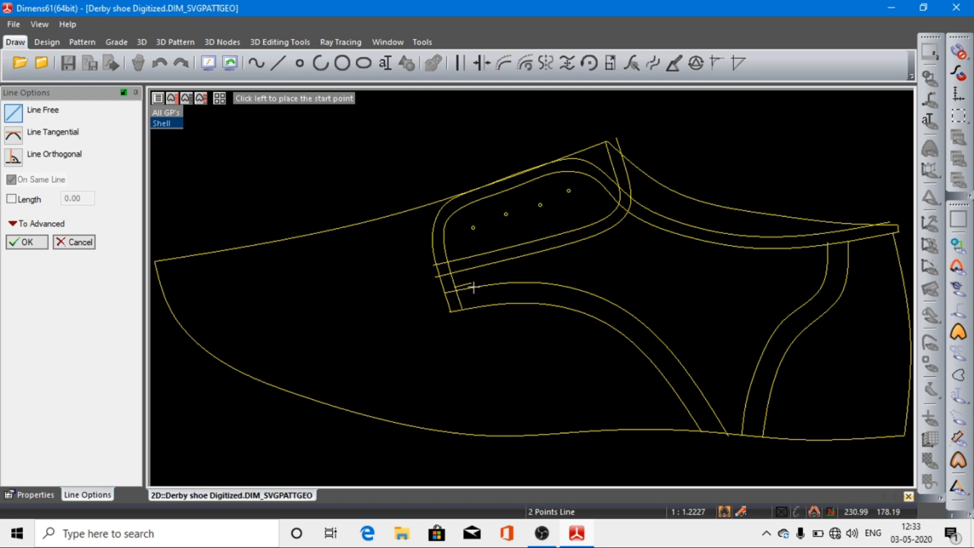
pyautogui.moveTo(413, 244); pyautogui.dragTo(591, 356, button='middle')
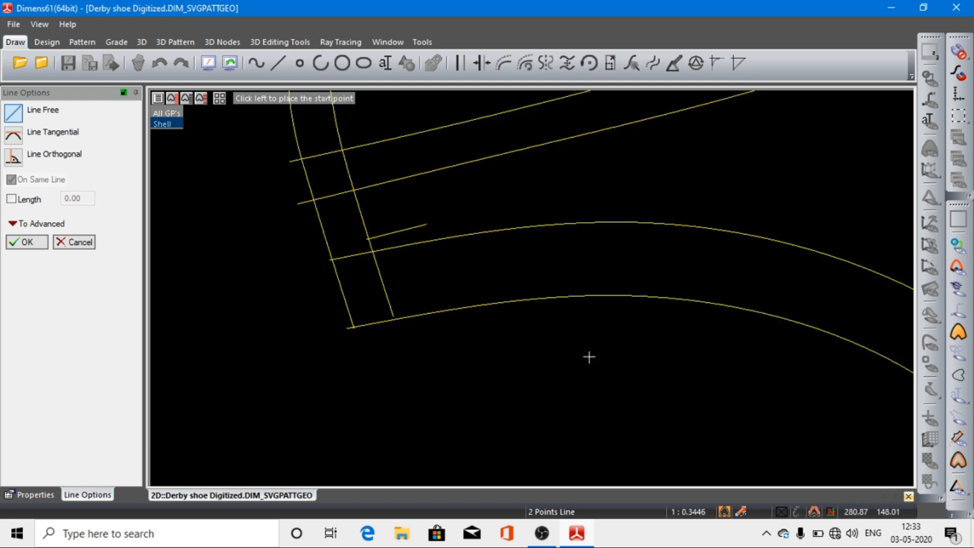
pyautogui.click(409, 172)
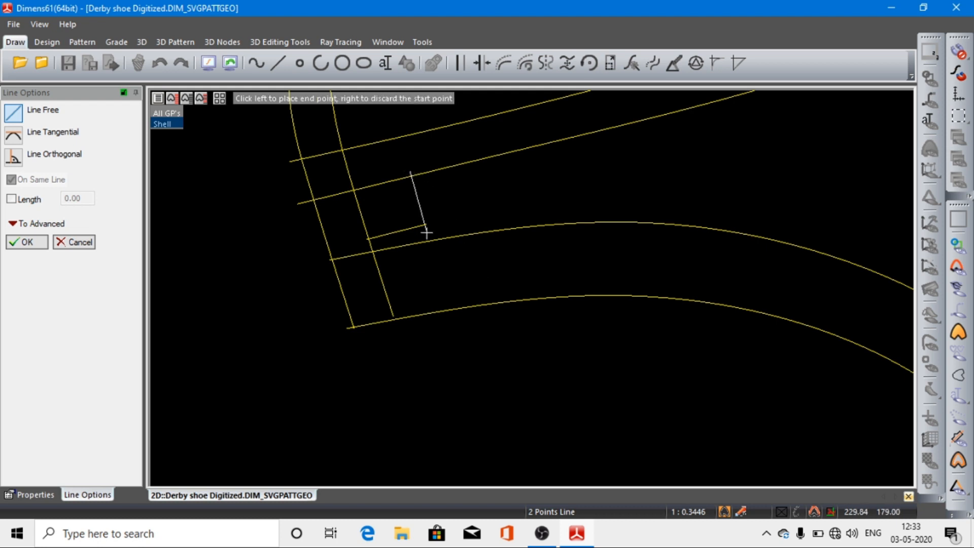
pyautogui.click(433, 250)
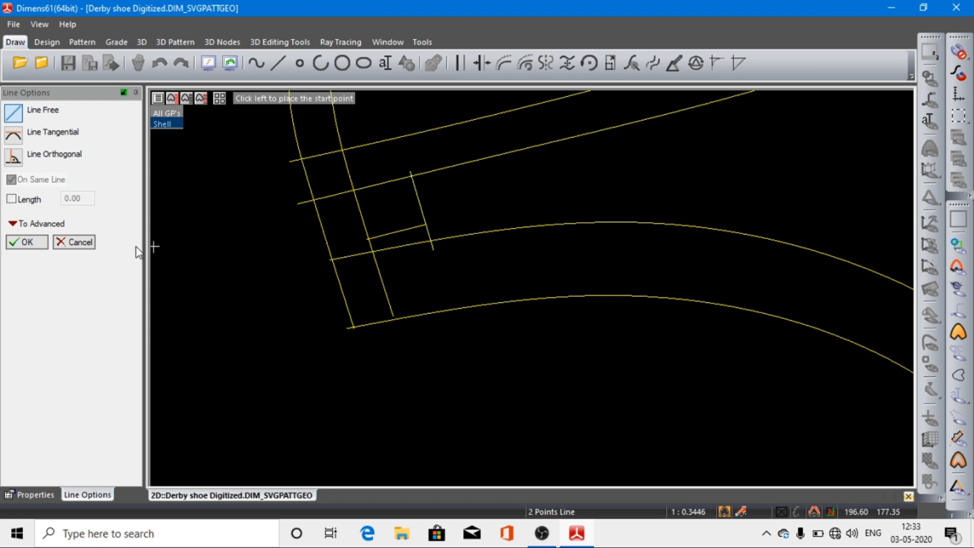
pyautogui.click(25, 243)
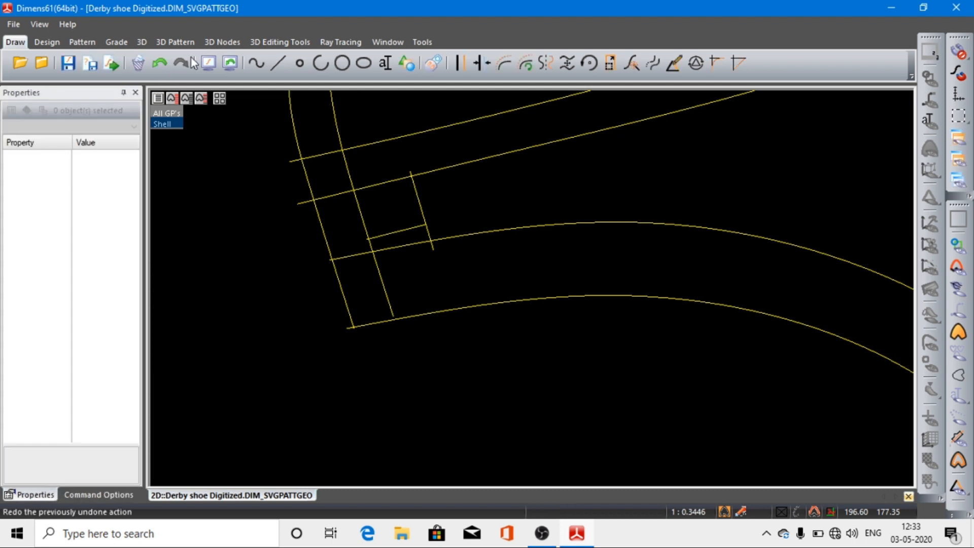
# Step: Start a new pattern outline along the top line, the outer line around and beneath the facing, and the short connecting line
pyautogui.click(208, 64)
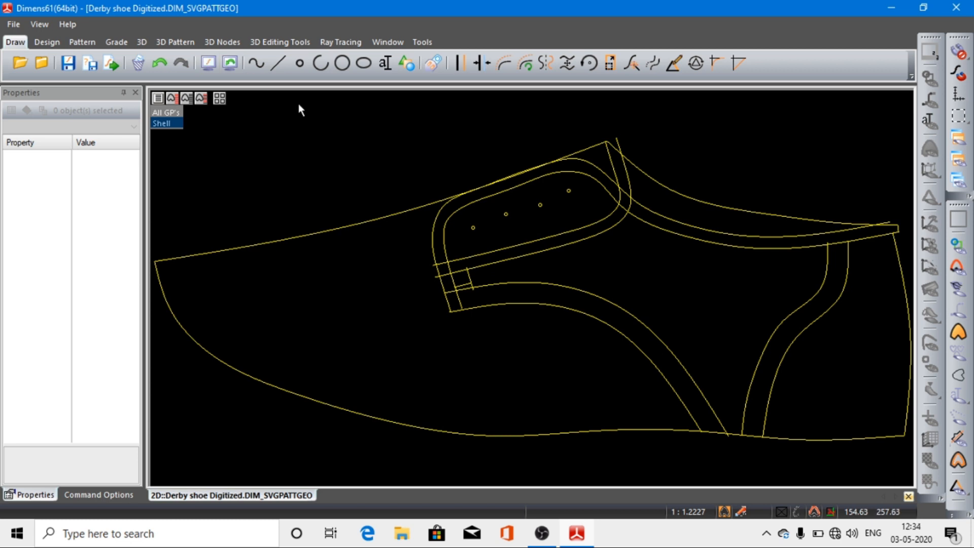
pyautogui.click(88, 44)
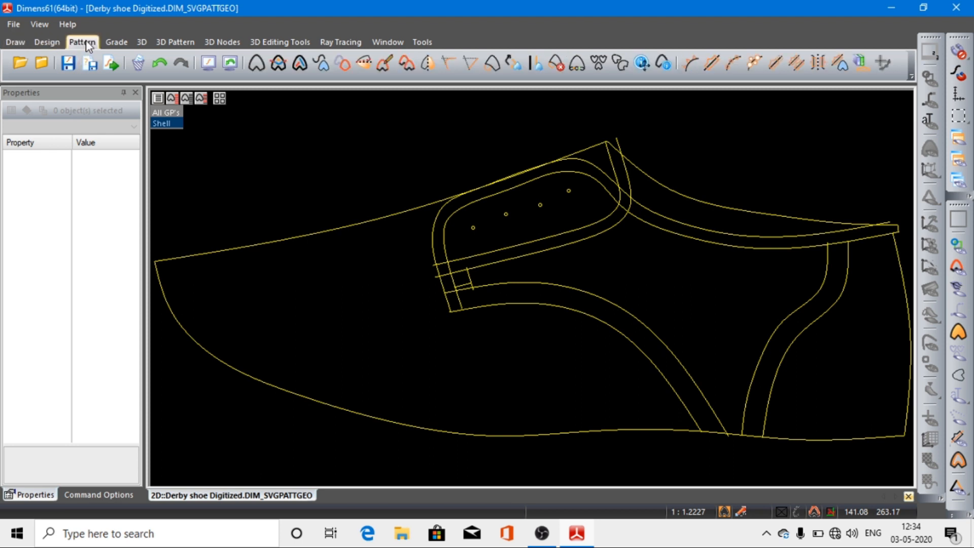
pyautogui.click(256, 63)
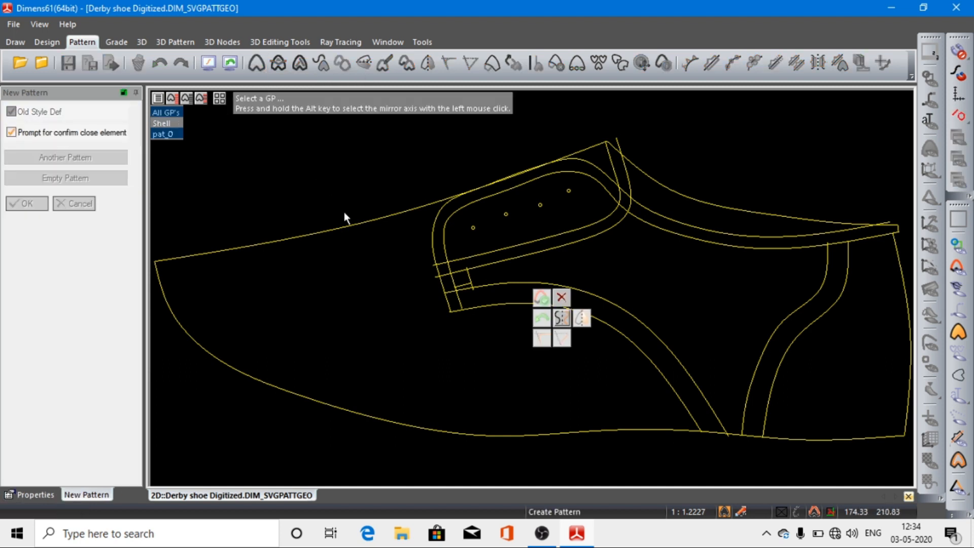
pyautogui.click(345, 226)
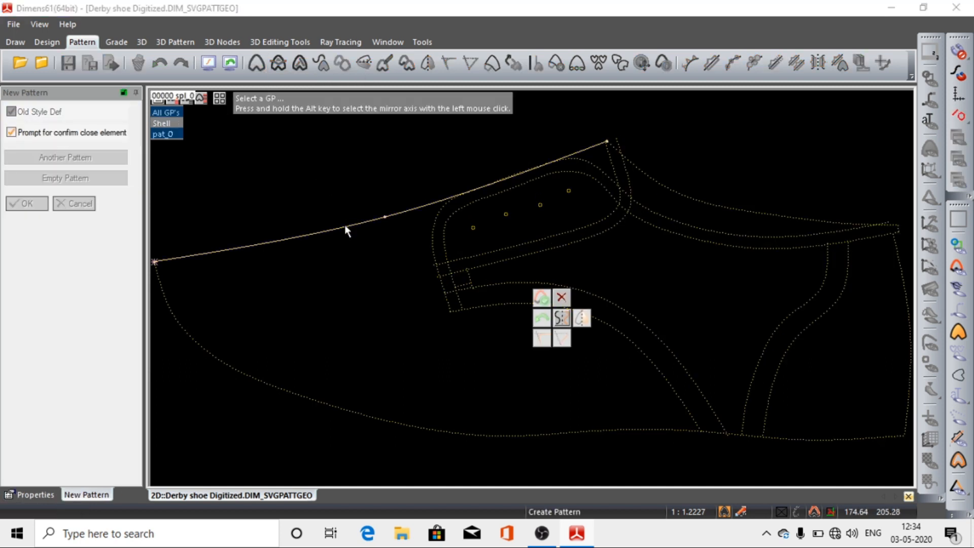
pyautogui.click(346, 227)
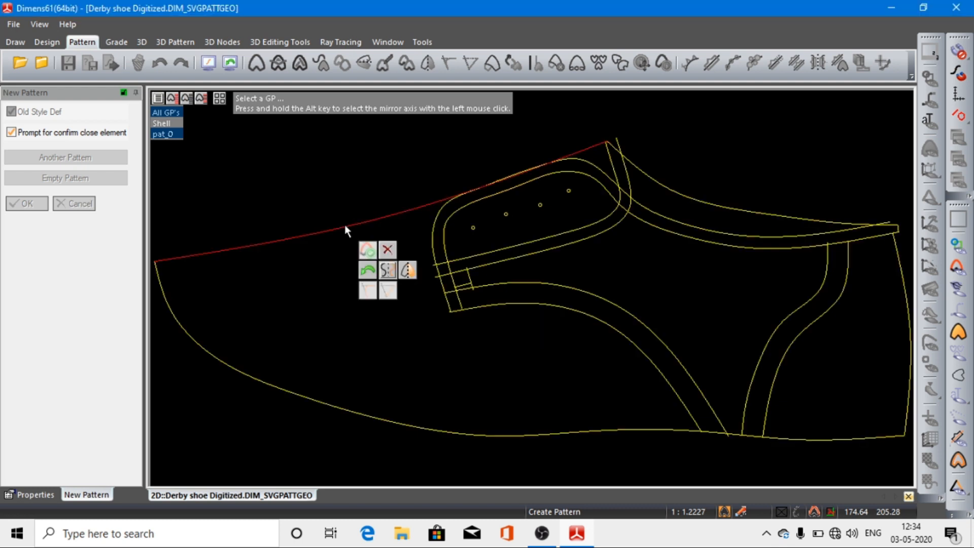
pyautogui.click(621, 218)
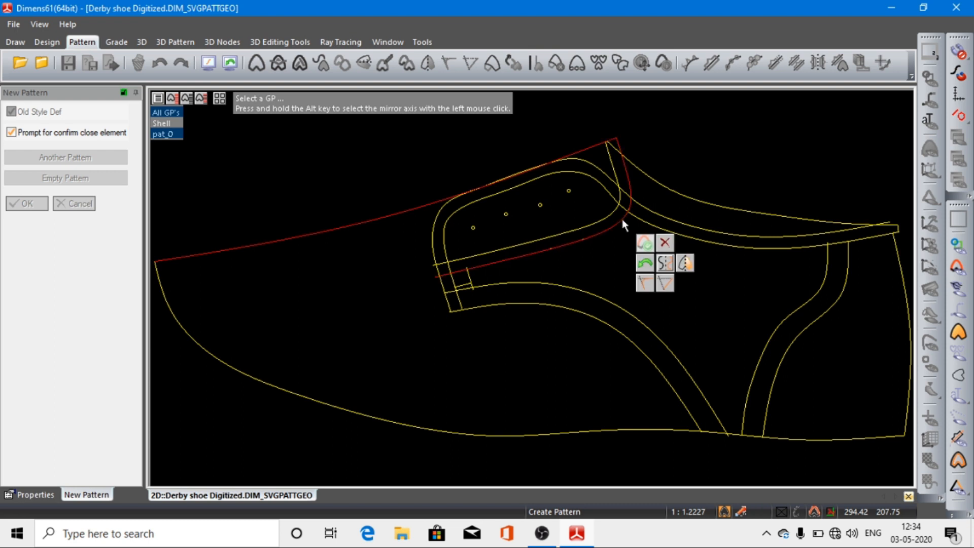
pyautogui.click(470, 280)
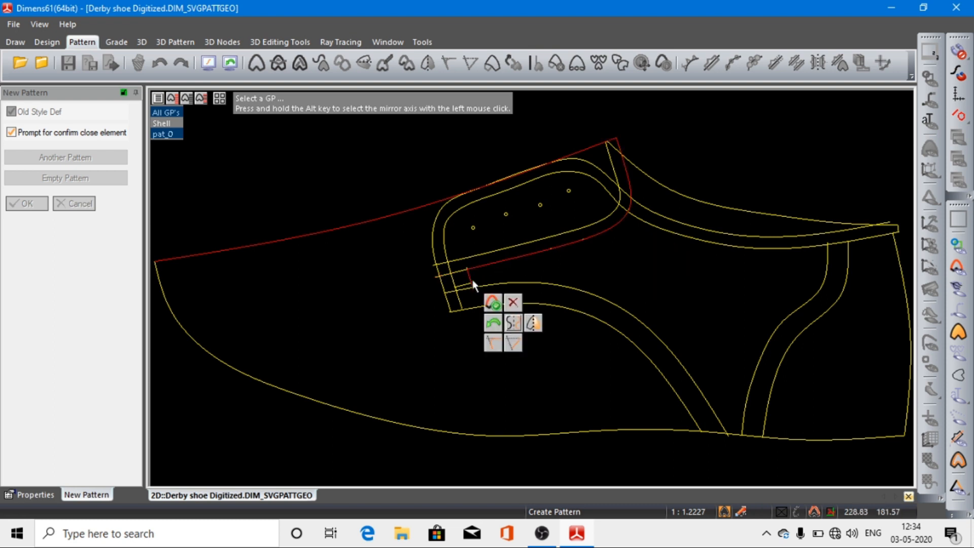
# Step: Continue the outline along the upper facing-to-sole curve and the toe side of the sole line, and close it at the top line
pyautogui.click(542, 284)
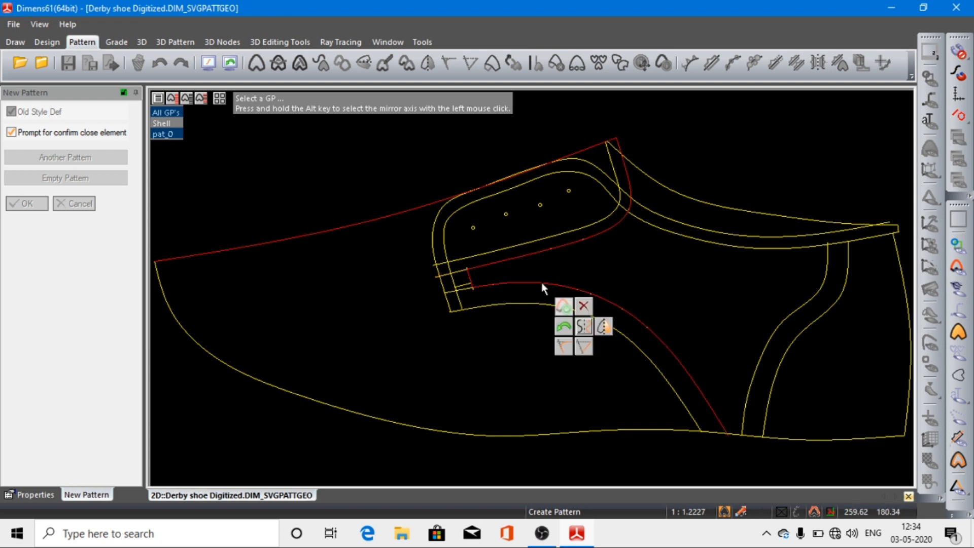
pyautogui.click(624, 430)
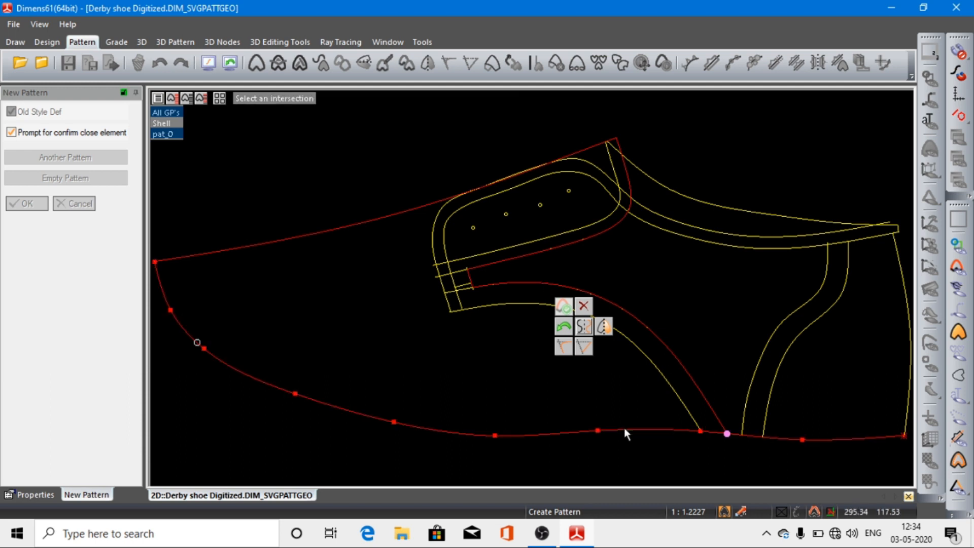
pyautogui.click(376, 418)
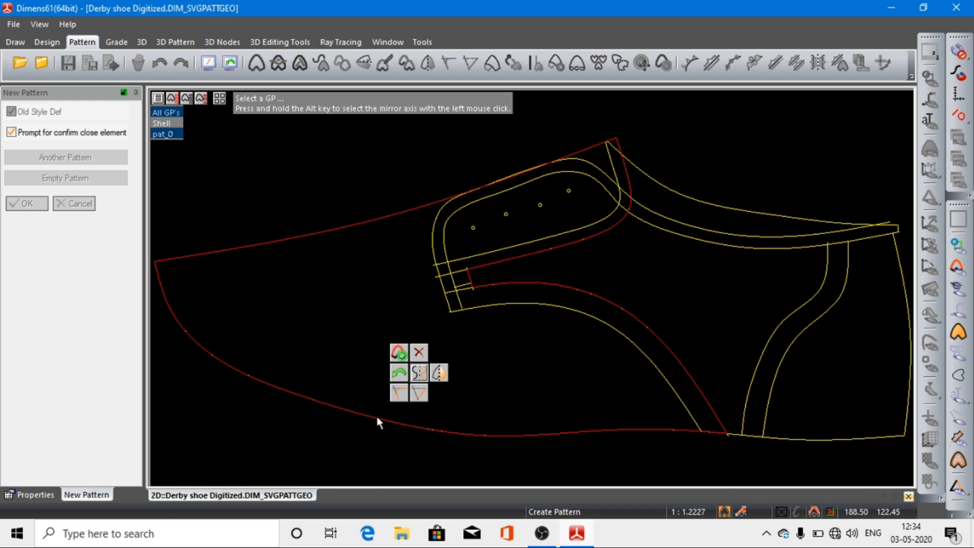
pyautogui.click(327, 229)
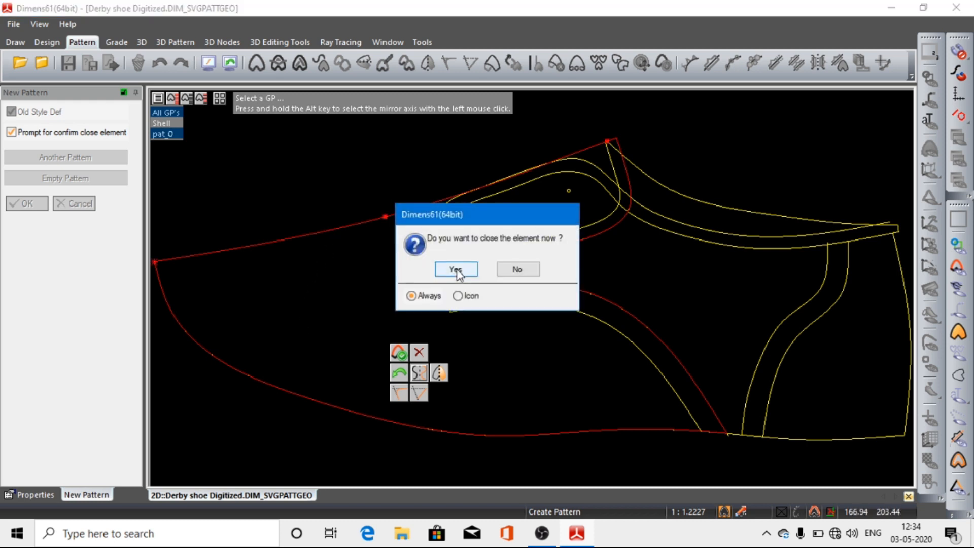
pyautogui.click(456, 269)
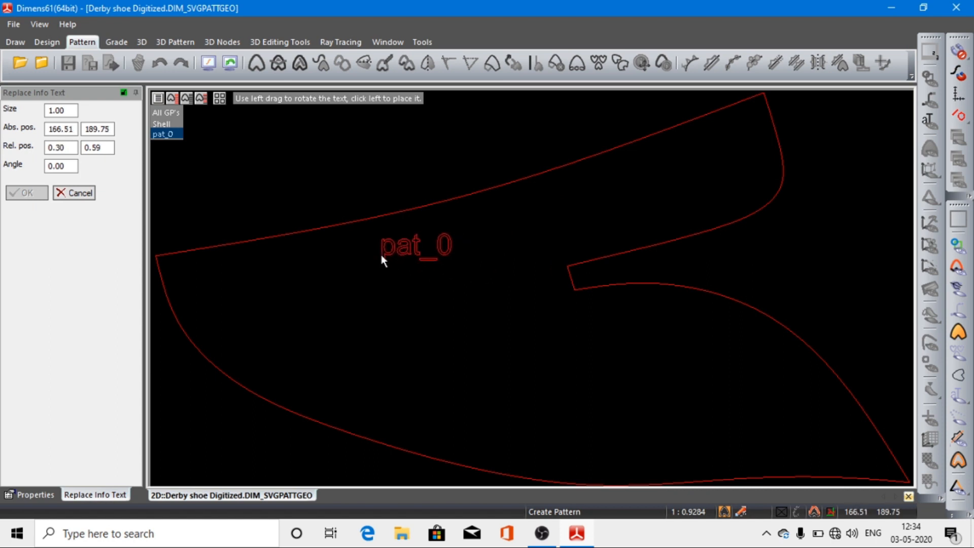
# Step: Place the new pattern's label in its front area, name the pattern vamp and return to the Shell drawing
pyautogui.click(381, 256)
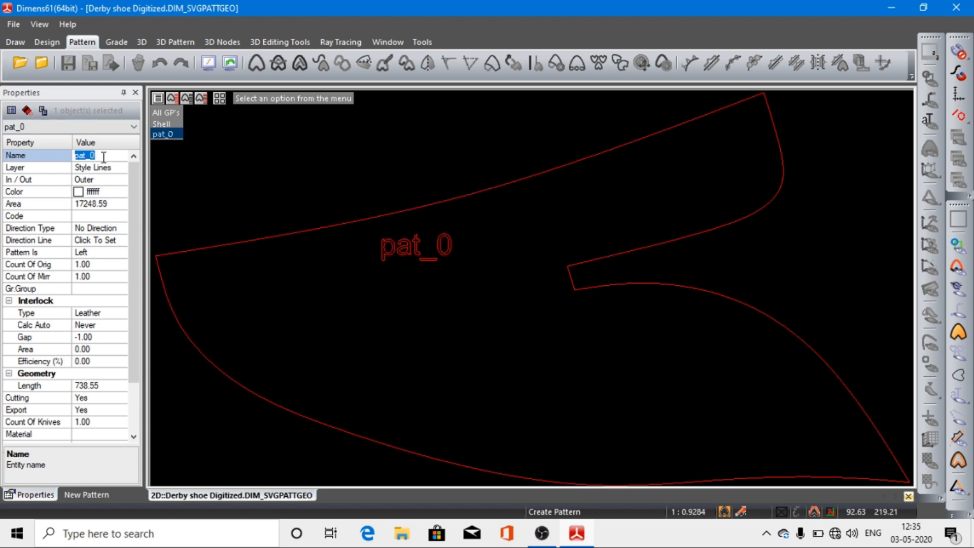
pyautogui.write('vamp')
pyautogui.press('Return')
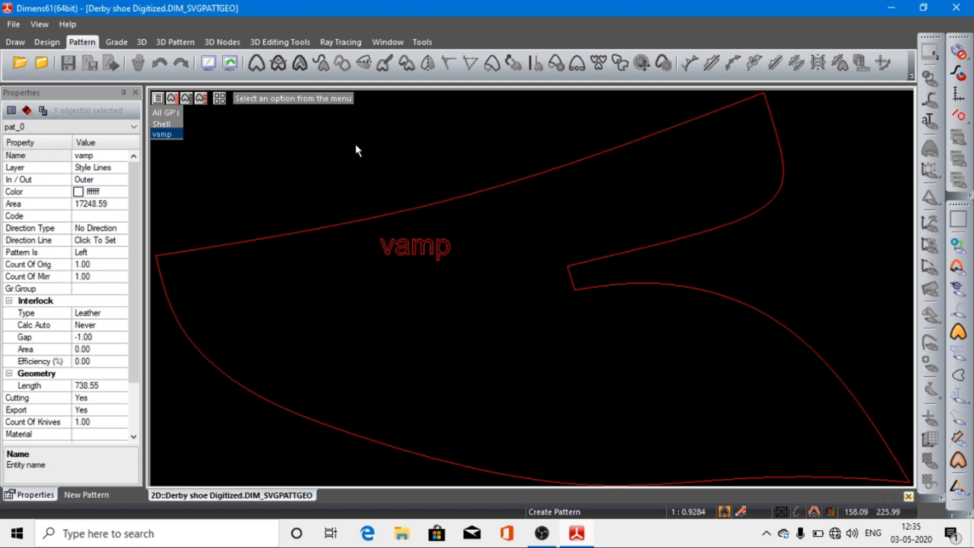
pyautogui.press('Escape')
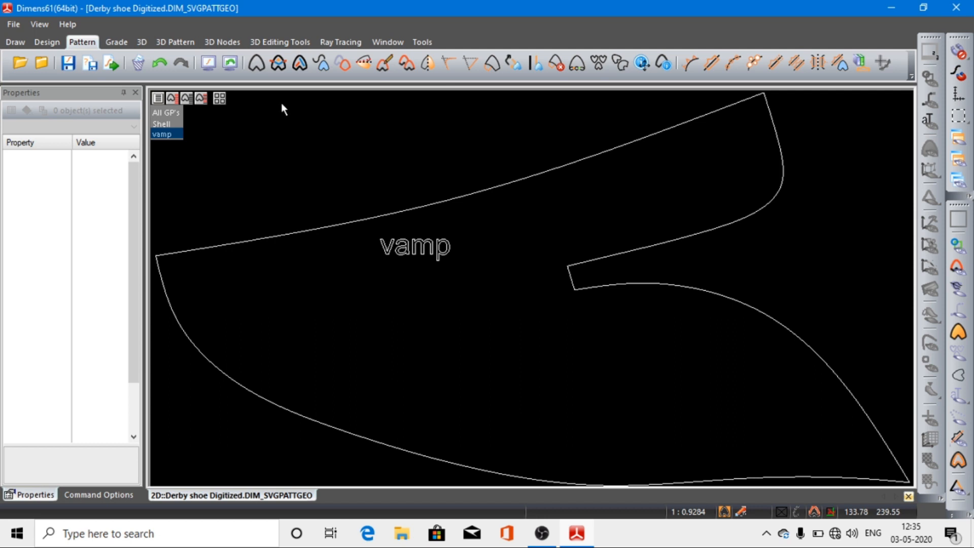
pyautogui.click(173, 130)
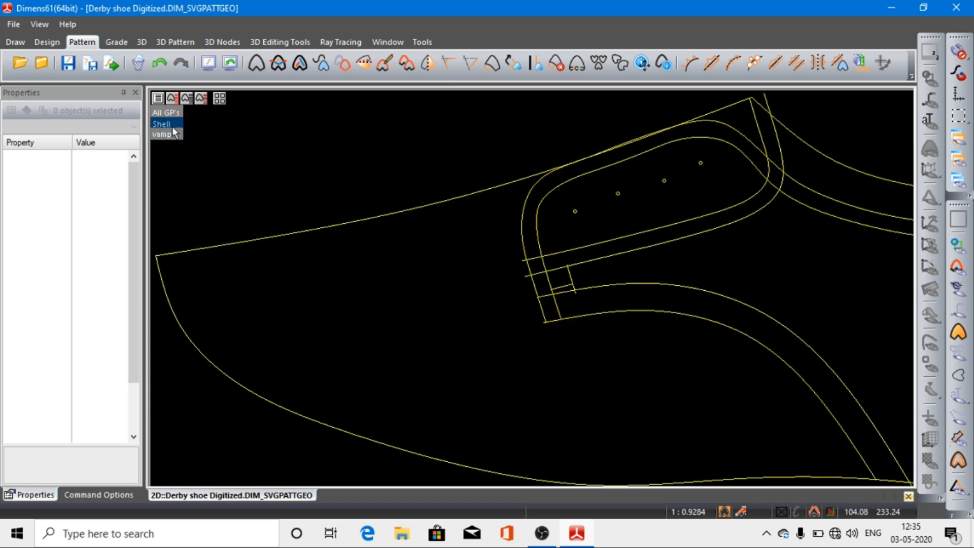
# Step: Show the vamp pattern together with the Shell drawing and check the inner line around the facing
pyautogui.click(173, 134)
pyautogui.click(172, 134)
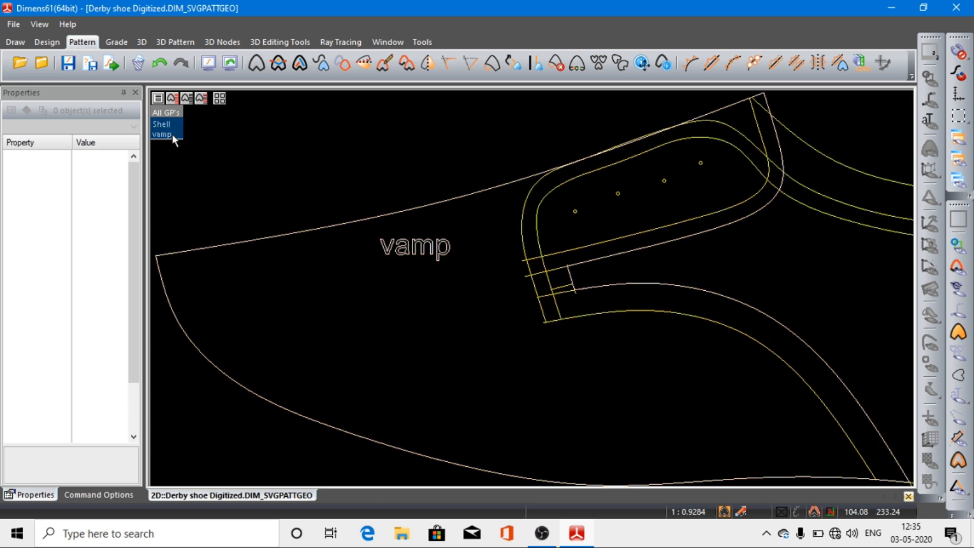
pyautogui.click(172, 134)
pyautogui.click(761, 138)
pyautogui.click(763, 138)
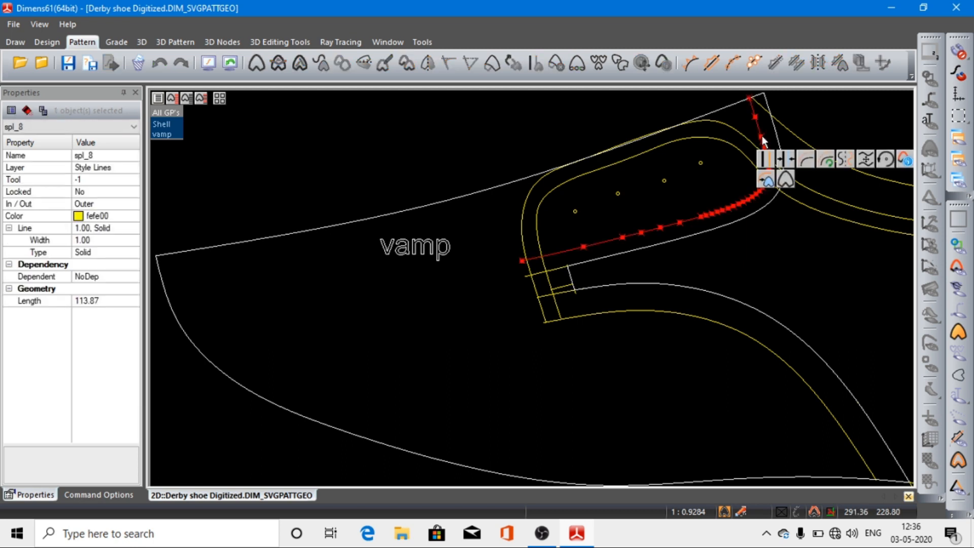
pyautogui.click(532, 144)
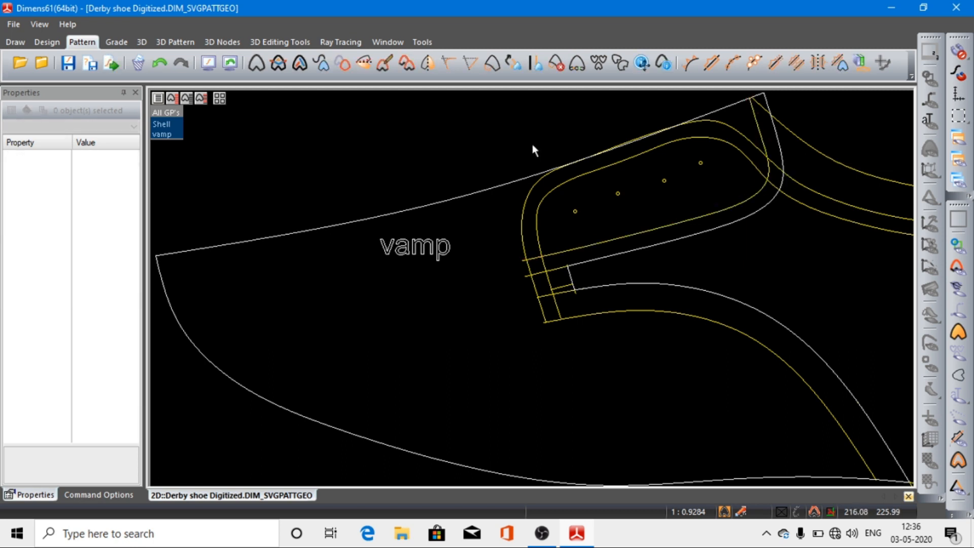
pyautogui.click(687, 223)
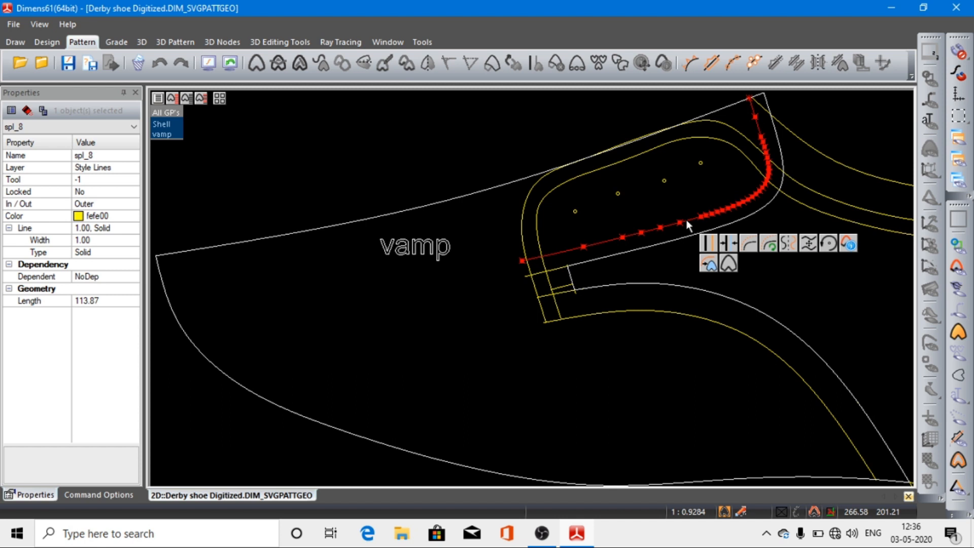
pyautogui.click(363, 135)
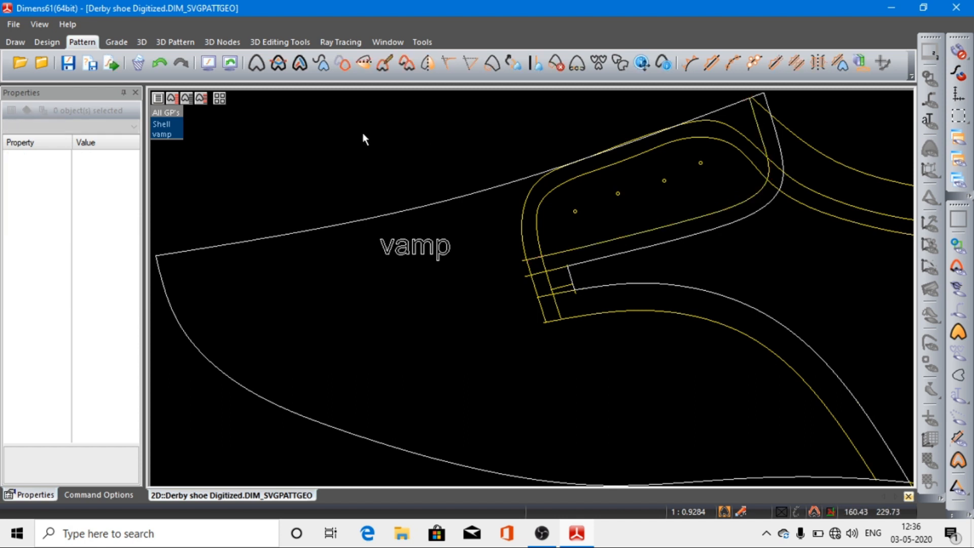
# Step: Add the inner facing line and the short front line beneath it to the vamp as simple elements
pyautogui.click(300, 63)
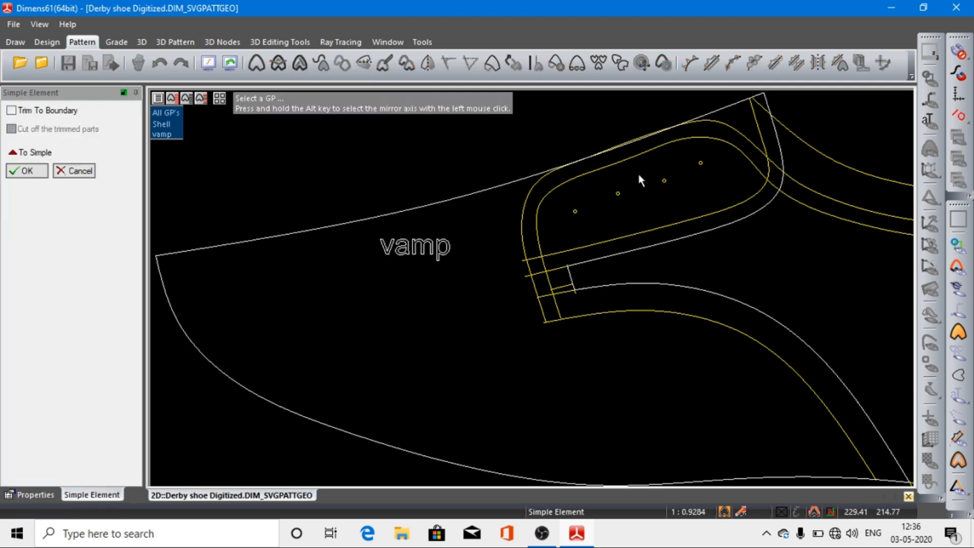
pyautogui.click(735, 206)
pyautogui.click(544, 315)
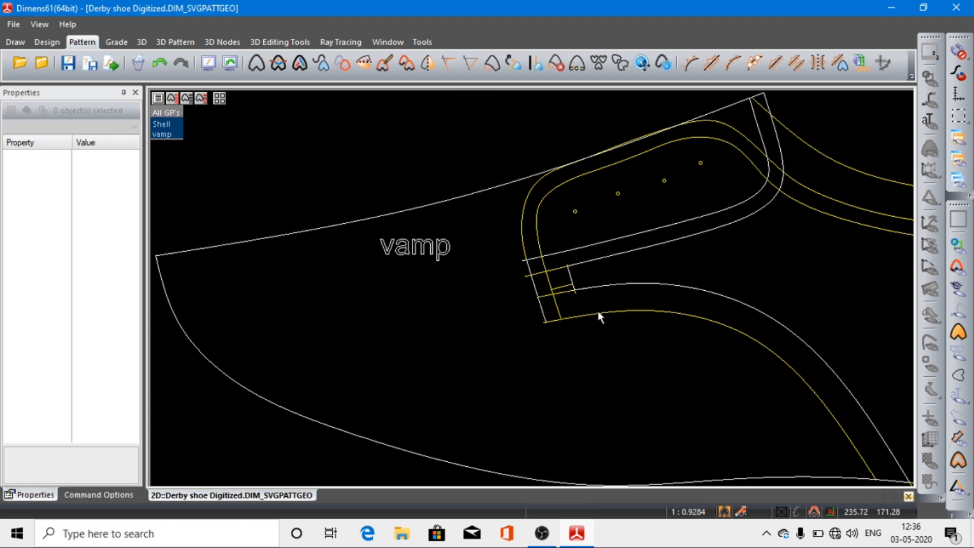
# Step: Add the lower facing-to-sole curve to the vamp as a simple element and display only the vamp pattern
pyautogui.click(611, 312)
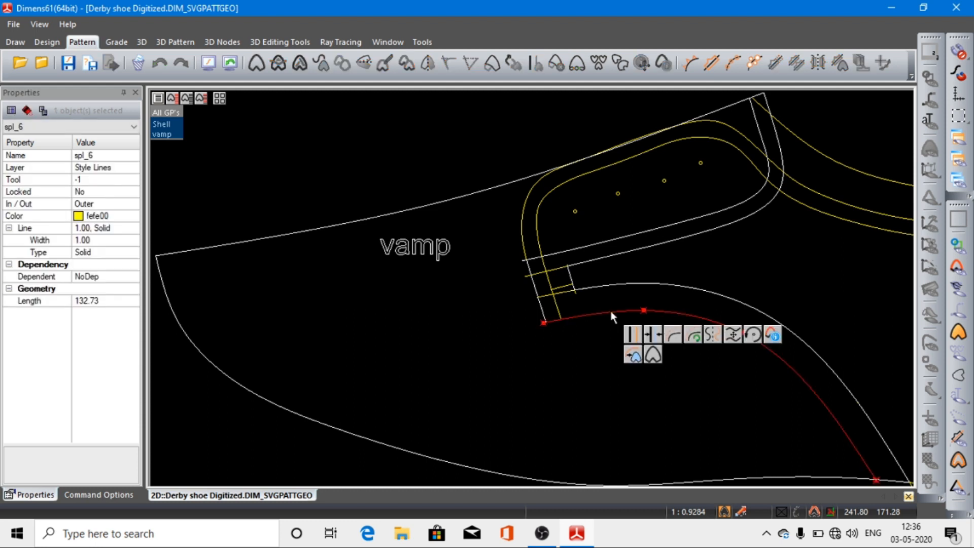
pyautogui.press('Escape')
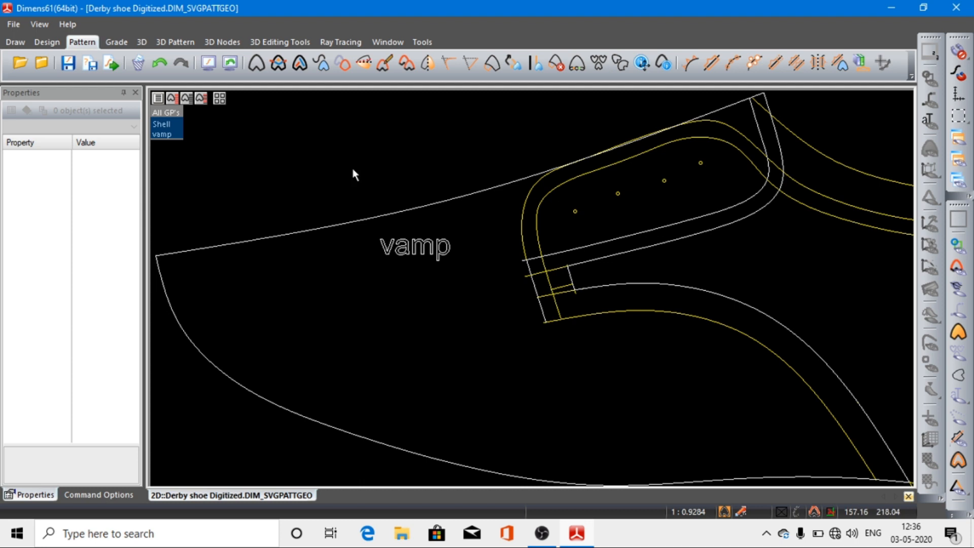
pyautogui.click(299, 63)
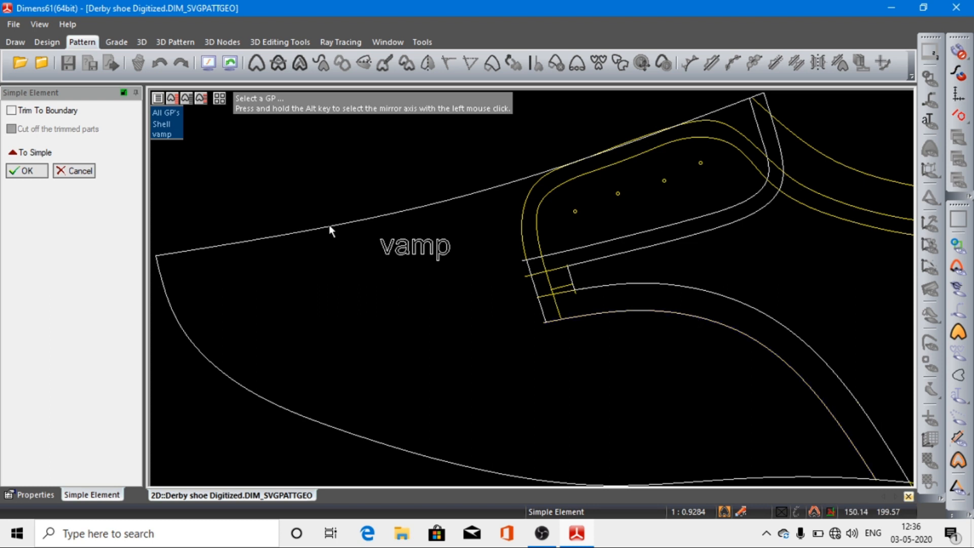
pyautogui.click(169, 135)
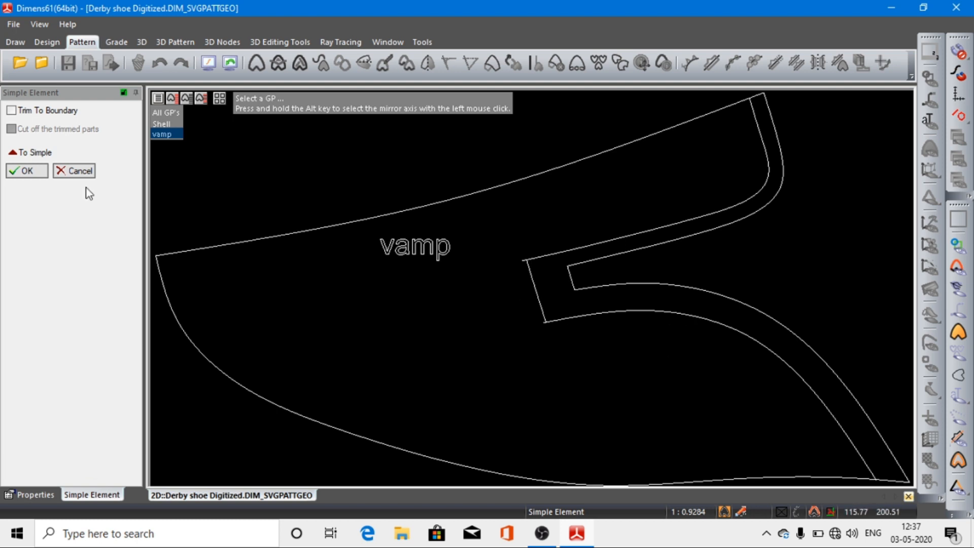
pyautogui.click(28, 172)
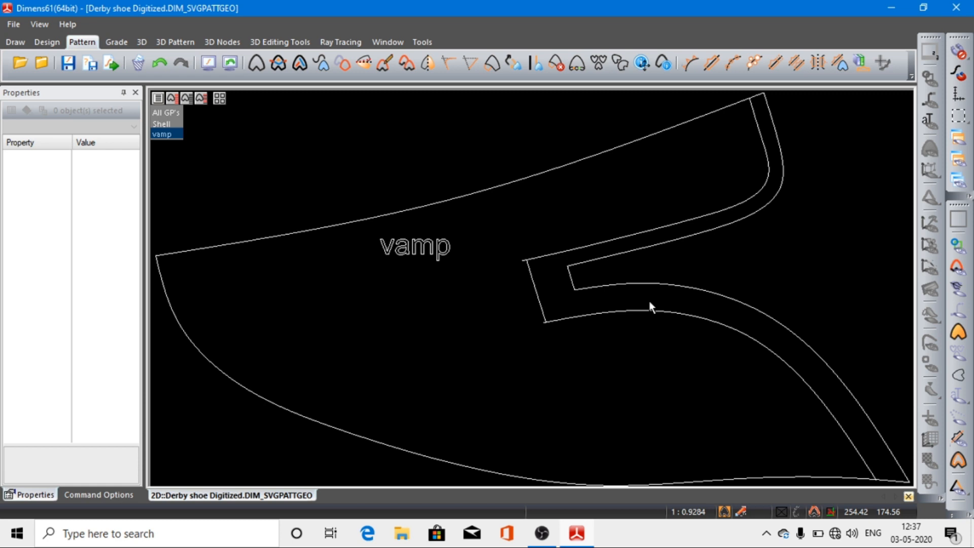
# Step: Start an asymmetric stencil with widths 1.50 and 0.00, placing its first marker at the upper end of the vamp's inner facing line
pyautogui.click(713, 63)
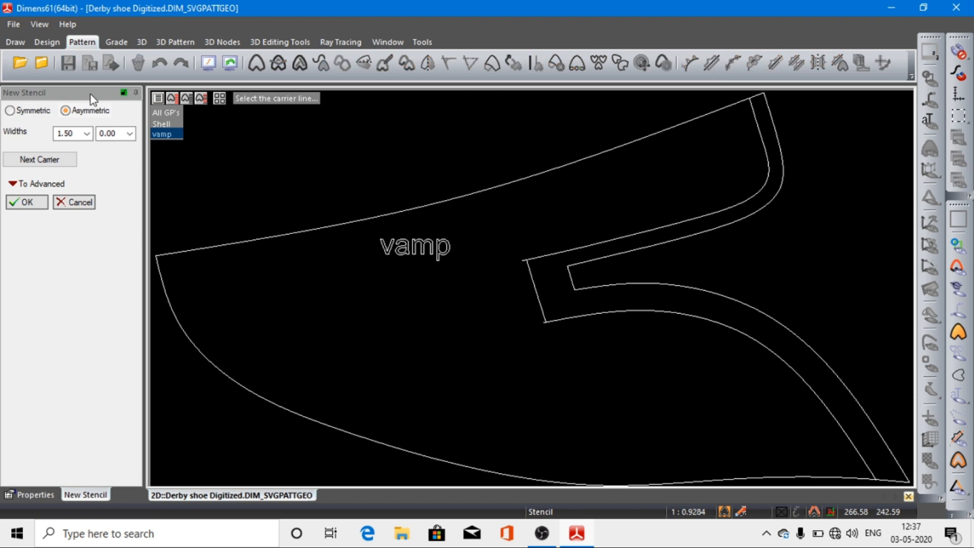
pyautogui.click(13, 114)
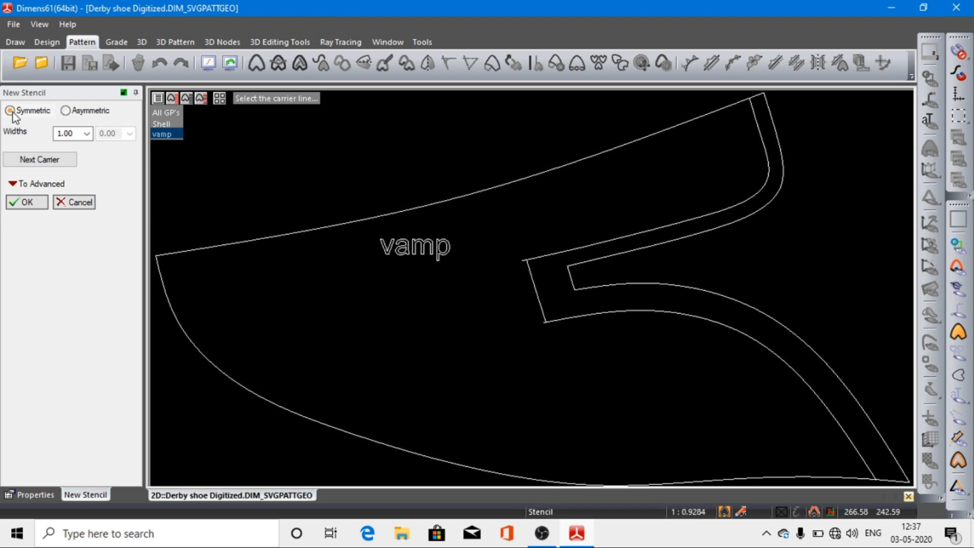
pyautogui.click(757, 122)
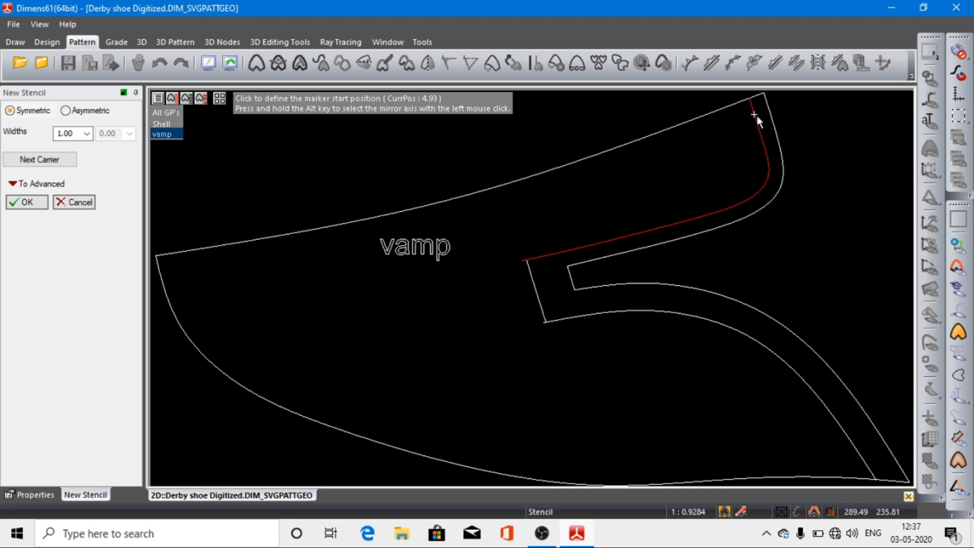
pyautogui.click(756, 115)
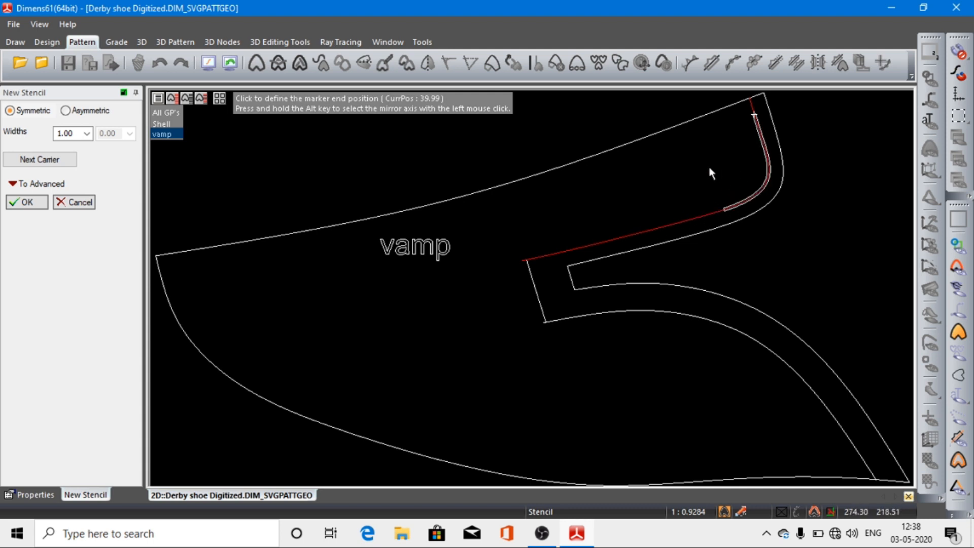
pyautogui.click(66, 111)
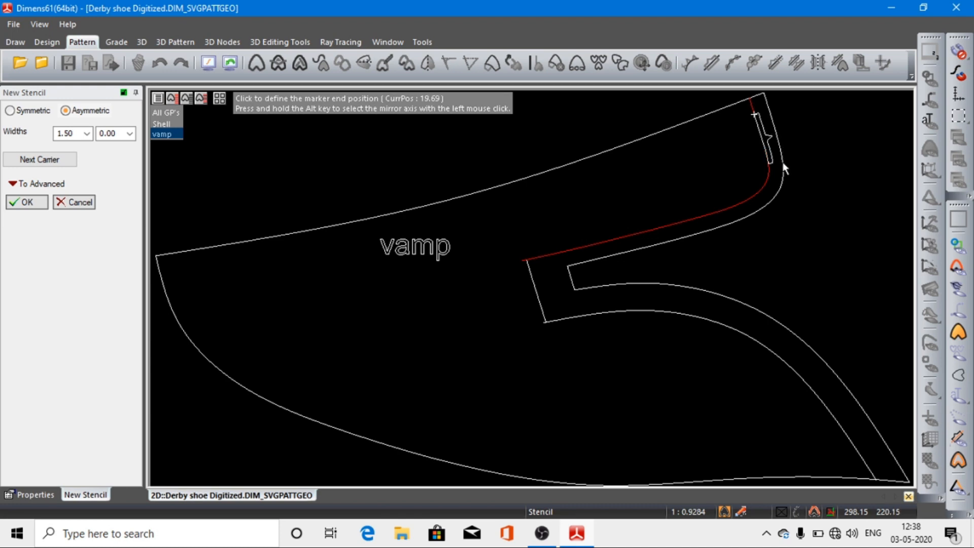
pyautogui.click(783, 168)
# Step: Place three more stencil markers along the inner facing line, around its bend and down to its front end
pyautogui.click(779, 177)
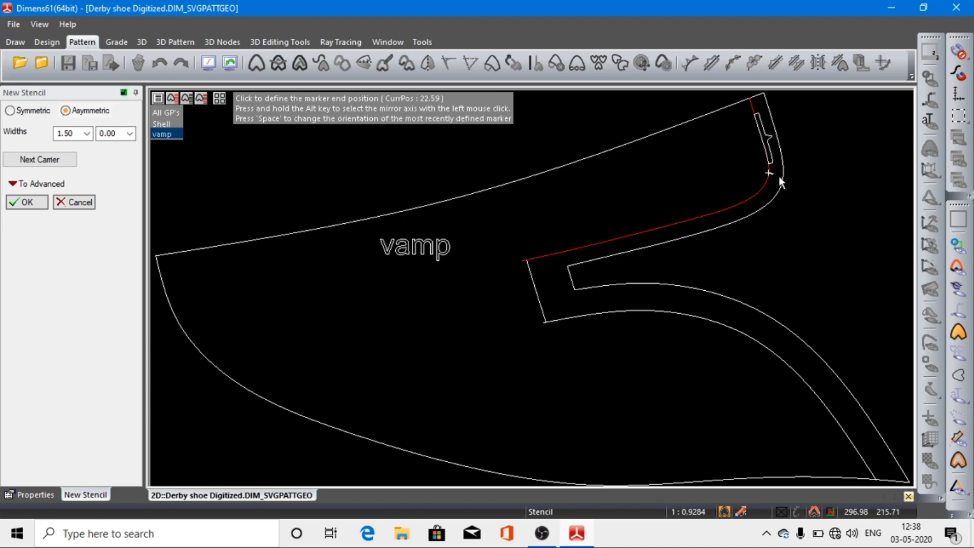
pyautogui.click(719, 221)
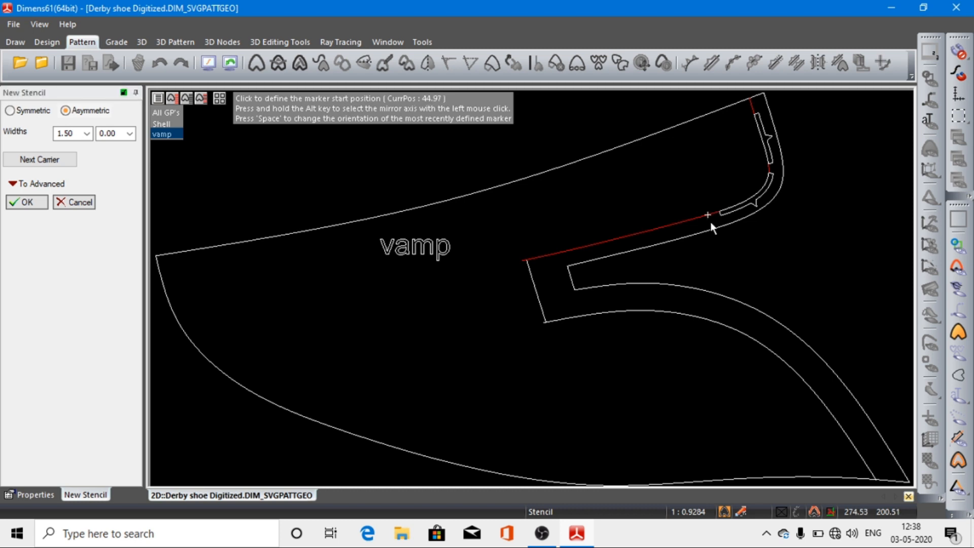
pyautogui.click(711, 223)
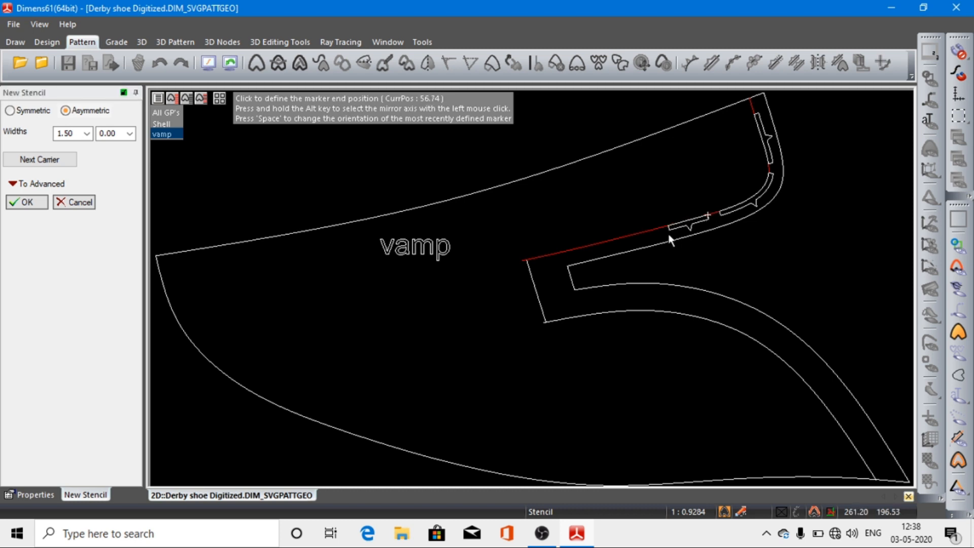
pyautogui.click(636, 245)
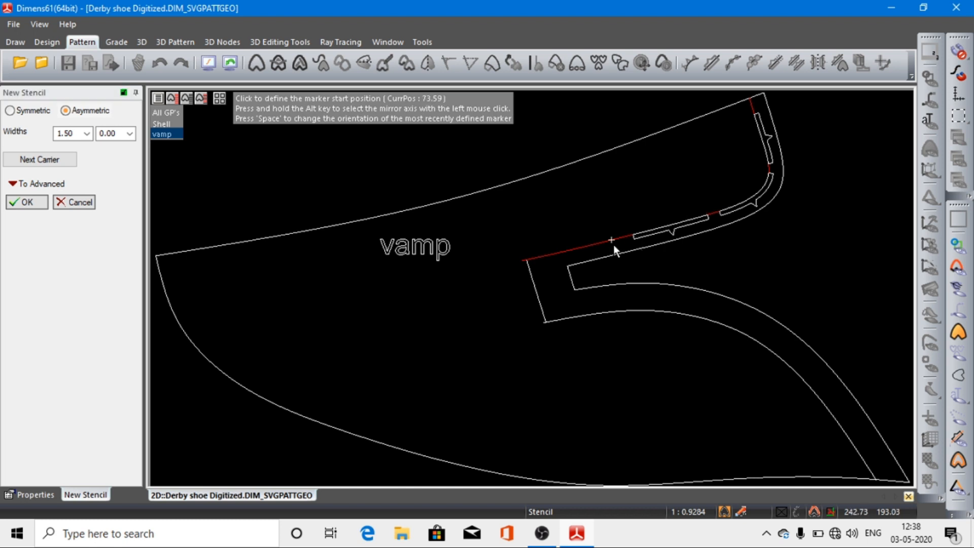
pyautogui.click(613, 244)
pyautogui.click(537, 266)
# Step: Use the short front line as the next stencil carrier and place one marker along it
pyautogui.click(39, 160)
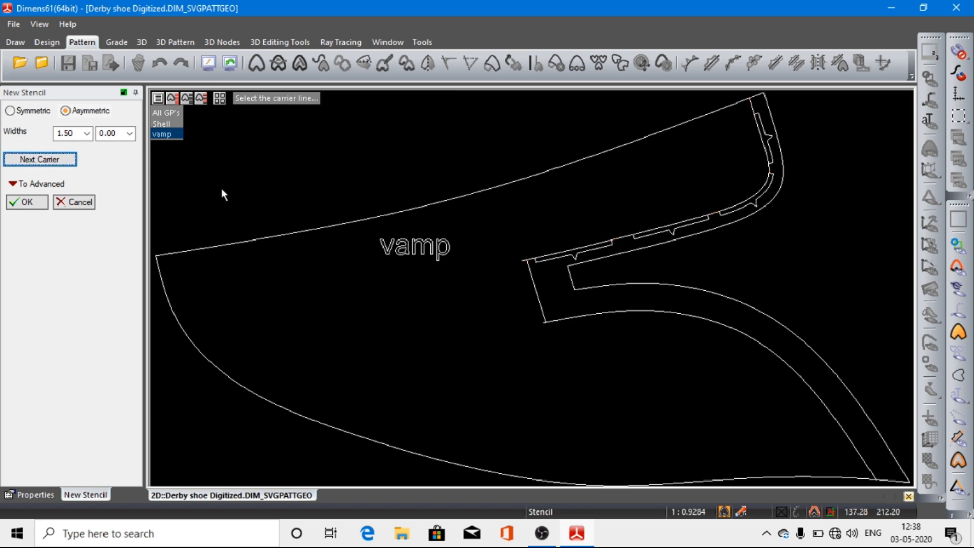
pyautogui.click(531, 274)
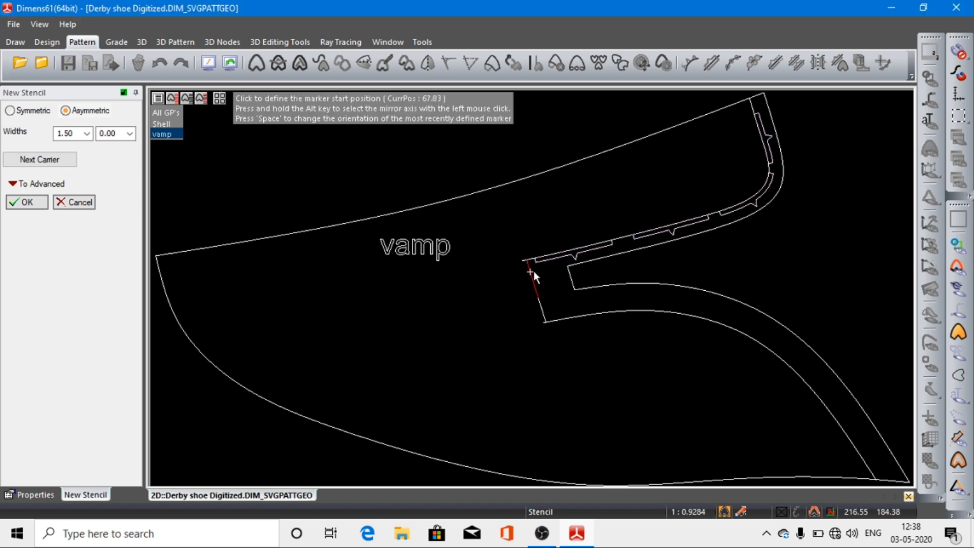
pyautogui.click(532, 270)
pyautogui.click(551, 297)
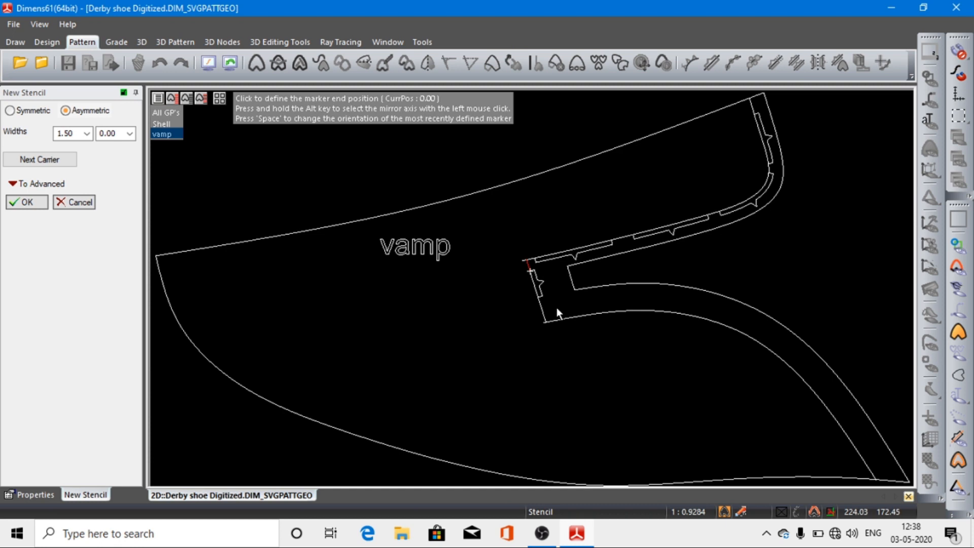
pyautogui.click(556, 307)
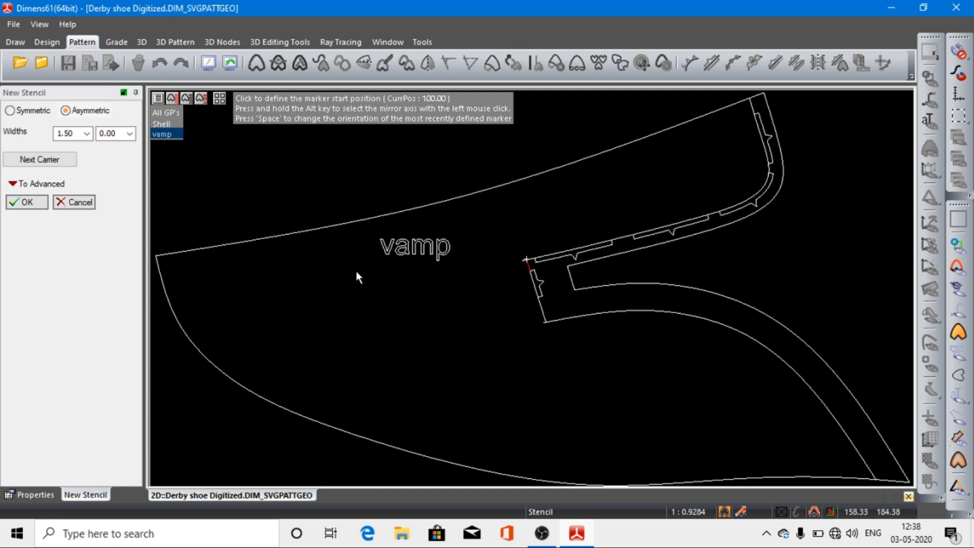
# Step: Place four stencil markers along the lower facing-to-sole curve down to the sole and complete the stencil
pyautogui.click(39, 159)
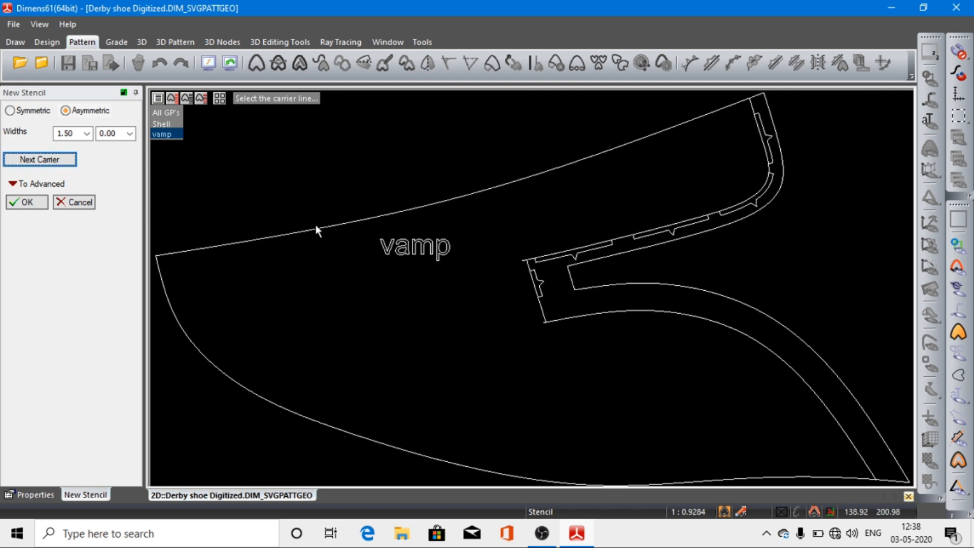
pyautogui.click(559, 318)
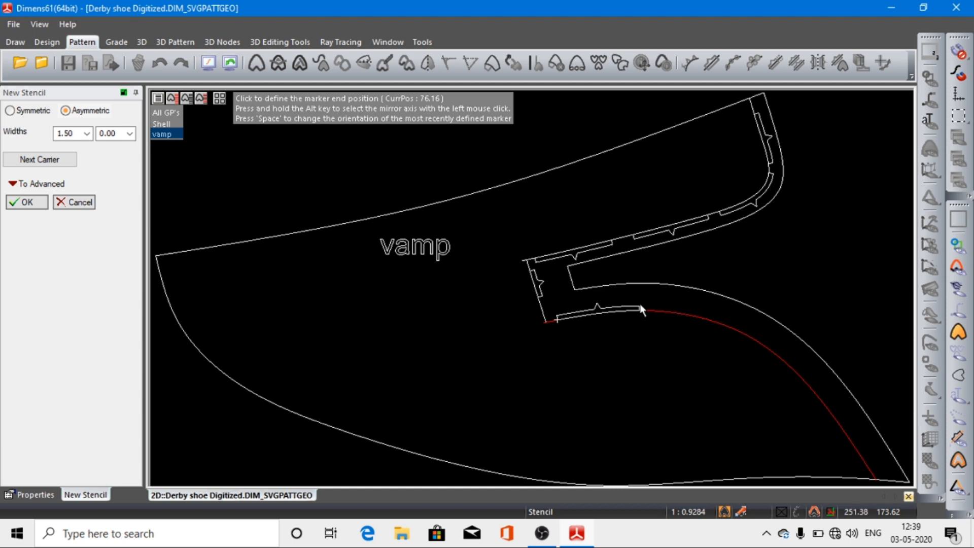
pyautogui.click(658, 310)
pyautogui.click(757, 313)
pyautogui.click(773, 341)
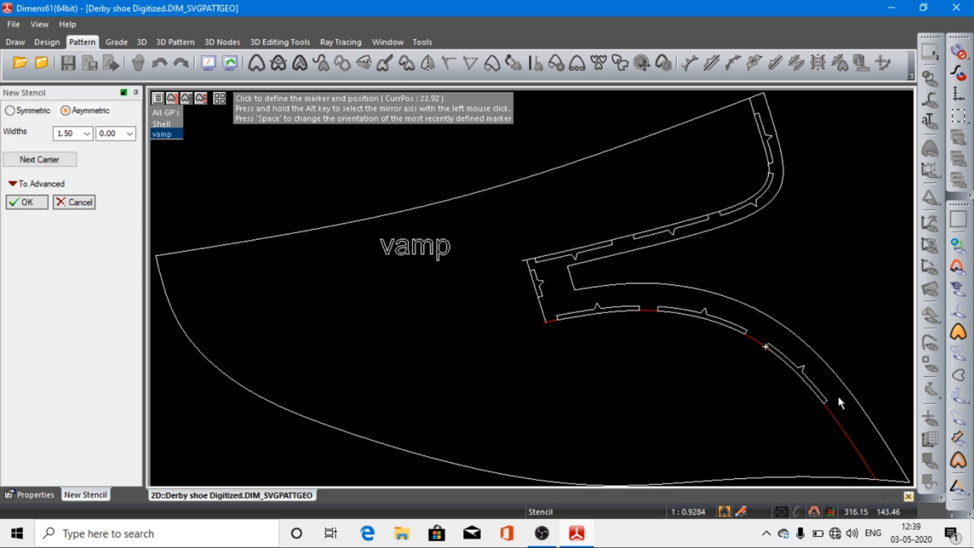
pyautogui.click(830, 393)
pyautogui.click(839, 404)
pyautogui.click(881, 455)
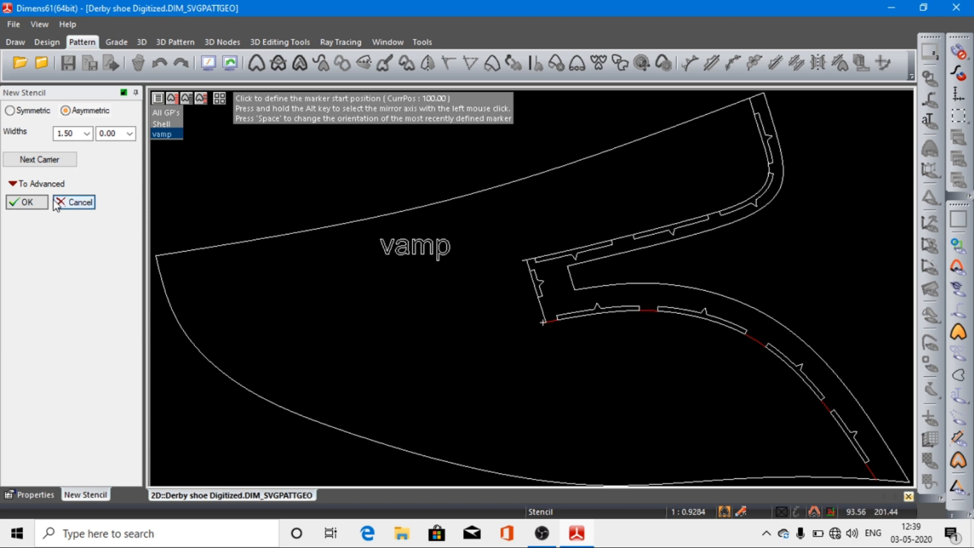
pyautogui.click(28, 202)
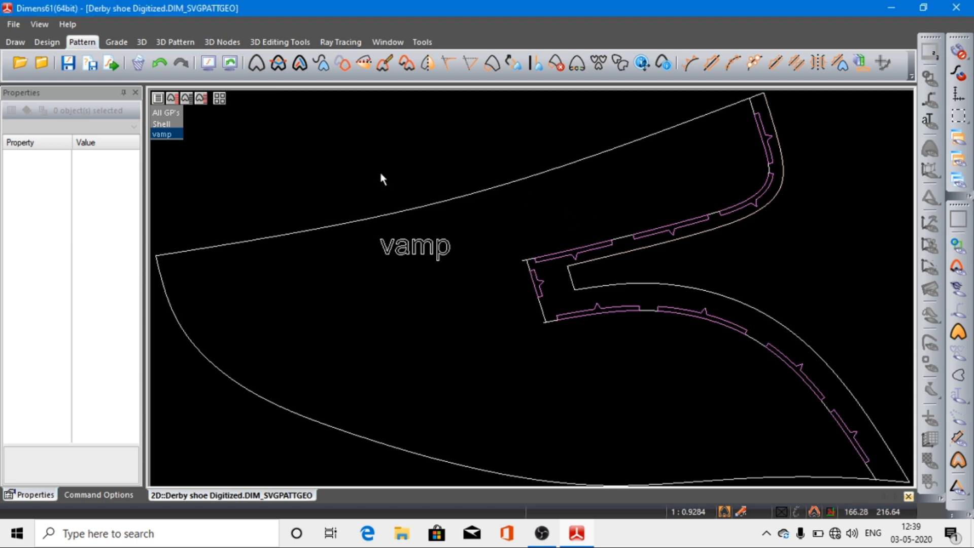
# Step: Mirror the vamp pattern across its top line and display the Shell drawing together with it at the toe
pyautogui.click(428, 63)
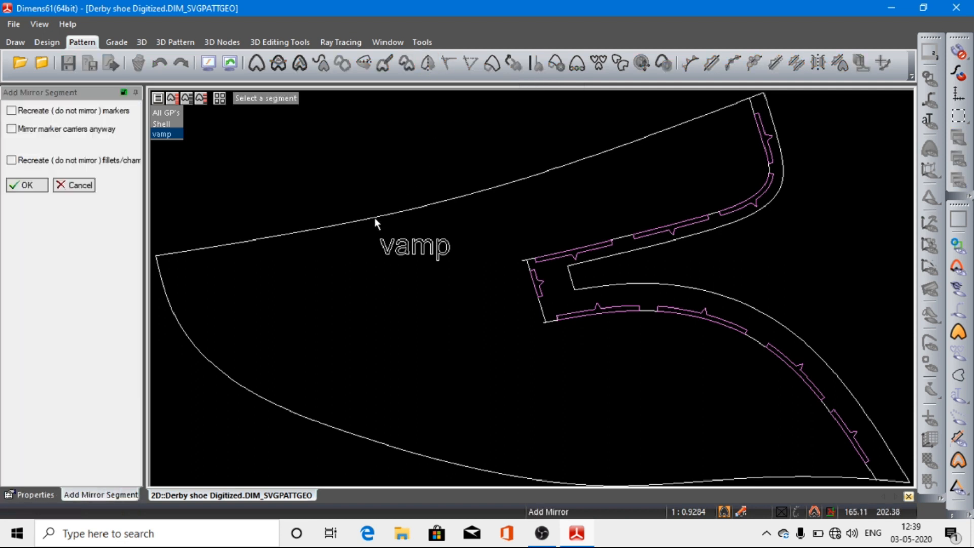
pyautogui.click(438, 203)
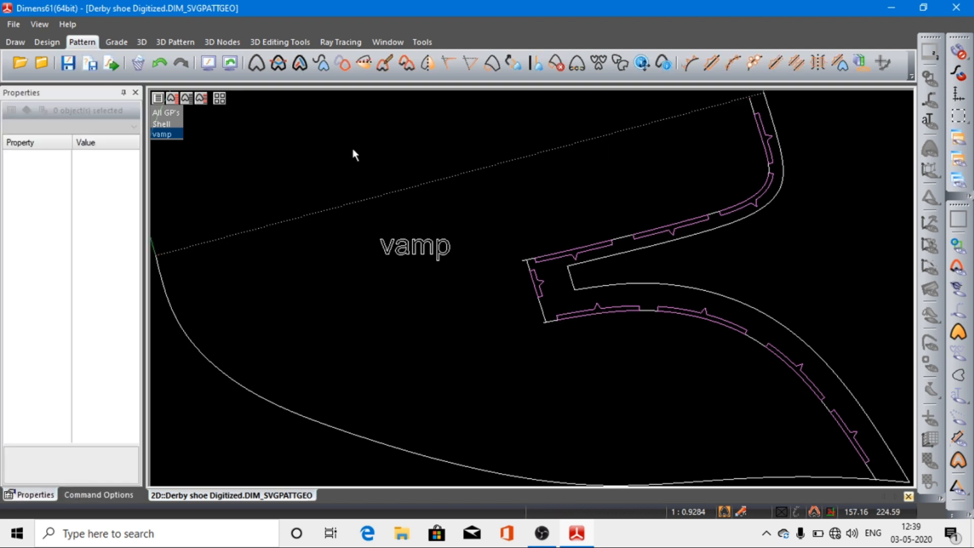
pyautogui.click(207, 63)
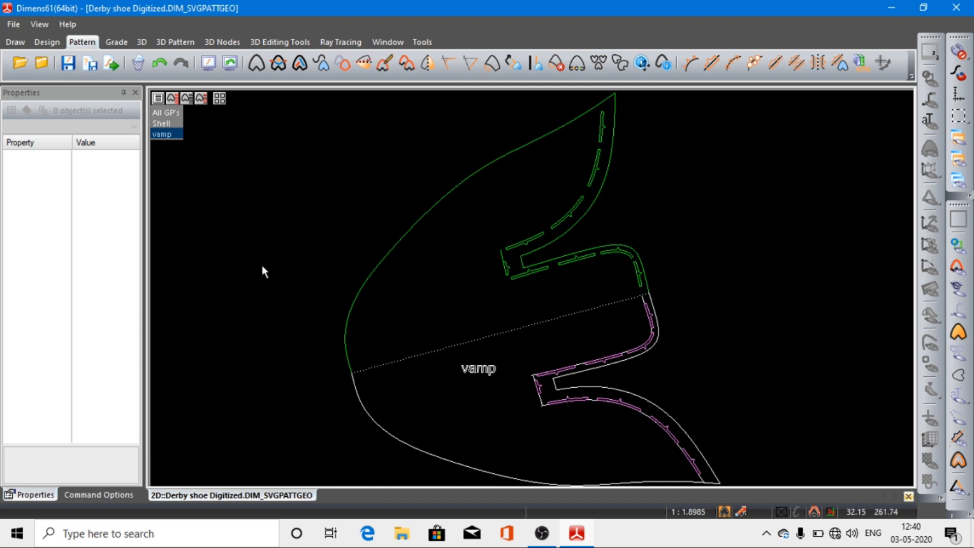
pyautogui.moveTo(276, 286); pyautogui.dragTo(391, 406)
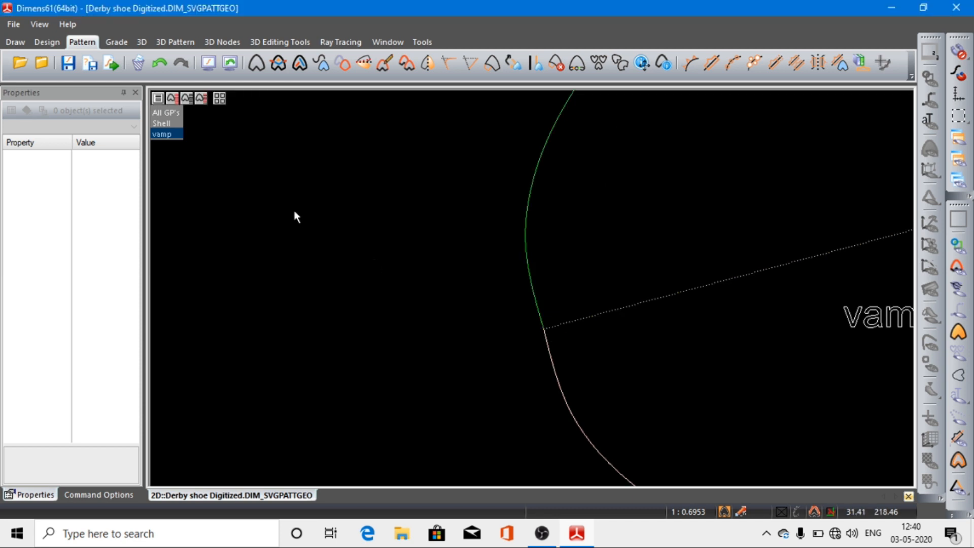
pyautogui.keyDown('ctrl'); pyautogui.click(177, 124); pyautogui.keyUp('ctrl')
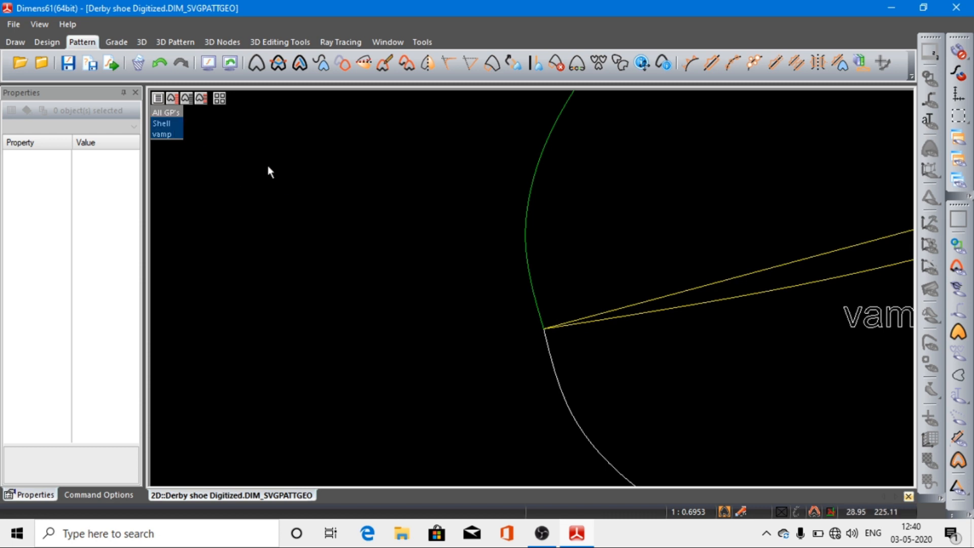
# Step: Display only the All GP's style lines, hiding the vamp and Shell patterns around the lower toe curve
pyautogui.click(212, 68)
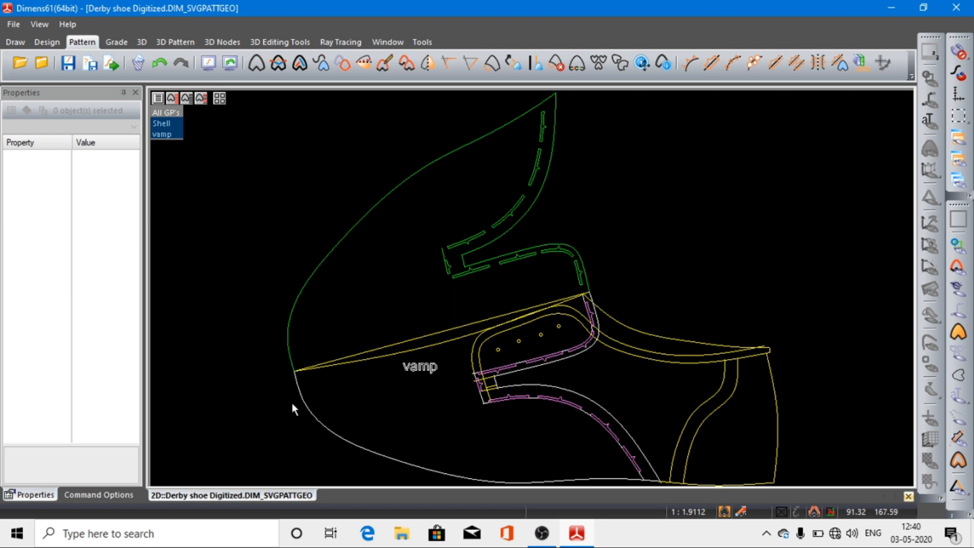
pyautogui.rightClick(244, 371)
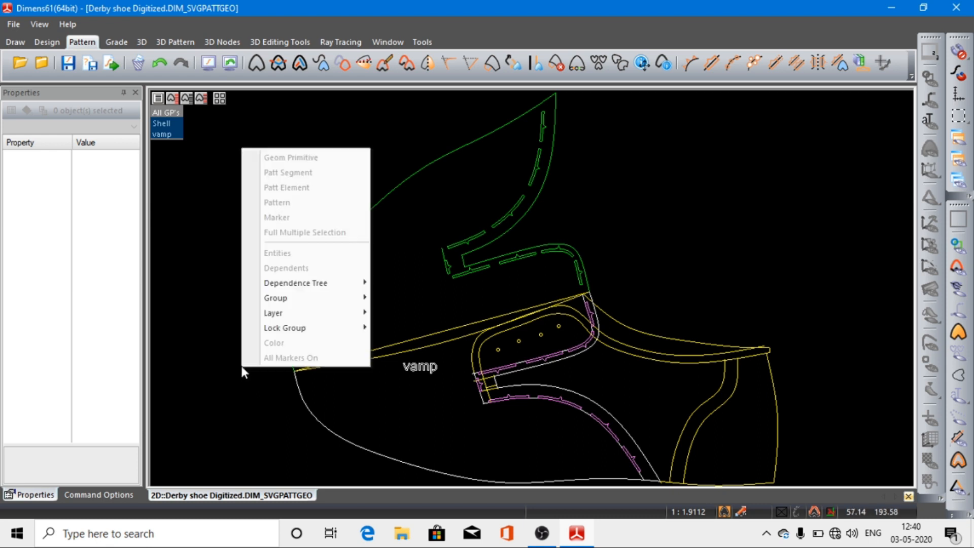
pyautogui.click(238, 363)
pyautogui.moveTo(247, 337); pyautogui.dragTo(450, 479)
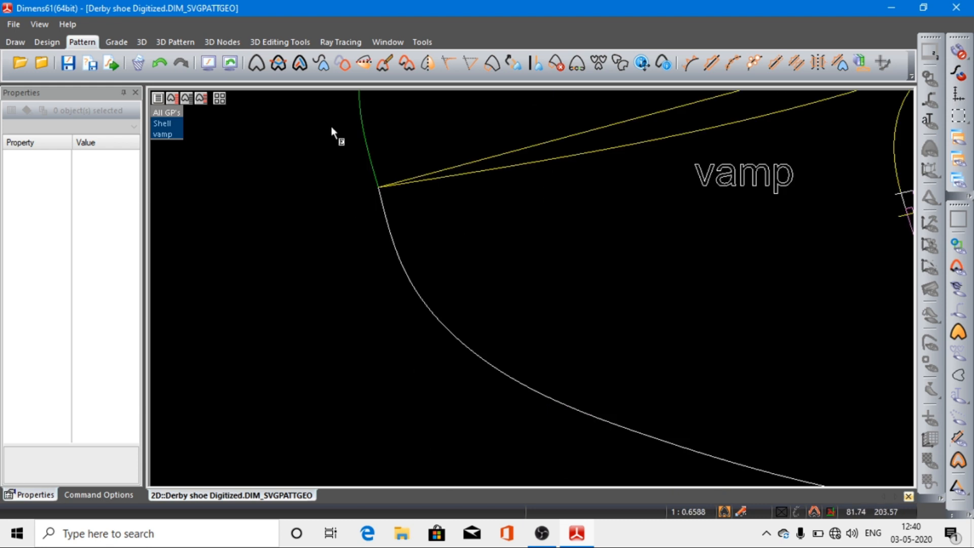
pyautogui.scroll(-2, 332, 131)
pyautogui.scroll(-2, 369, 278)
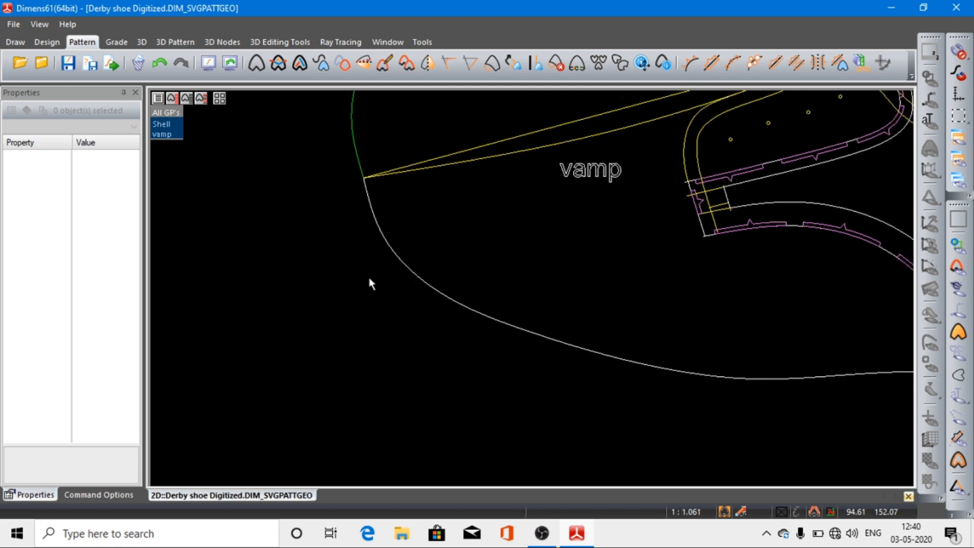
pyautogui.click(382, 244)
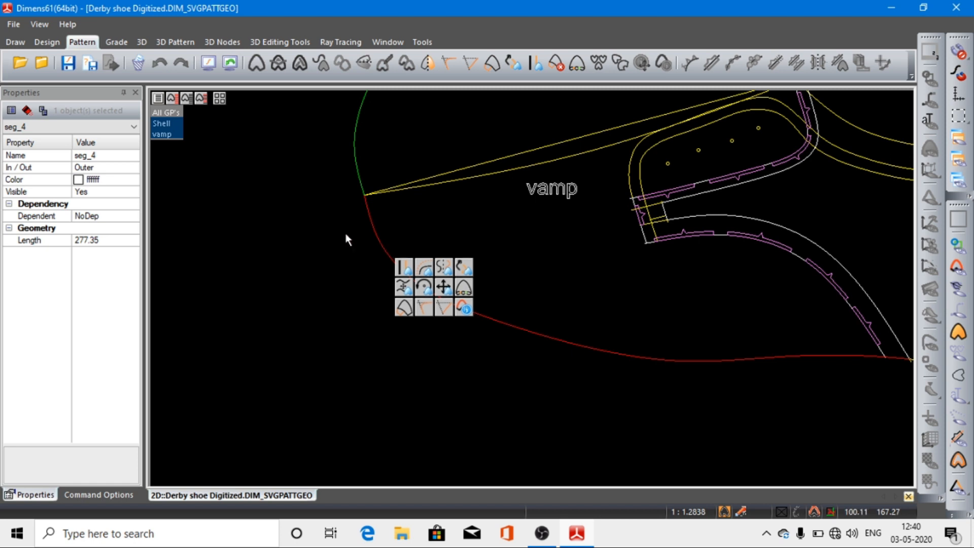
pyautogui.click(159, 115)
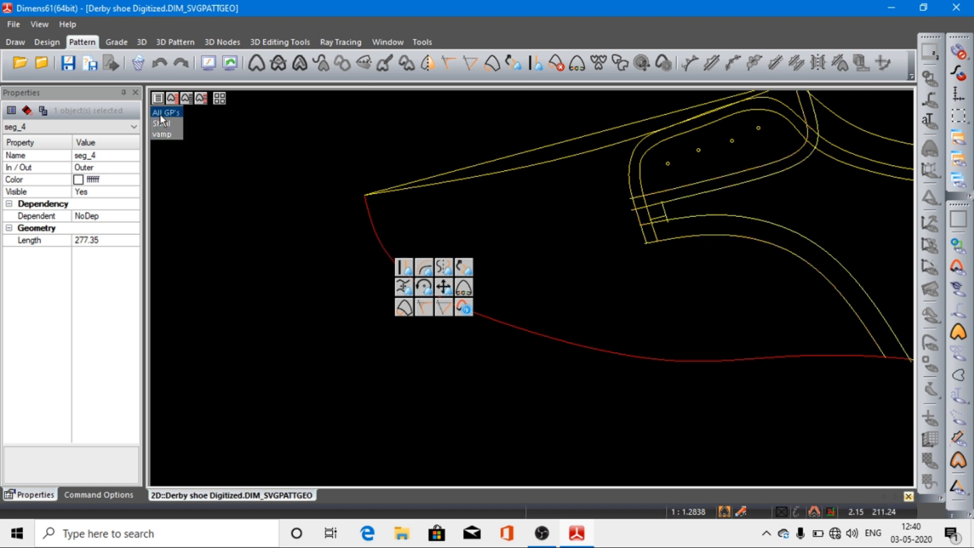
# Step: Open the sole curve for break point manipulation and shift its first break point below the toe tip slightly down the curve
pyautogui.click(385, 249)
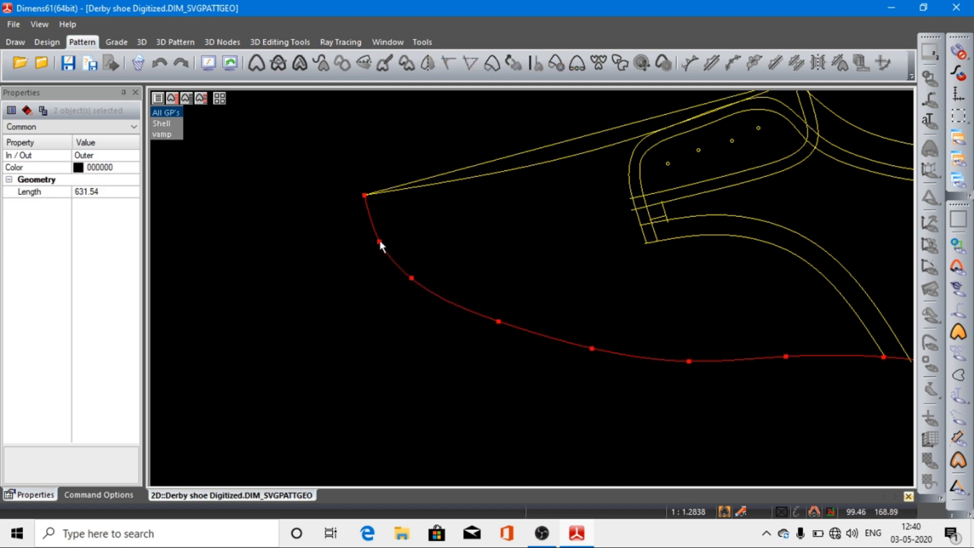
pyautogui.click(380, 241)
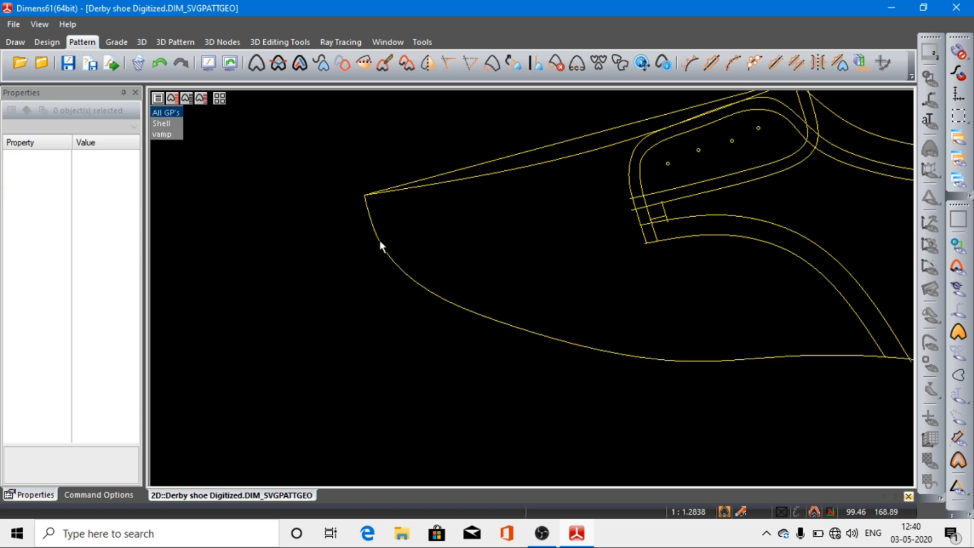
pyautogui.click(379, 240)
pyautogui.click(380, 241)
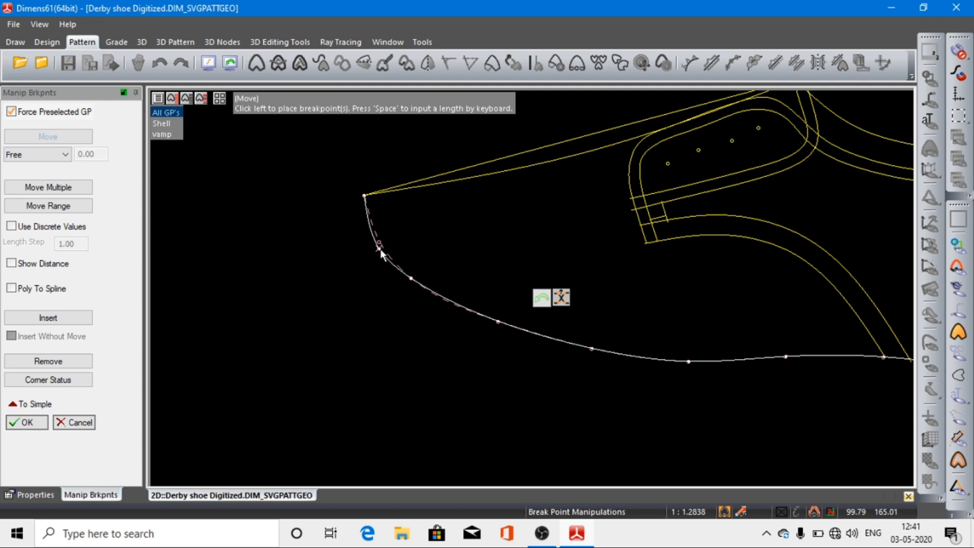
pyautogui.click(384, 255)
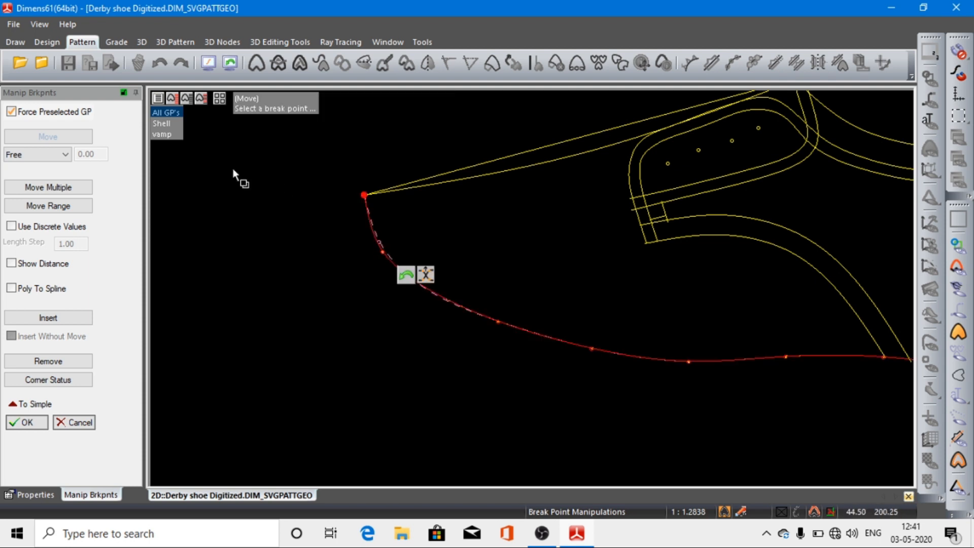
# Step: Display the vamp with the style lines and move the first two break points below the toe tip slightly inward
pyautogui.click(172, 134)
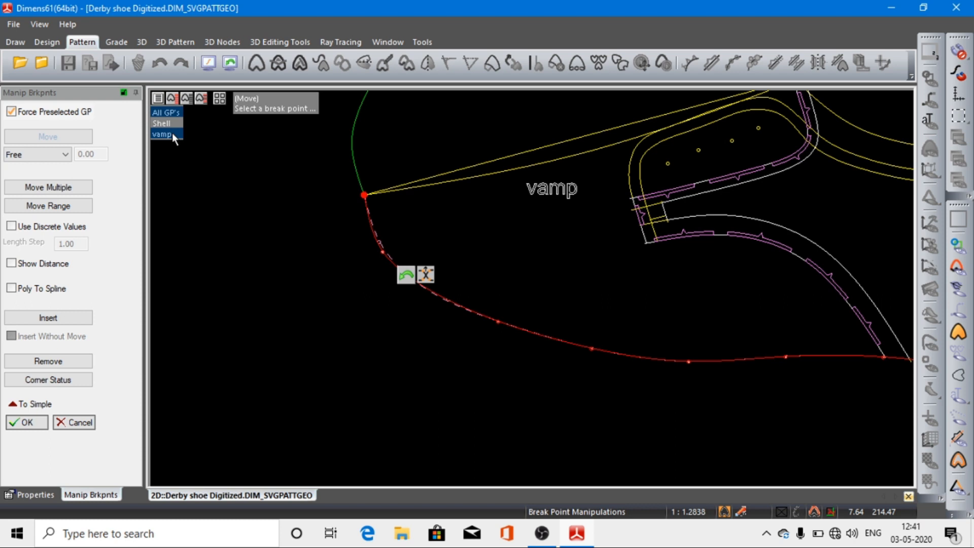
pyautogui.click(382, 252)
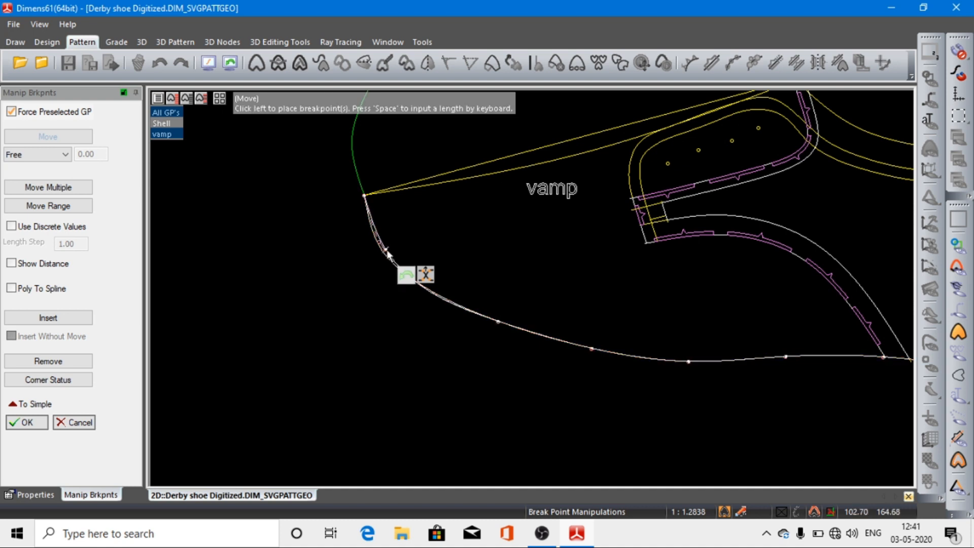
pyautogui.click(389, 255)
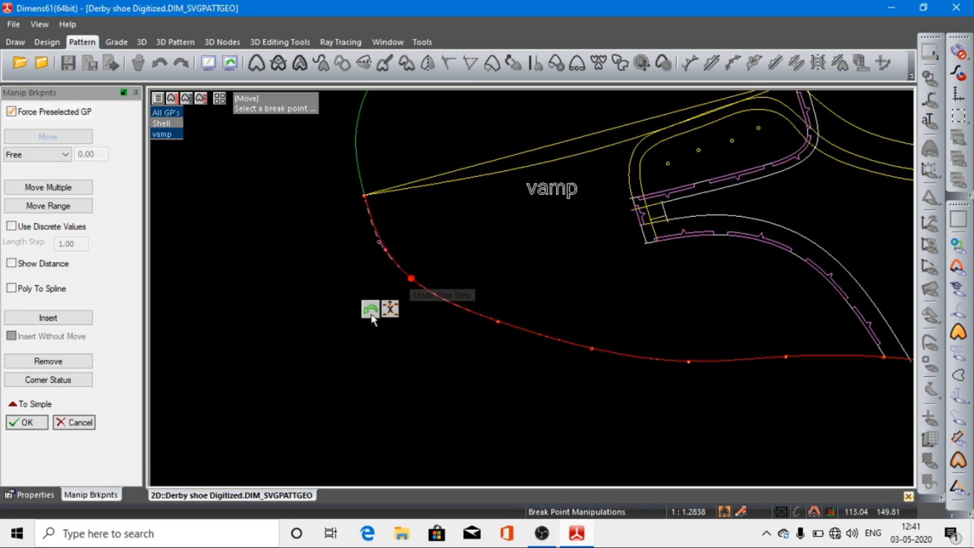
pyautogui.click(411, 279)
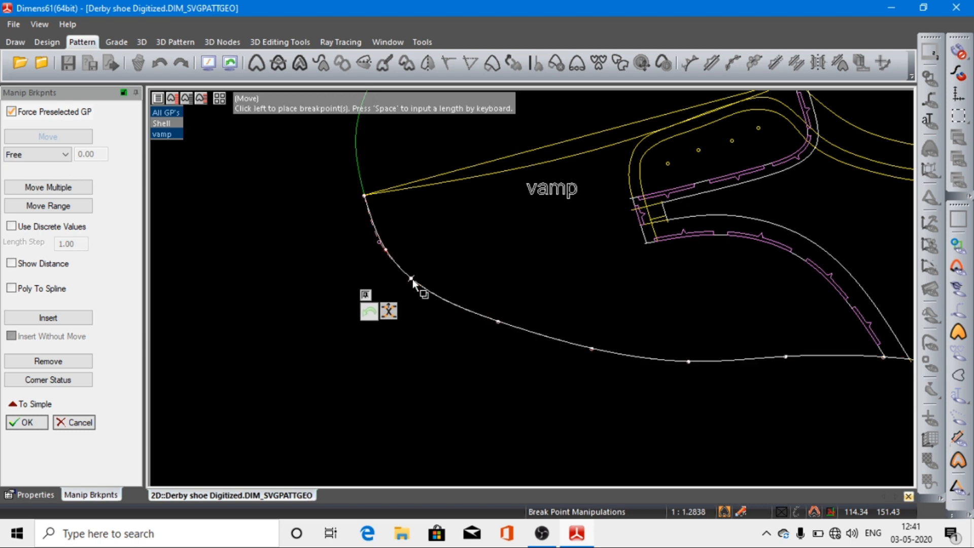
pyautogui.click(424, 284)
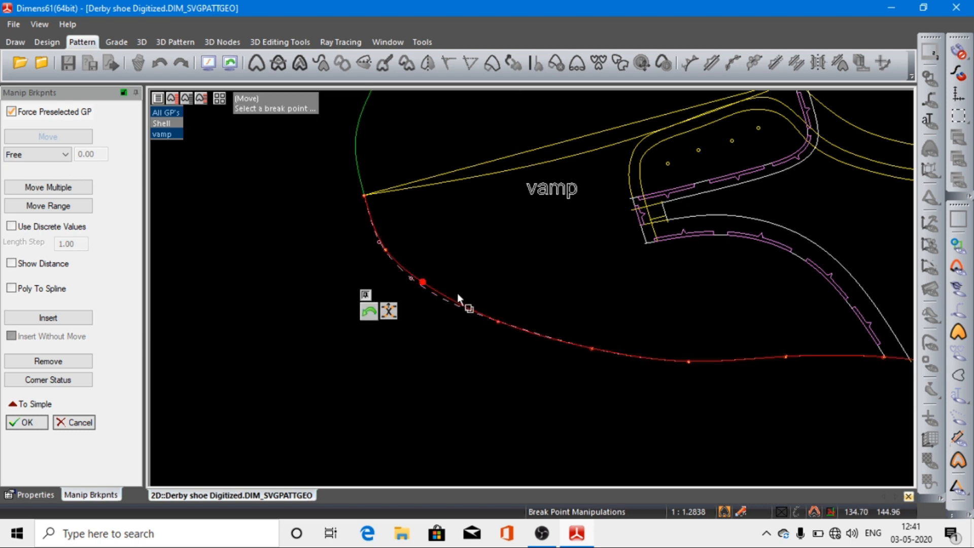
# Step: Move the first break point below the toe tip further inward and down the curve, and apply the curve edit
pyautogui.click(386, 249)
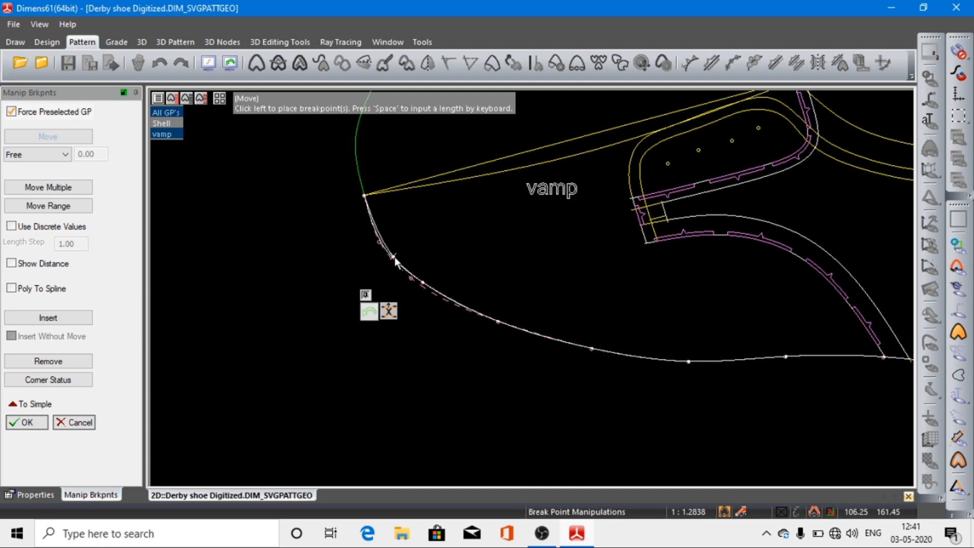
pyautogui.click(396, 258)
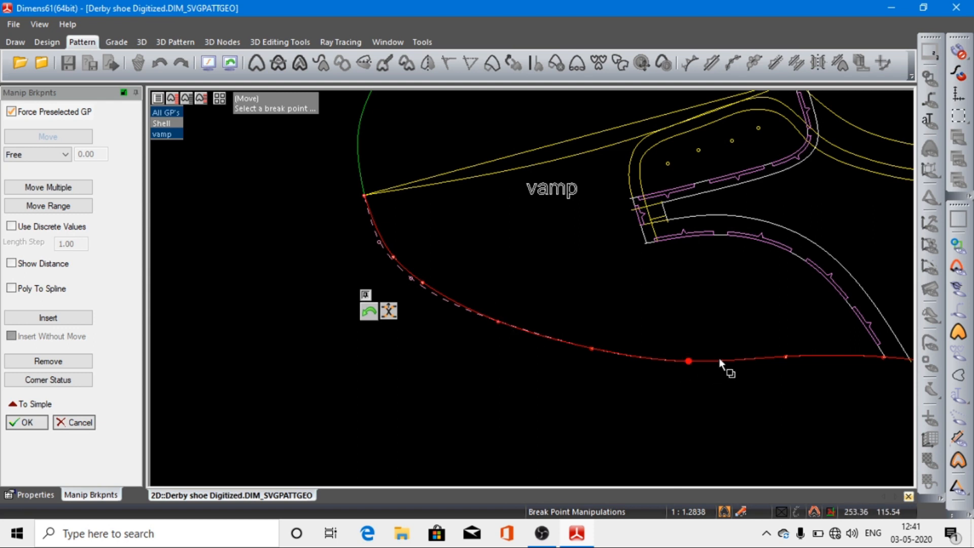
pyautogui.click(206, 62)
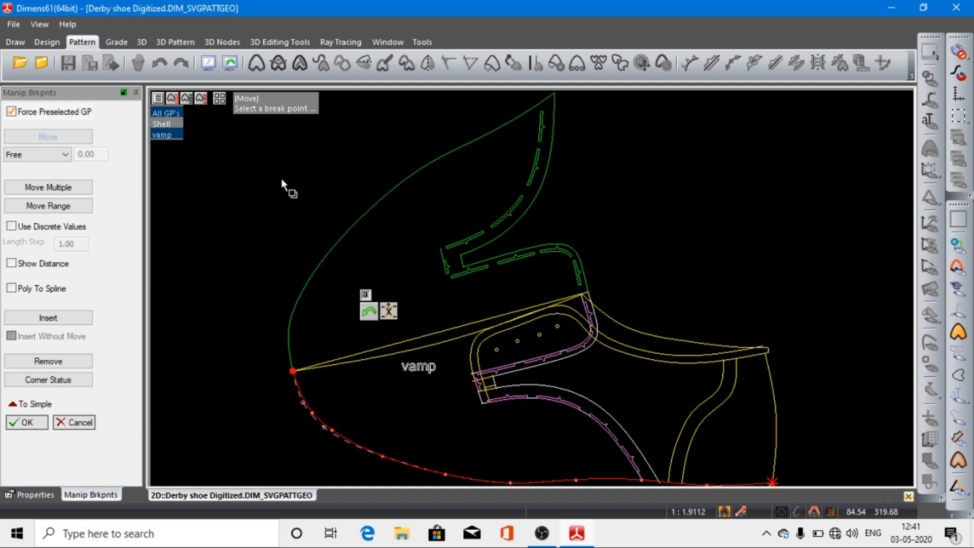
pyautogui.click(18, 424)
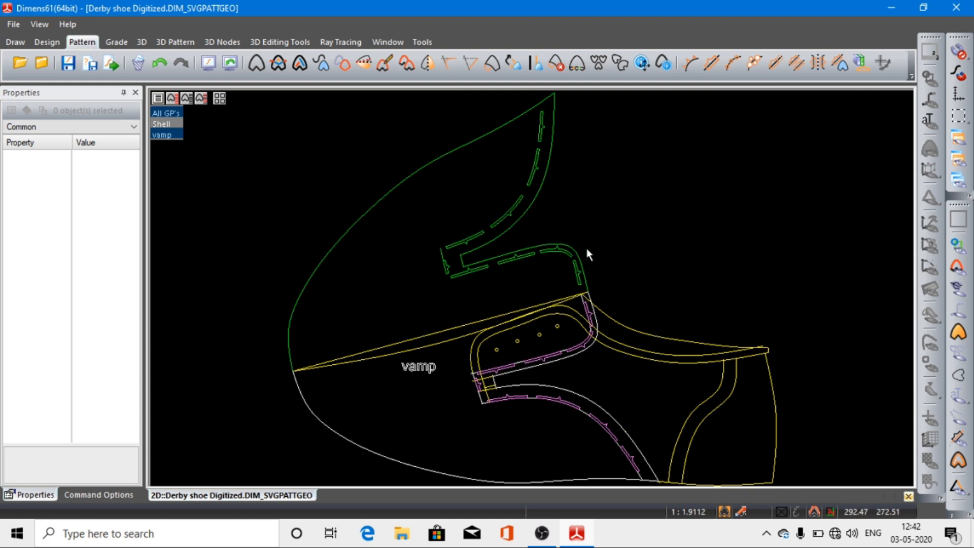
# Step: Examine where the vamp halves meet at the upper end of the mirror line and inspect the adjoining facing segment and stencil marker
pyautogui.scroll(3, 603, 318)
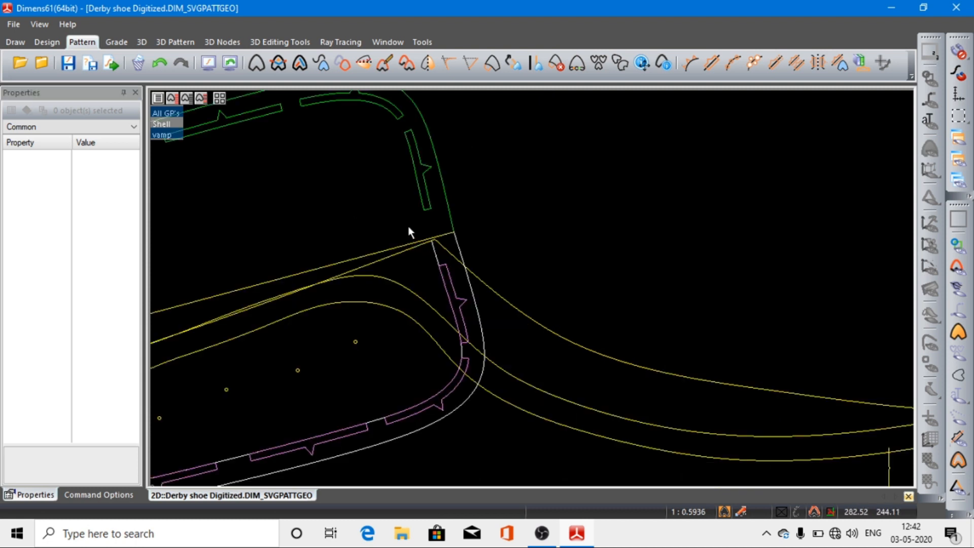
pyautogui.scroll(4, 454, 246)
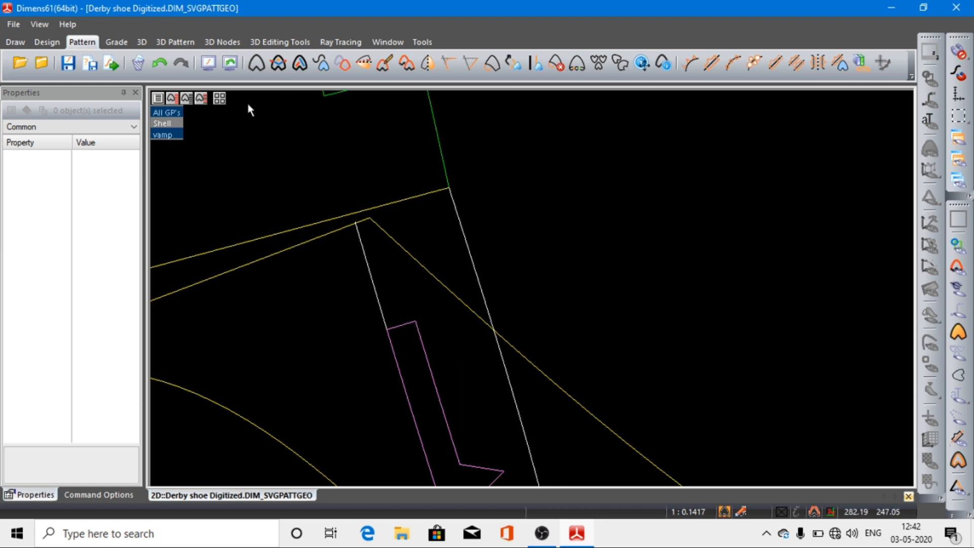
pyautogui.click(208, 62)
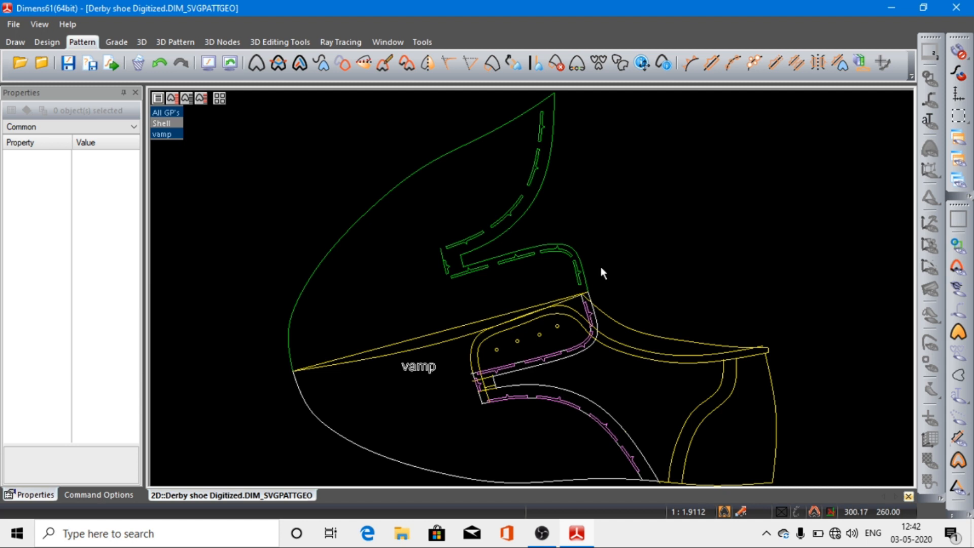
pyautogui.scroll(3, 652, 406)
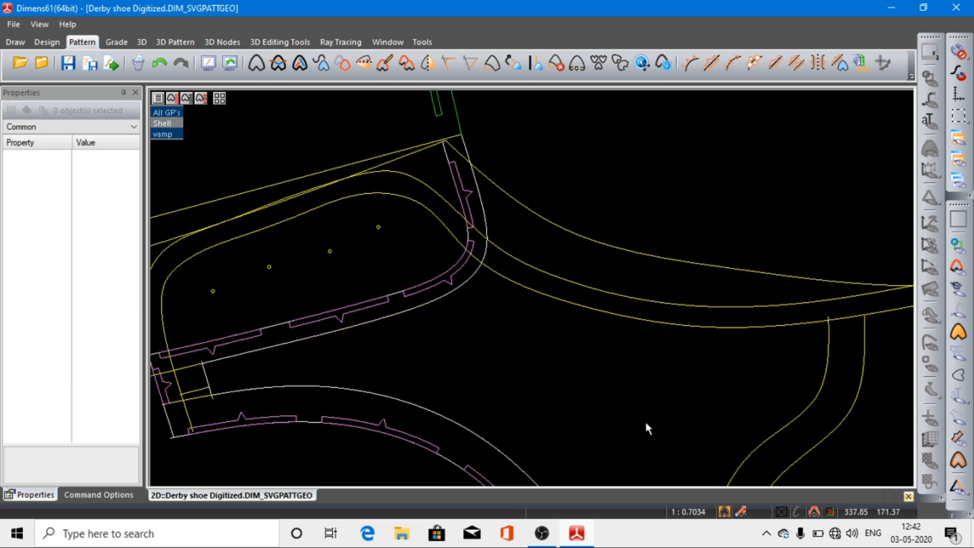
pyautogui.click(487, 230)
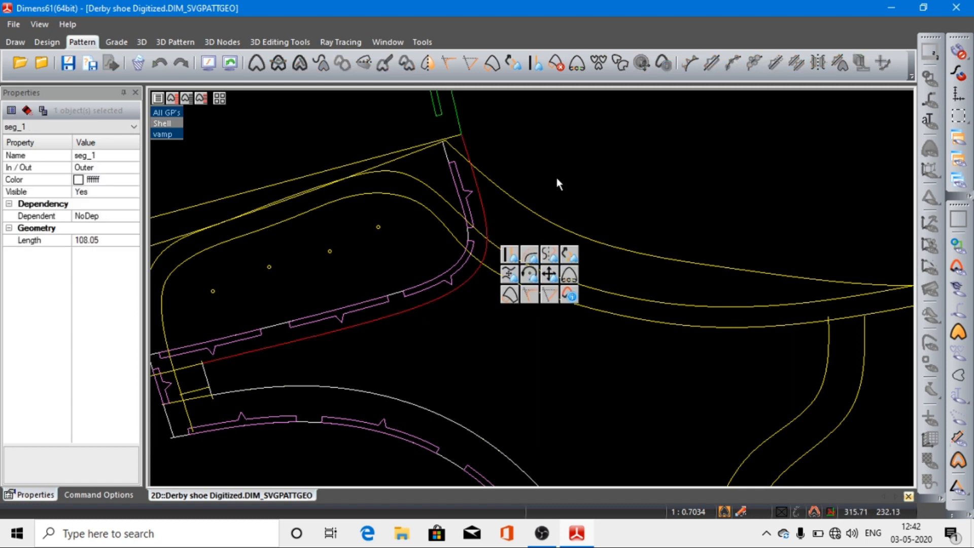
pyautogui.click(556, 179)
pyautogui.click(469, 239)
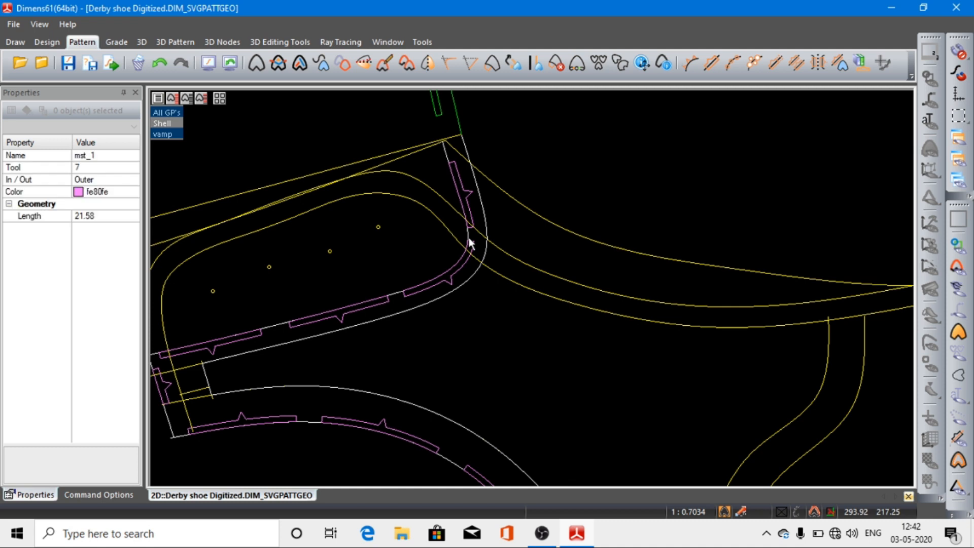
pyautogui.press('Escape')
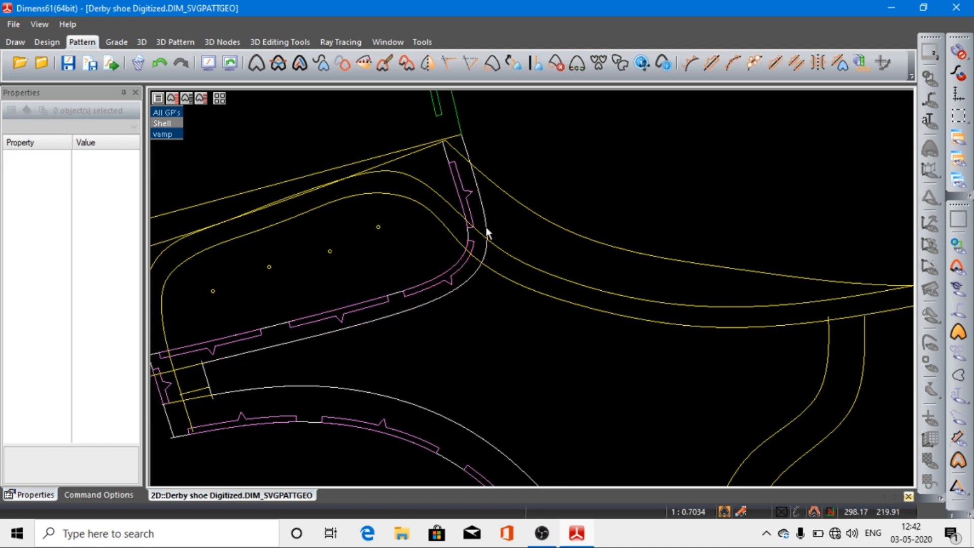
pyautogui.click(485, 230)
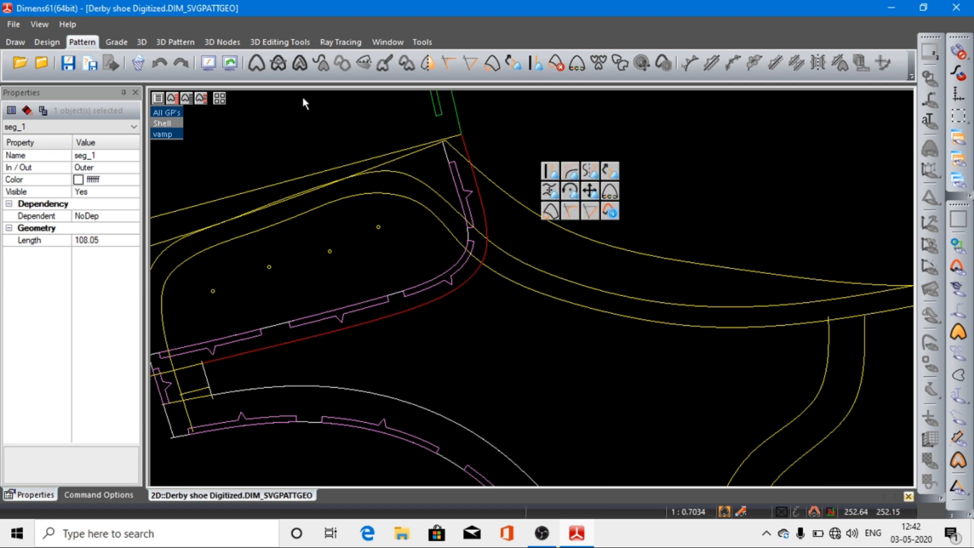
pyautogui.click(211, 68)
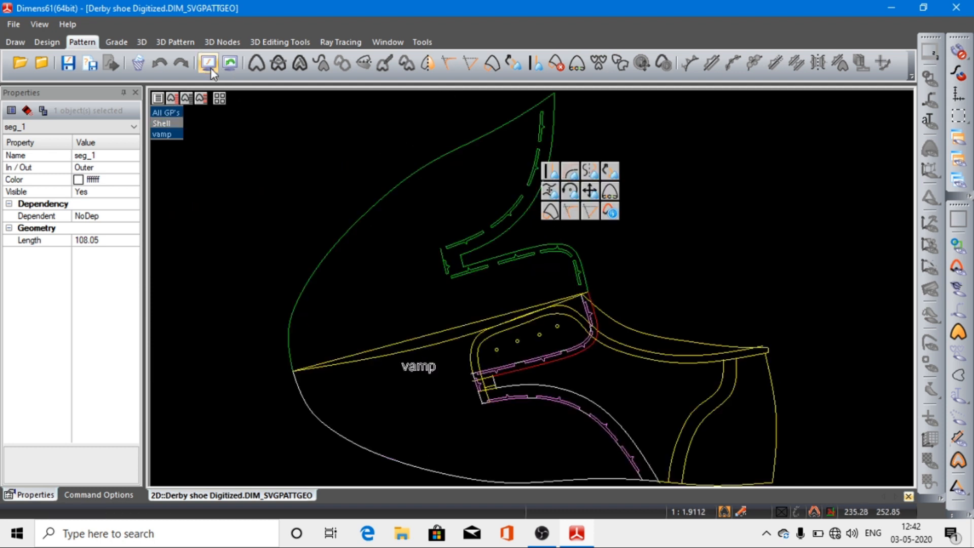
# Step: Display only the vamp pattern, rotate its name text to 102.65° and place it at 142.09, 192.89 across the mirror line
pyautogui.click(178, 135)
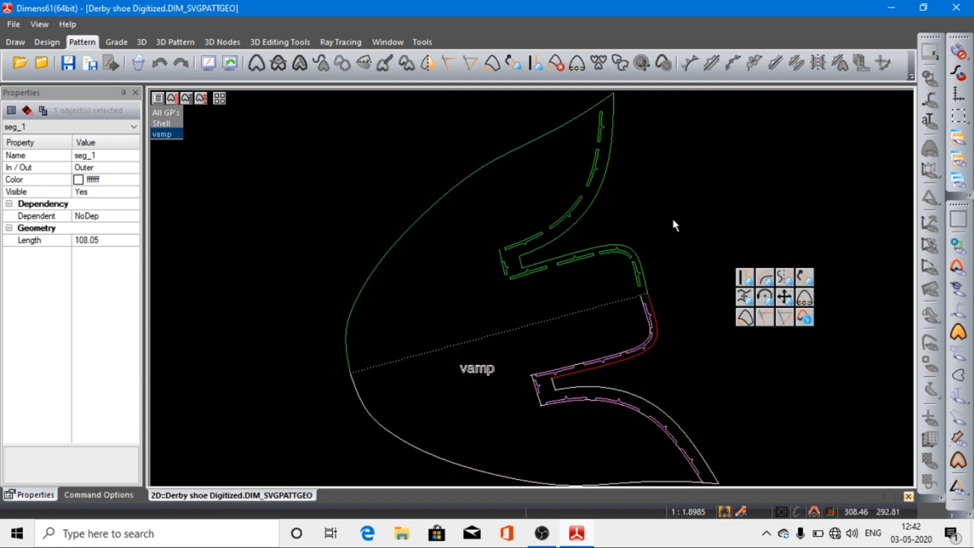
pyautogui.click(323, 190)
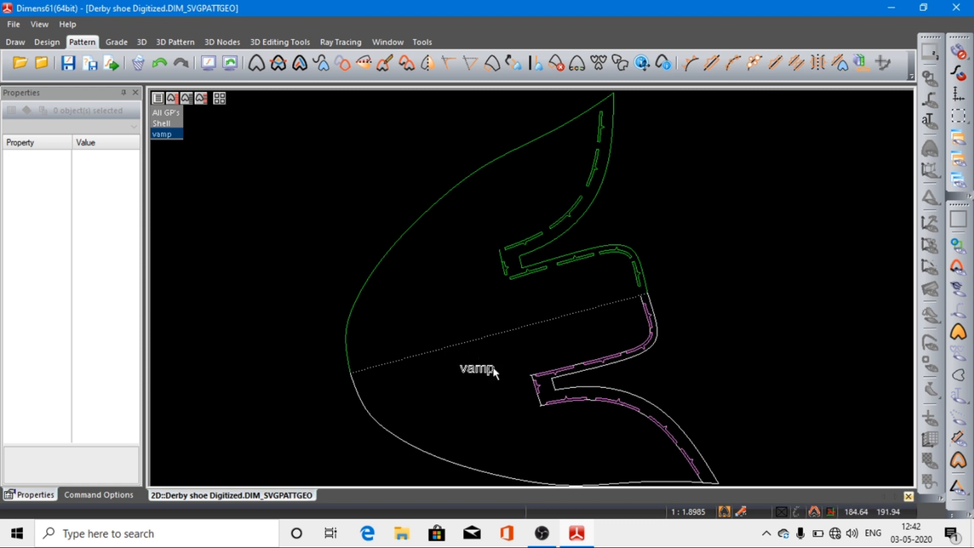
pyautogui.click(642, 67)
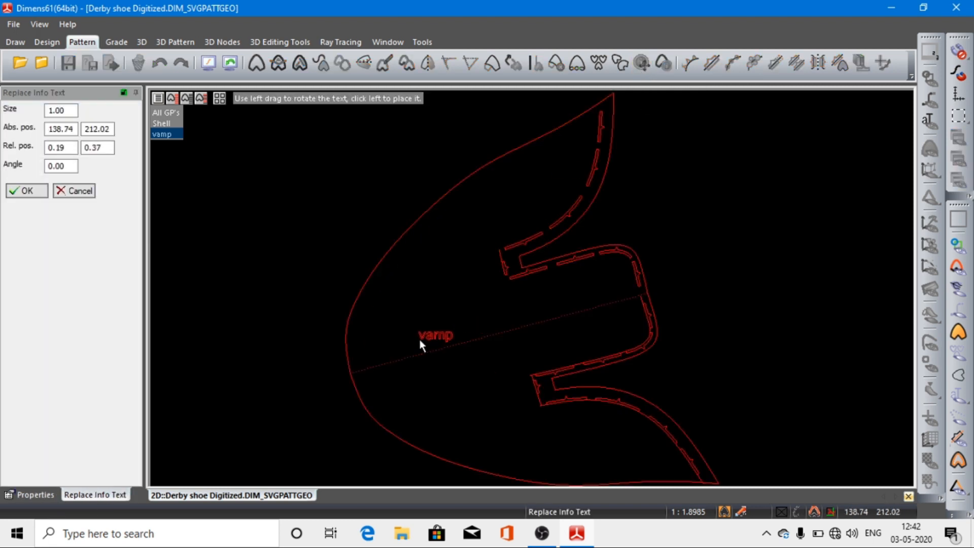
pyautogui.moveTo(419, 339); pyautogui.dragTo(402, 278)
pyautogui.moveTo(406, 275); pyautogui.dragTo(433, 296)
pyautogui.moveTo(387, 381); pyautogui.dragTo(438, 351)
pyautogui.moveTo(451, 317); pyautogui.dragTo(419, 340)
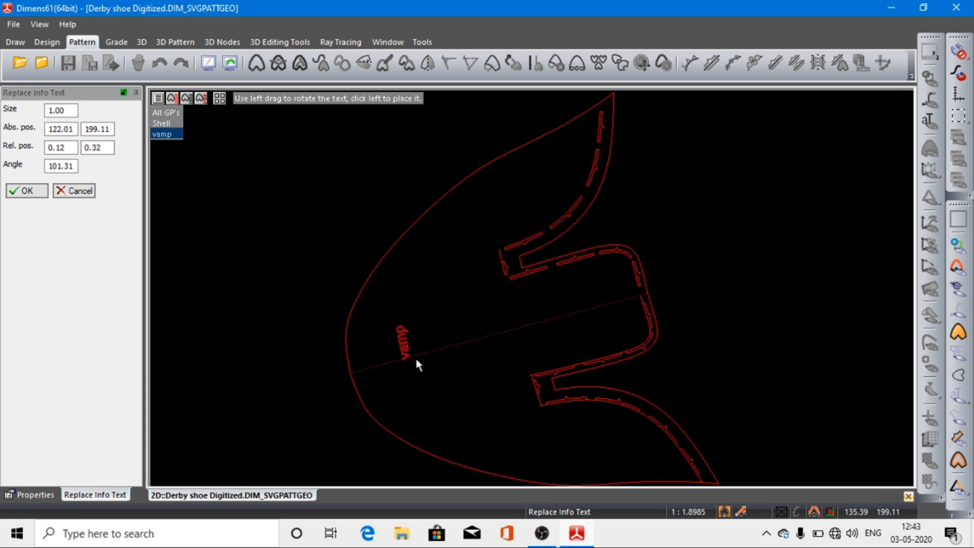
pyautogui.moveTo(427, 369); pyautogui.dragTo(369, 393)
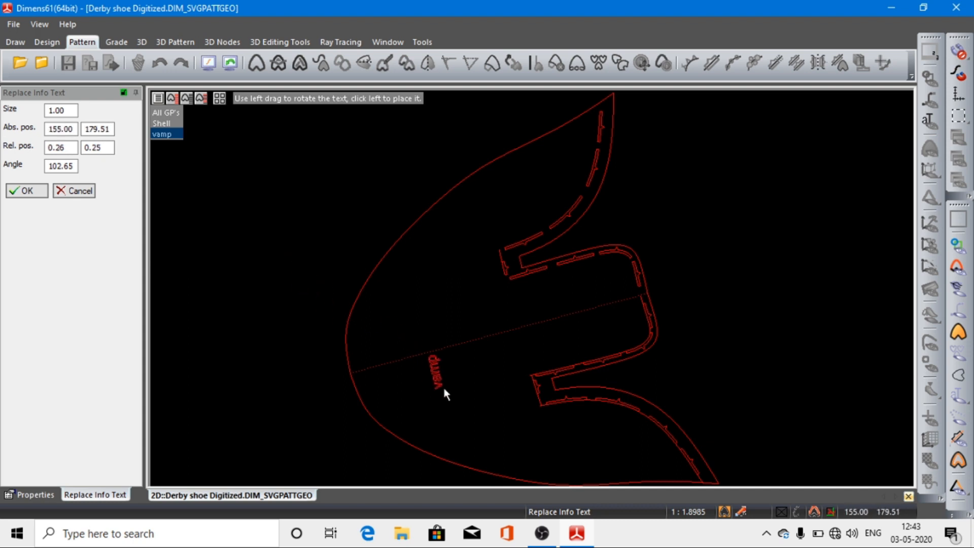
pyautogui.click(424, 367)
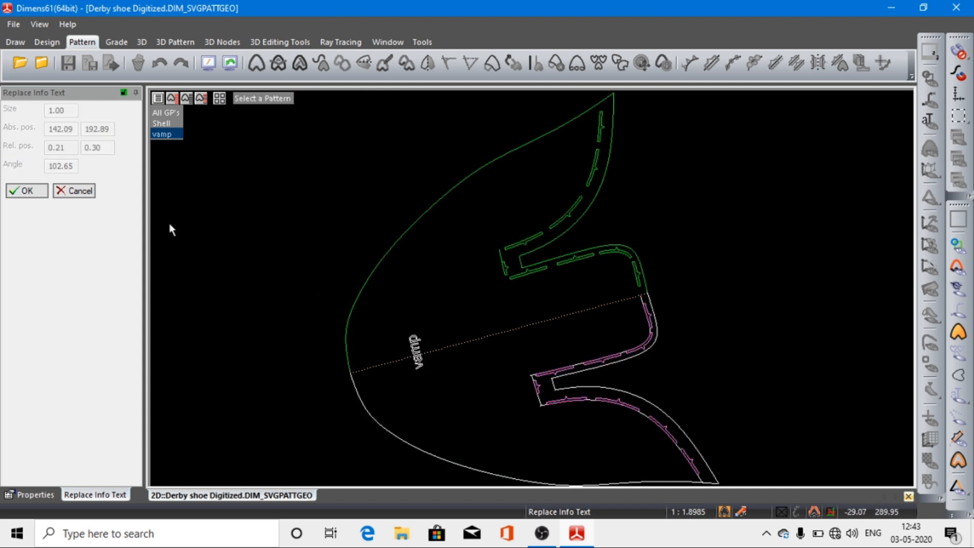
pyautogui.click(30, 195)
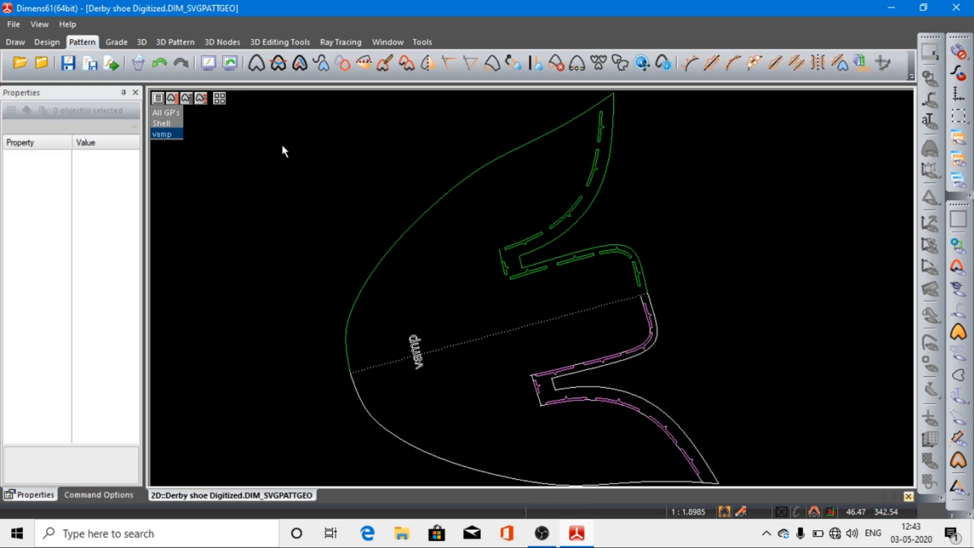
# Step: Display the Shell style lines and start a new pattern outline from the outer facing-and-topline curve, the rear heel-side curve and the bottom edge
pyautogui.click(162, 124)
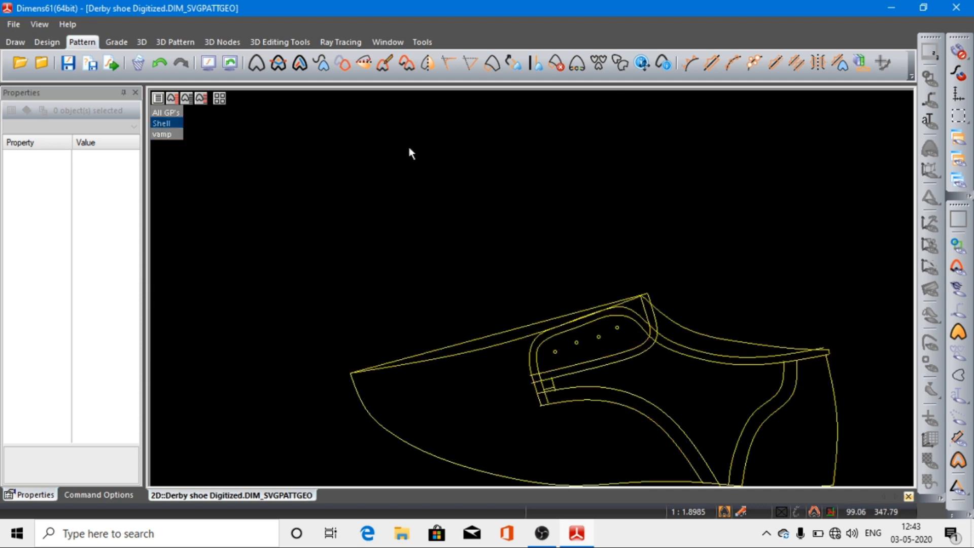
pyautogui.click(215, 60)
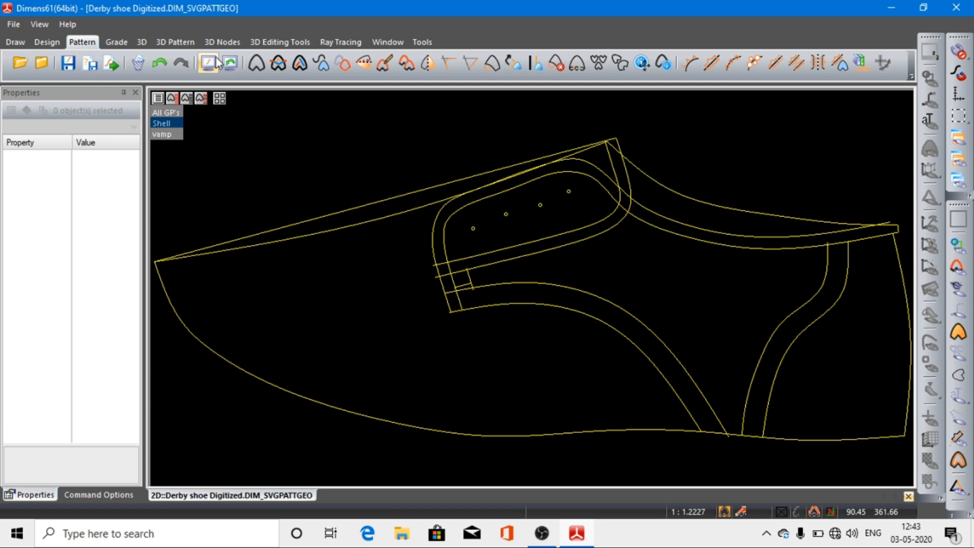
pyautogui.click(253, 70)
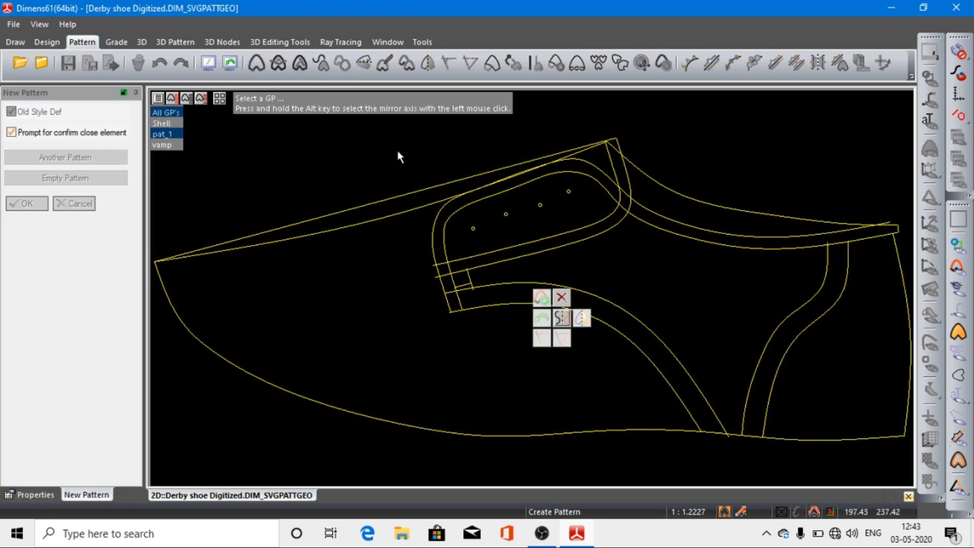
pyautogui.click(433, 227)
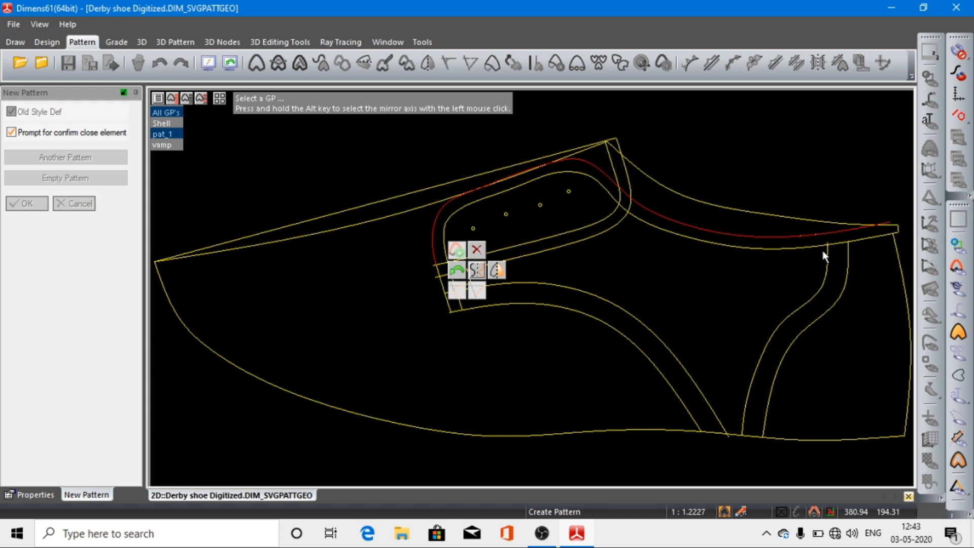
pyautogui.click(846, 285)
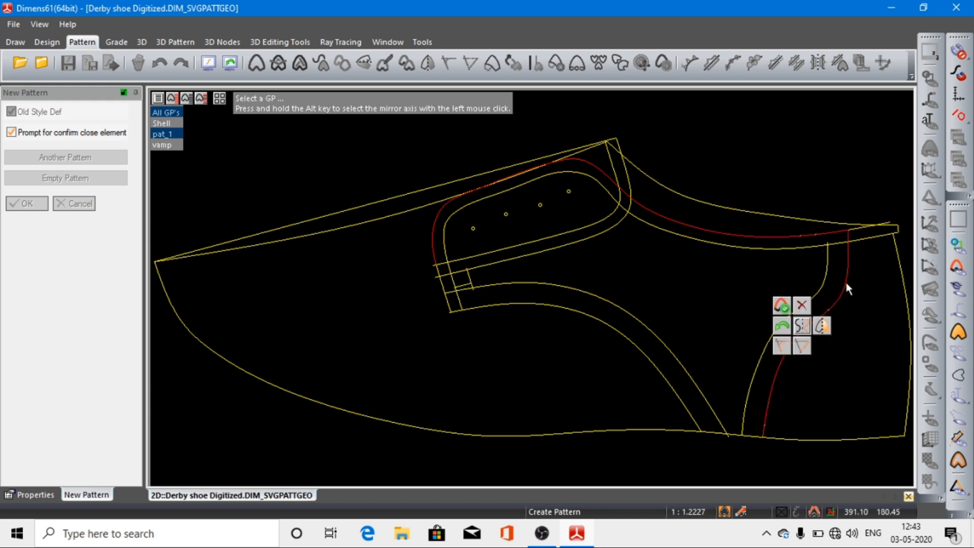
pyautogui.click(737, 435)
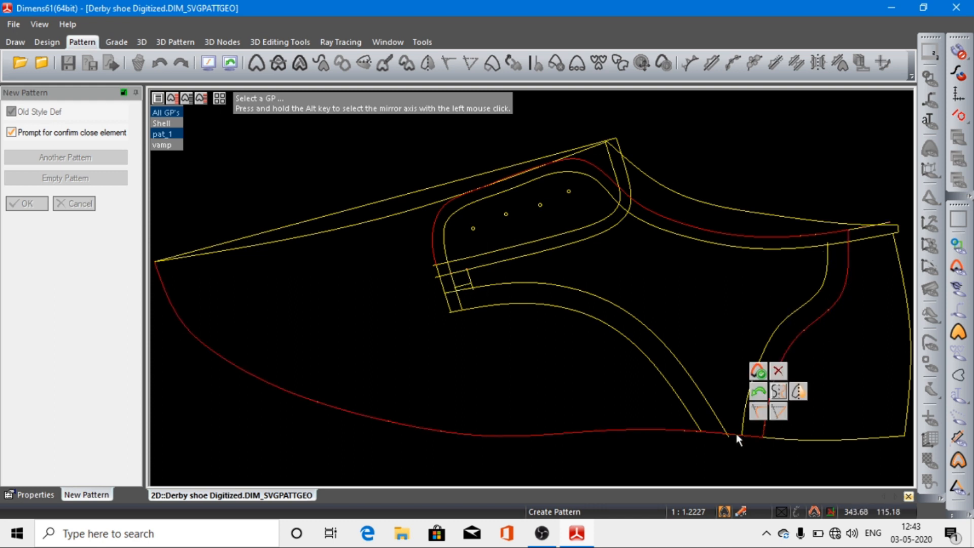
# Step: Continue the outline along the lower quarter curve and short front edge, and close it at the outer facing curve
pyautogui.click(687, 414)
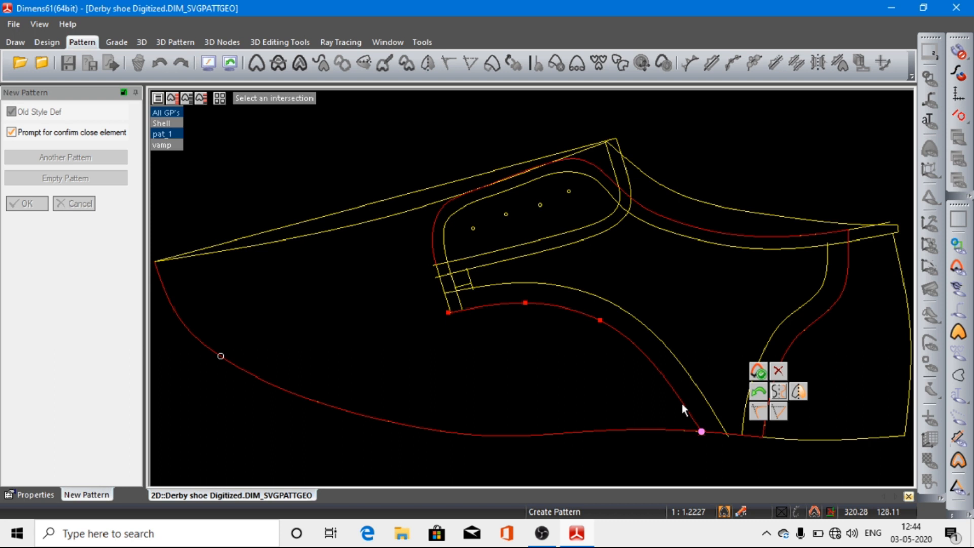
pyautogui.click(681, 404)
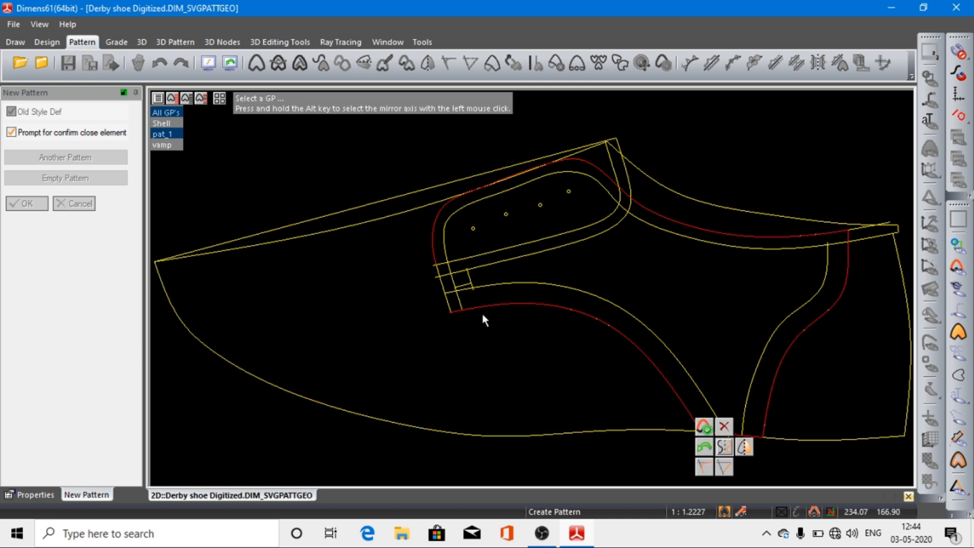
pyautogui.click(449, 301)
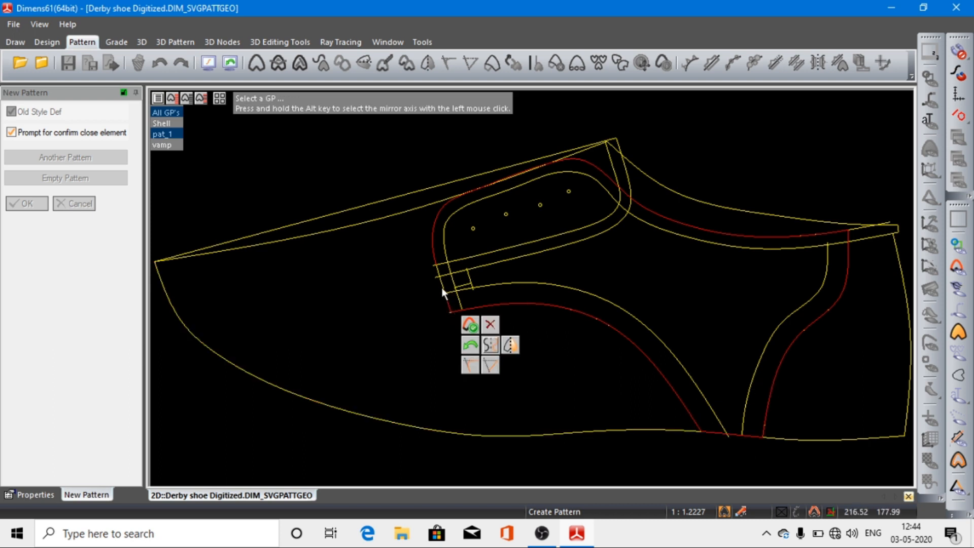
pyautogui.click(442, 285)
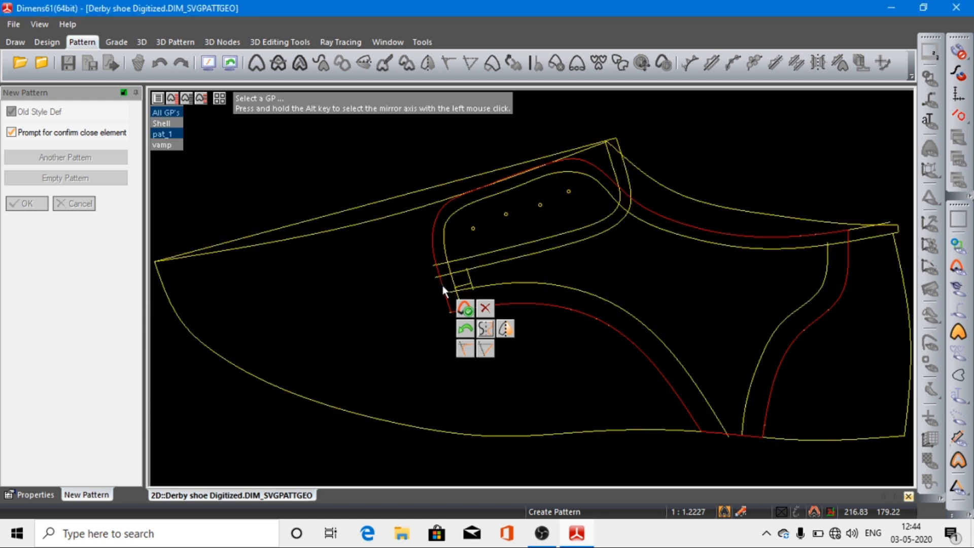
pyautogui.click(435, 222)
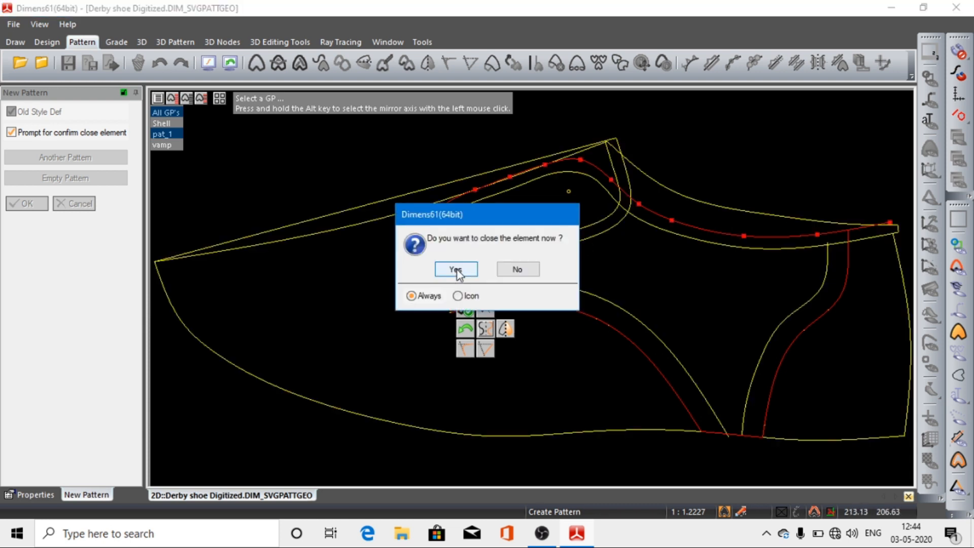
pyautogui.click(456, 269)
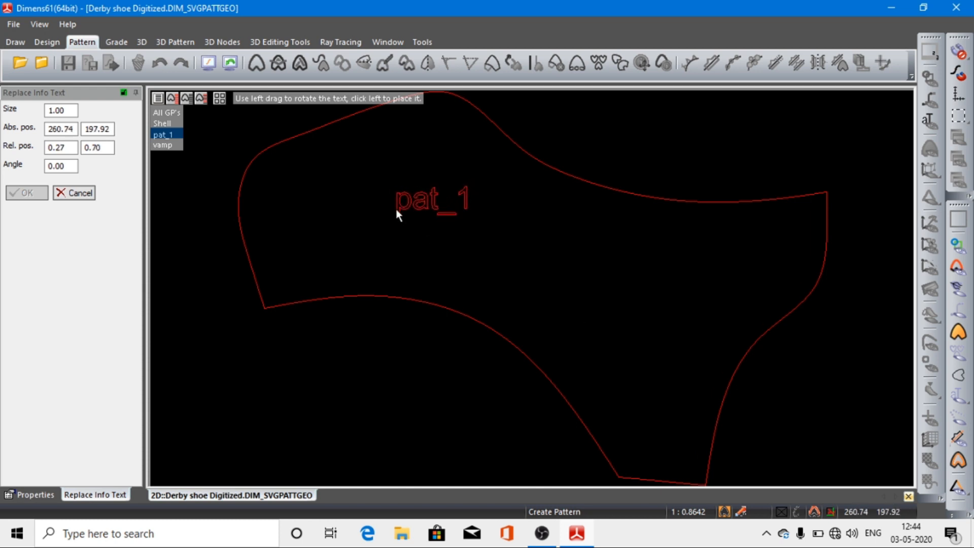
# Step: Place the new pattern's name text at 260.74, 197.92 and rename the pattern Quarter
pyautogui.click(396, 211)
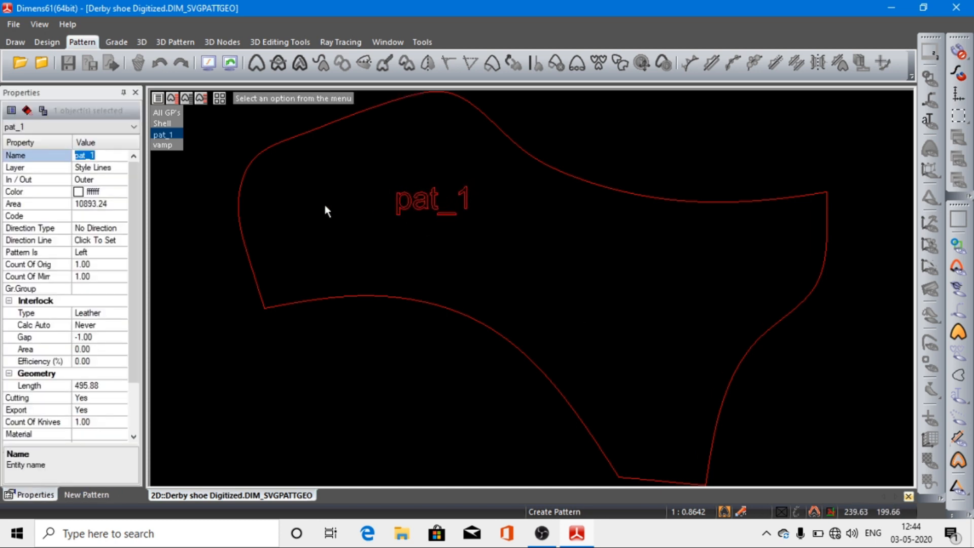
pyautogui.write('Quarter')
pyautogui.press('Return')
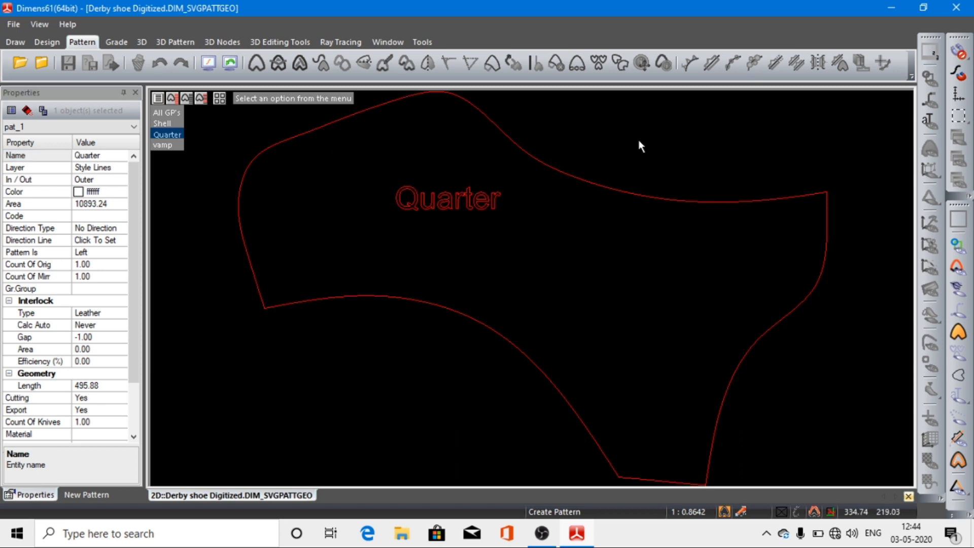
pyautogui.press('Escape')
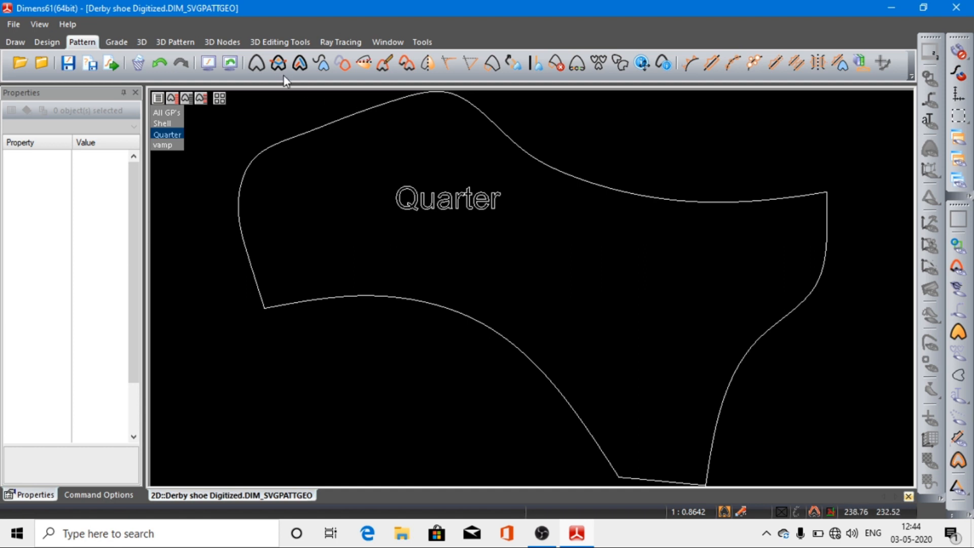
# Step: Add the inner topline, inner heel-side and inner lower curves to Quarter as untrimmed simple elements, and display only the Quarter pattern
pyautogui.click(299, 63)
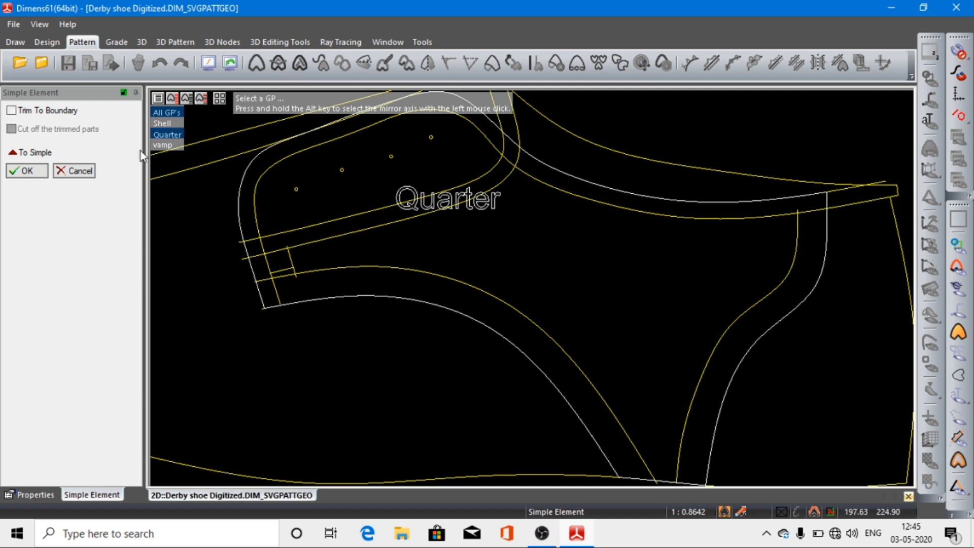
pyautogui.moveTo(163, 135)
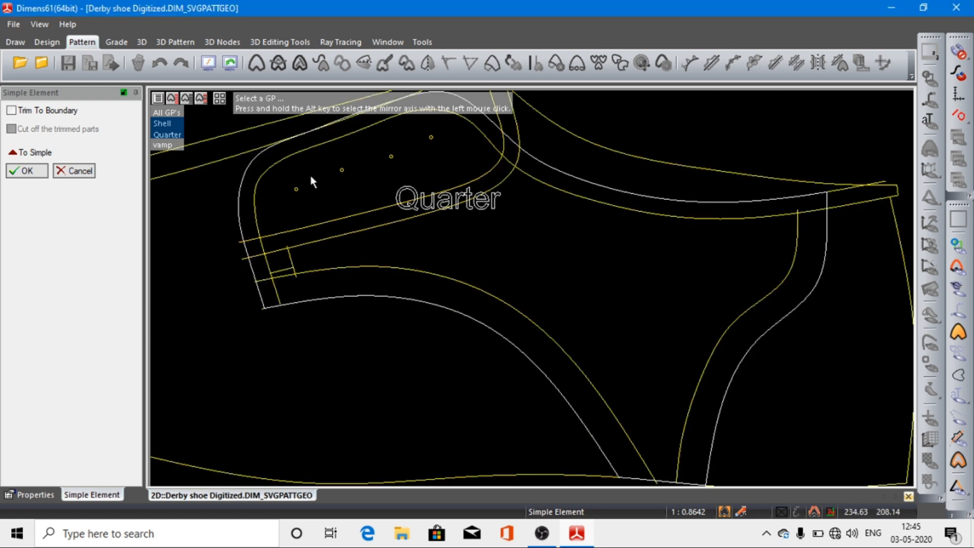
pyautogui.click(256, 198)
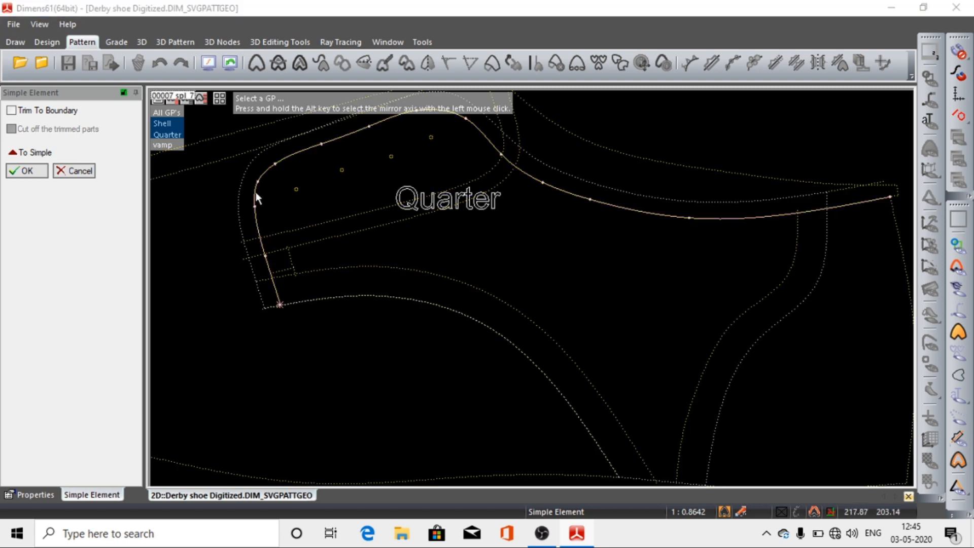
pyautogui.click(255, 197)
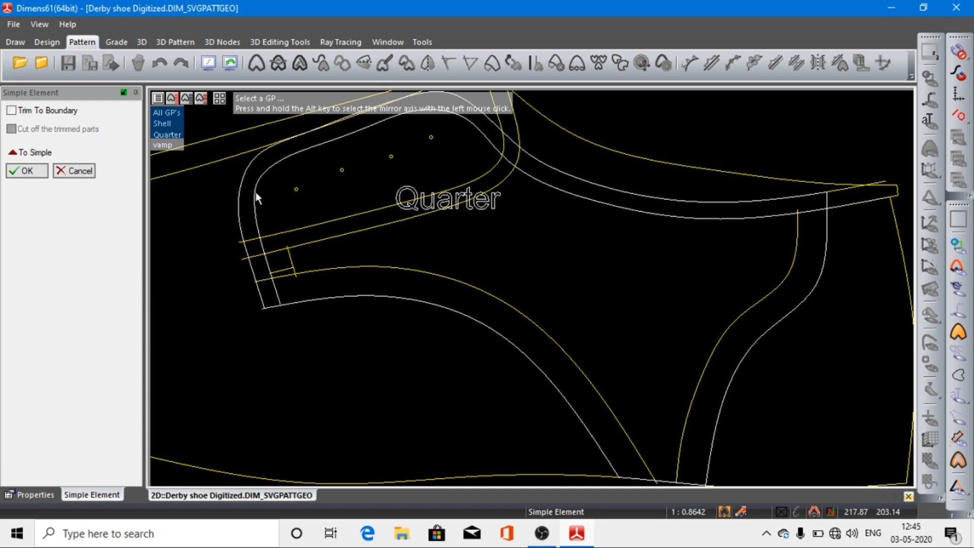
pyautogui.click(755, 309)
pyautogui.click(754, 305)
pyautogui.click(597, 392)
pyautogui.click(32, 172)
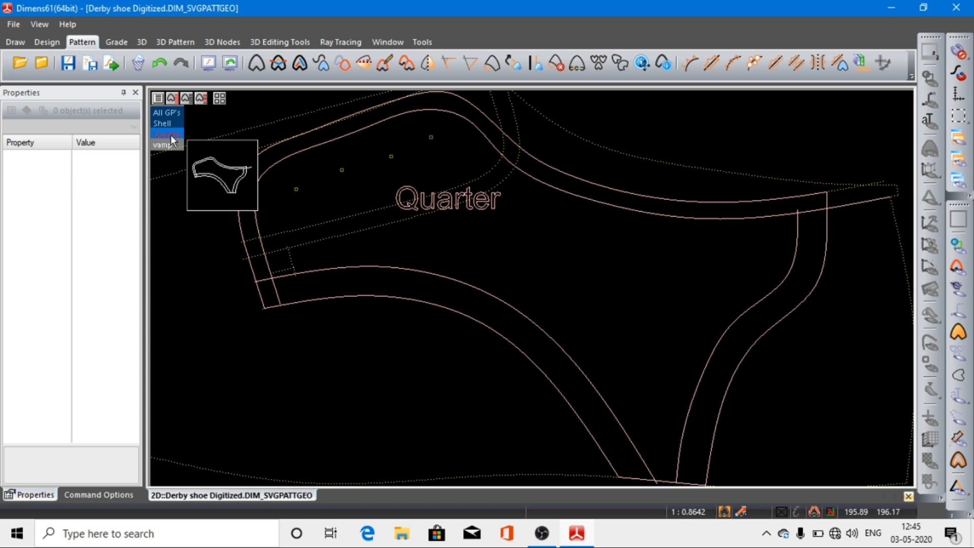
pyautogui.click(165, 134)
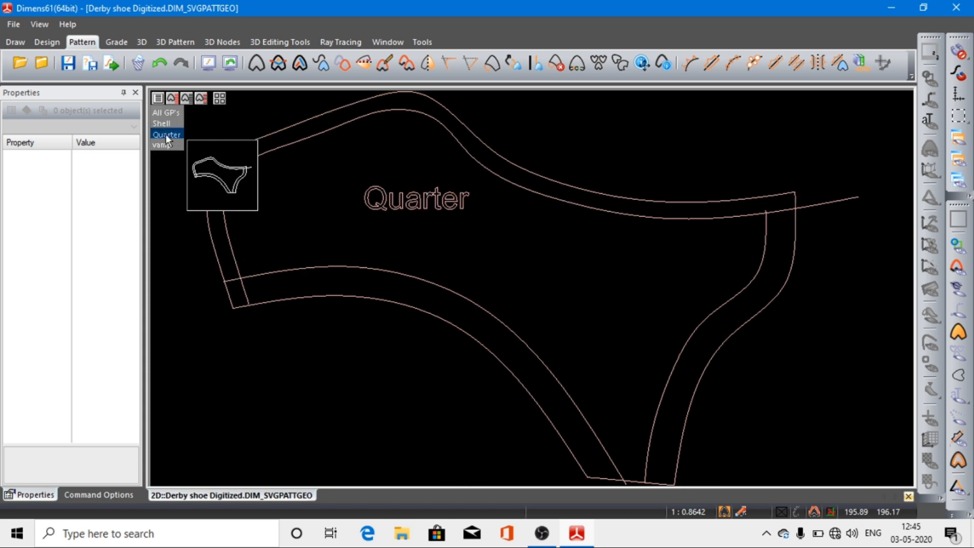
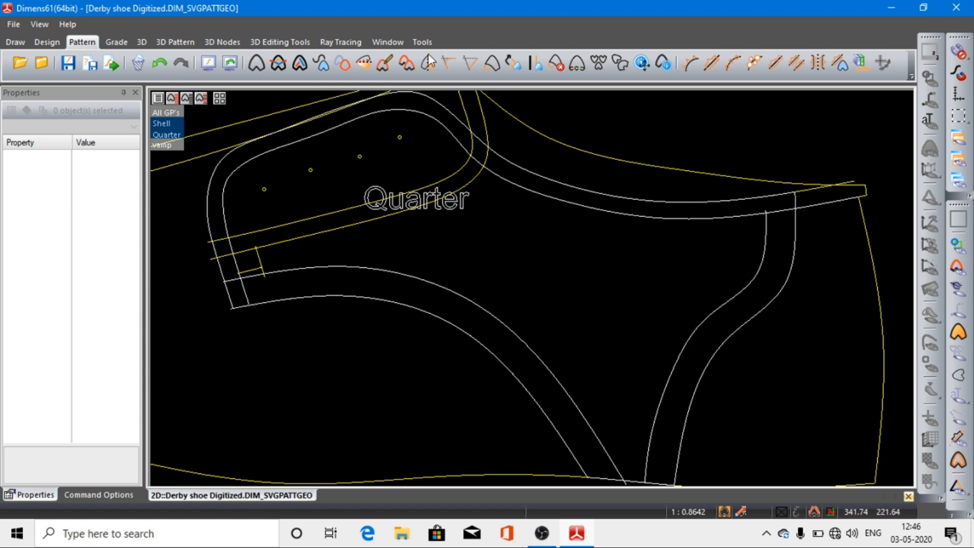
# Step: Try to split the inner topline at the rear corner, then check the curve with only Quarter displayed
pyautogui.click(54, 44)
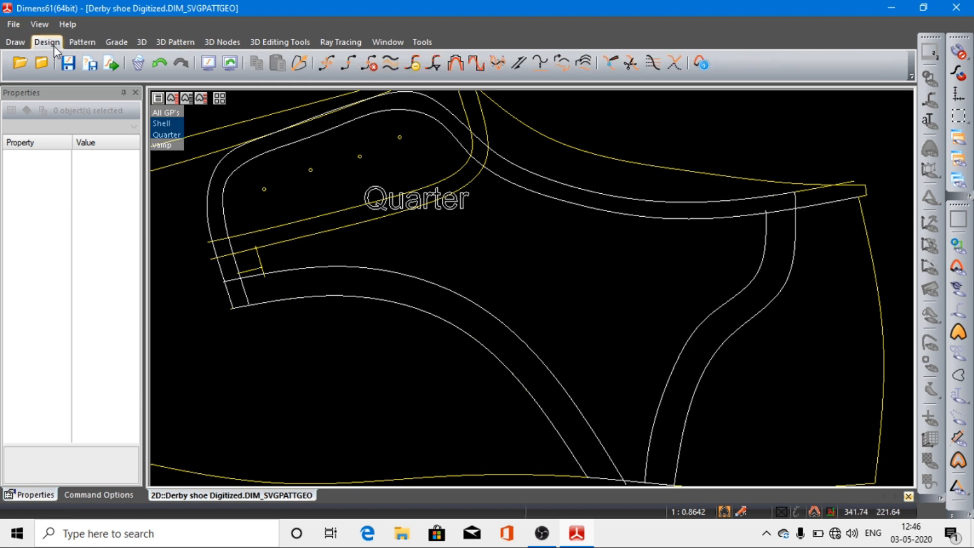
pyautogui.click(630, 64)
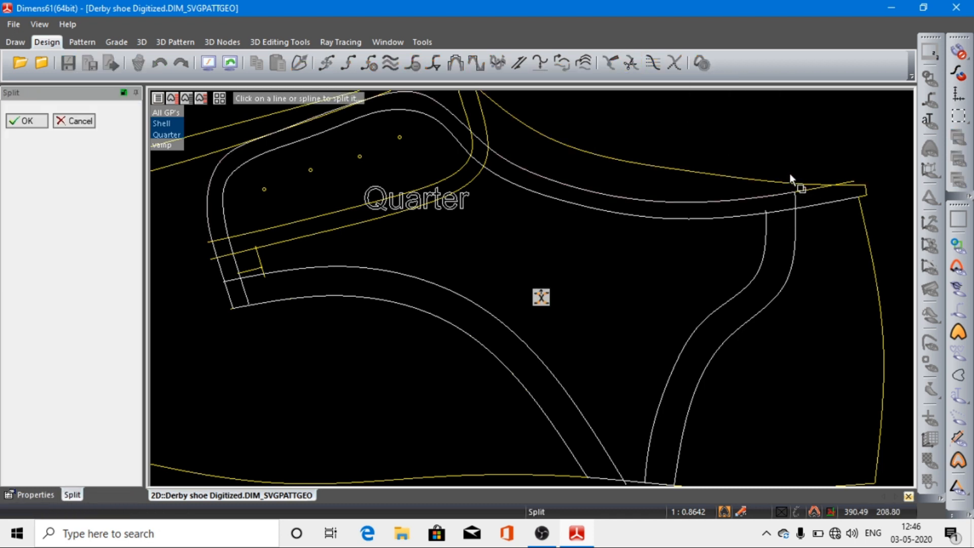
pyautogui.scroll(5, 848, 233)
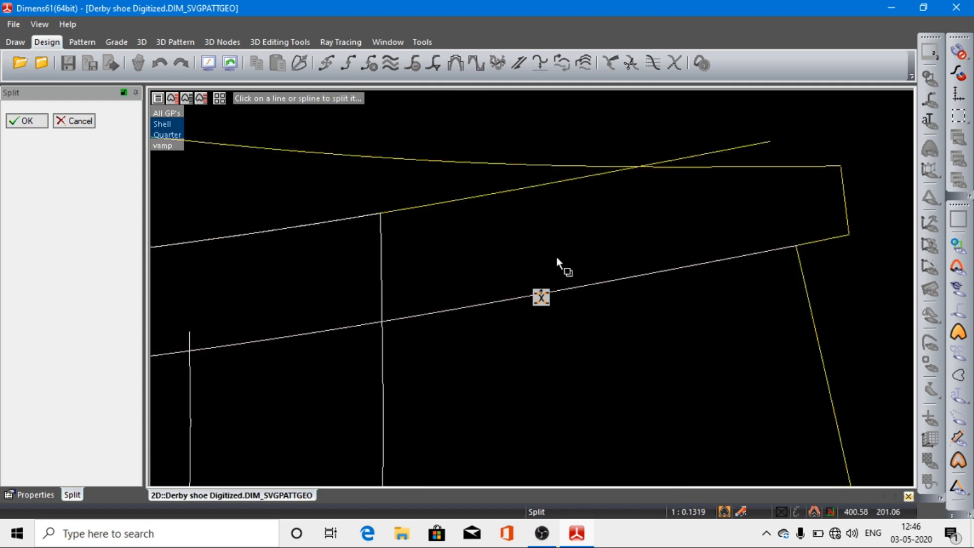
pyautogui.click(380, 213)
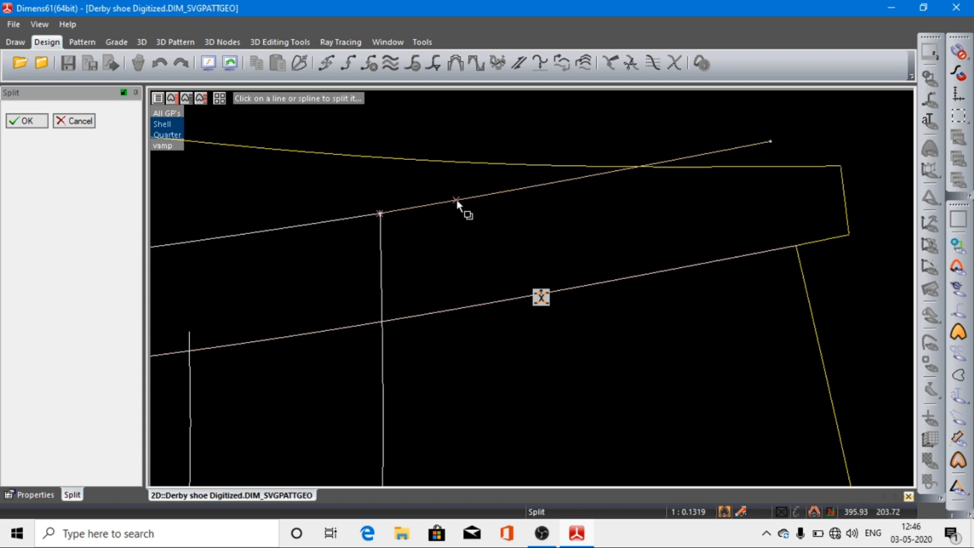
pyautogui.click(176, 133)
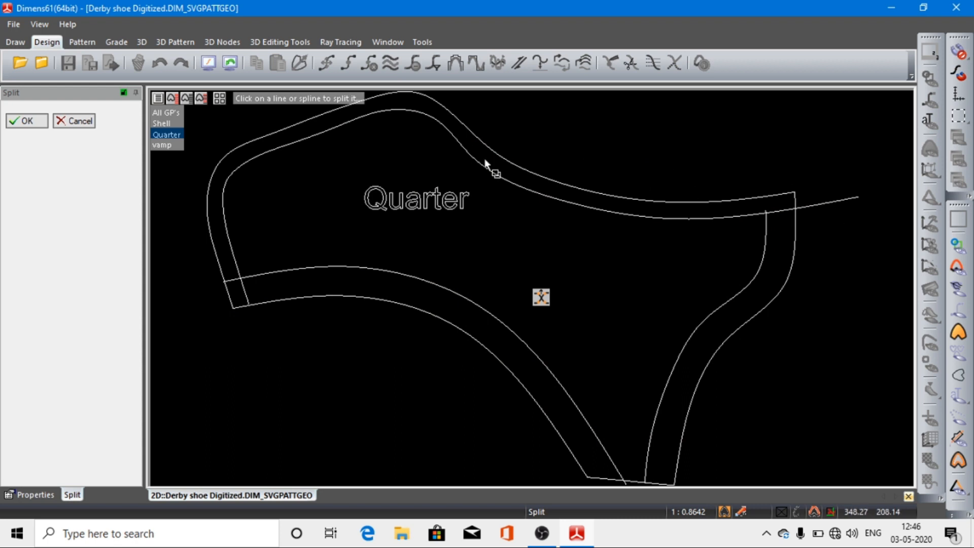
pyautogui.click(25, 122)
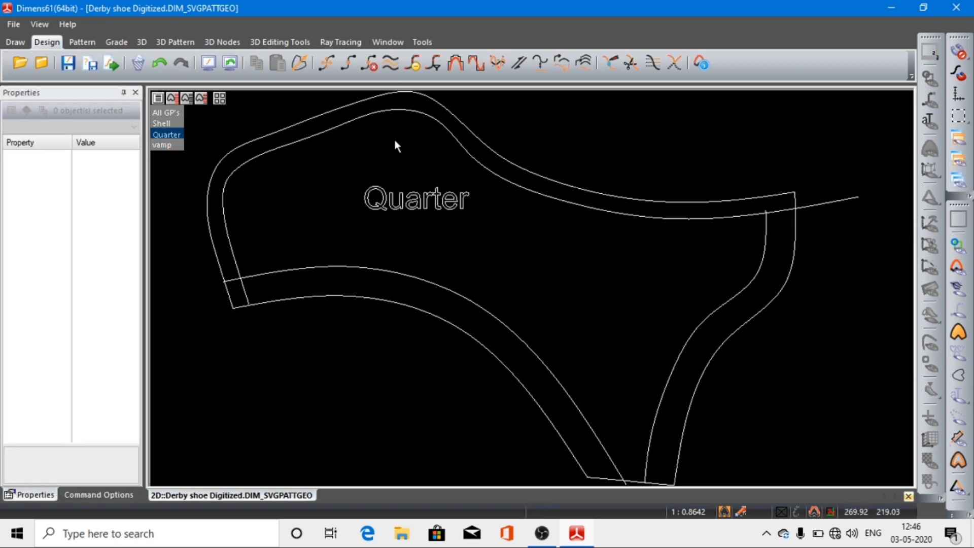
pyautogui.click(844, 198)
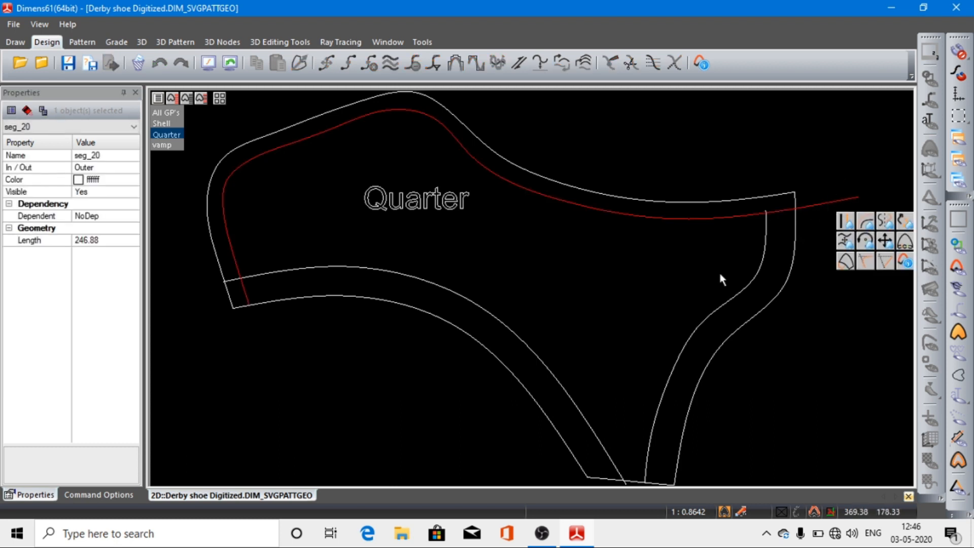
pyautogui.click(169, 133)
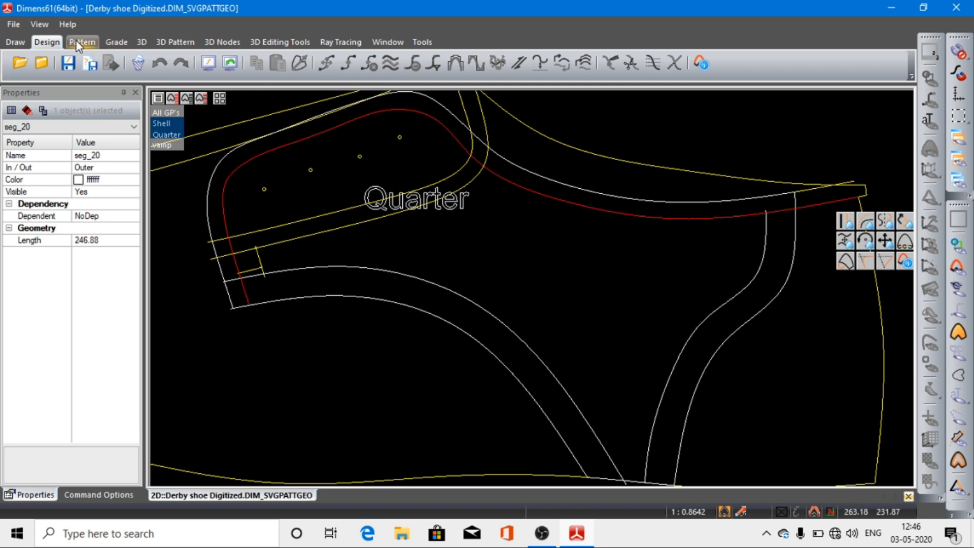
pyautogui.click(748, 111)
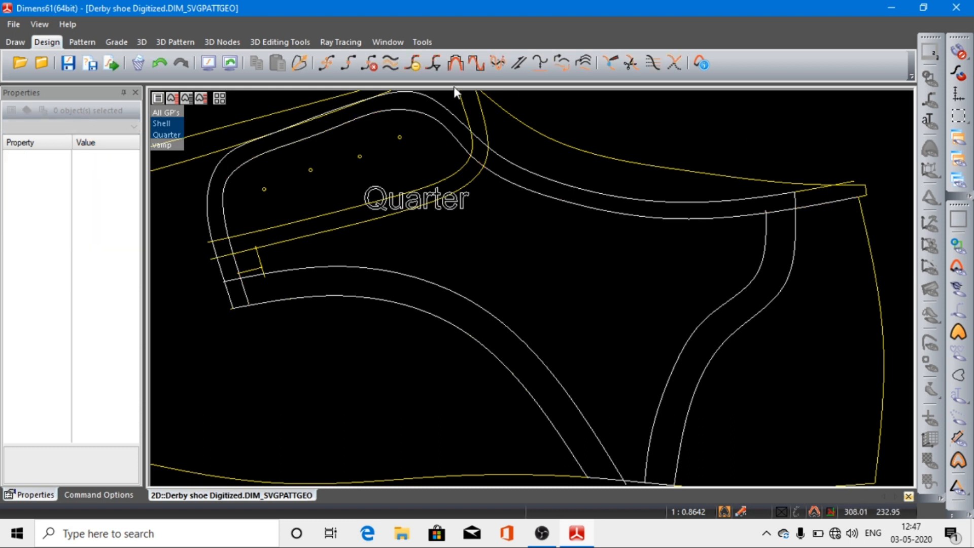
# Step: Split Quarter's inner topline curve where it crosses the outer heel-side curve
pyautogui.click(632, 63)
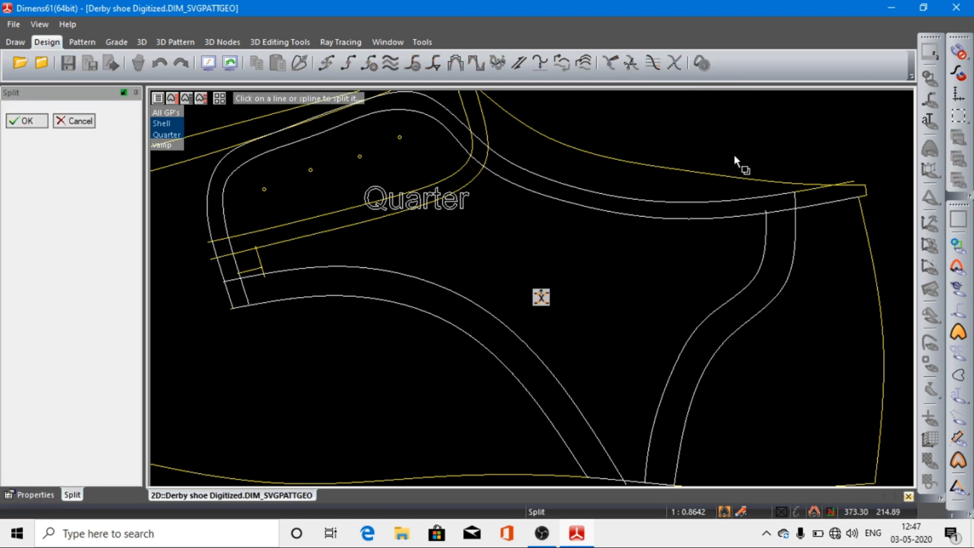
pyautogui.scroll(5, 819, 263)
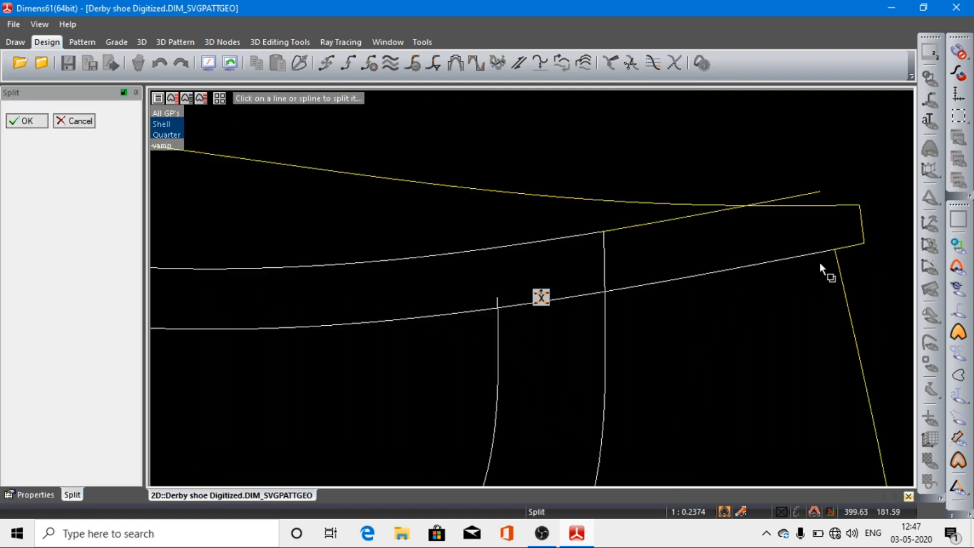
pyautogui.click(606, 294)
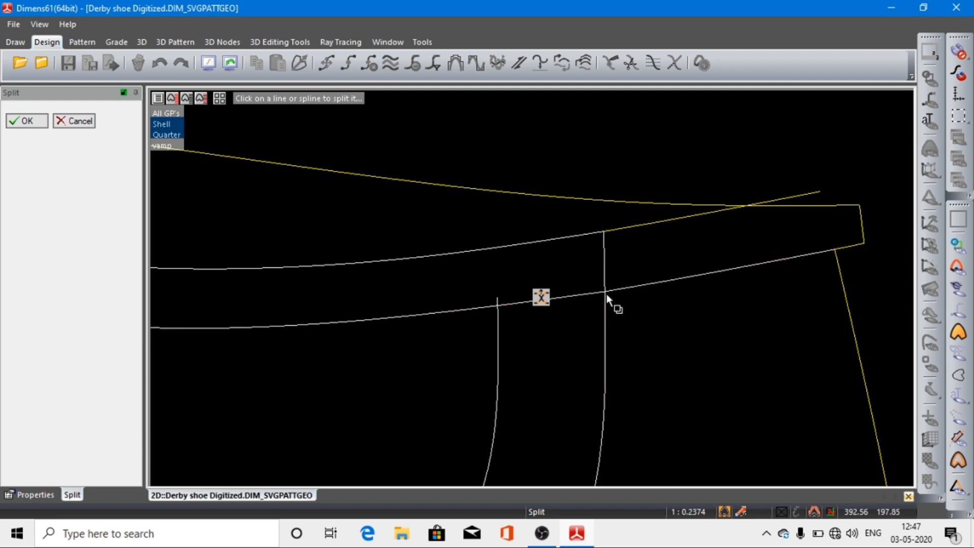
pyautogui.click(28, 121)
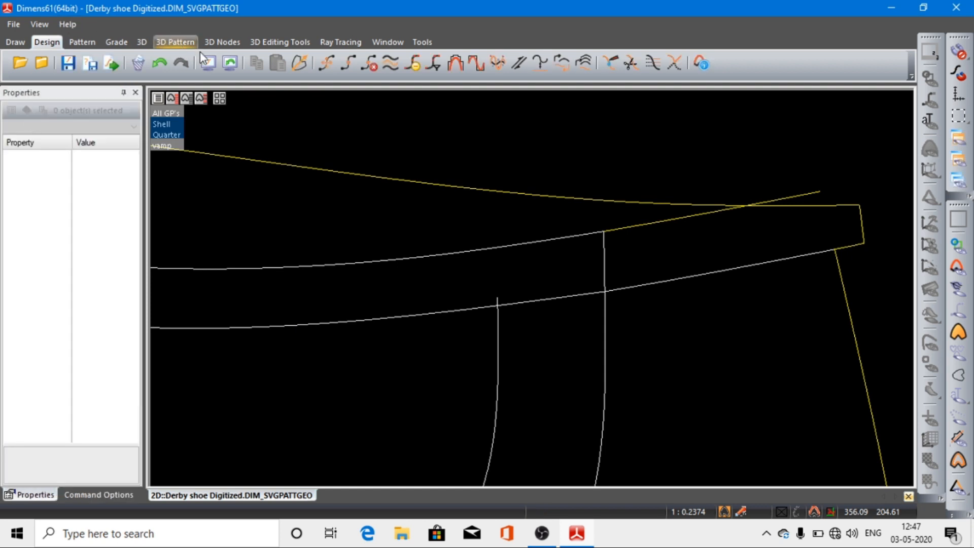
# Step: Display only the Quarter pattern and delete the inner topline segment projecting beyond its rear edge
pyautogui.click(208, 62)
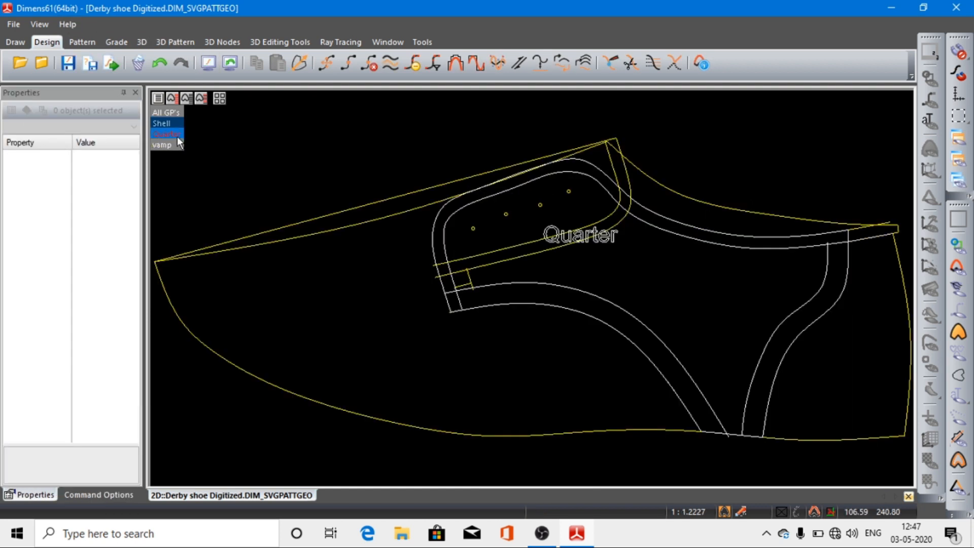
pyautogui.click(176, 135)
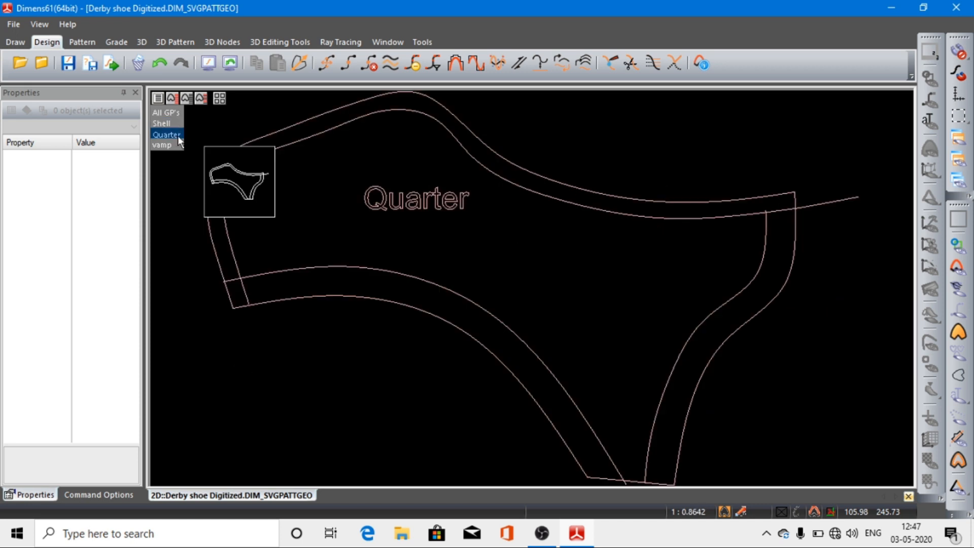
pyautogui.click(834, 204)
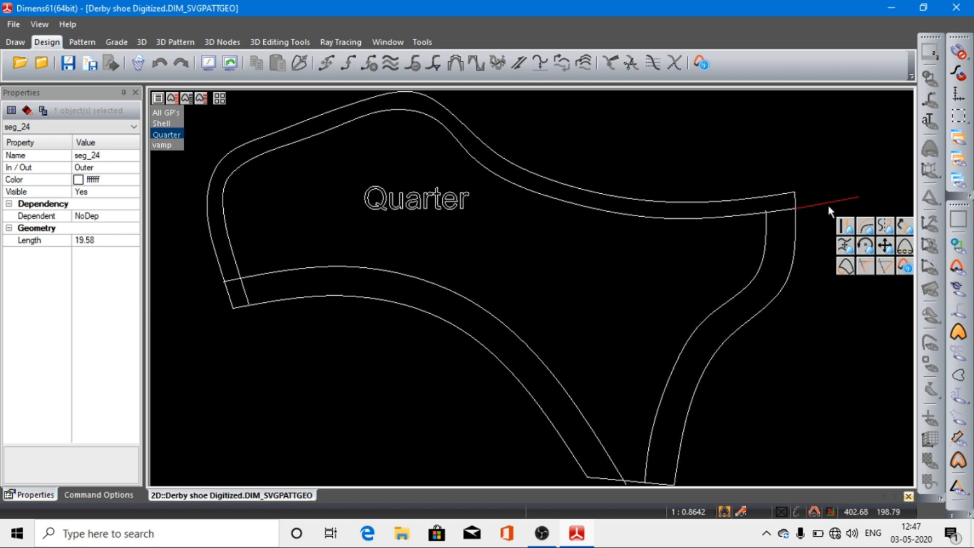
pyautogui.click(136, 62)
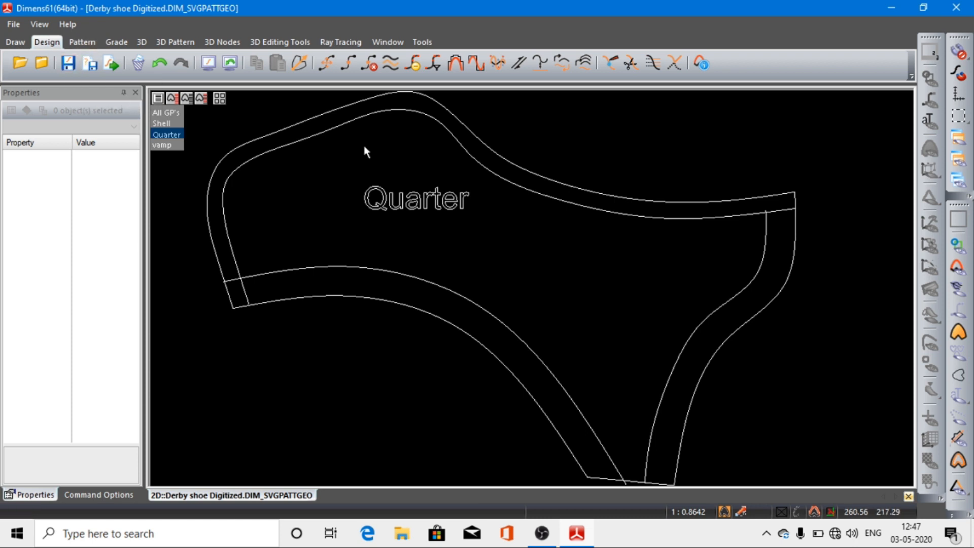
# Step: Add four asymmetric stencil slots, widths 1.50 and 0.00, with short gaps between them along Quarter's inner lower curve
pyautogui.click(81, 42)
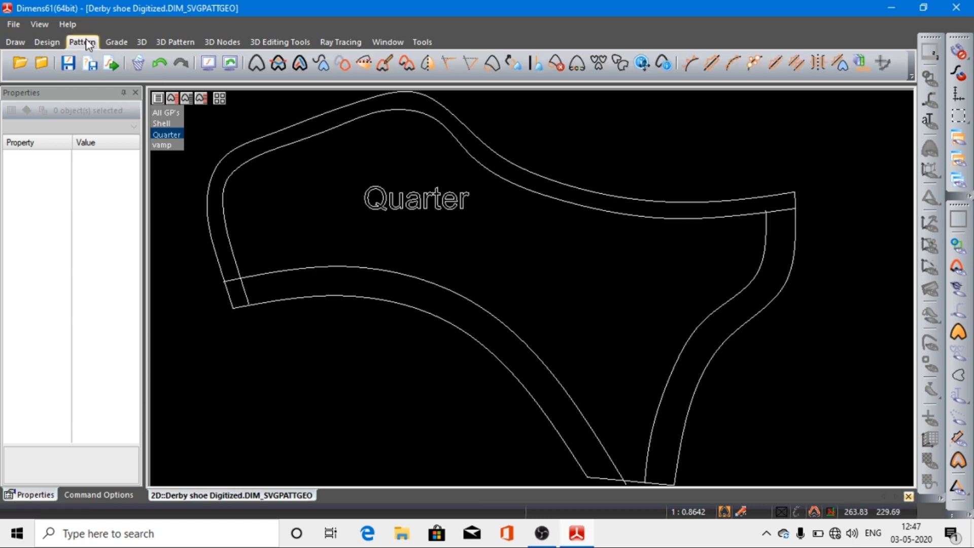
pyautogui.click(711, 64)
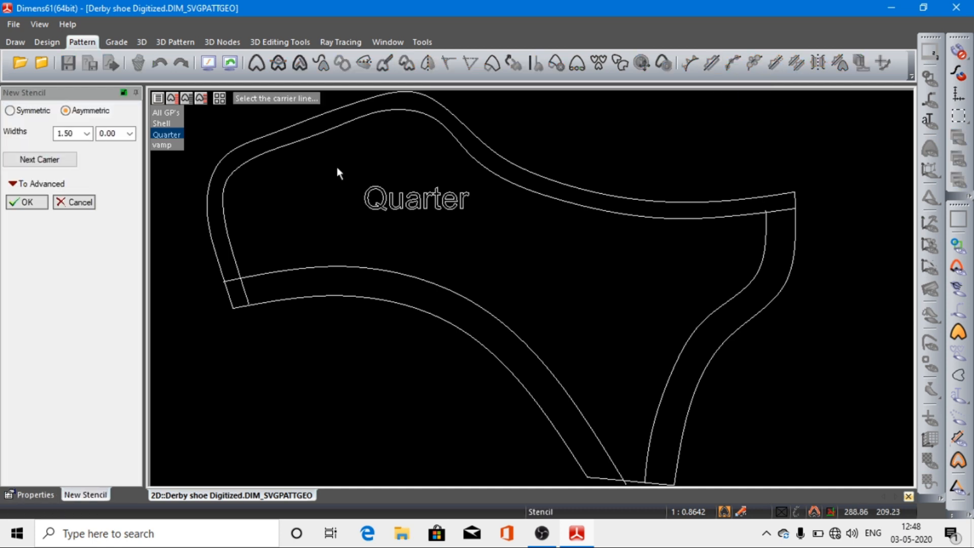
pyautogui.click(252, 280)
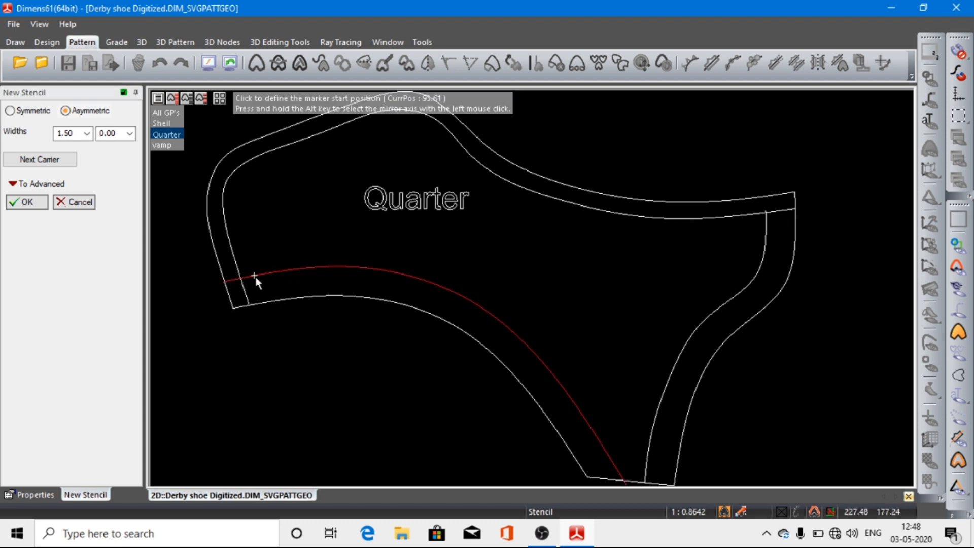
pyautogui.click(260, 278)
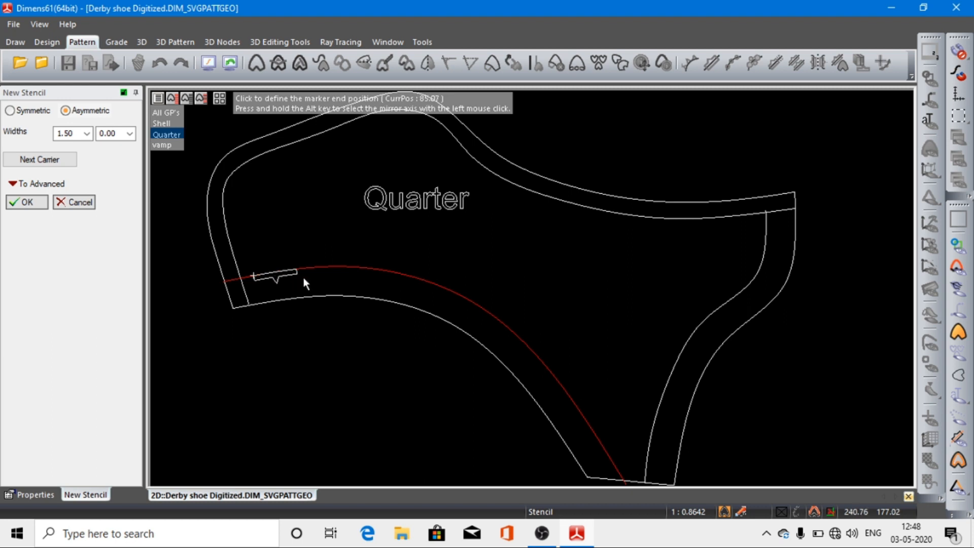
pyautogui.click(337, 279)
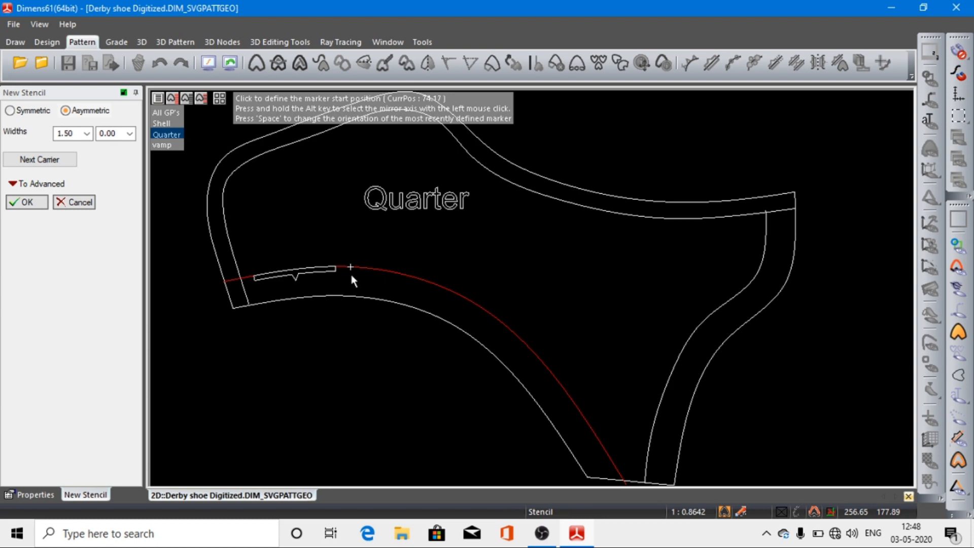
pyautogui.click(351, 276)
pyautogui.click(429, 315)
pyautogui.click(452, 310)
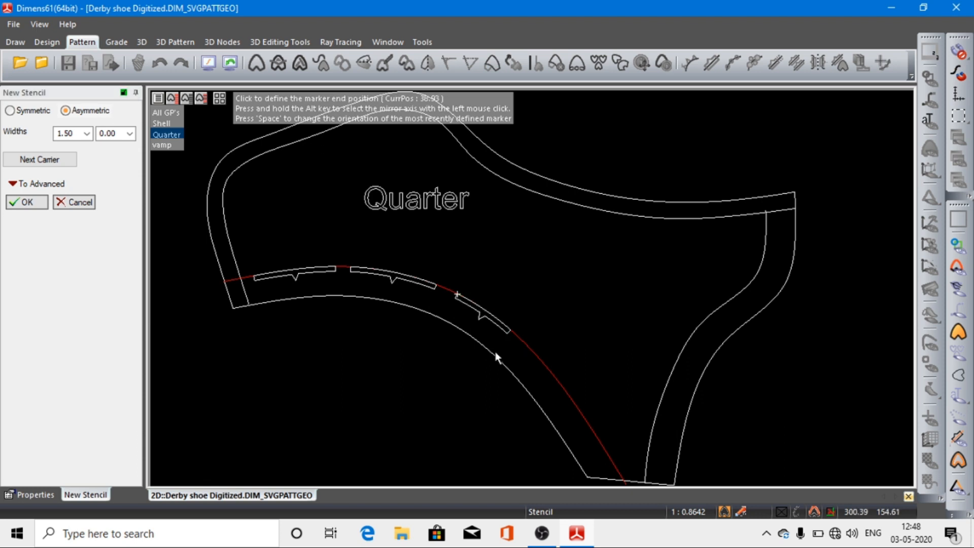
pyautogui.click(518, 371)
pyautogui.click(533, 378)
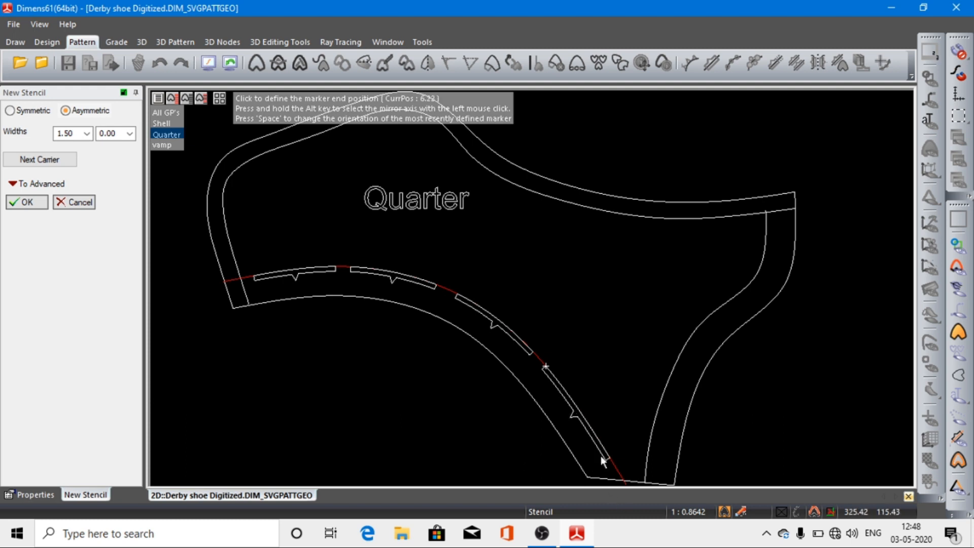
pyautogui.click(597, 473)
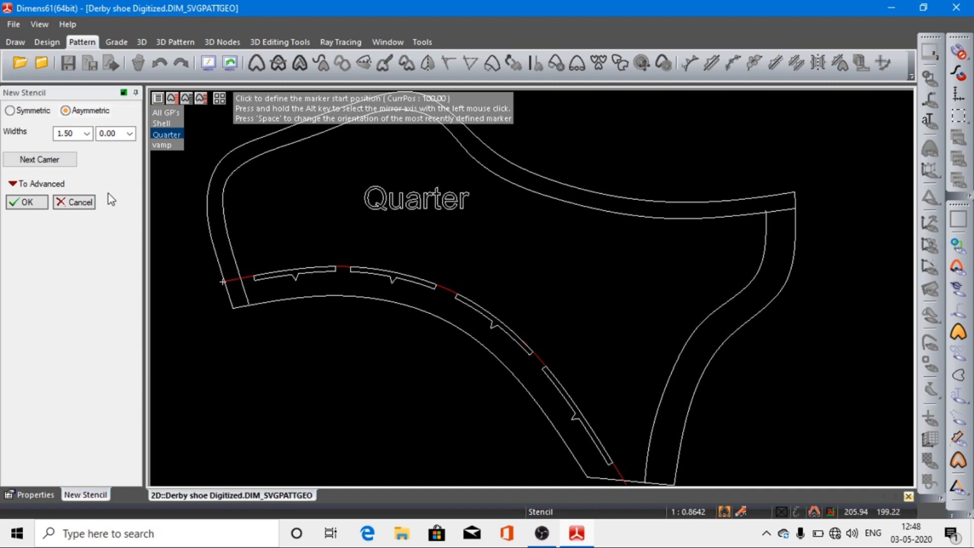
# Step: Add three stencil slots of the same widths with short gaps between them along Quarter's inner heel-side curve
pyautogui.click(43, 159)
pyautogui.click(765, 222)
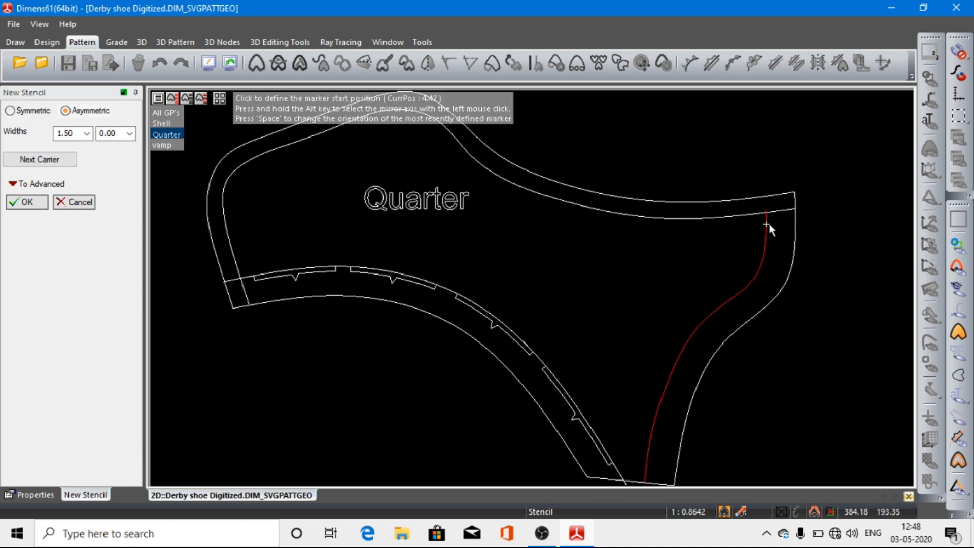
pyautogui.click(769, 233)
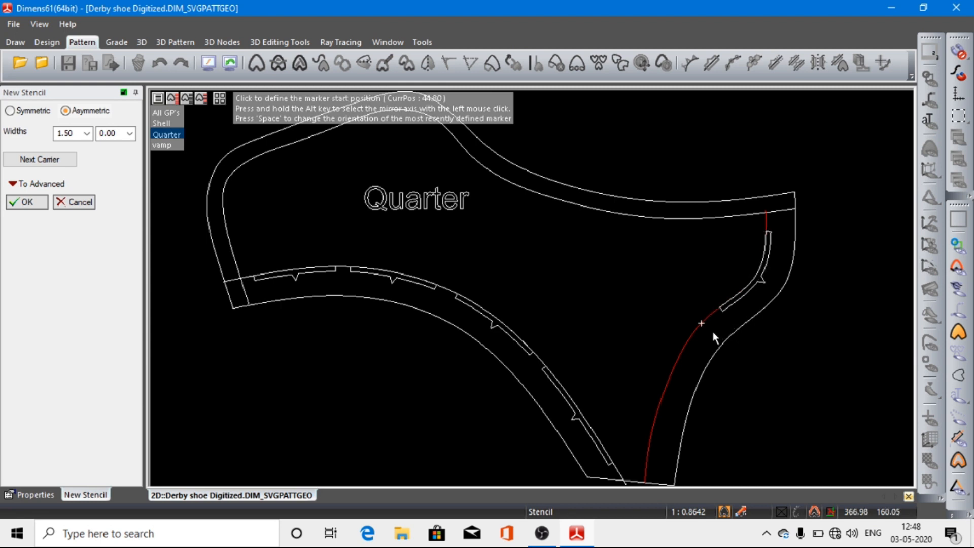
pyautogui.click(697, 397)
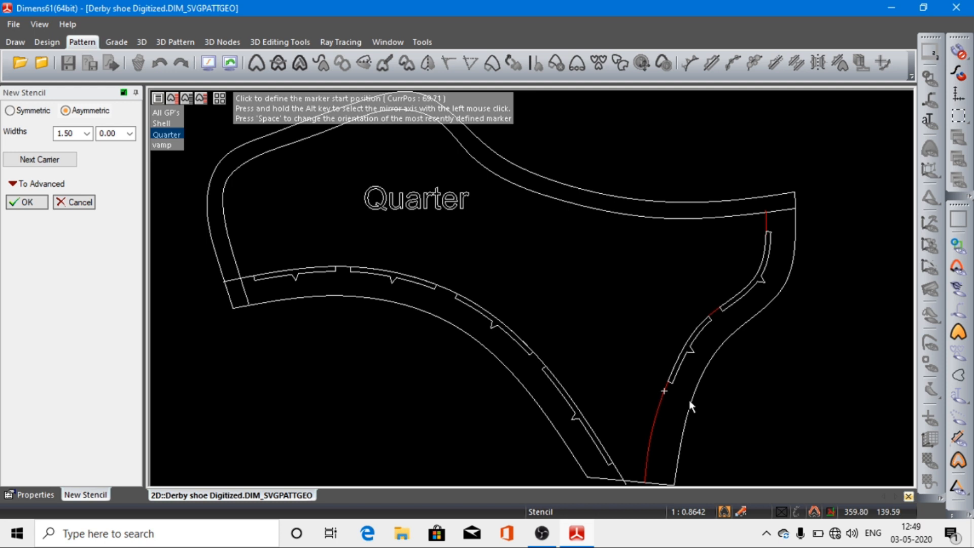
pyautogui.click(689, 402)
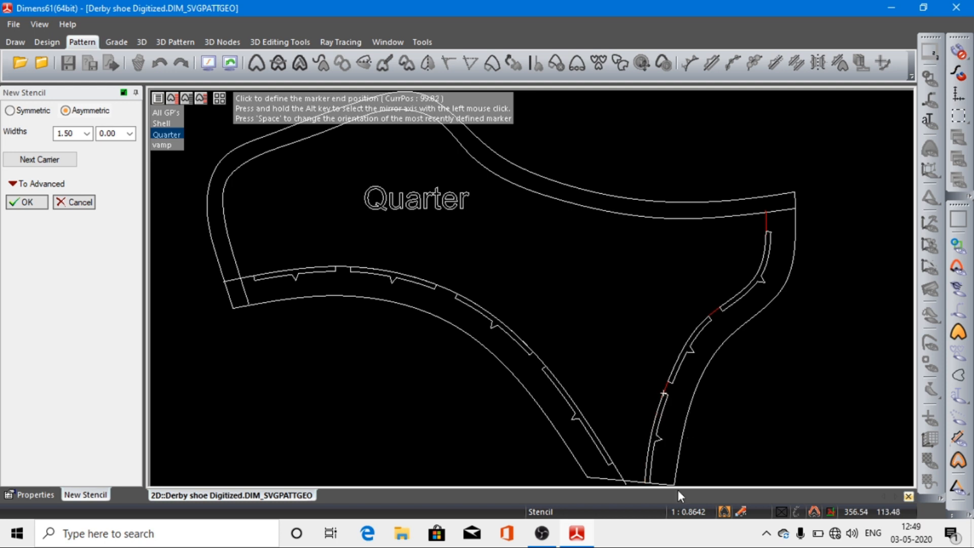
pyautogui.click(679, 476)
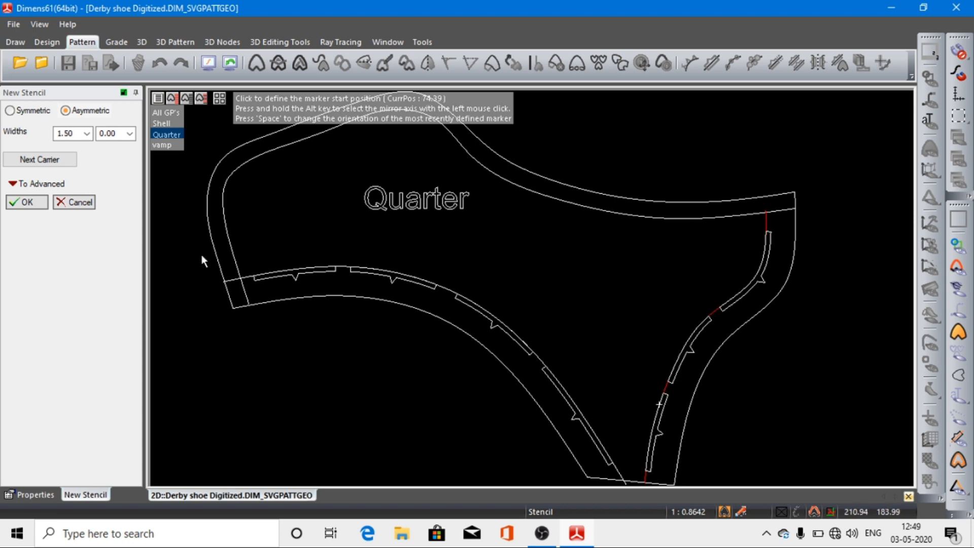
pyautogui.click(29, 160)
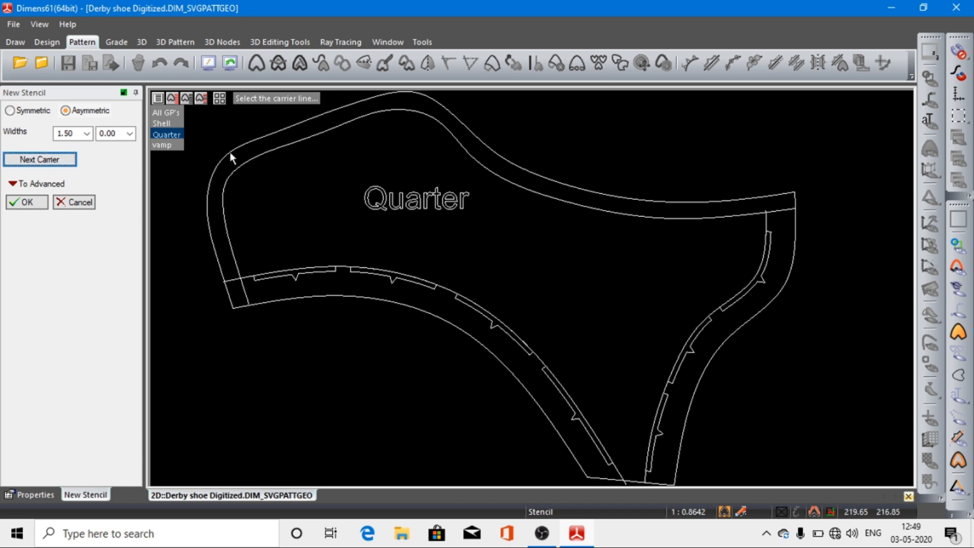
pyautogui.click(236, 263)
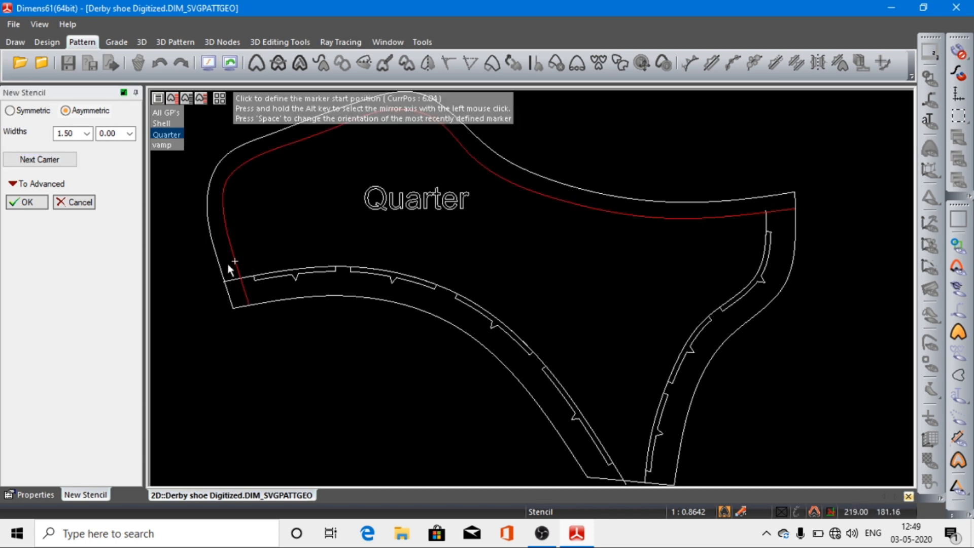
pyautogui.click(226, 267)
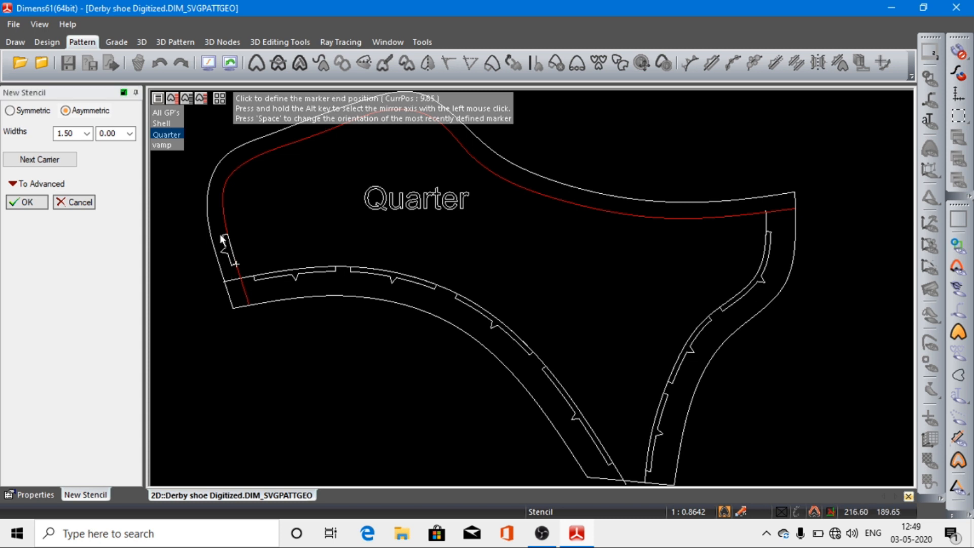
pyautogui.click(219, 216)
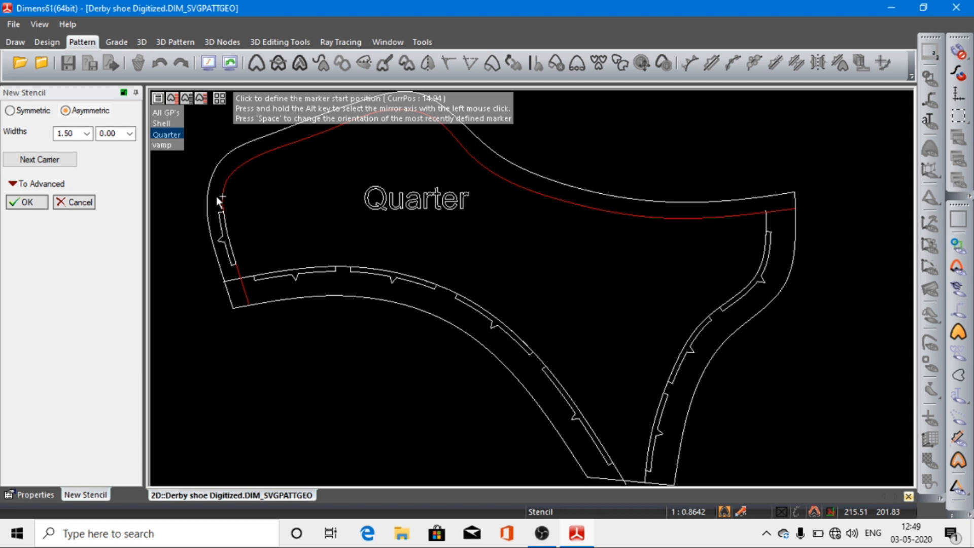
pyautogui.click(216, 196)
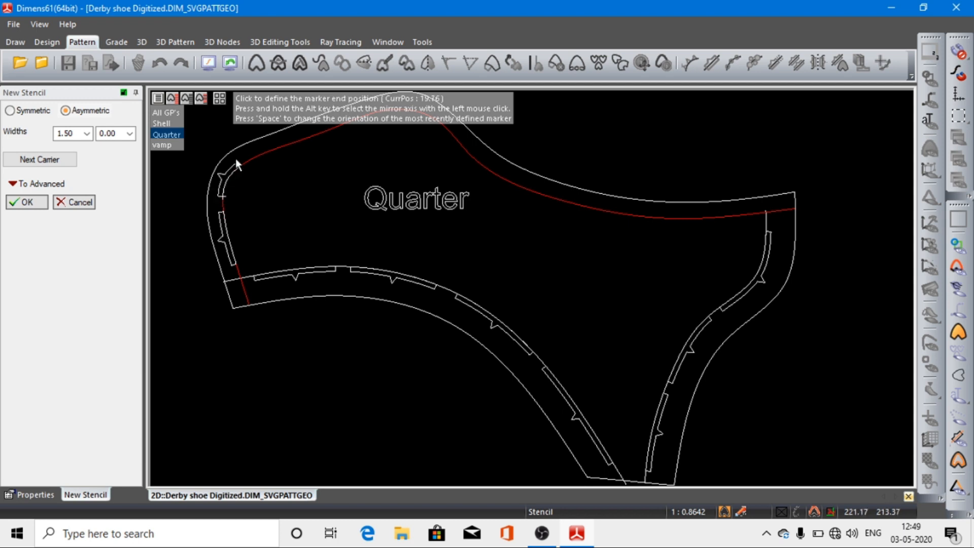
pyautogui.click(275, 148)
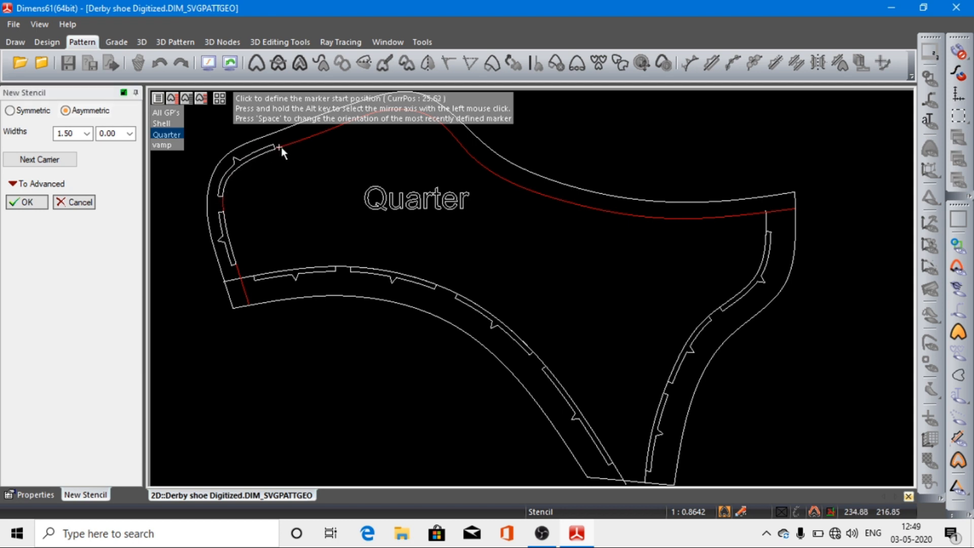
pyautogui.click(287, 145)
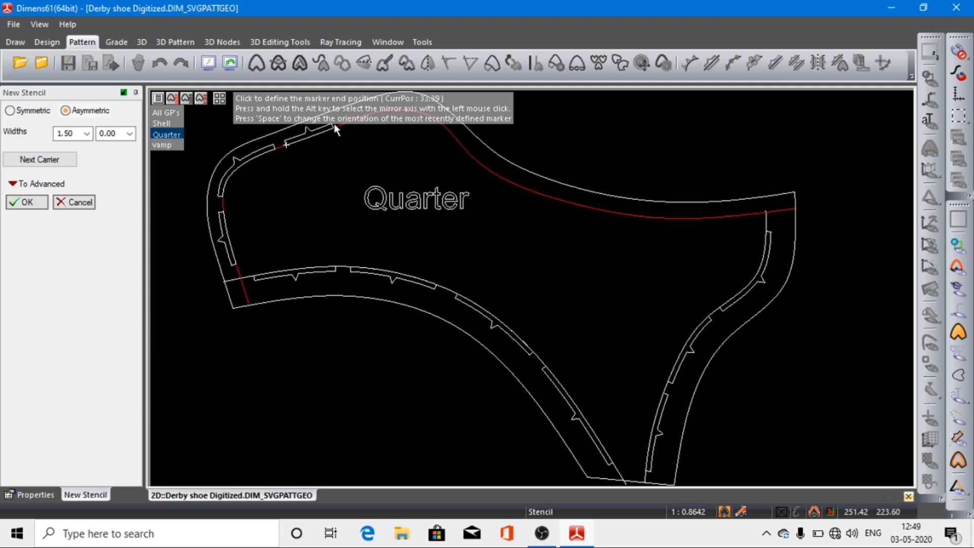
pyautogui.click(360, 121)
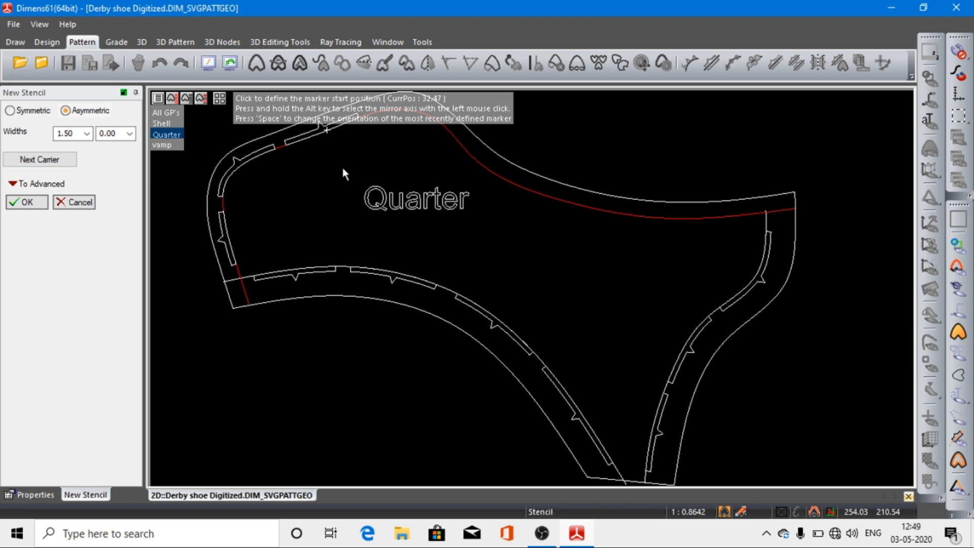
pyautogui.click(214, 65)
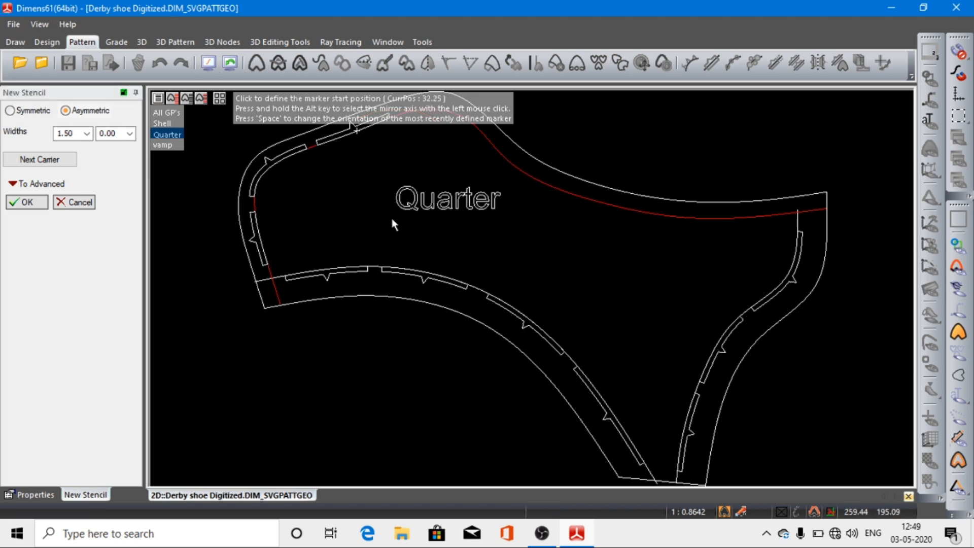
pyautogui.scroll(-5, 392, 219)
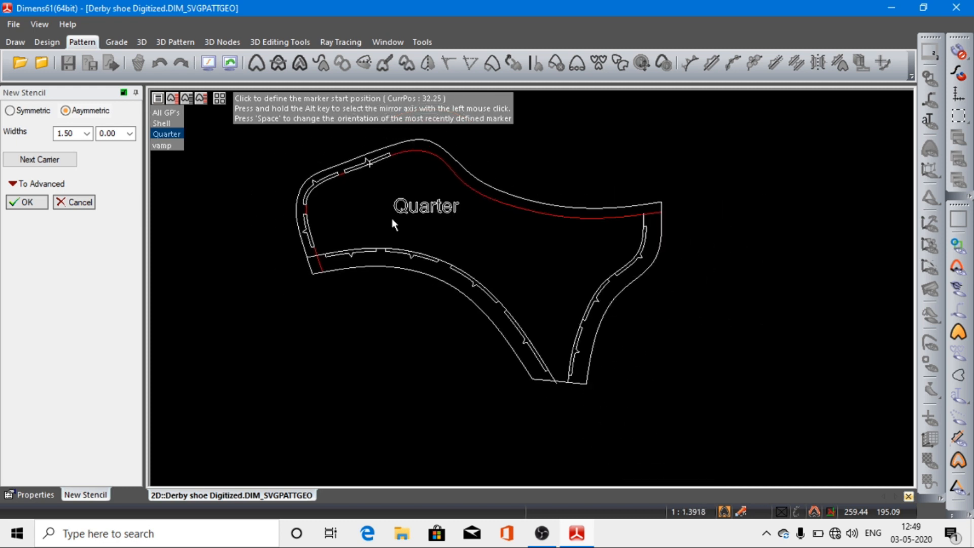
pyautogui.click(404, 171)
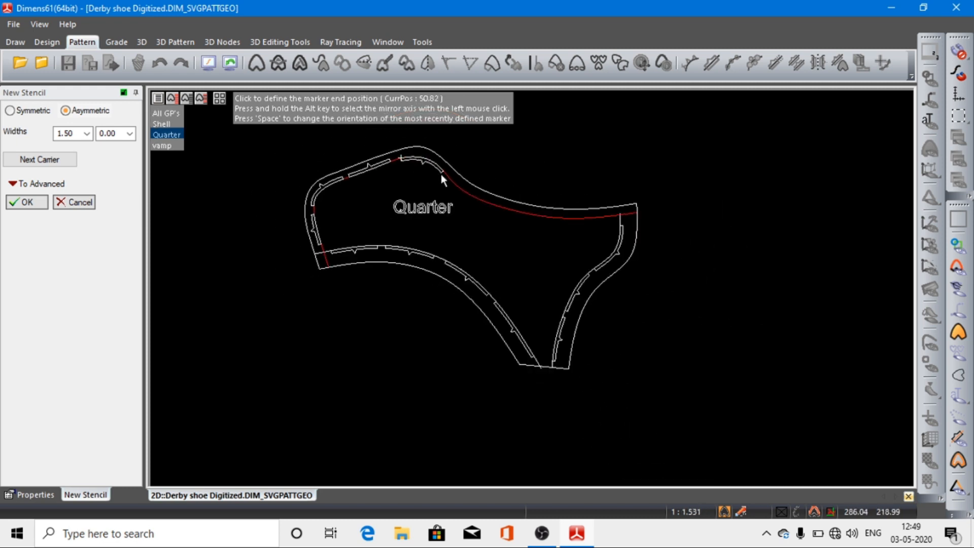
pyautogui.click(461, 185)
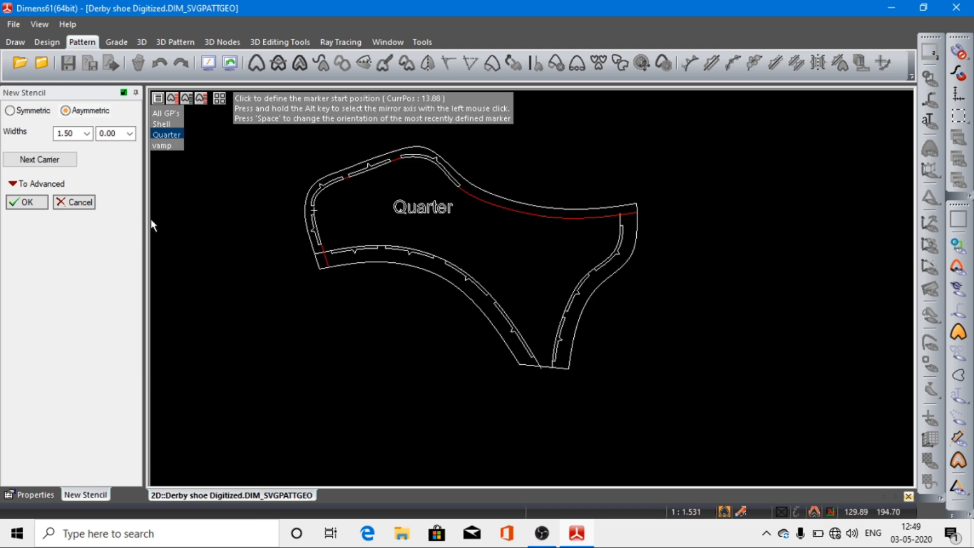
pyautogui.click(75, 202)
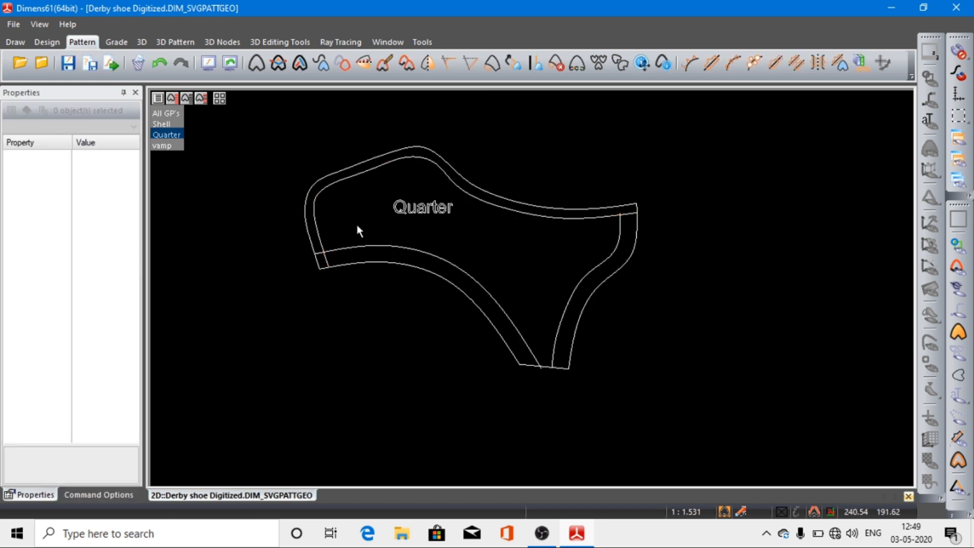
# Step: Add three asymmetric stencil slots, widths 1.50 and 0.00, with gaps between them along Quarter's inner lower curve
pyautogui.click(710, 64)
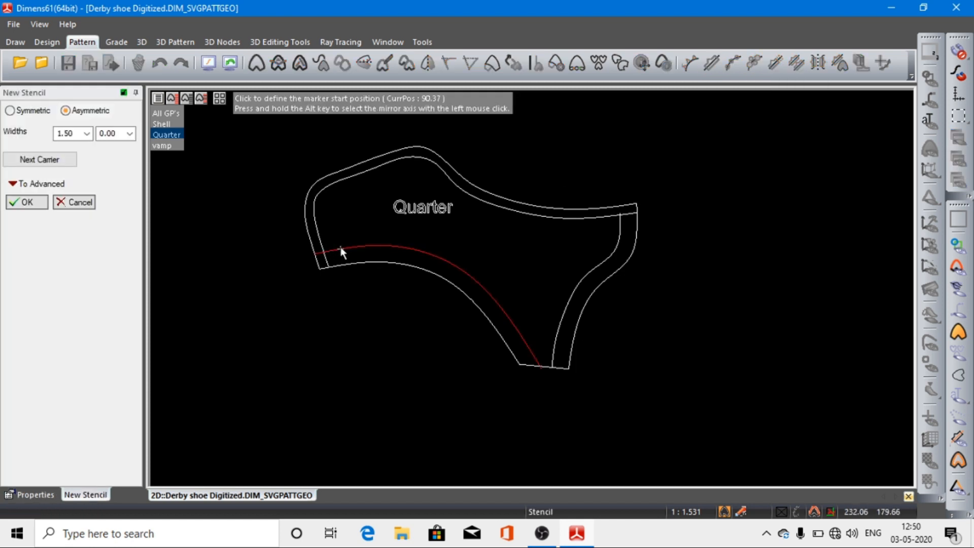
pyautogui.click(337, 249)
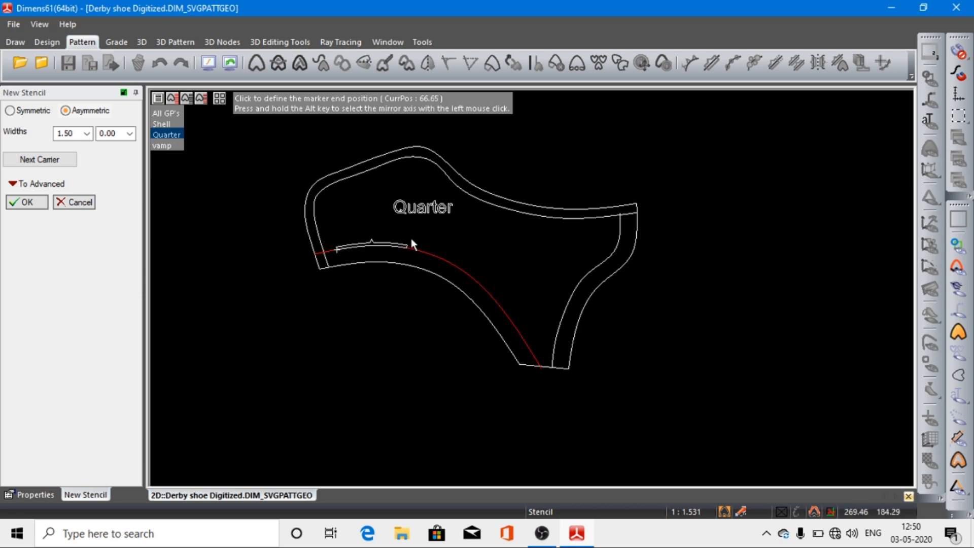
pyautogui.click(411, 266)
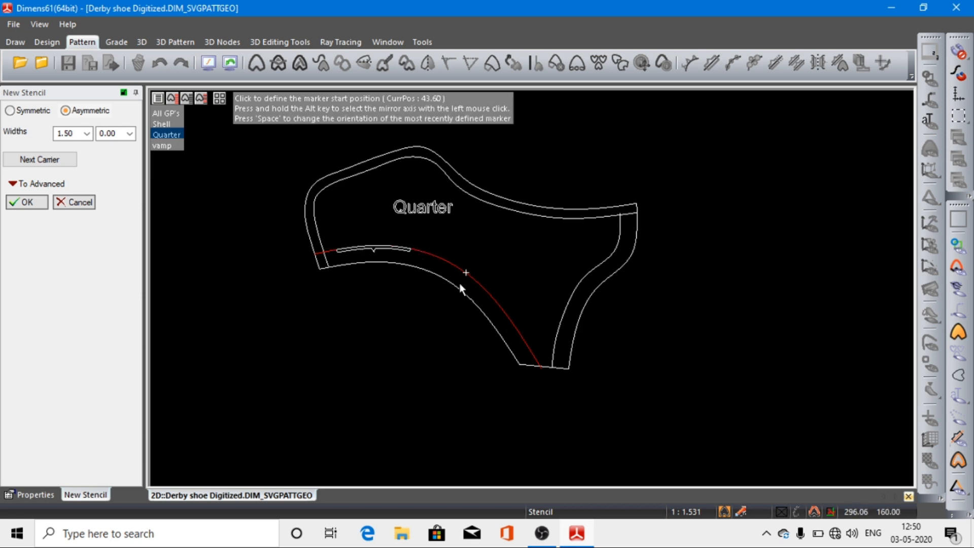
pyautogui.click(425, 271)
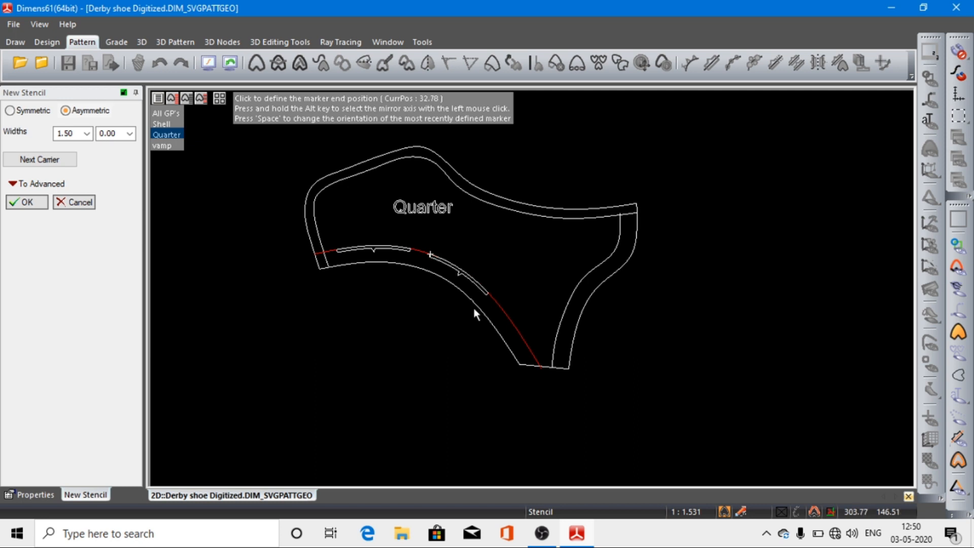
pyautogui.click(490, 301)
pyautogui.click(493, 304)
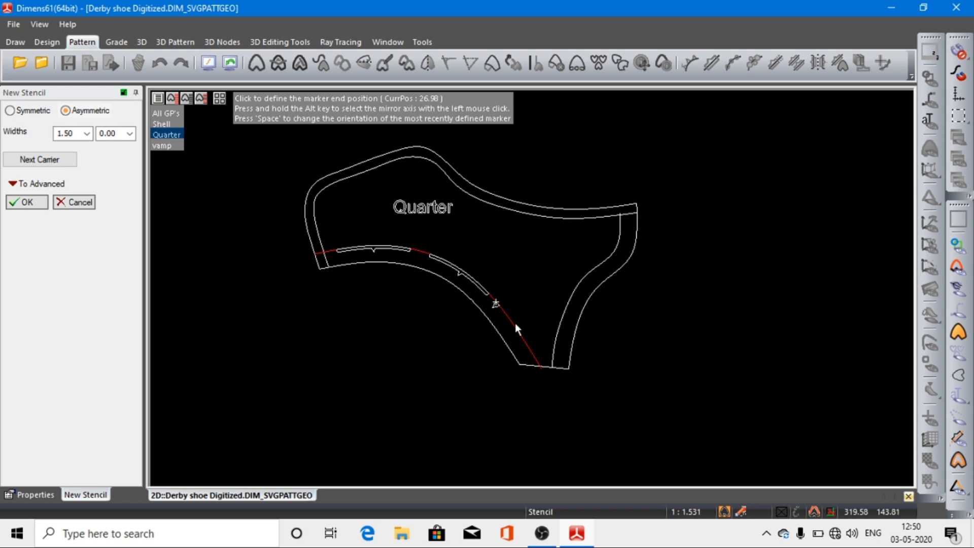
pyautogui.click(527, 352)
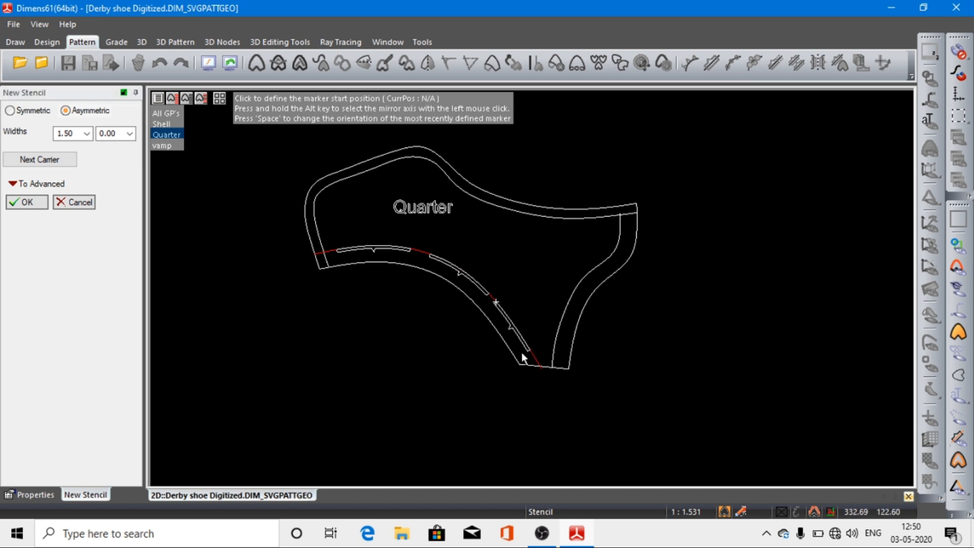
# Step: Add three stencil slots with widths 1.50 and 0.00 along Quarter's inner heel-side curve, leaving short gaps between them
pyautogui.click(39, 164)
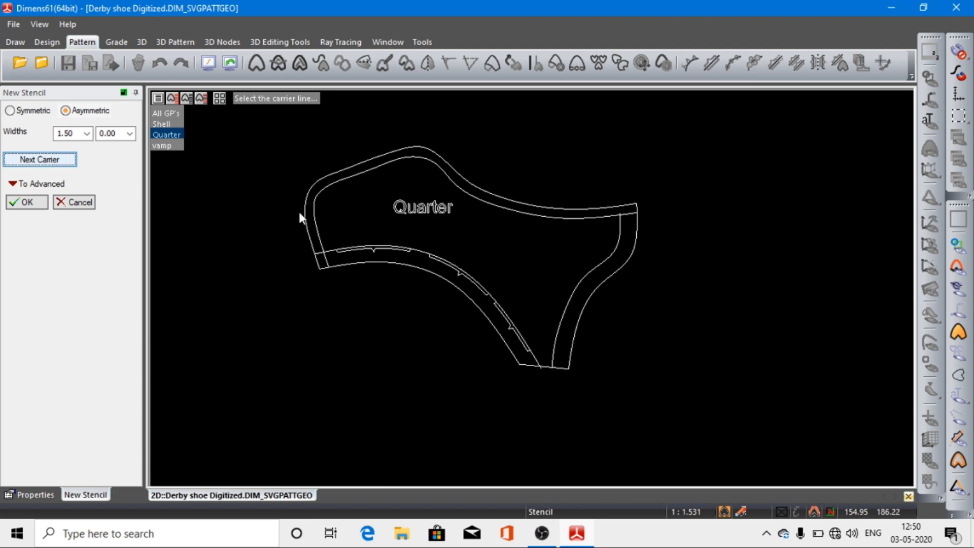
pyautogui.click(619, 226)
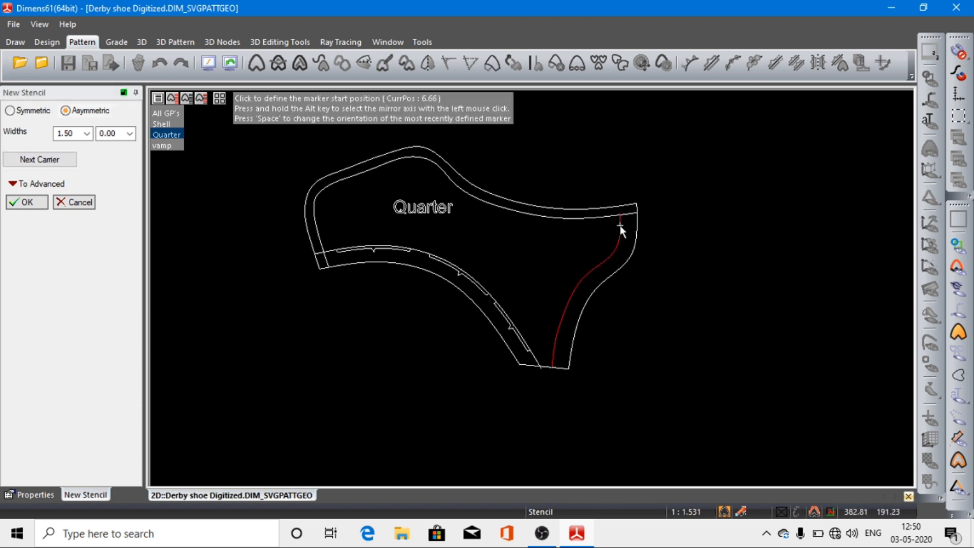
pyautogui.click(620, 225)
pyautogui.click(606, 283)
pyautogui.click(590, 278)
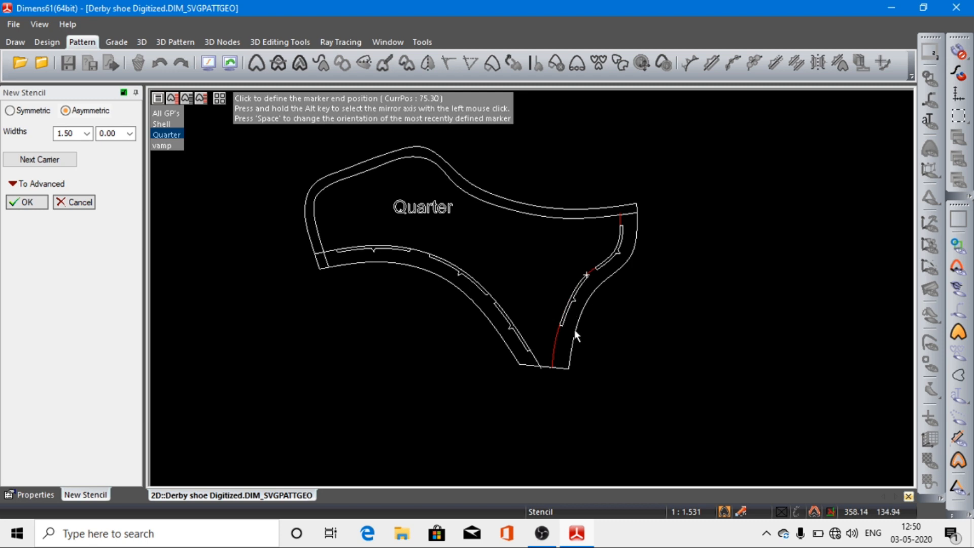
pyautogui.click(563, 331)
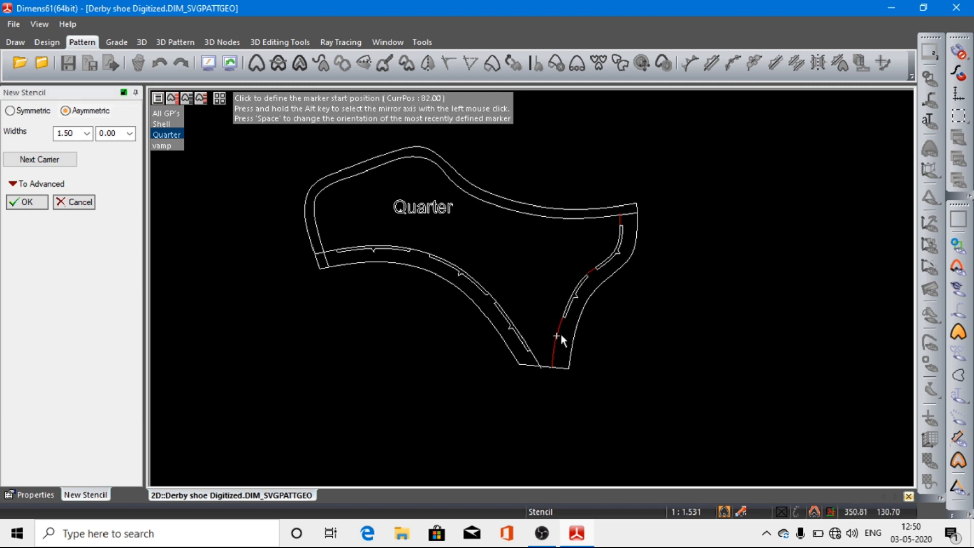
pyautogui.click(563, 330)
pyautogui.click(562, 357)
# Step: Add five stencil slots, widths 1.50 and 0.00, along Quarter's inner topline curve from its front edge to the heel, and apply all the stencils
pyautogui.click(56, 162)
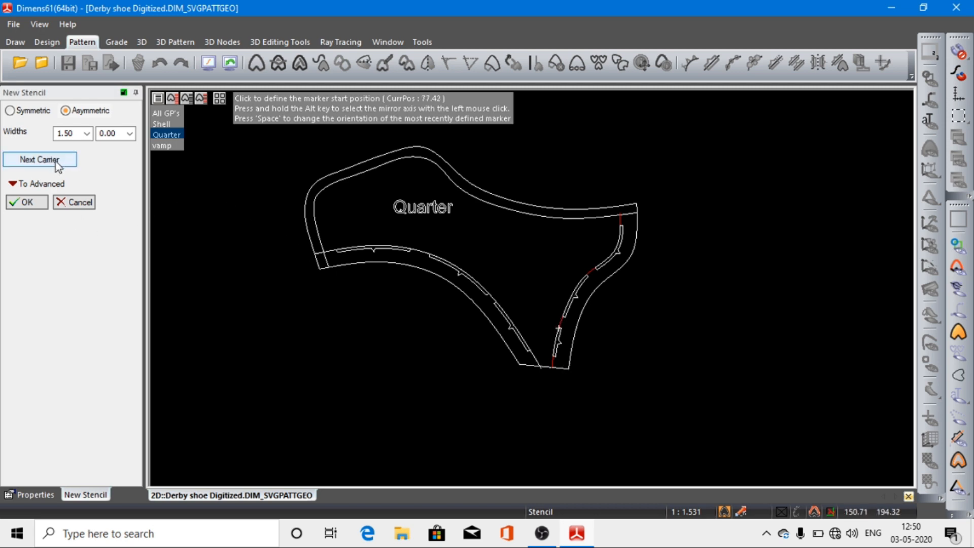
pyautogui.click(322, 241)
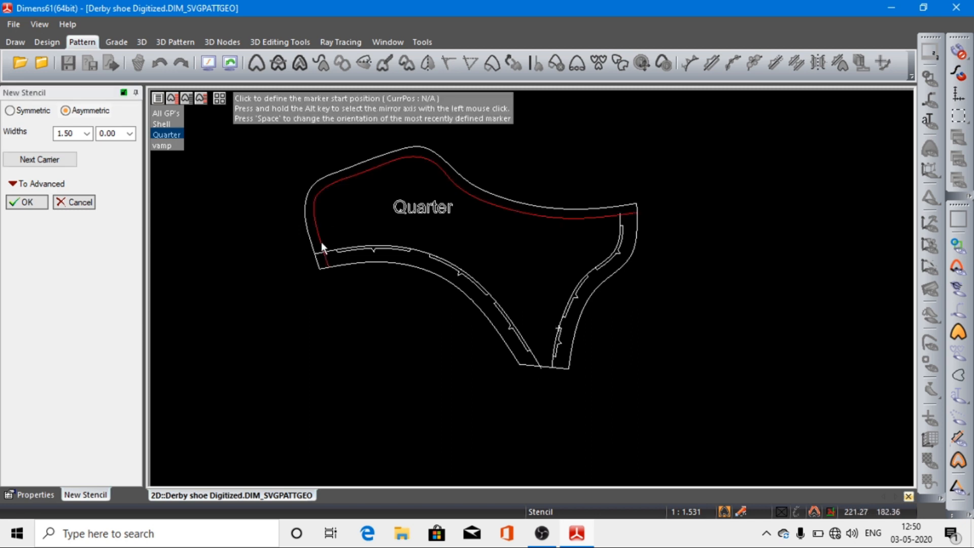
pyautogui.click(327, 244)
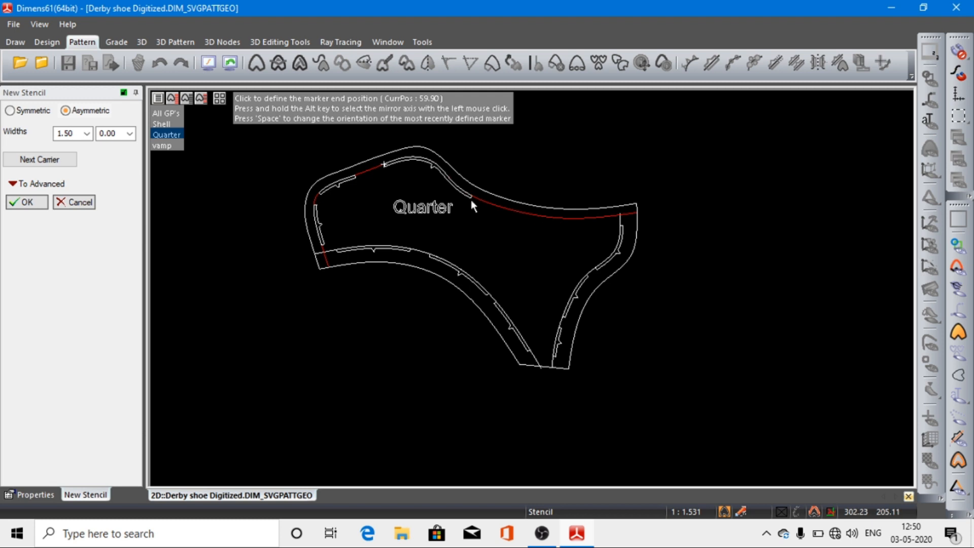
pyautogui.click(459, 191)
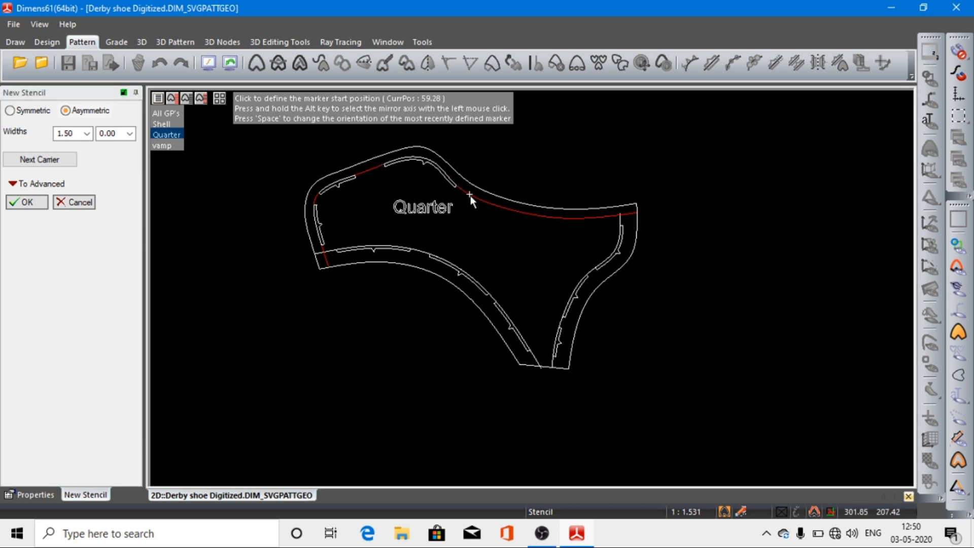
pyautogui.click(468, 194)
pyautogui.click(529, 222)
pyautogui.click(546, 224)
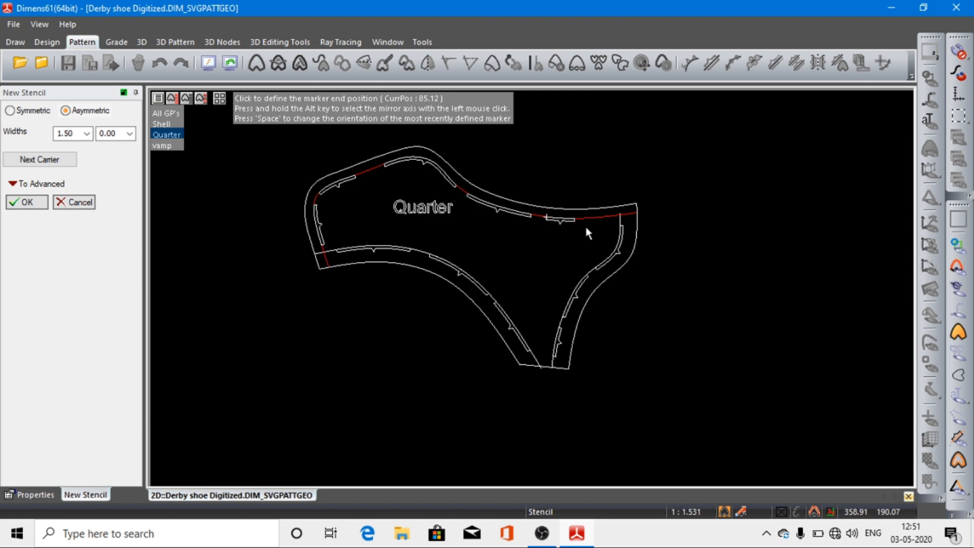
pyautogui.click(615, 224)
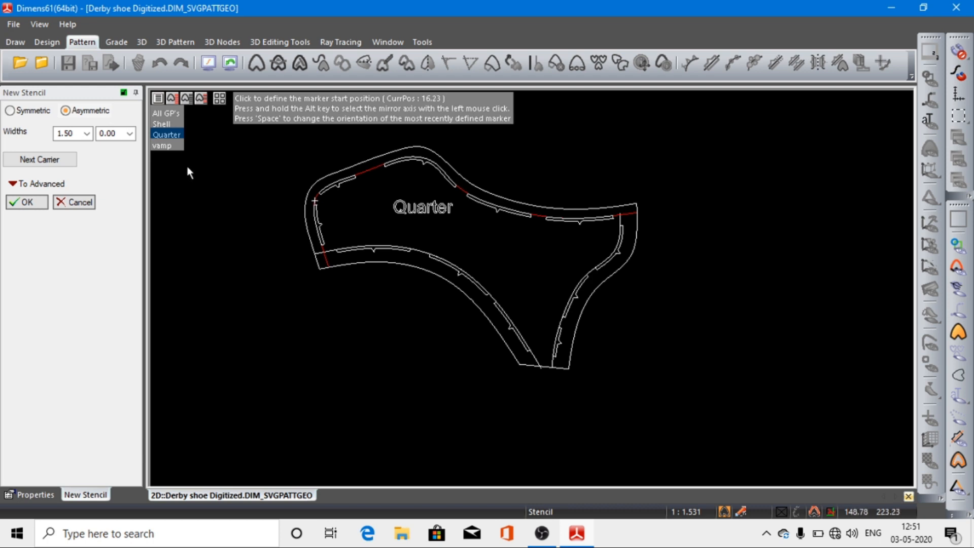
pyautogui.click(176, 124)
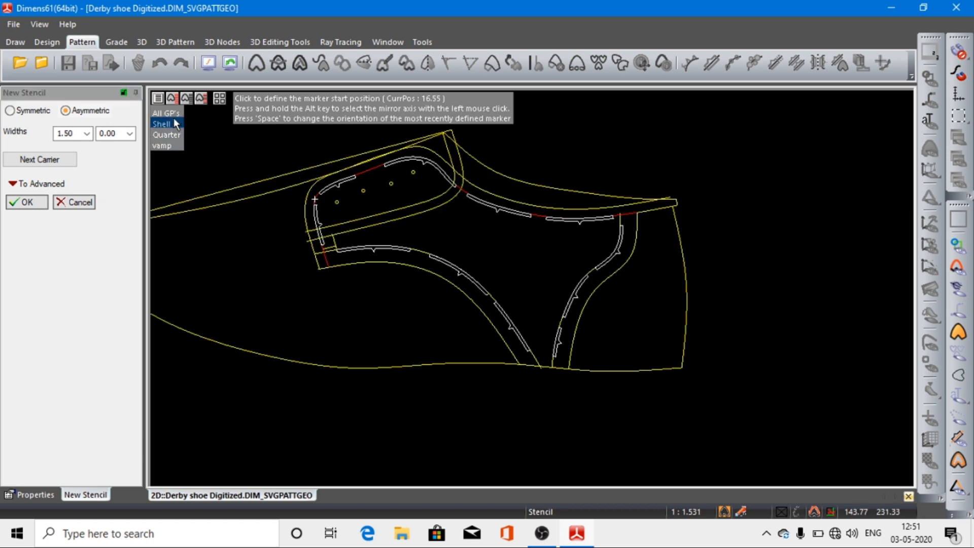
pyautogui.click(27, 202)
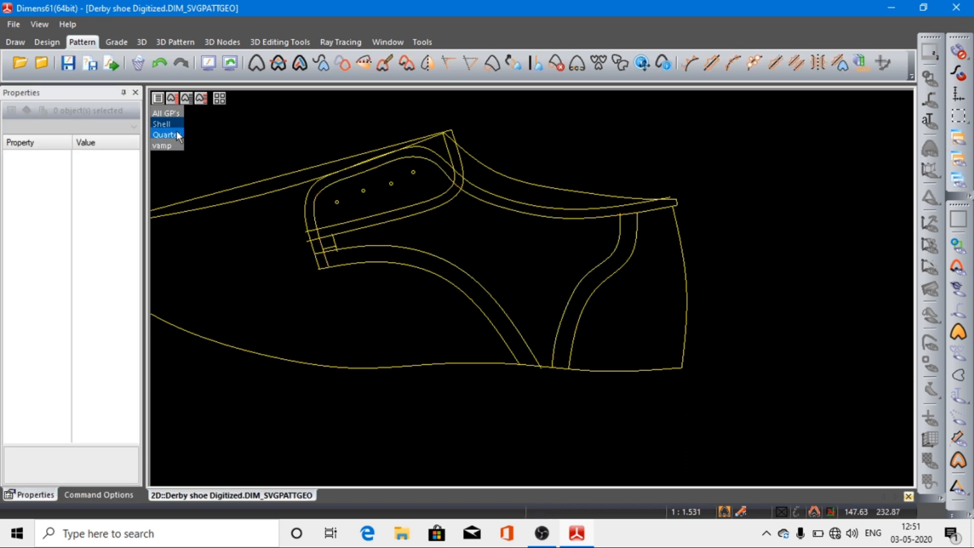
# Step: Display the Quarter pattern together with the Shell style lines
pyautogui.moveTo(177, 132)
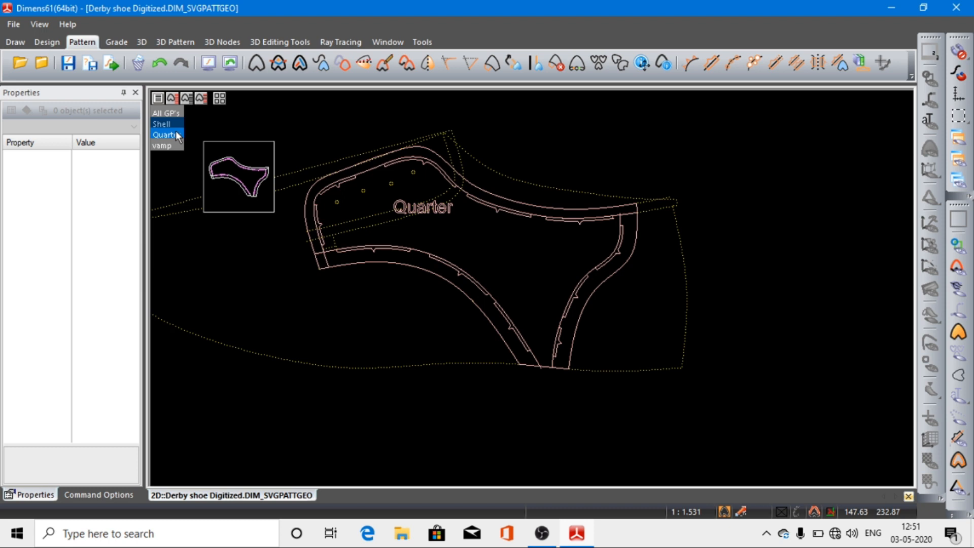
pyautogui.click(175, 125)
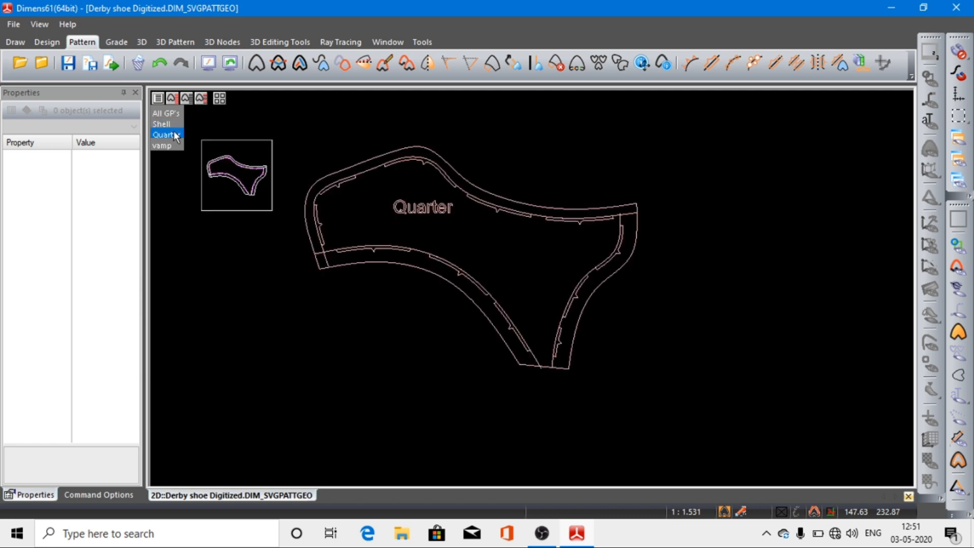
pyautogui.click(174, 133)
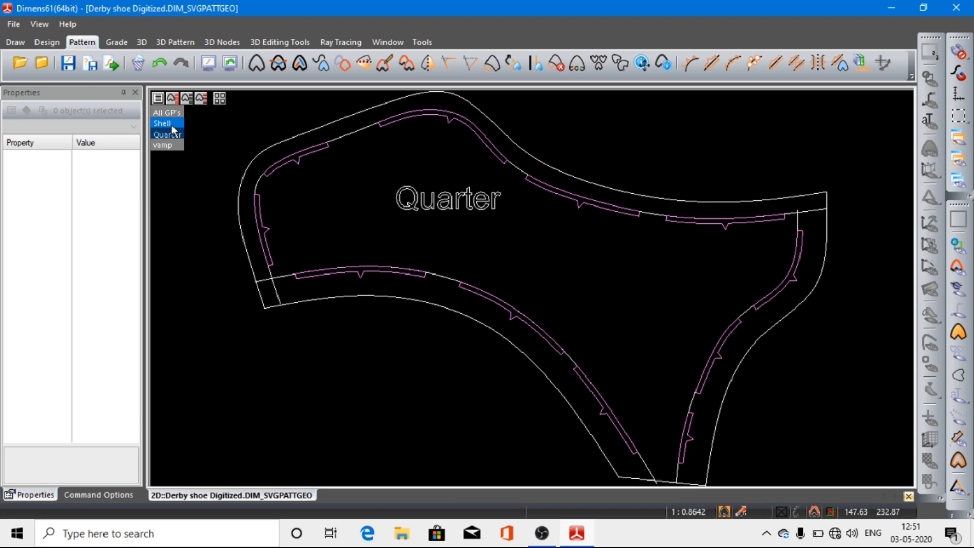
pyautogui.click(172, 125)
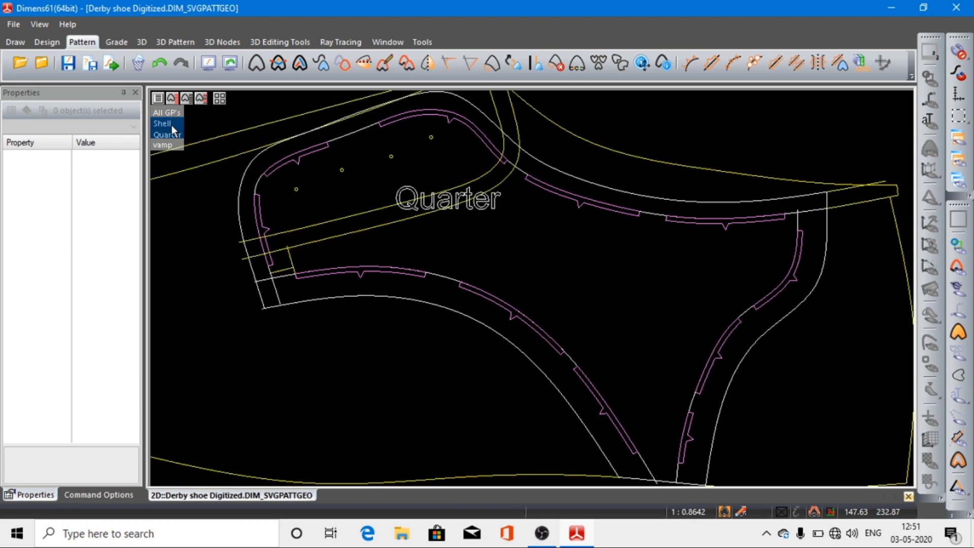
pyautogui.click(301, 64)
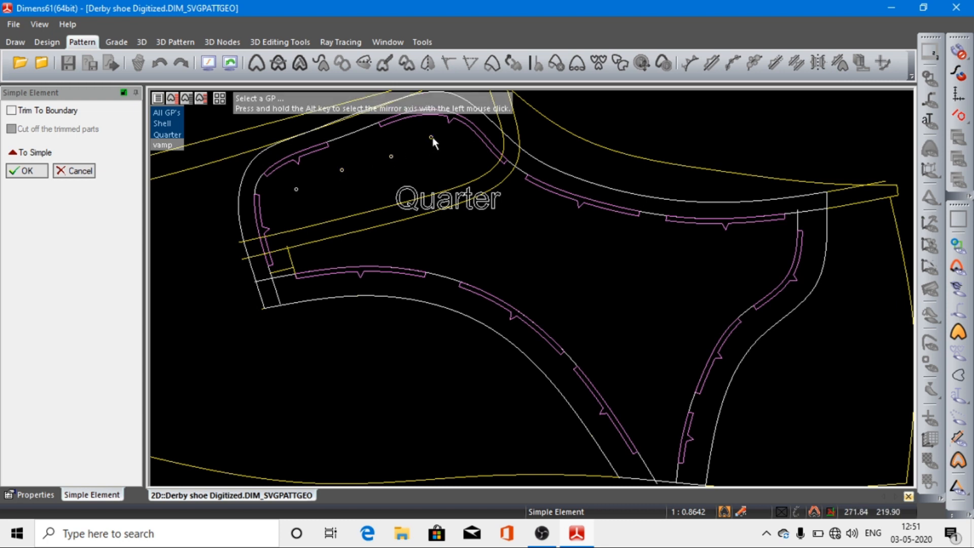
pyautogui.click(169, 133)
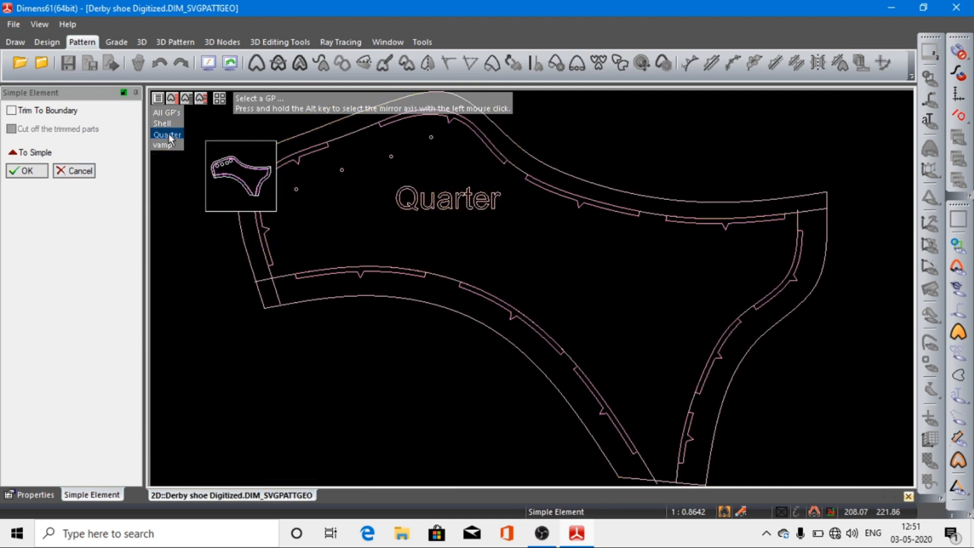
pyautogui.moveTo(313, 217)
pyautogui.mouseDown()
pyautogui.moveTo(408, 140)
pyautogui.moveTo(311, 220)
pyautogui.mouseUp()
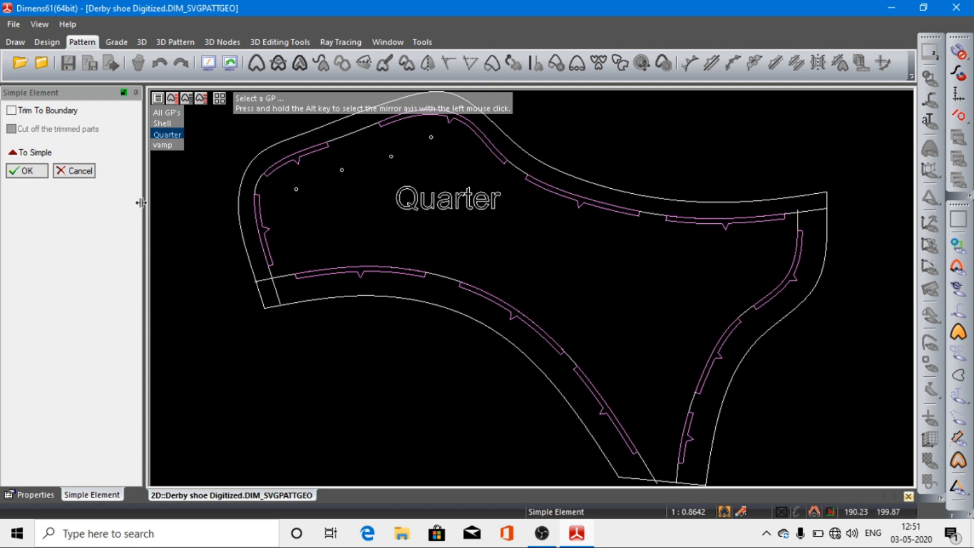
pyautogui.press('super')
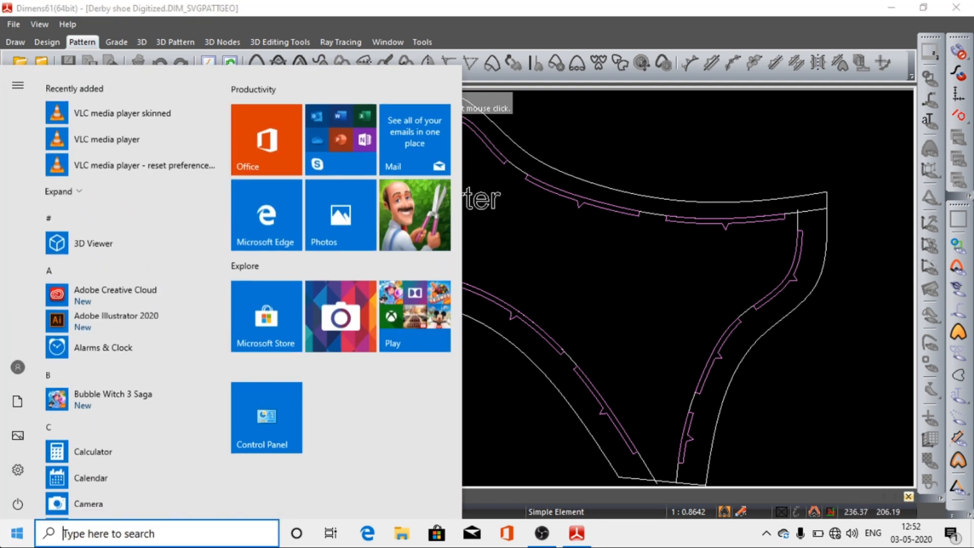
pyautogui.click(675, 340)
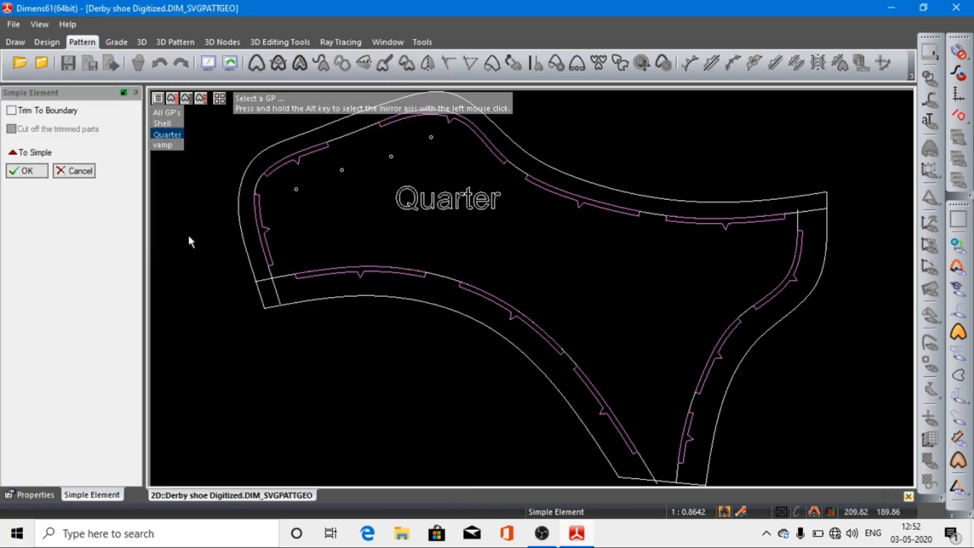
pyautogui.click(28, 171)
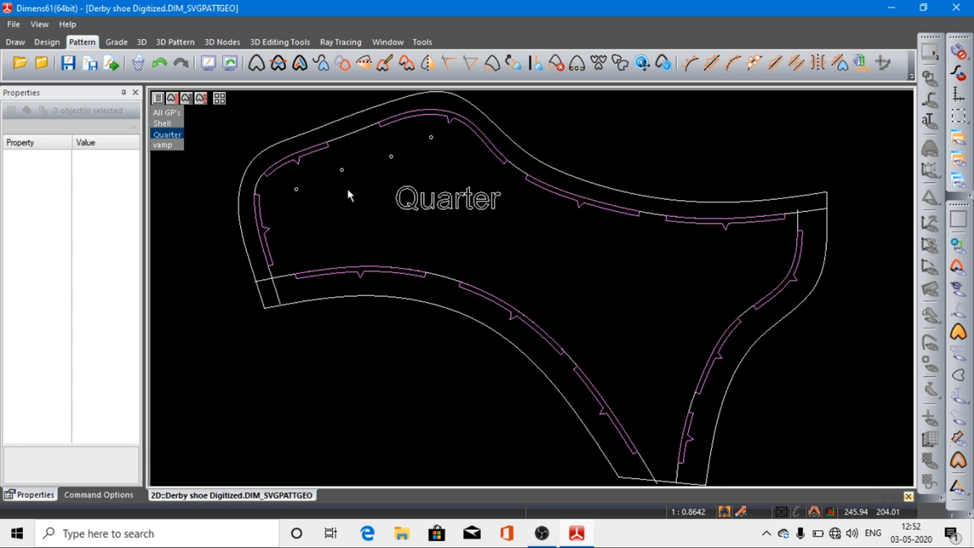
# Step: Show only the Shell style lines, hiding the Quarter pattern
pyautogui.click(165, 123)
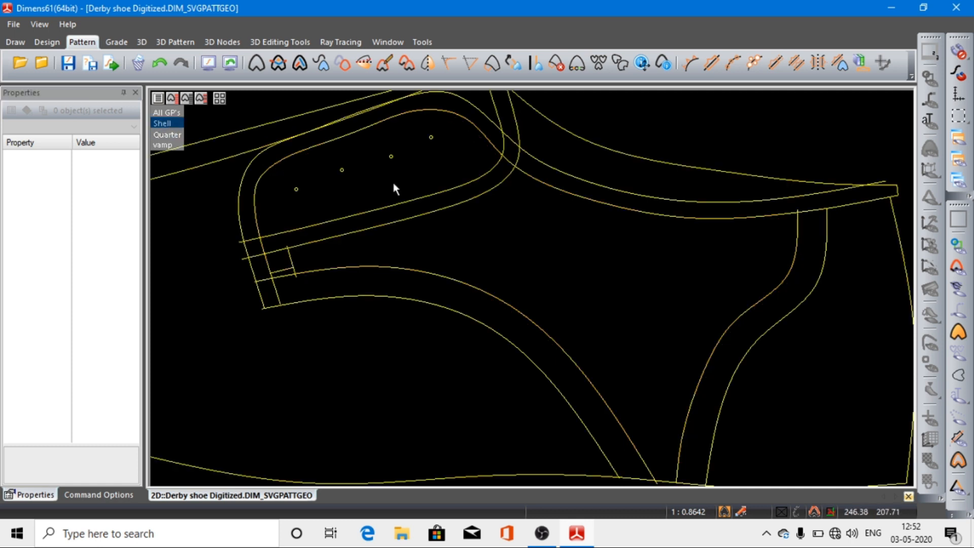
pyautogui.click(208, 63)
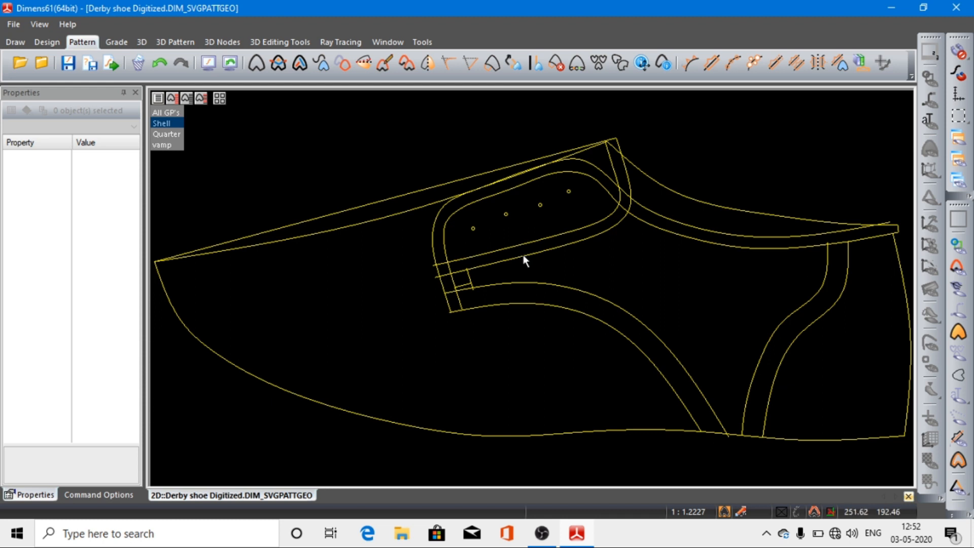
pyautogui.scroll(-1, 524, 261)
pyautogui.scroll(-1, 524, 260)
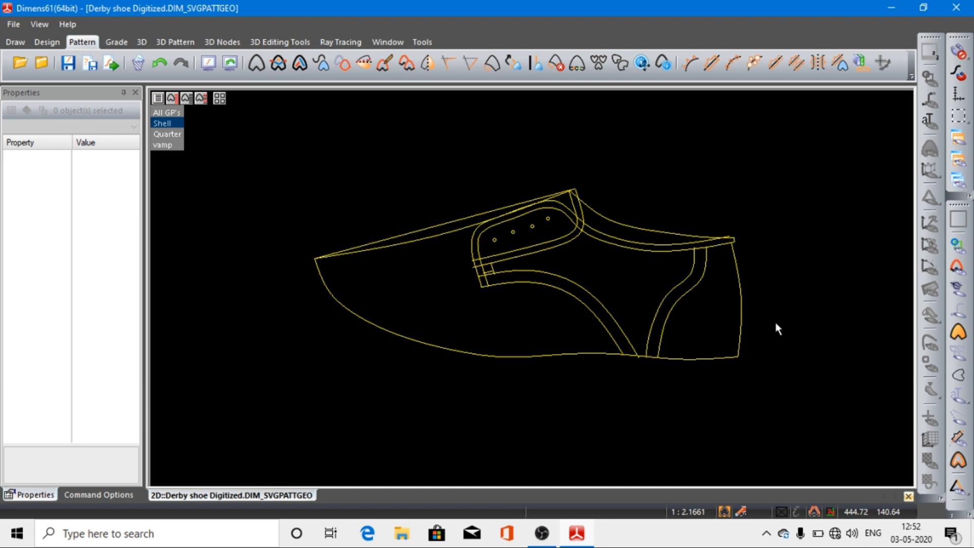
pyautogui.scroll(4, 750, 307)
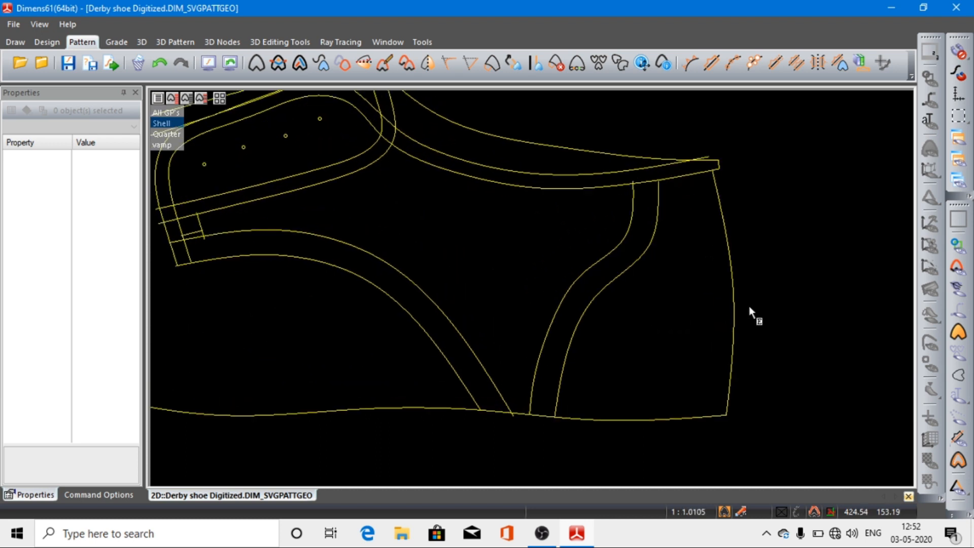
# Step: Draw a free two-point line from the heel curve's upper end, along its upper stretch and down to bottom-edge level outside the heel
pyautogui.click(14, 42)
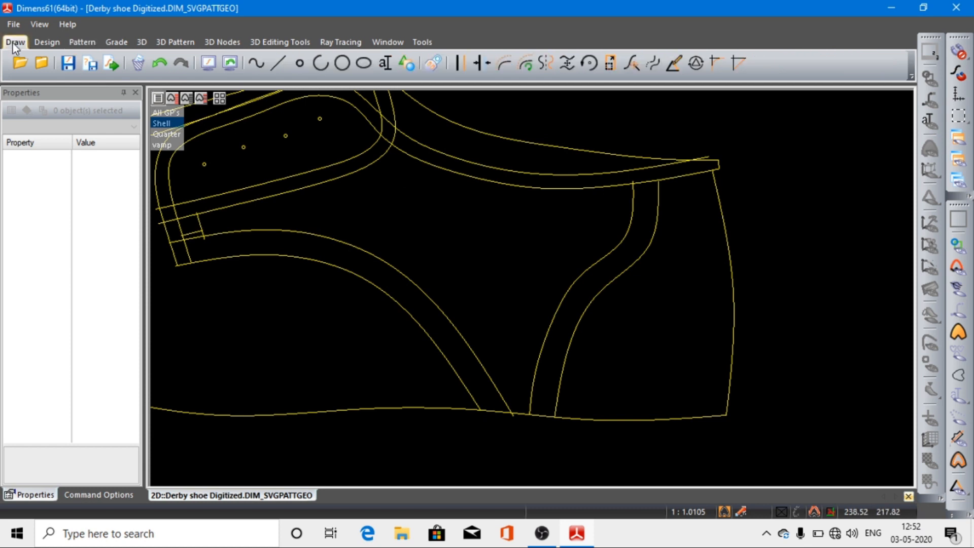
pyautogui.click(278, 63)
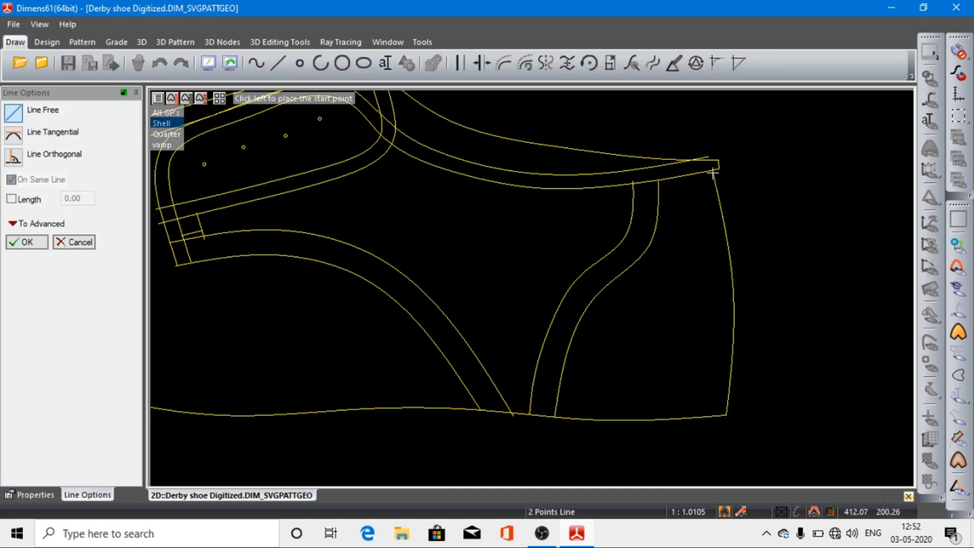
pyautogui.moveTo(699, 159); pyautogui.dragTo(785, 233, button='middle')
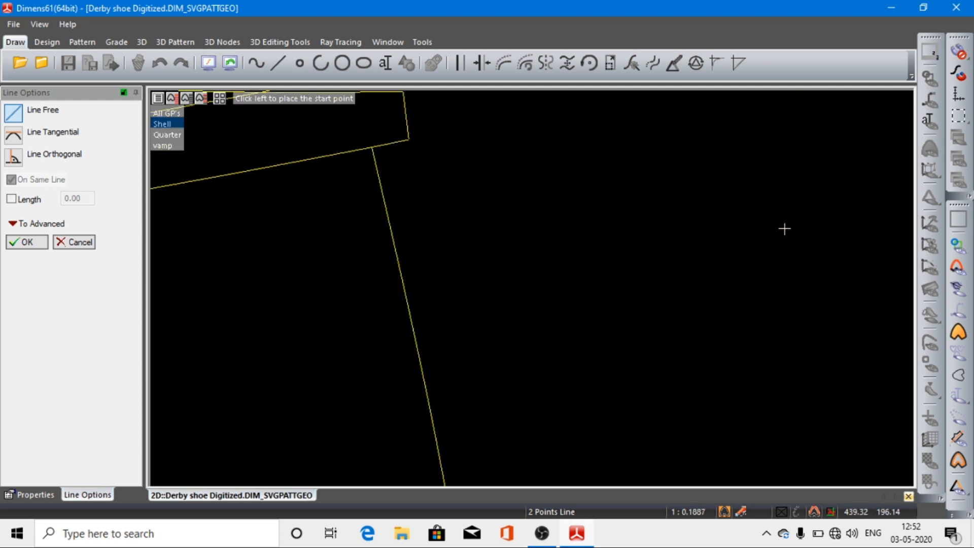
pyautogui.click(371, 147)
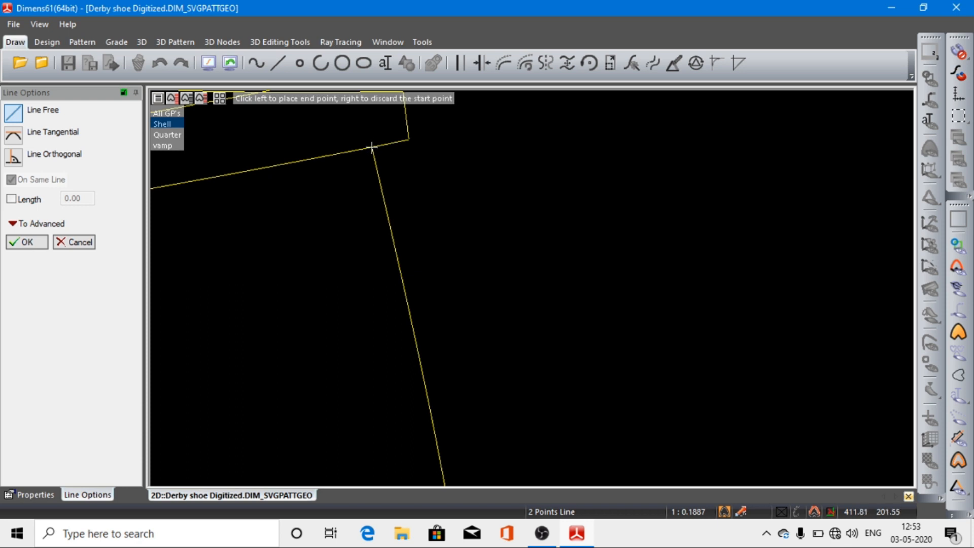
pyautogui.click(206, 62)
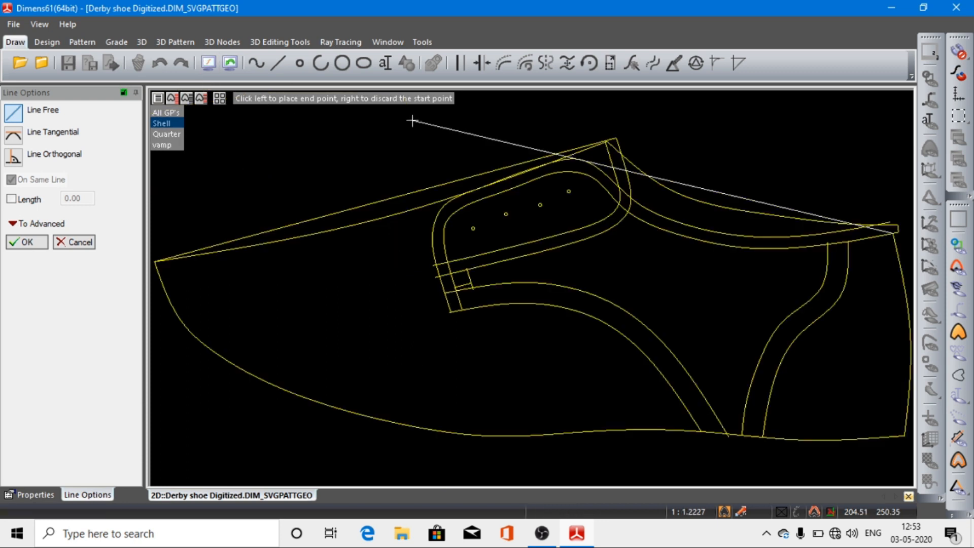
pyautogui.scroll(-2, 412, 121)
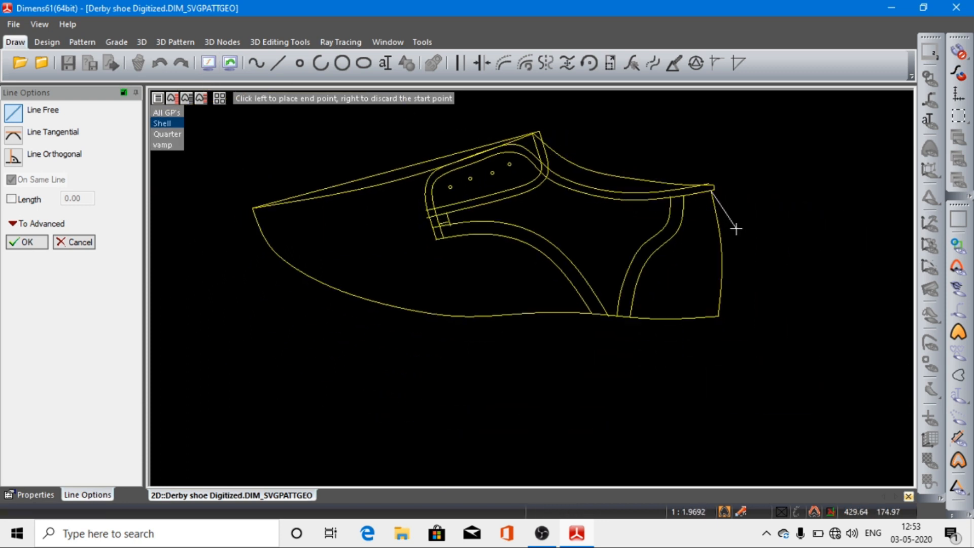
pyautogui.scroll(3, 736, 228)
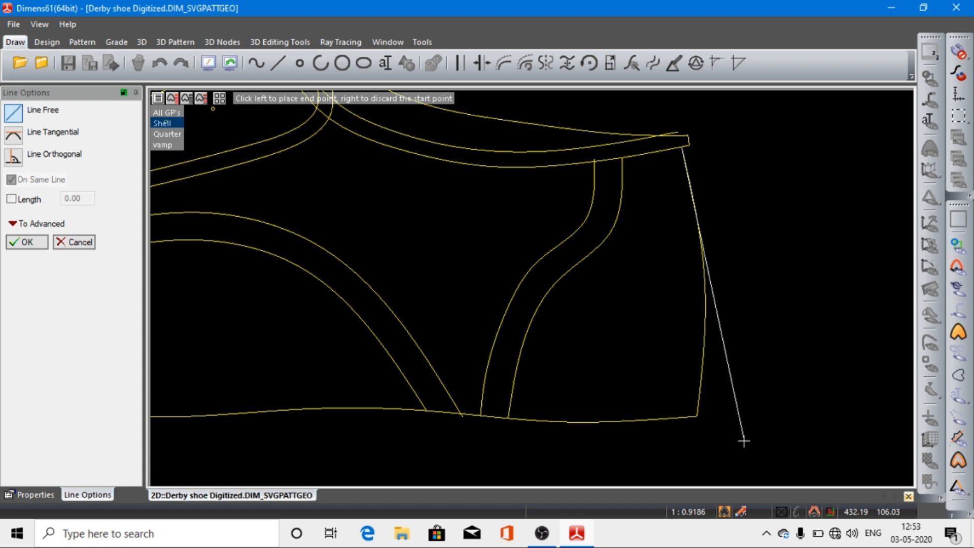
pyautogui.click(743, 422)
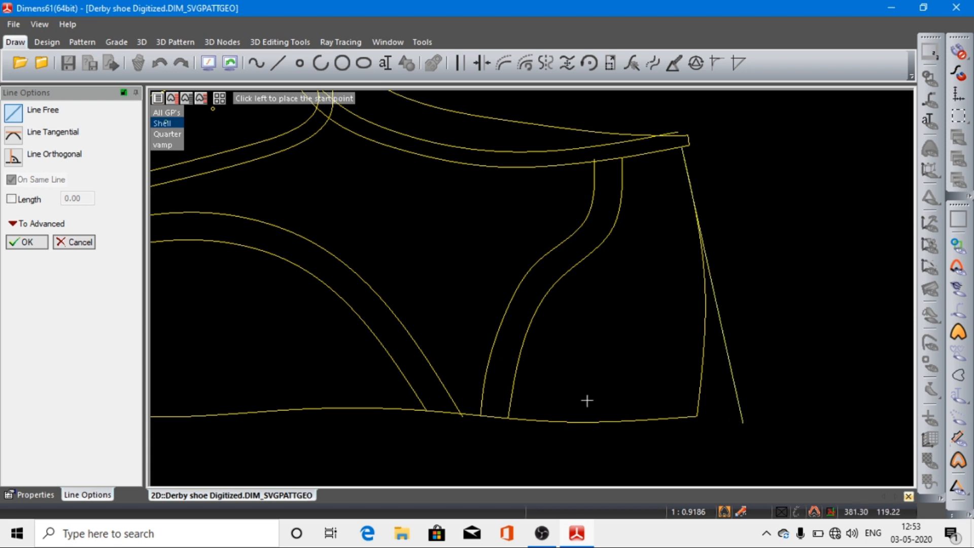
pyautogui.click(25, 243)
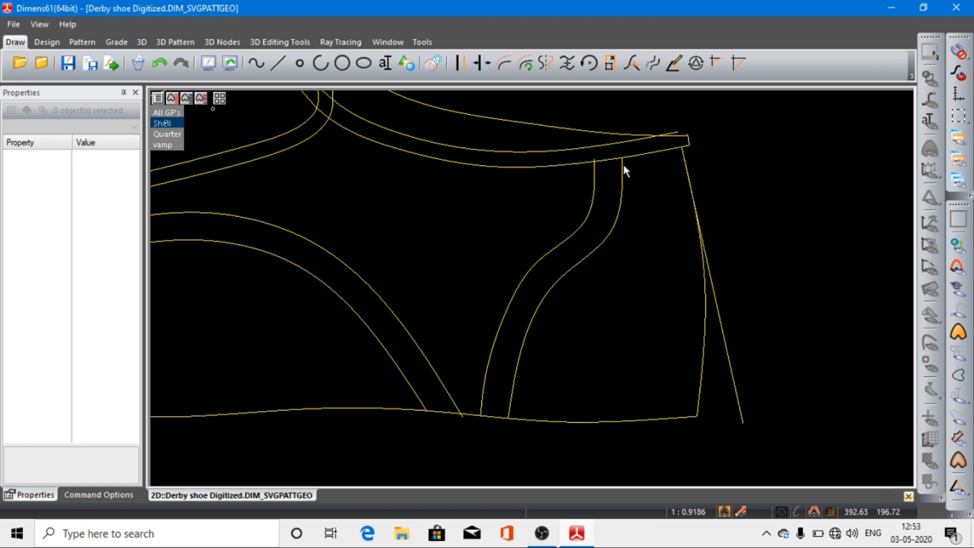
# Step: Extend the front counter curve's upper end slightly past the upper topline curve and move its adjacent breakpoint up to smooth the extension
pyautogui.click(595, 178)
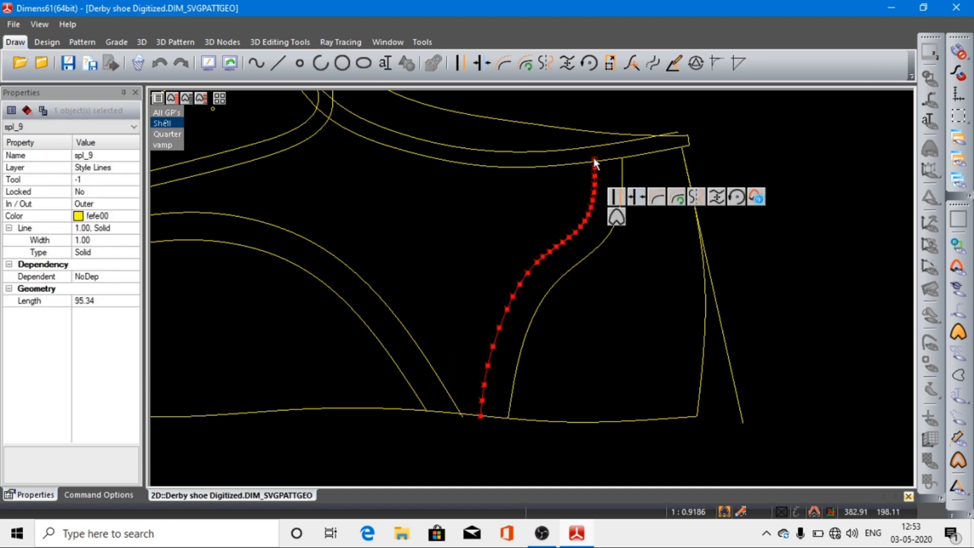
pyautogui.click(594, 160)
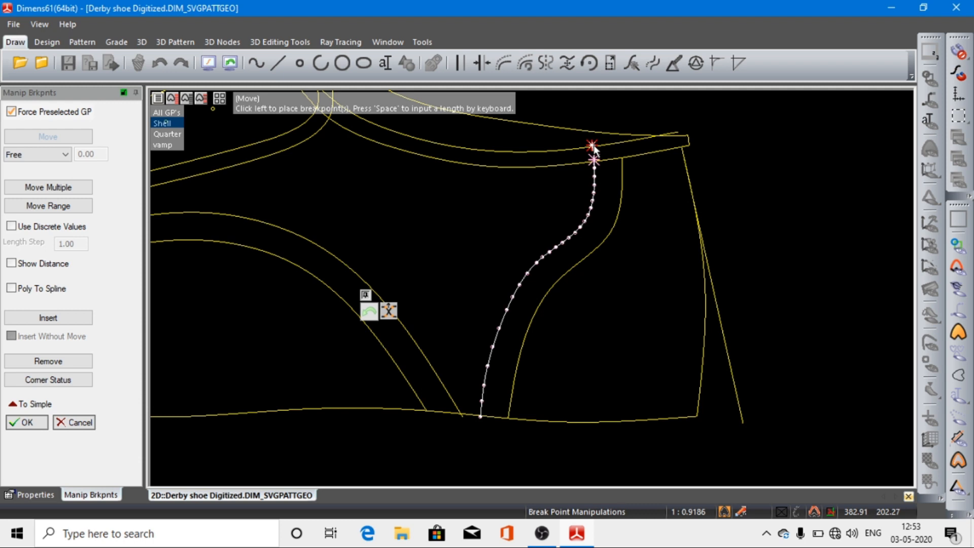
pyautogui.click(593, 146)
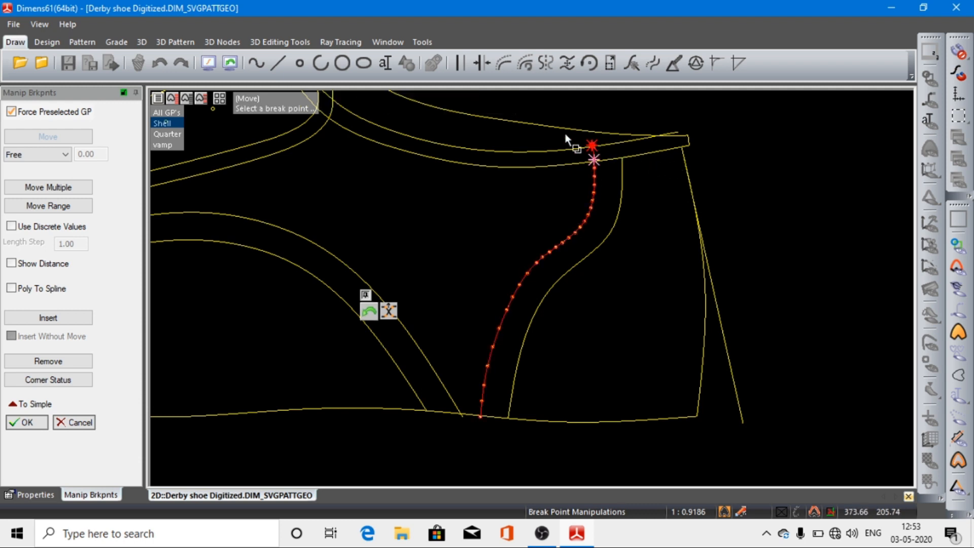
pyautogui.moveTo(562, 127); pyautogui.dragTo(658, 187)
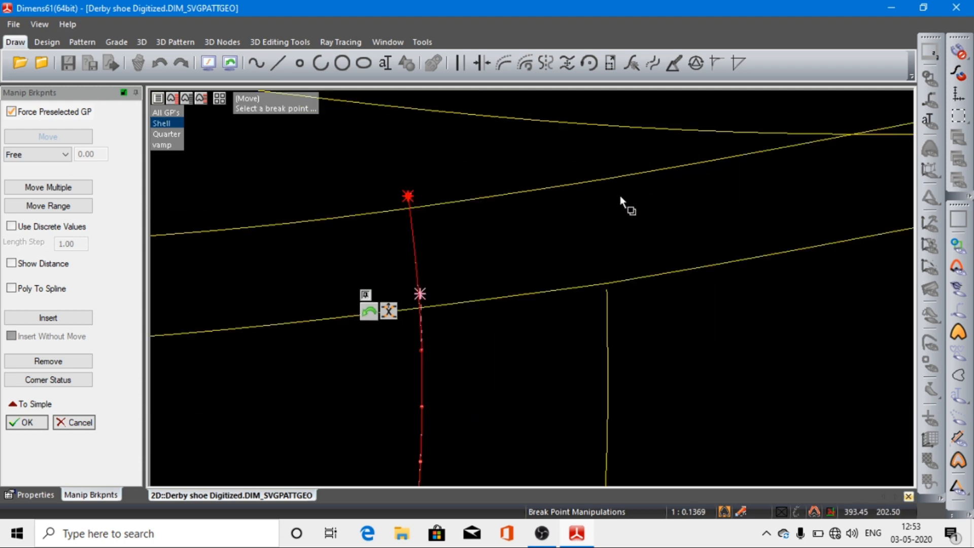
pyautogui.click(410, 193)
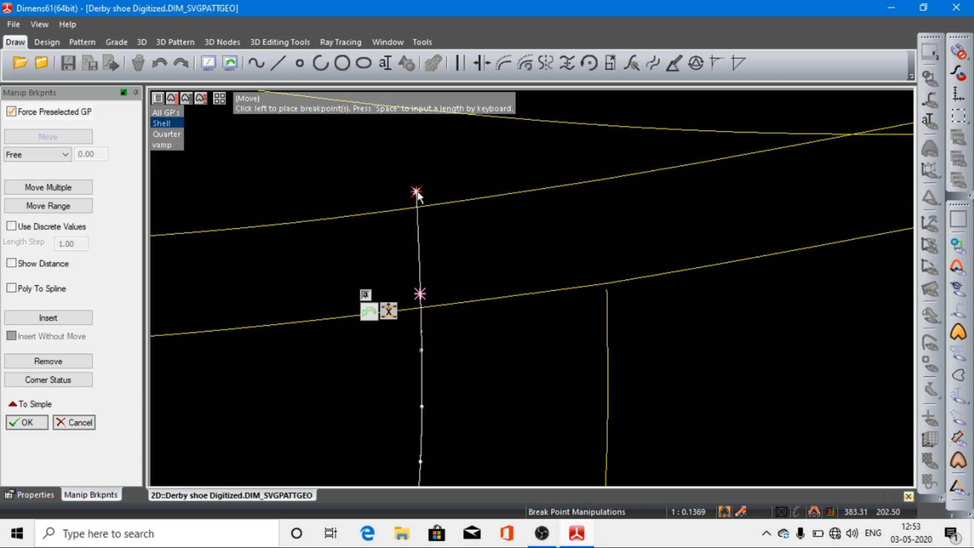
pyautogui.click(417, 195)
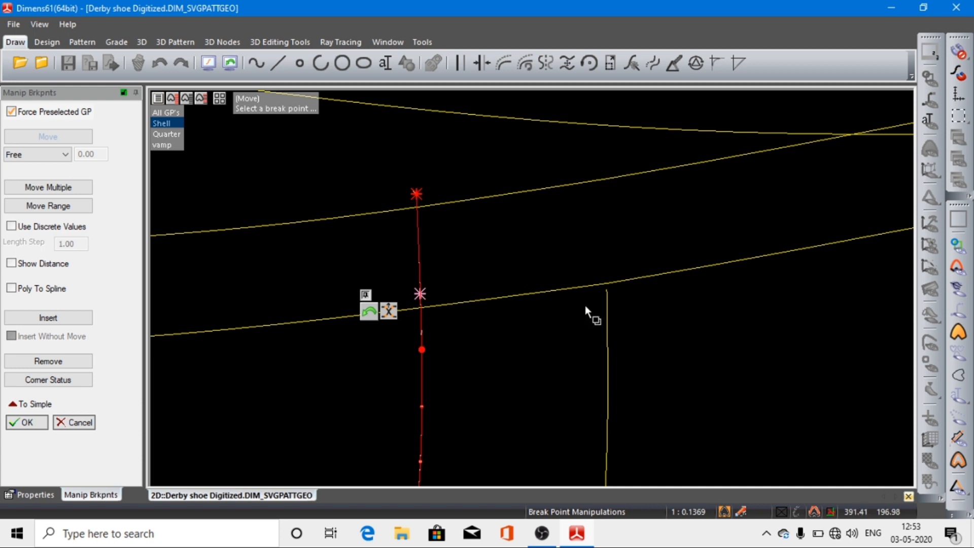
pyautogui.click(608, 296)
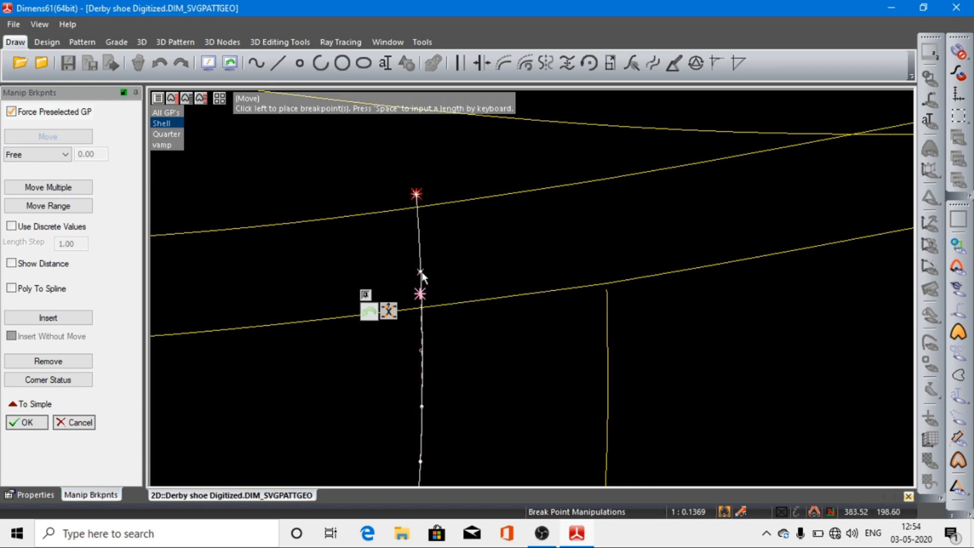
pyautogui.click(421, 272)
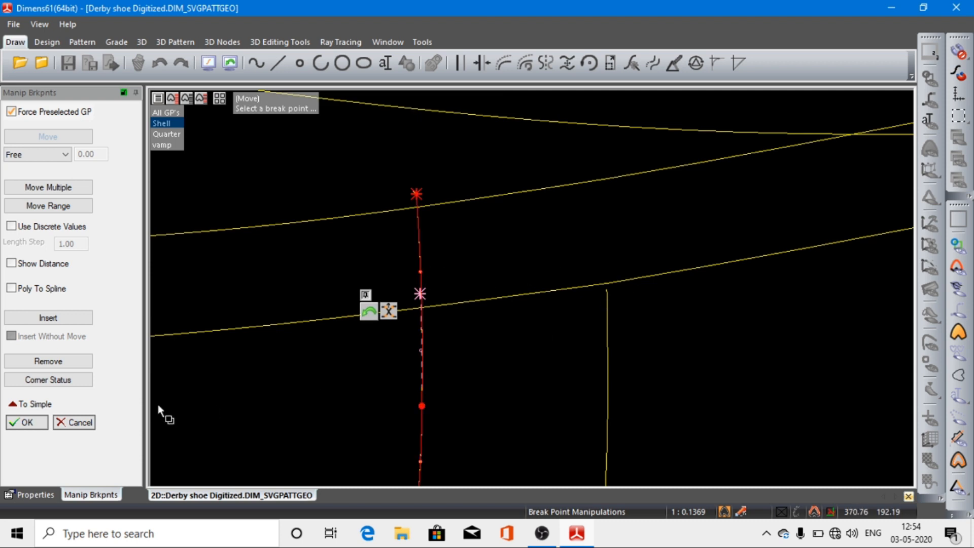
pyautogui.click(28, 423)
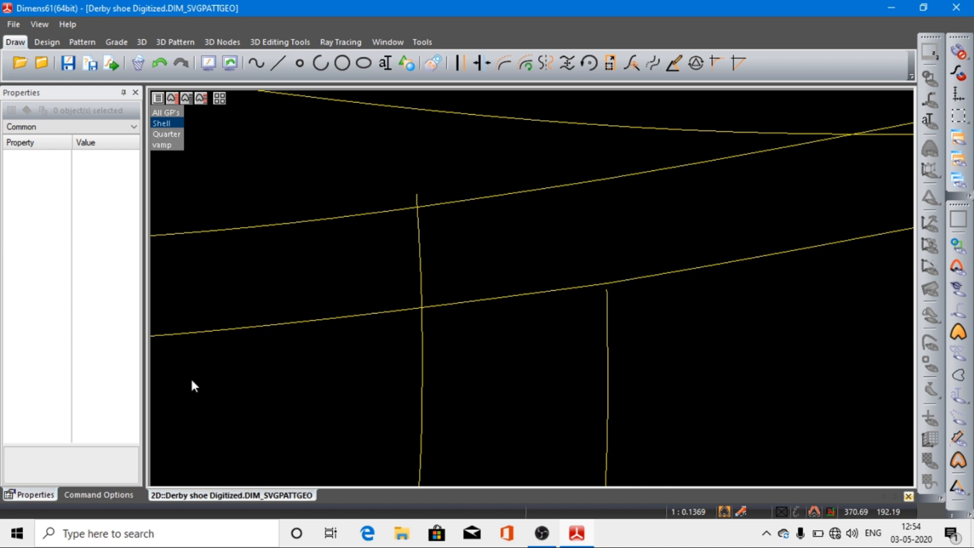
# Step: Extend the rear counter curve by moving its upper end breakpoint onto the upper topline curve
pyautogui.click(607, 303)
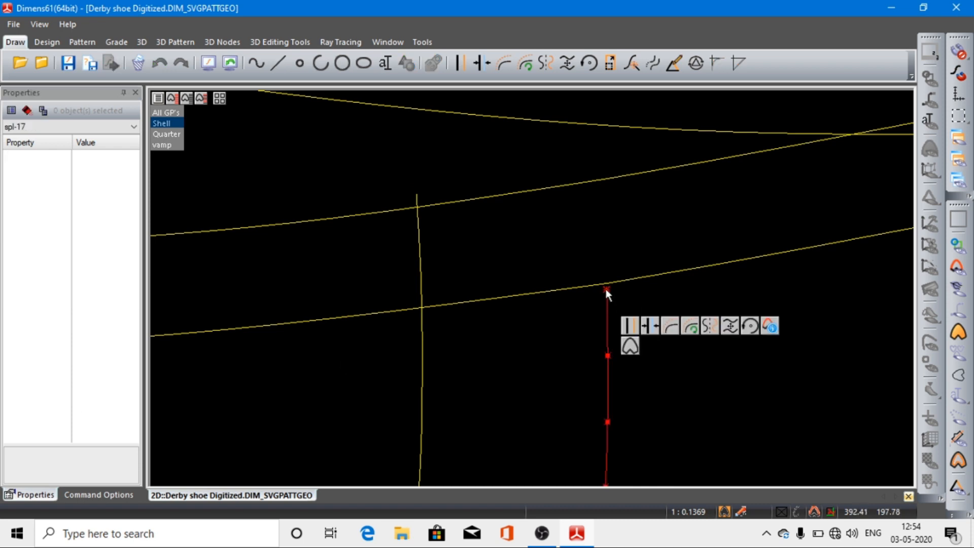
pyautogui.click(606, 288)
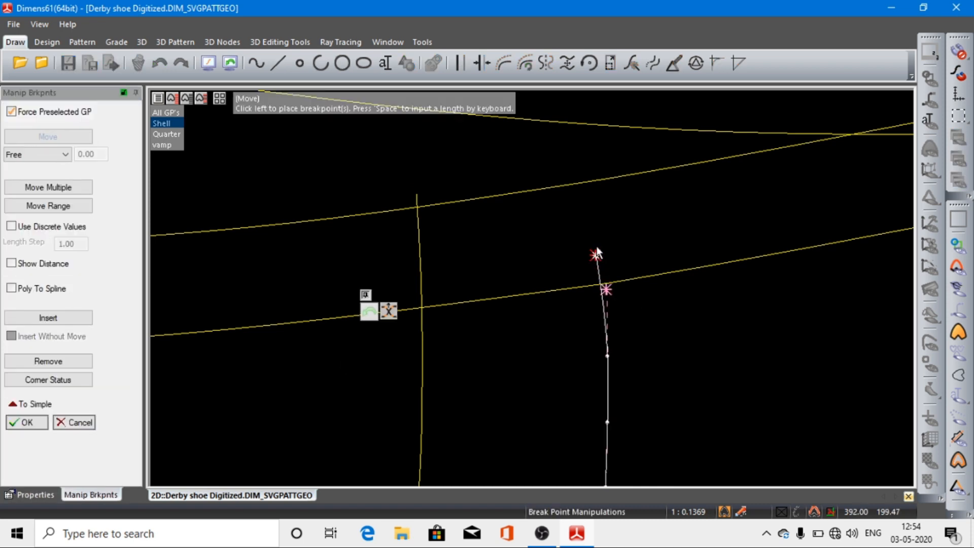
pyautogui.click(593, 184)
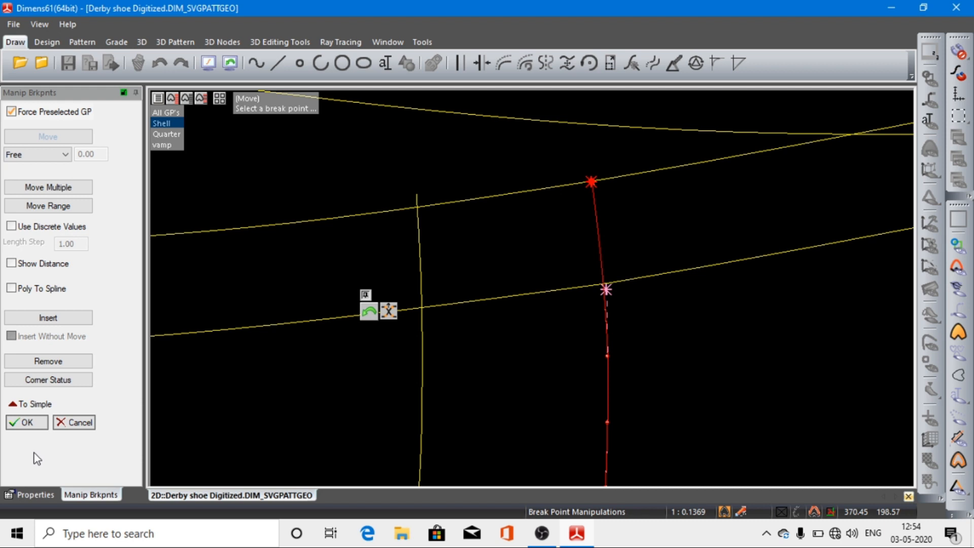
pyautogui.click(30, 422)
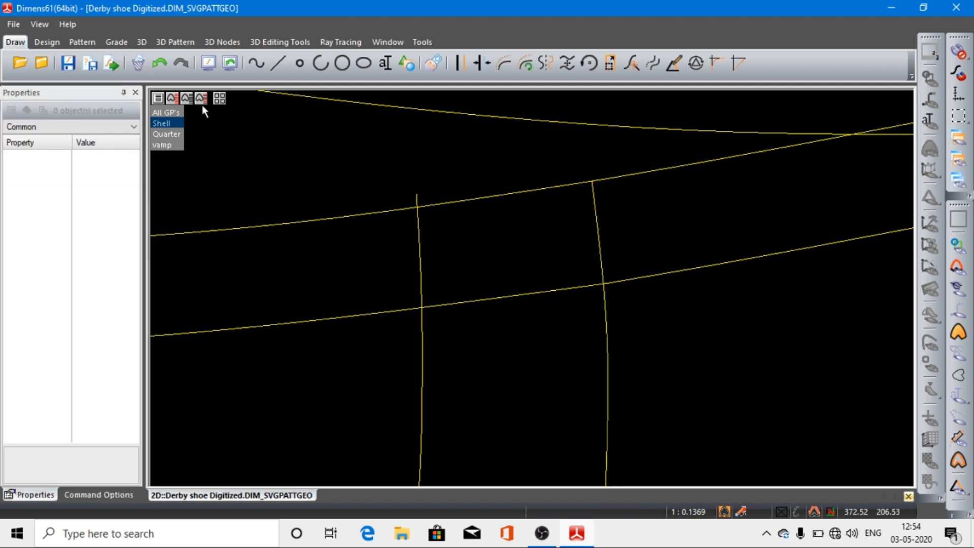
# Step: Split the Shell lines where the front counter curve crosses the upper and lower topline curves
pyautogui.click(208, 63)
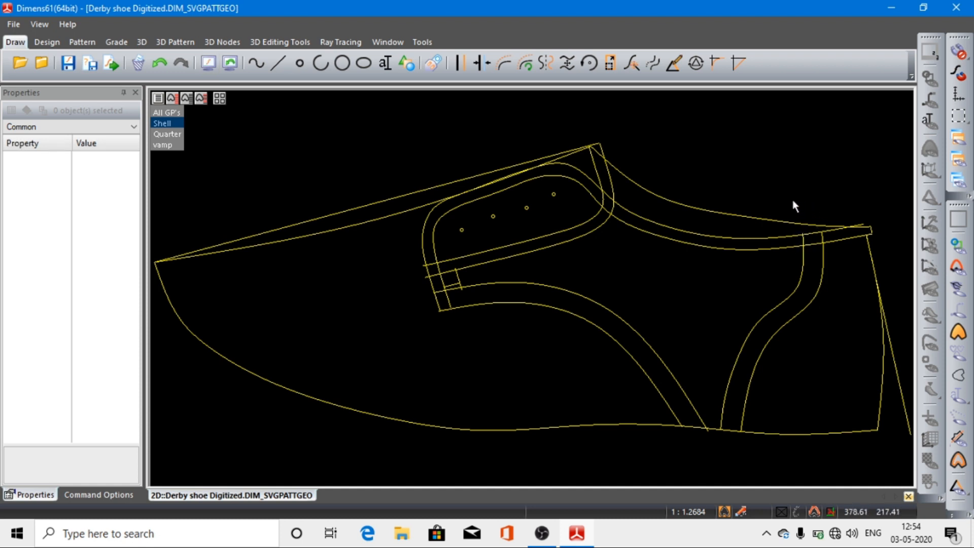
pyautogui.moveTo(780, 206); pyautogui.dragTo(888, 294)
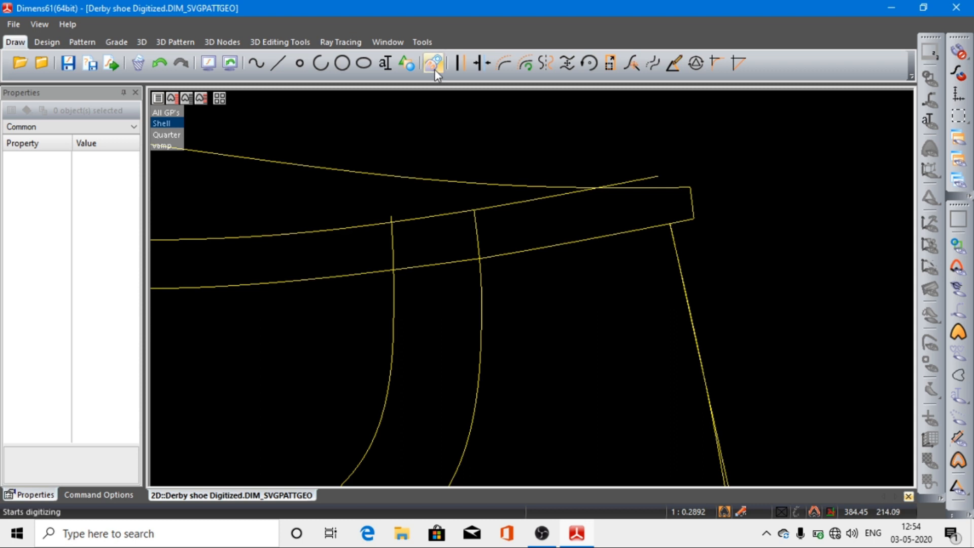
pyautogui.click(49, 42)
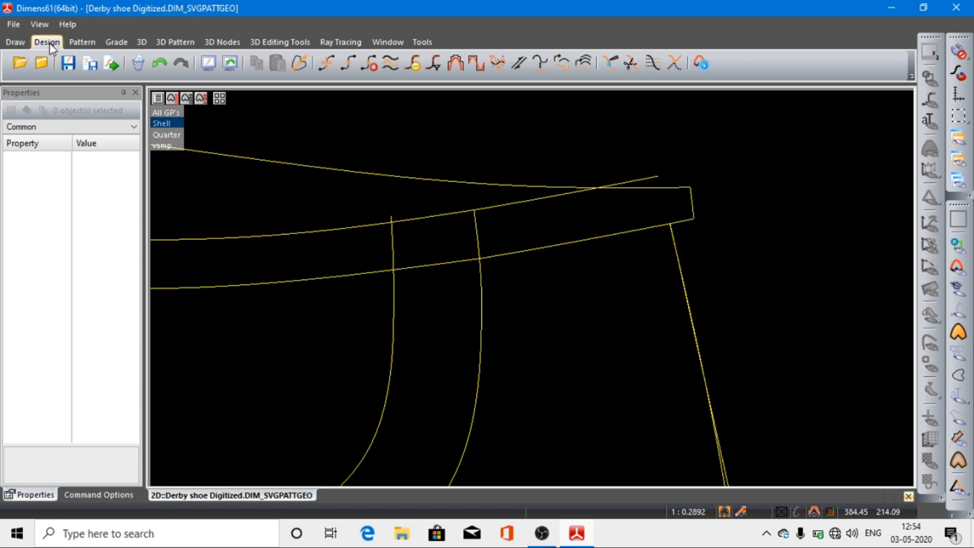
pyautogui.click(632, 63)
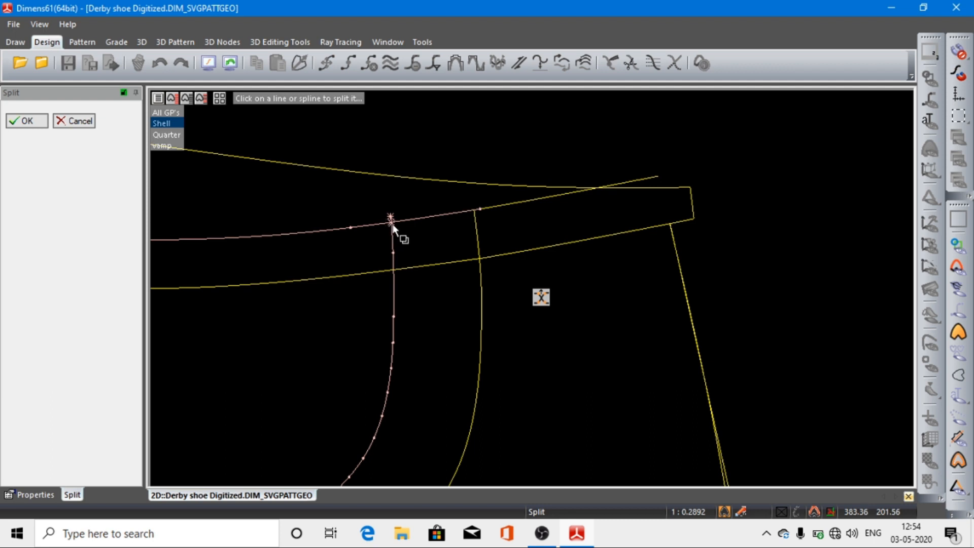
pyautogui.moveTo(371, 206); pyautogui.dragTo(456, 266)
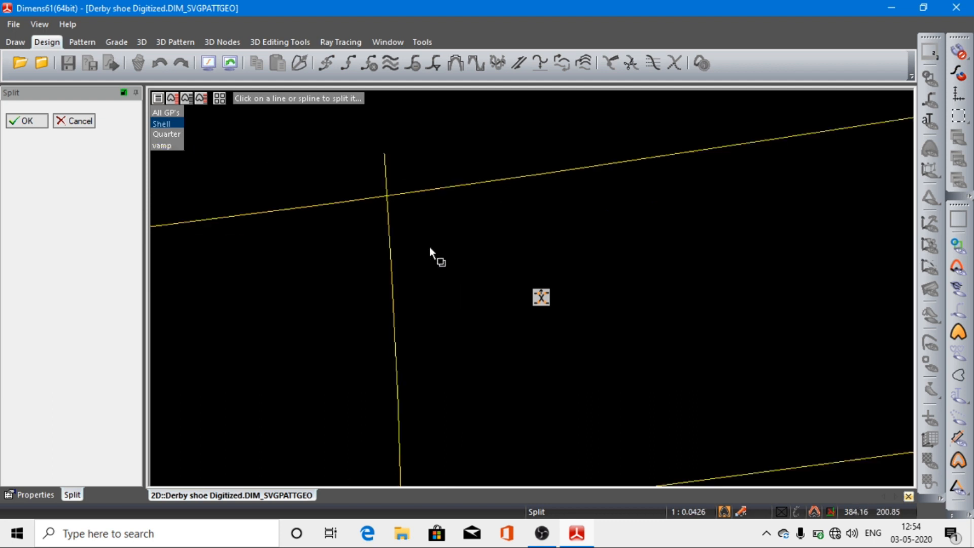
pyautogui.click(390, 196)
pyautogui.click(213, 71)
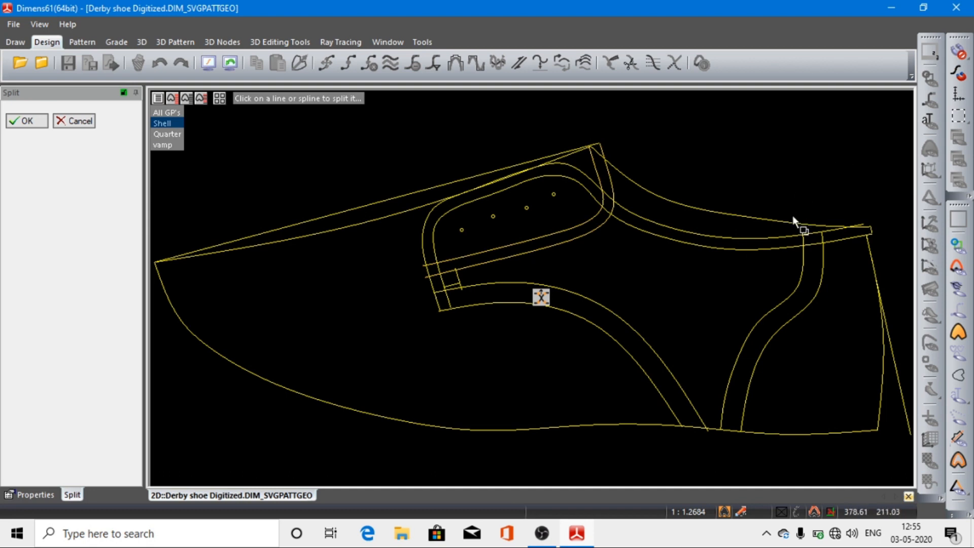
pyautogui.moveTo(792, 215); pyautogui.dragTo(847, 265)
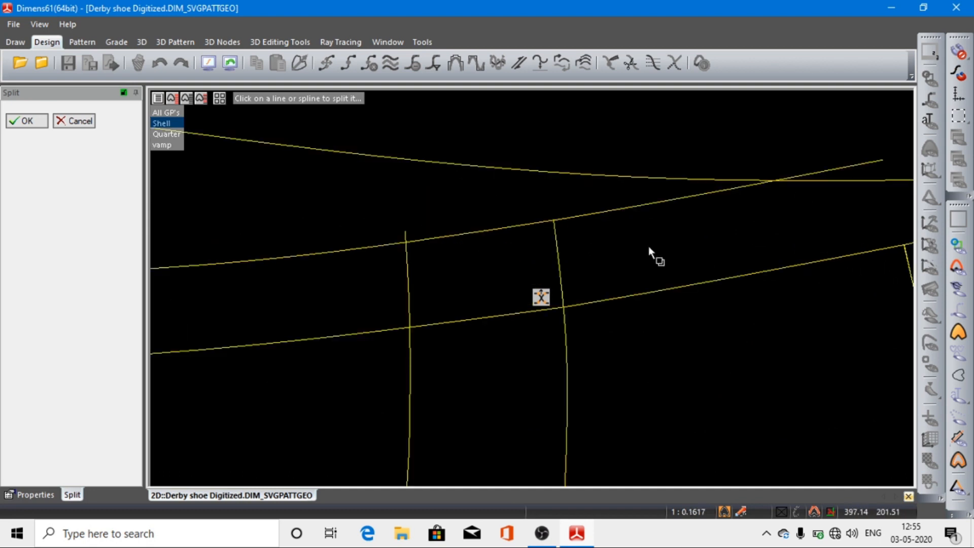
pyautogui.click(411, 326)
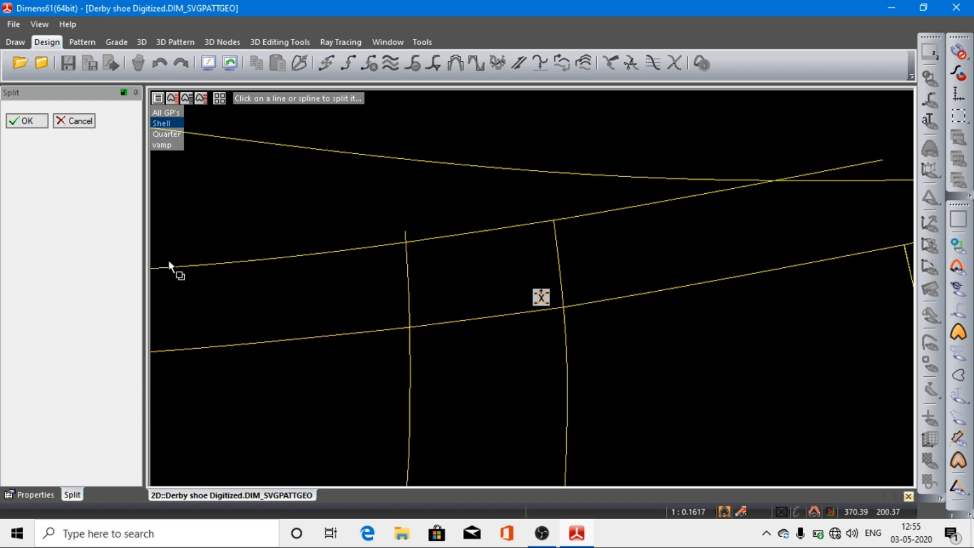
pyautogui.click(26, 121)
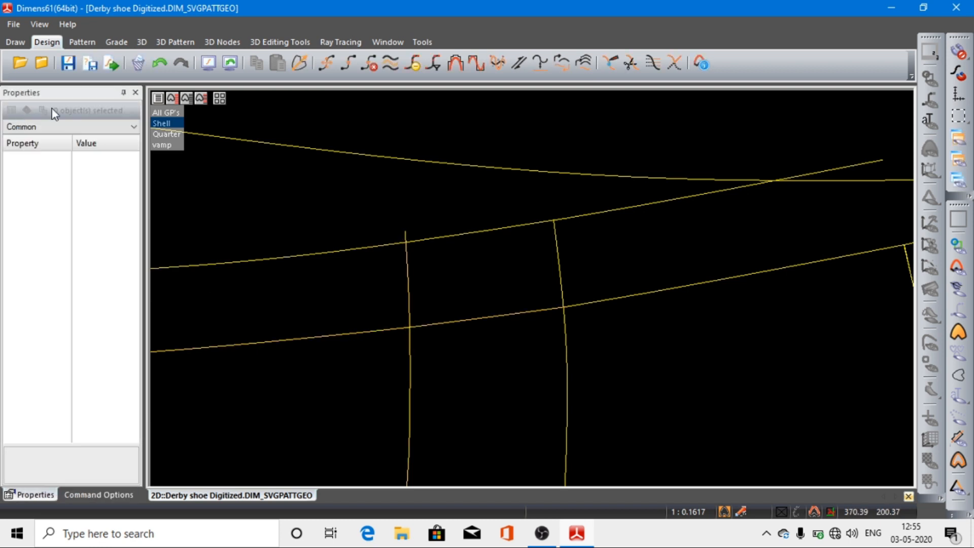
# Step: Outline a new counter pattern along the upper topline, the free heel line, the bottom edge and the front counter curve
pyautogui.click(206, 64)
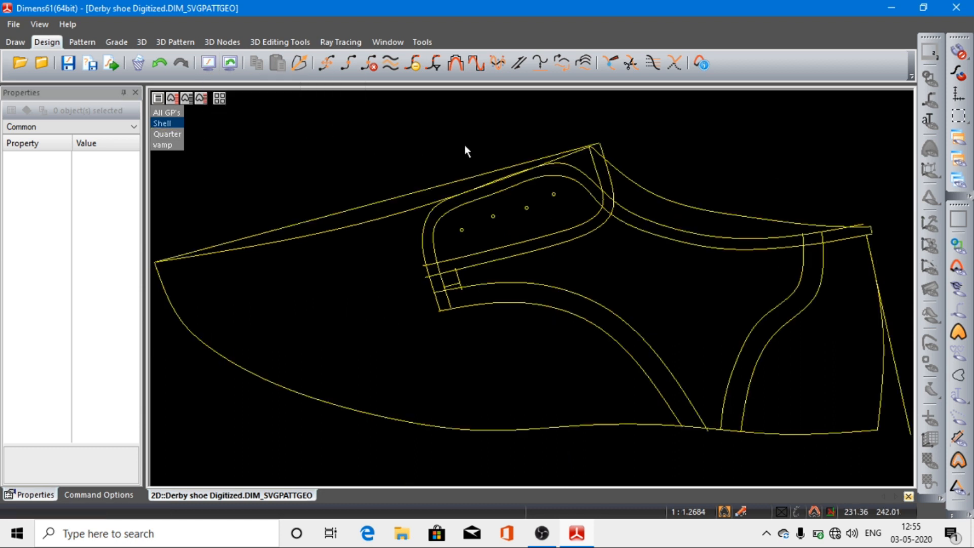
pyautogui.moveTo(464, 144)
pyautogui.mouseDown()
pyautogui.moveTo(395, 137)
pyautogui.moveTo(453, 138)
pyautogui.mouseUp()
pyautogui.scroll(-2, 452, 135)
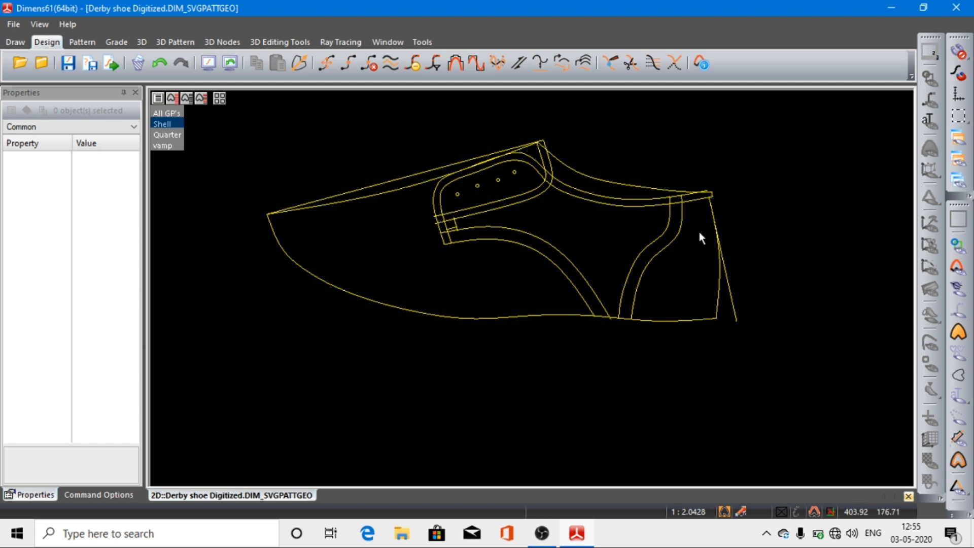
pyautogui.scroll(3, 699, 232)
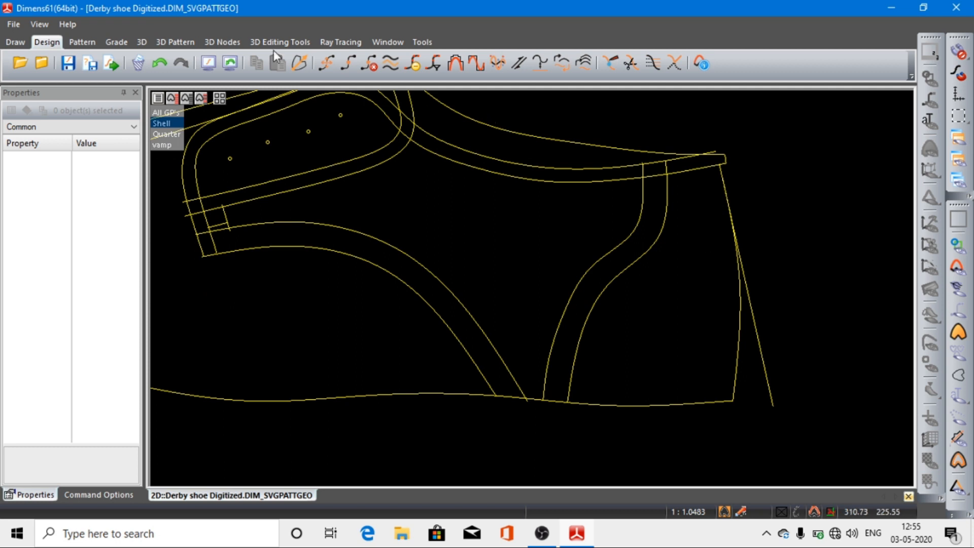
pyautogui.click(83, 45)
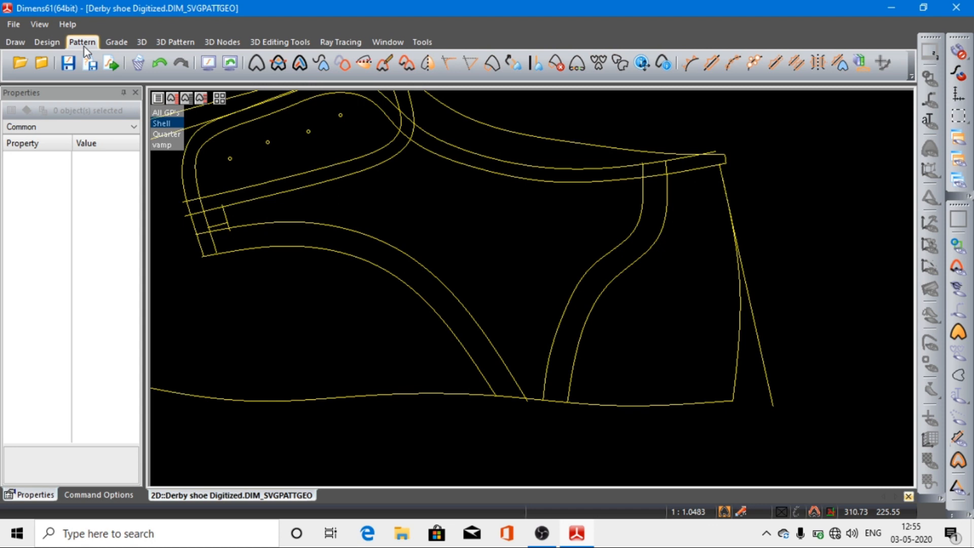
pyautogui.click(257, 65)
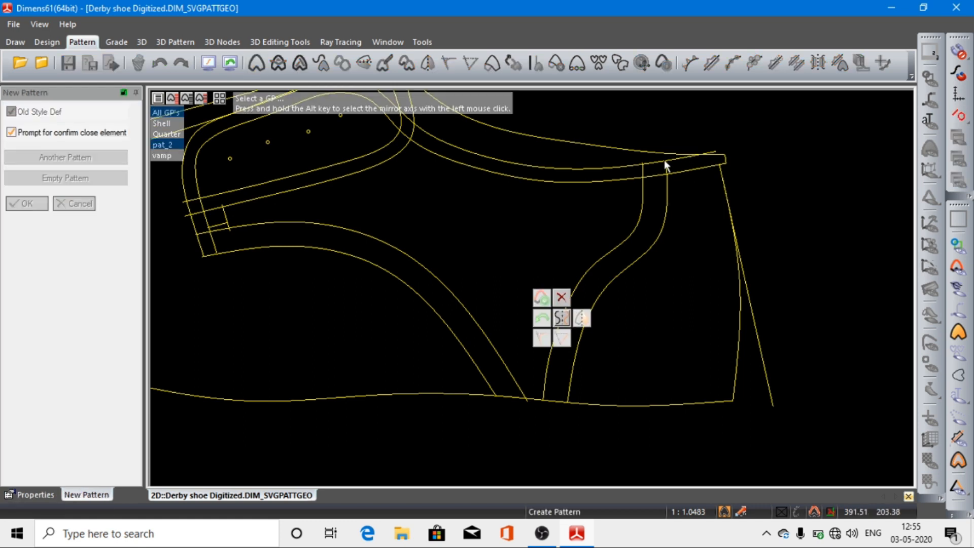
pyautogui.click(676, 160)
pyautogui.click(658, 162)
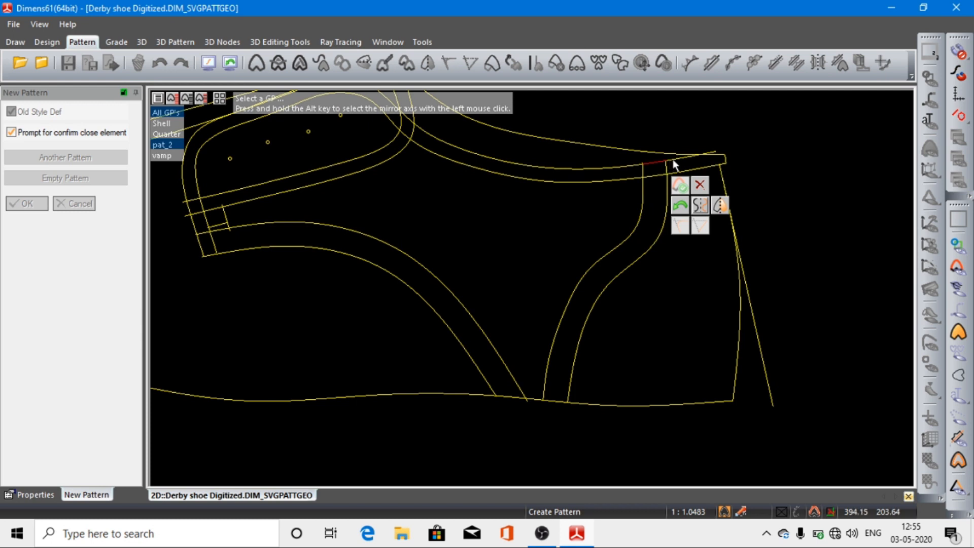
pyautogui.click(676, 162)
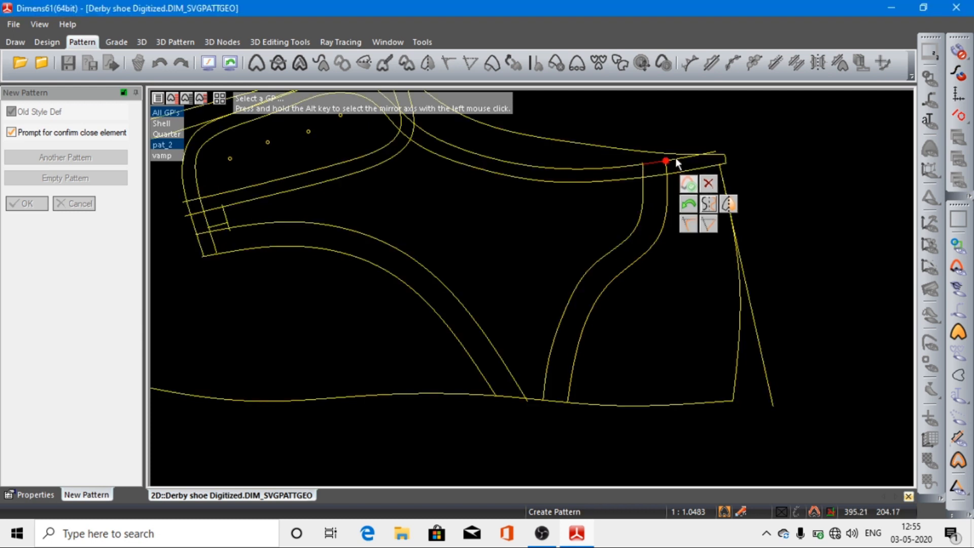
pyautogui.click(673, 157)
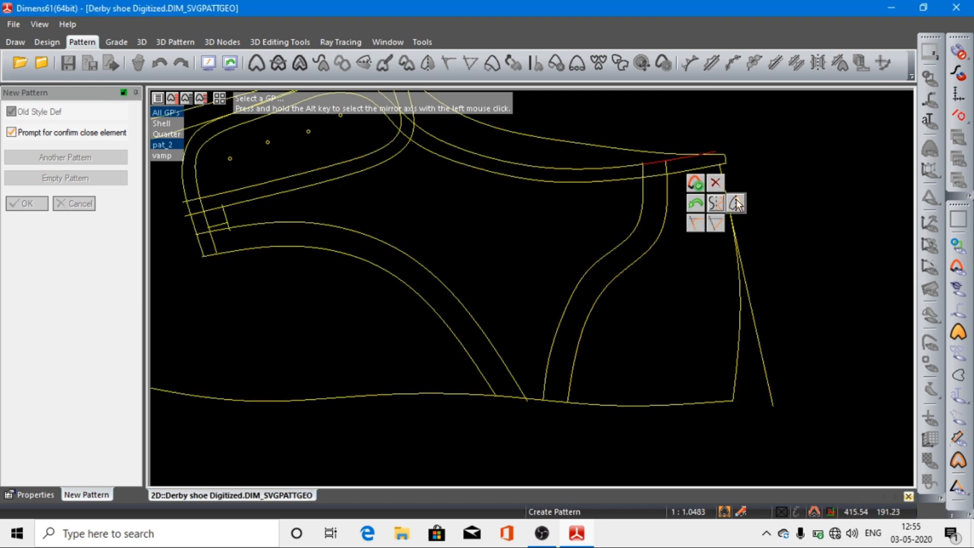
pyautogui.click(754, 320)
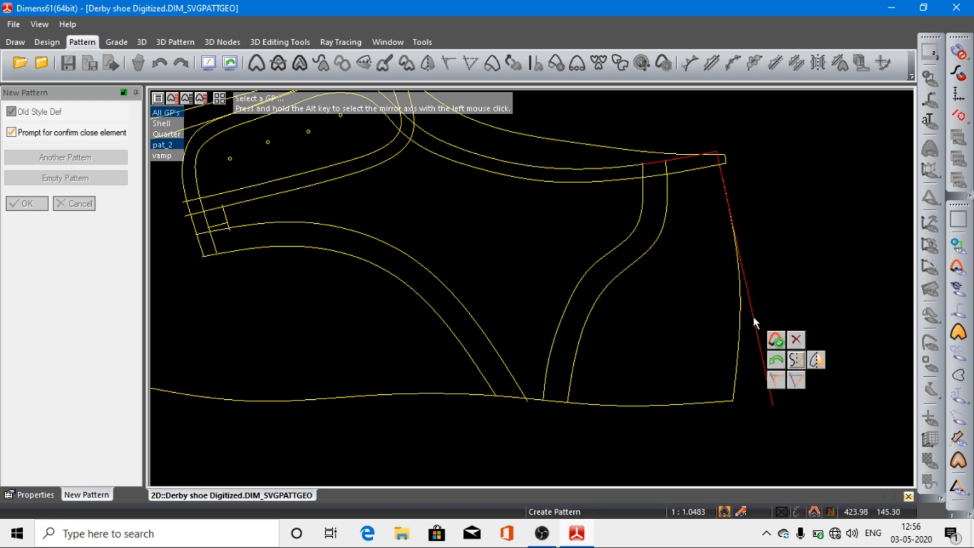
pyautogui.click(708, 400)
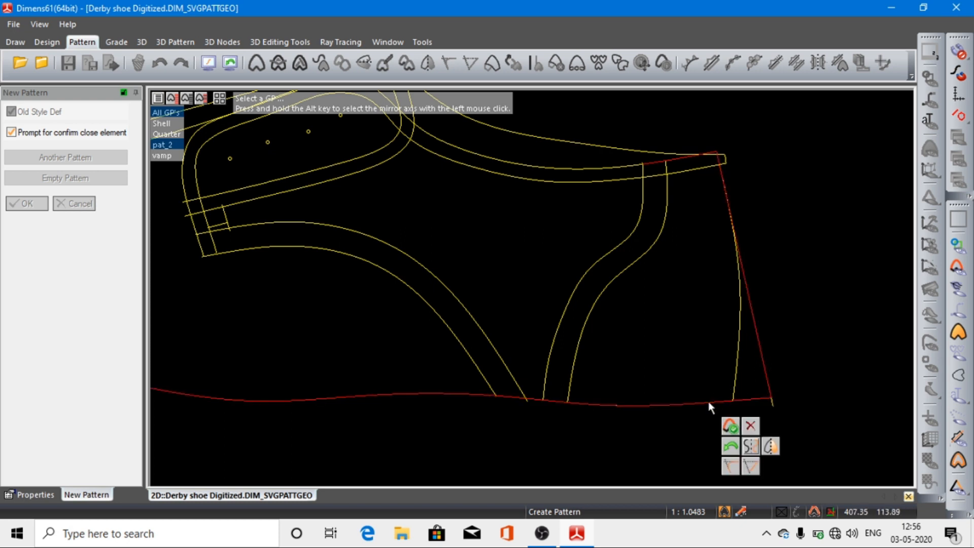
pyautogui.click(562, 318)
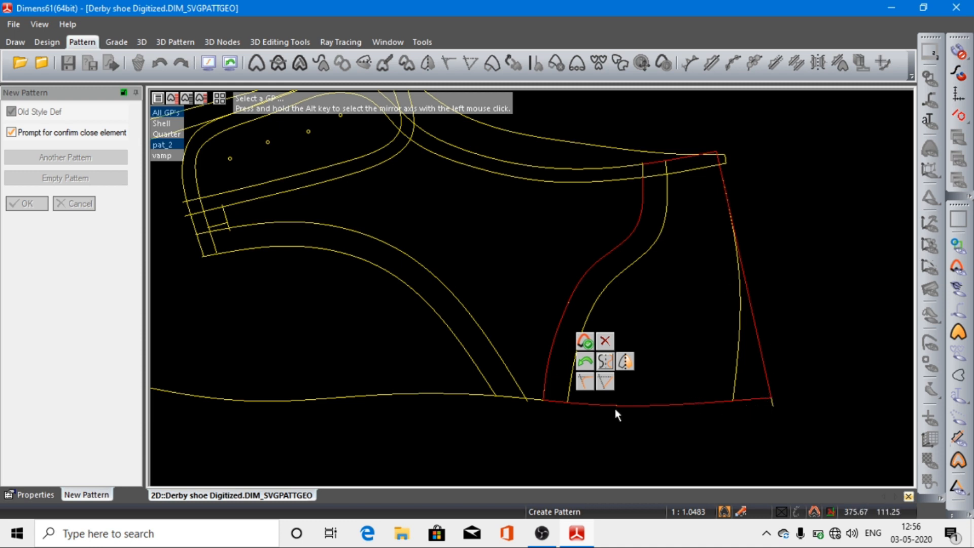
# Step: Try to reselect the topline portion behind the rear counter curve and complete the pattern, skipping placement of its info text
pyautogui.click(678, 159)
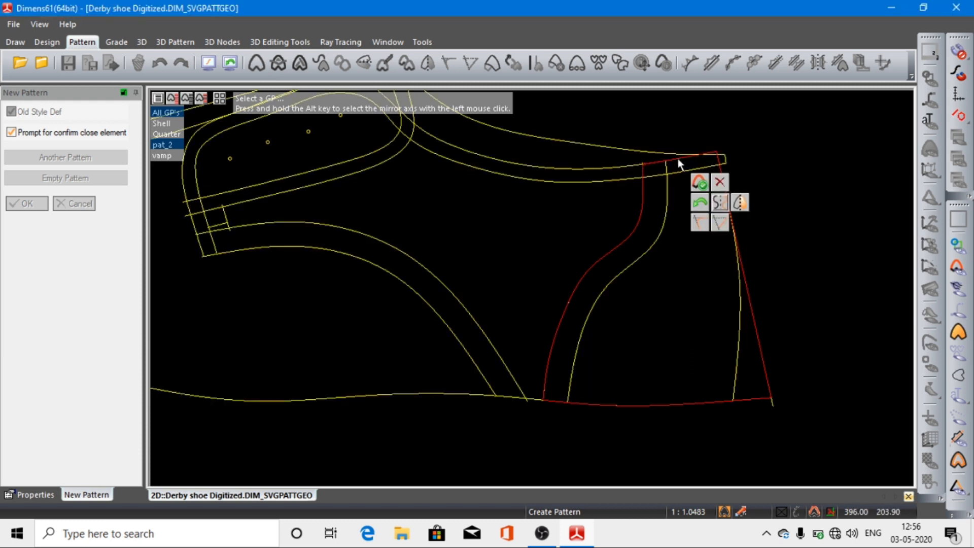
pyautogui.click(669, 158)
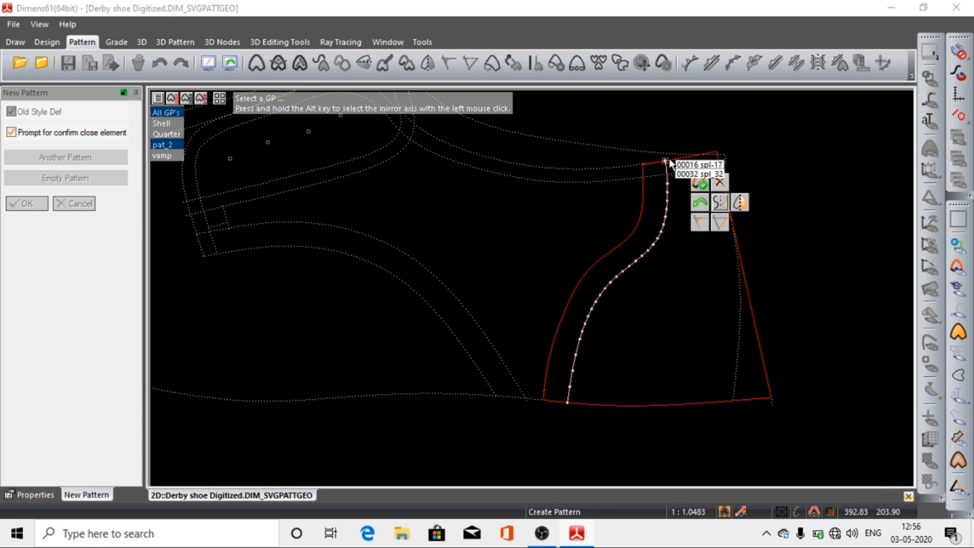
pyautogui.click(669, 158)
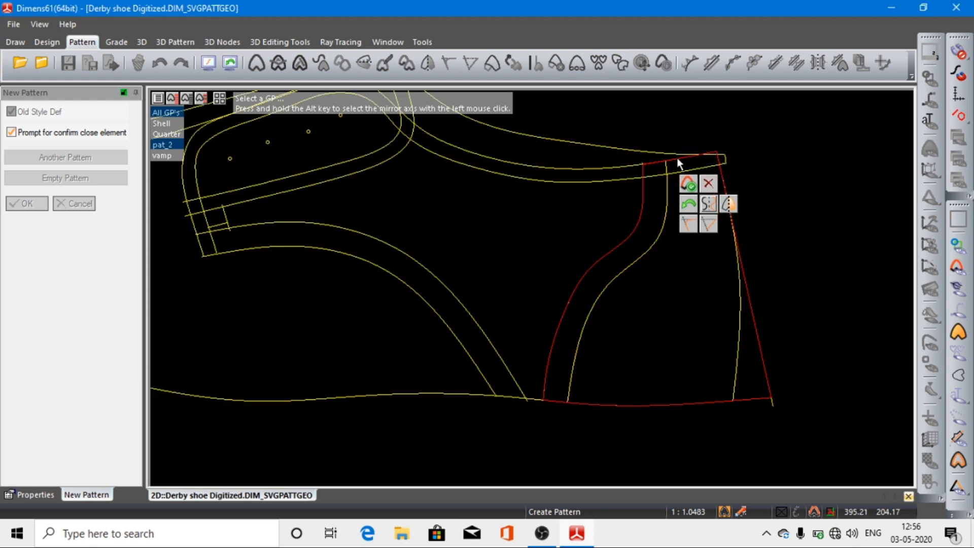
pyautogui.click(679, 159)
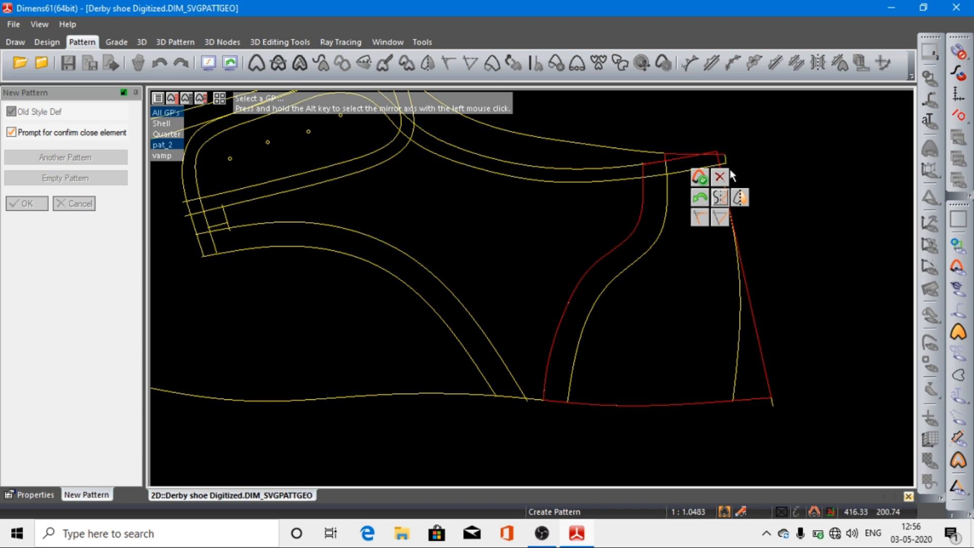
pyautogui.click(700, 178)
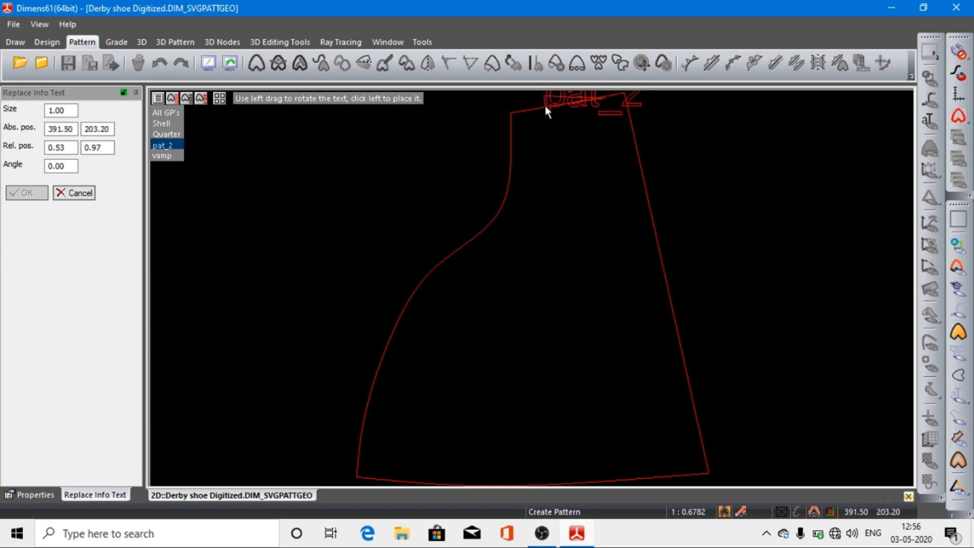
pyautogui.click(76, 193)
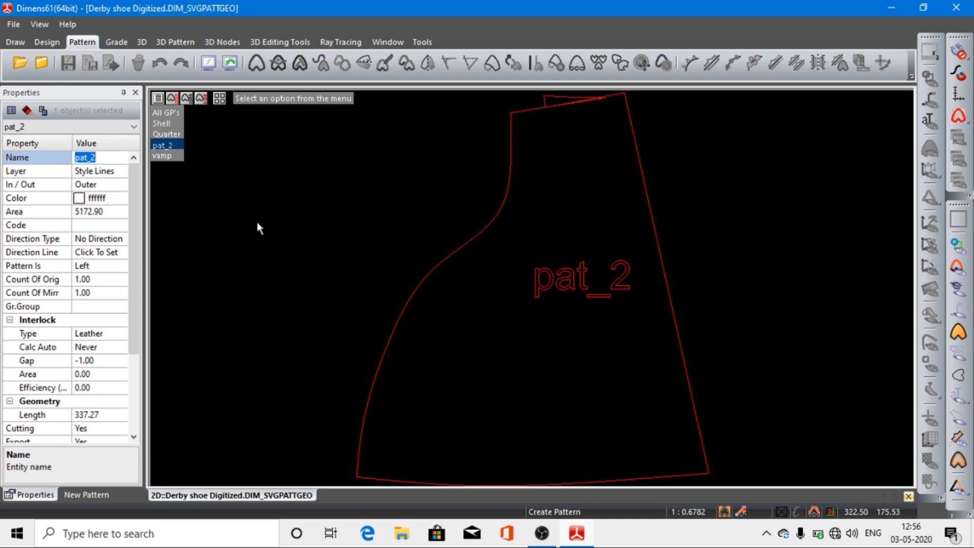
pyautogui.rightClick(236, 182)
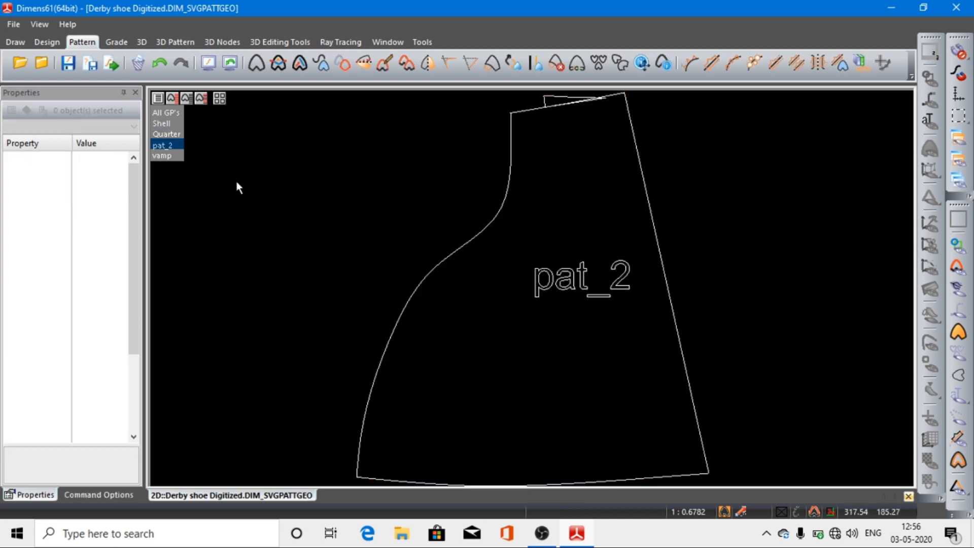
# Step: Undo the creation of the counter pattern and show only the Shell style lines
pyautogui.click(144, 65)
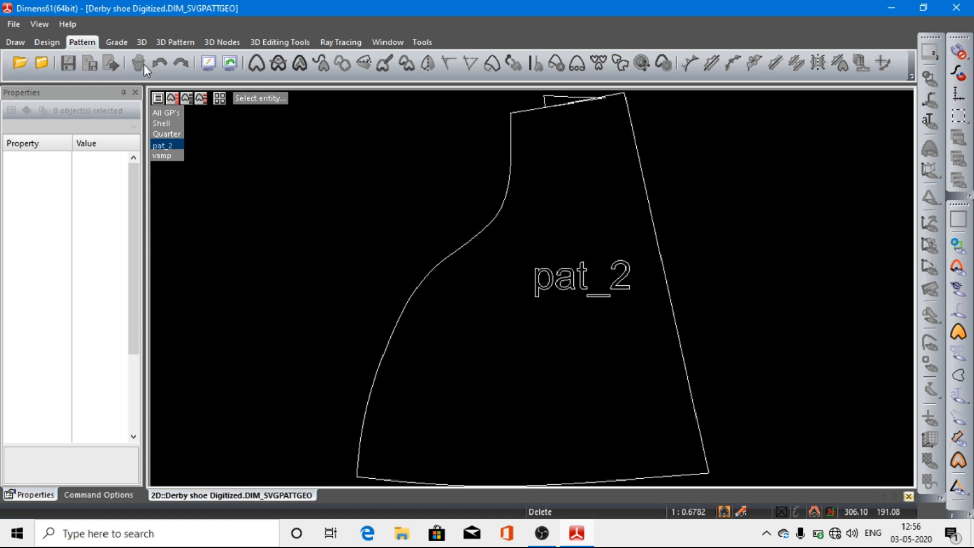
pyautogui.rightClick(246, 179)
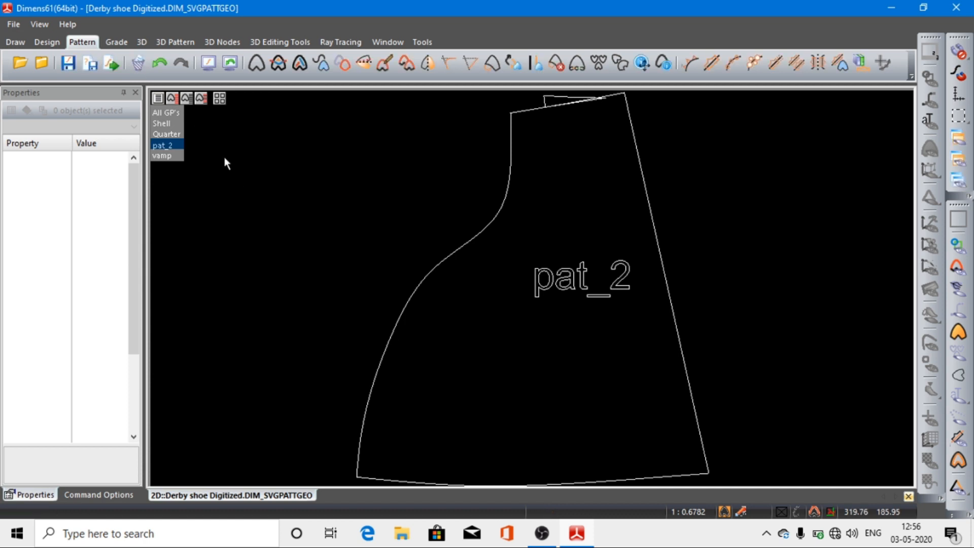
pyautogui.click(159, 62)
pyautogui.click(159, 62)
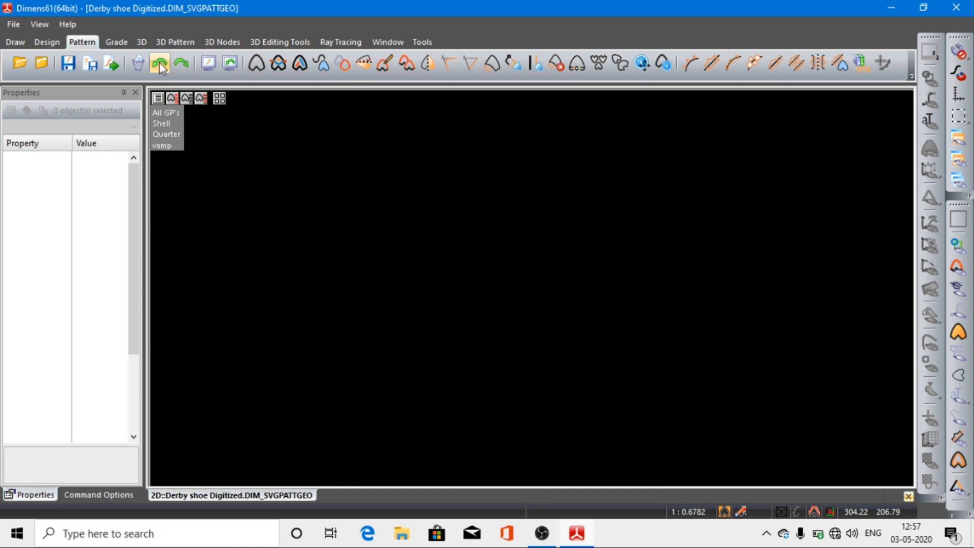
pyautogui.click(171, 124)
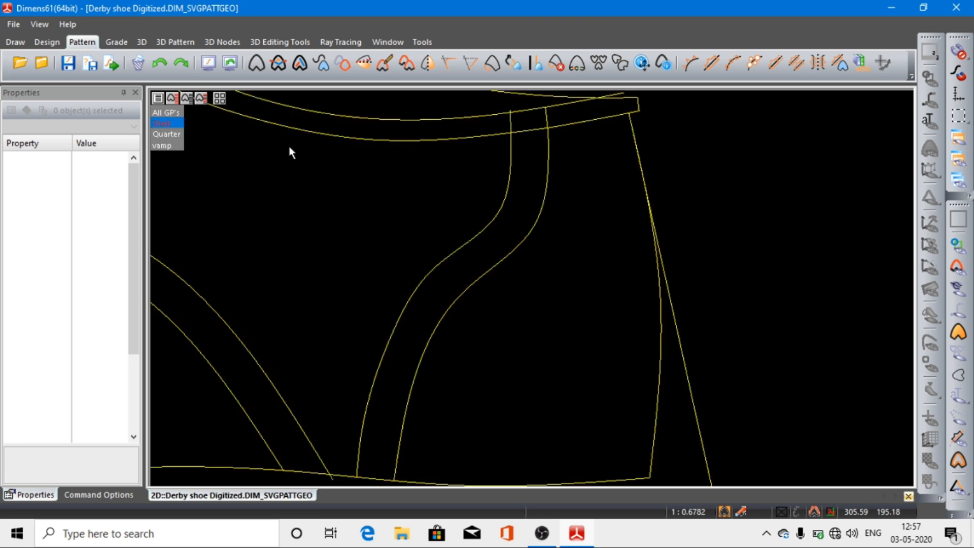
# Step: Examine the two upper topline segments that meet at the rear counter curve by selecting them together and the rear one alone
pyautogui.click(534, 110)
pyautogui.click(534, 110)
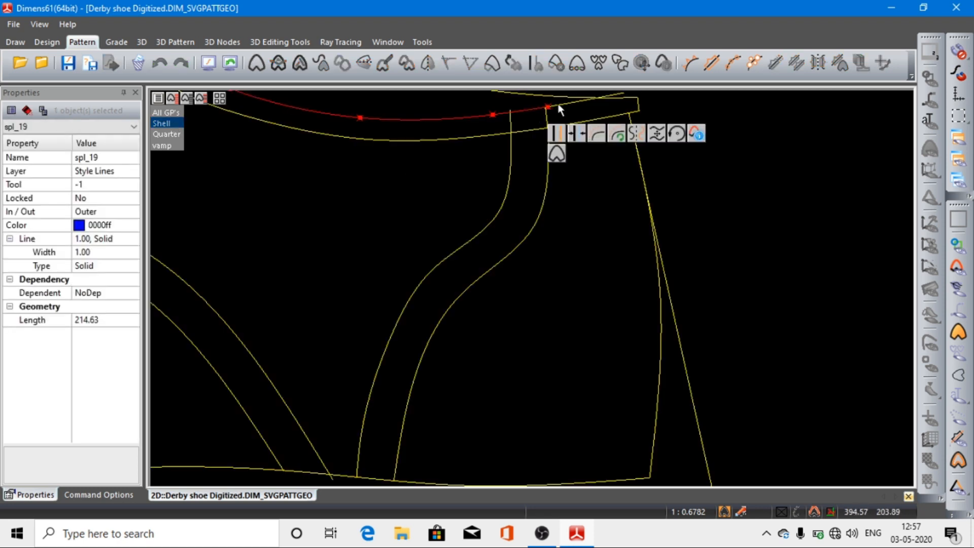
pyautogui.keyDown('shift'); pyautogui.click(558, 106); pyautogui.keyUp('shift')
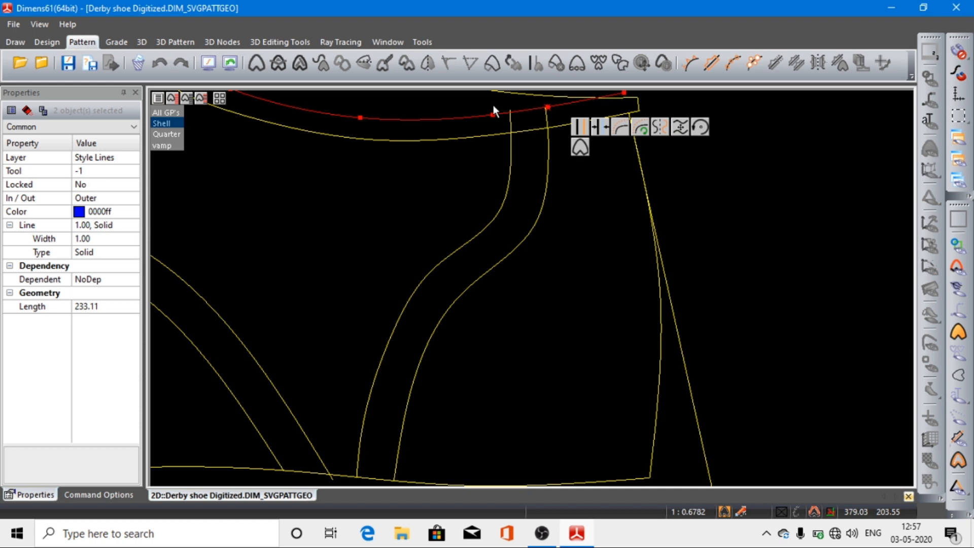
pyautogui.click(208, 63)
pyautogui.moveTo(736, 163); pyautogui.dragTo(894, 327)
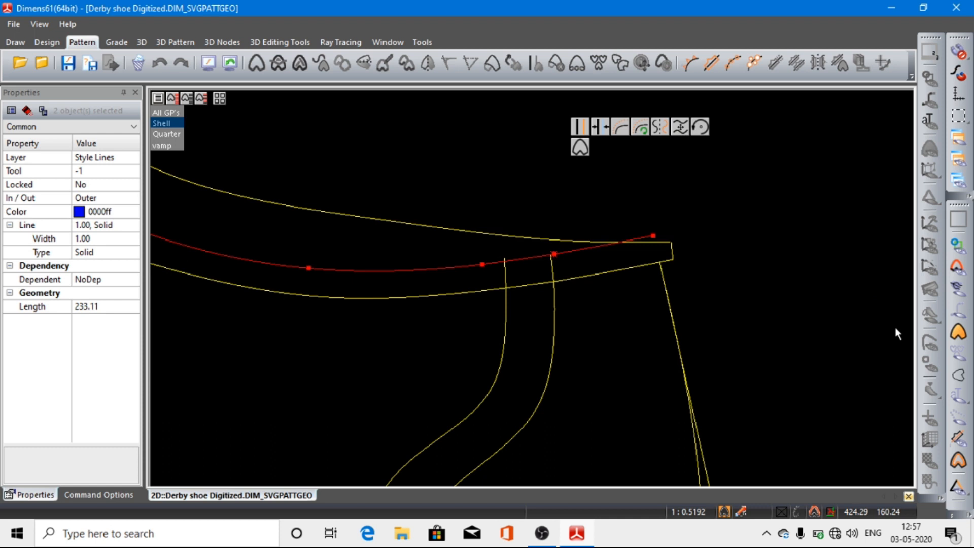
pyautogui.click(783, 292)
pyautogui.click(561, 250)
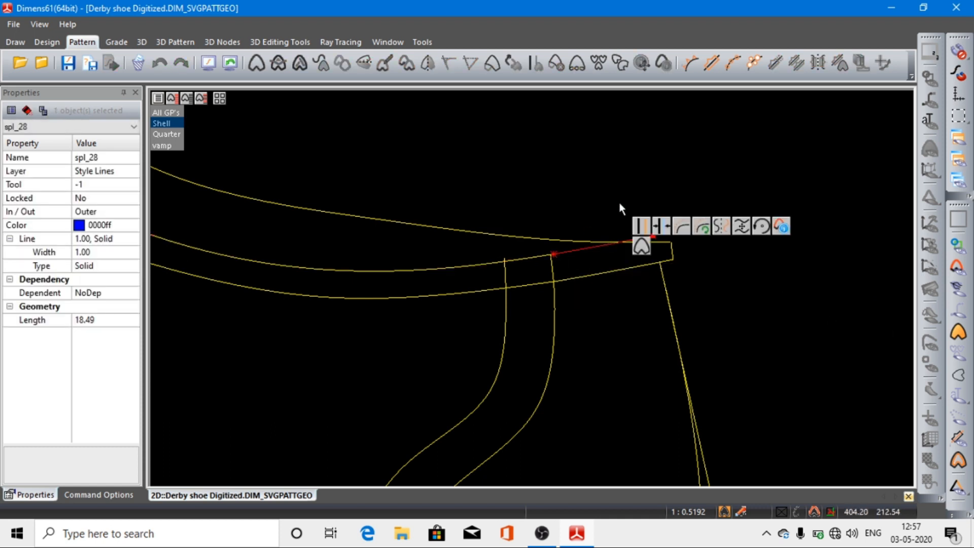
# Step: Try to merge the short rear topline segment with the long topline spline in front of it using Merge Splines
pyautogui.click(574, 184)
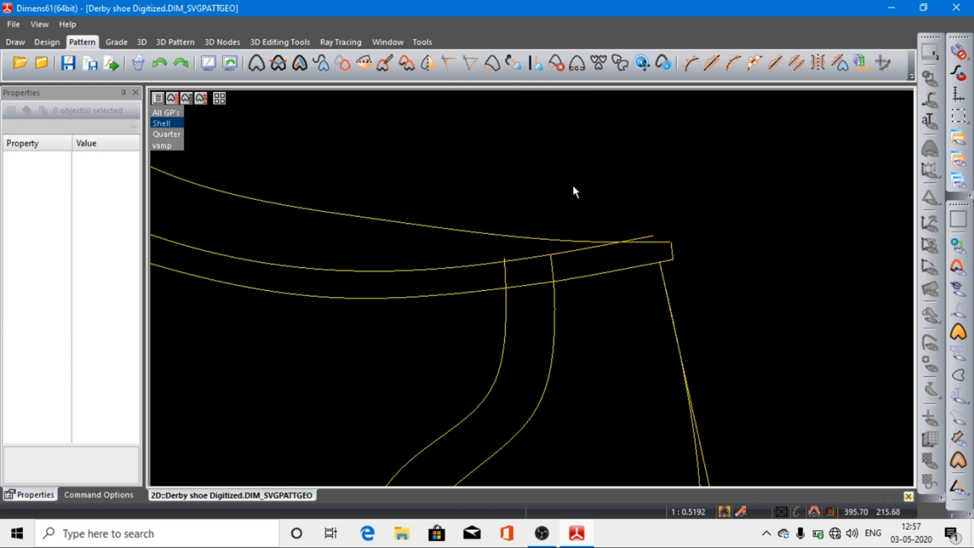
pyautogui.click(53, 43)
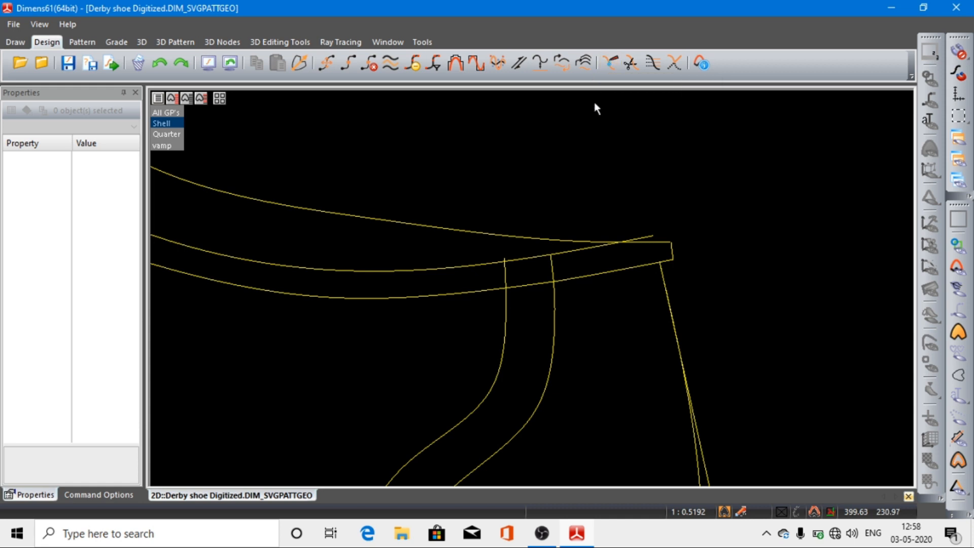
pyautogui.click(611, 62)
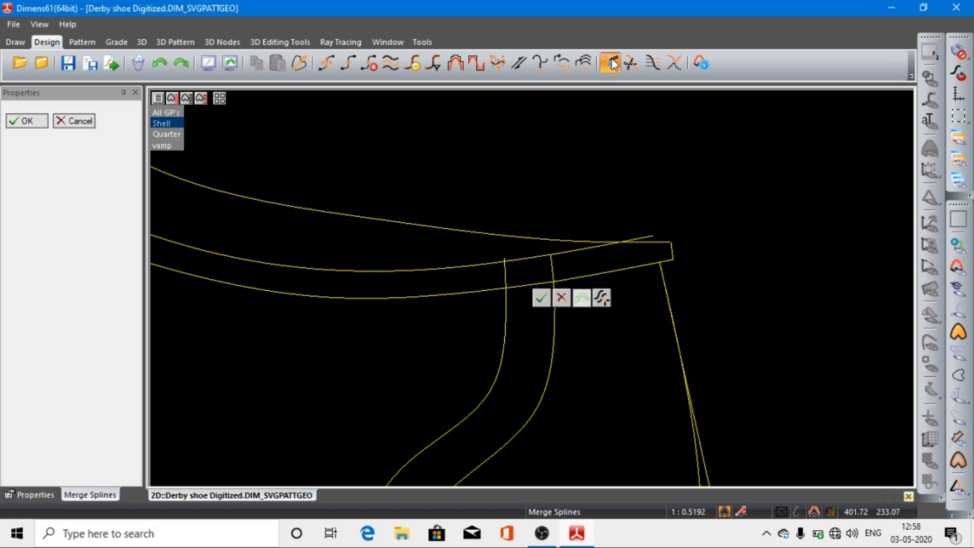
pyautogui.click(563, 252)
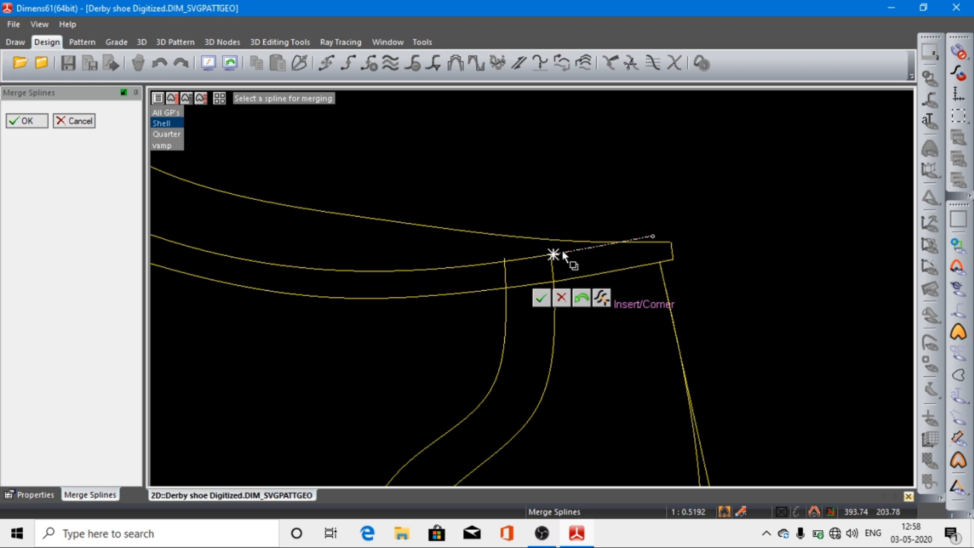
pyautogui.click(534, 255)
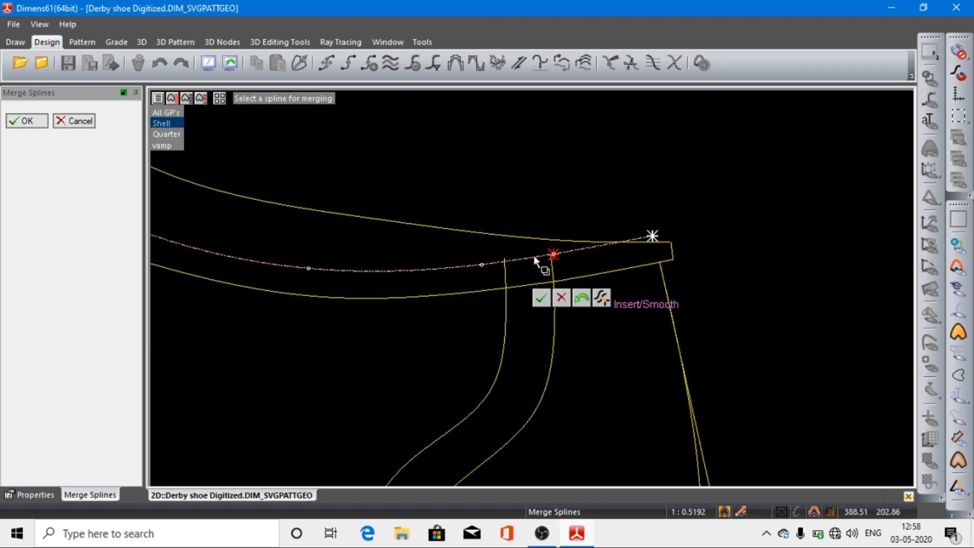
pyautogui.click(27, 121)
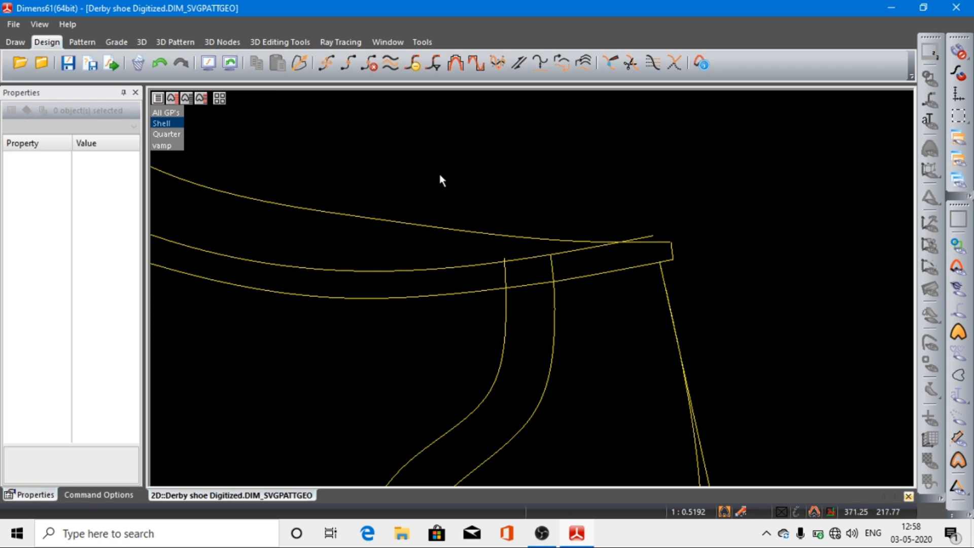
# Step: Check whether the topline is joined at the rear counter curve by selecting its front and rear splines up close
pyautogui.click(466, 265)
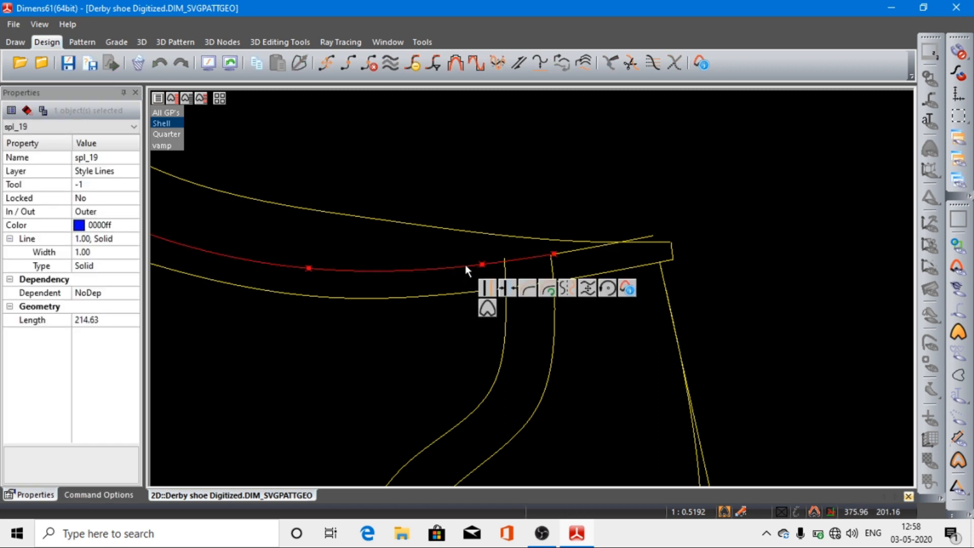
pyautogui.keyDown('shift'); pyautogui.click(583, 250); pyautogui.keyUp('shift')
pyautogui.moveTo(512, 216); pyautogui.dragTo(690, 337, button='right')
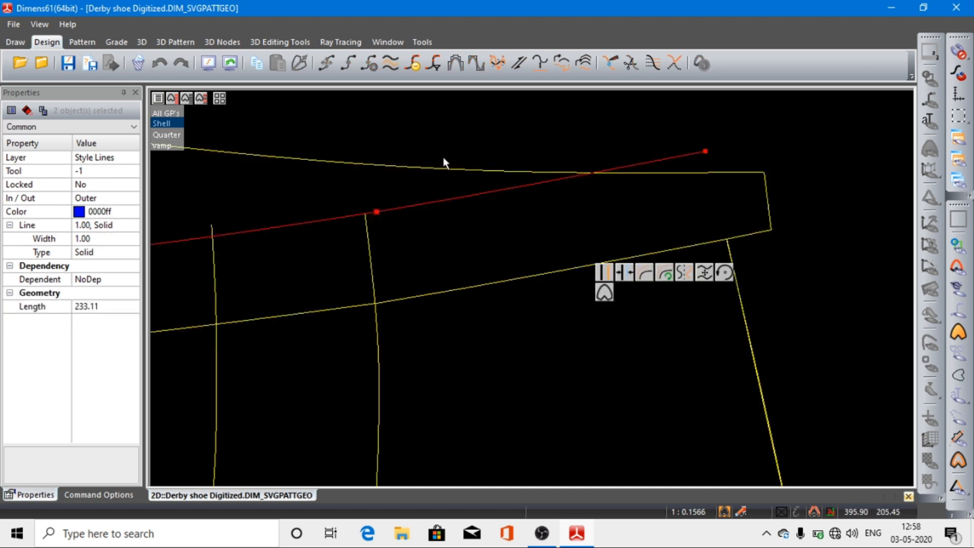
pyautogui.click(448, 137)
pyautogui.click(410, 206)
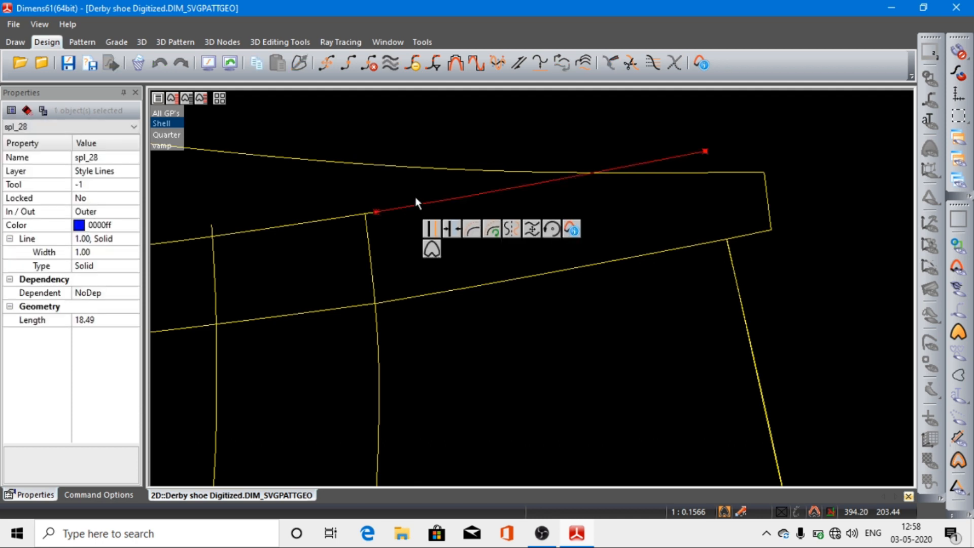
pyautogui.click(475, 103)
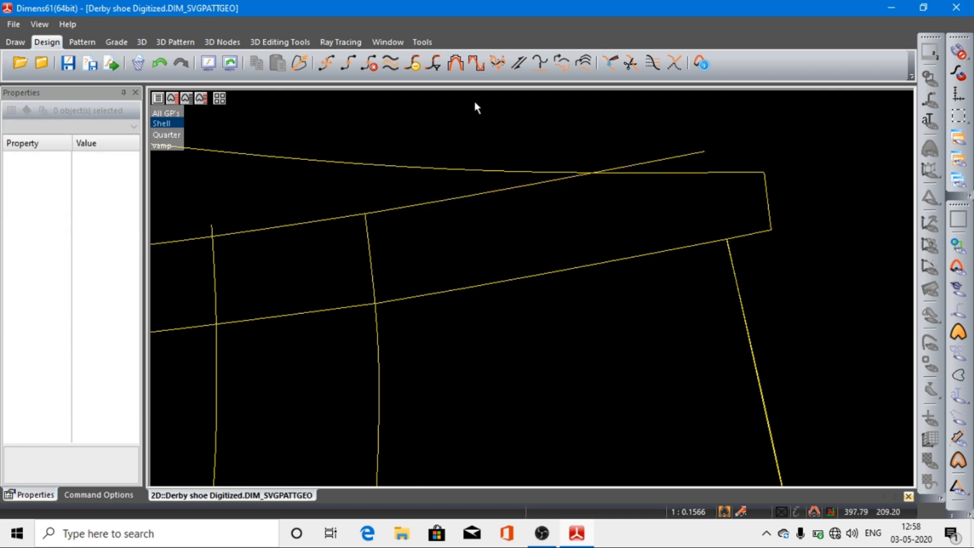
# Step: Try again to merge the two topline splines, picking them near their shared endpoint at the rear counter curve
pyautogui.click(611, 63)
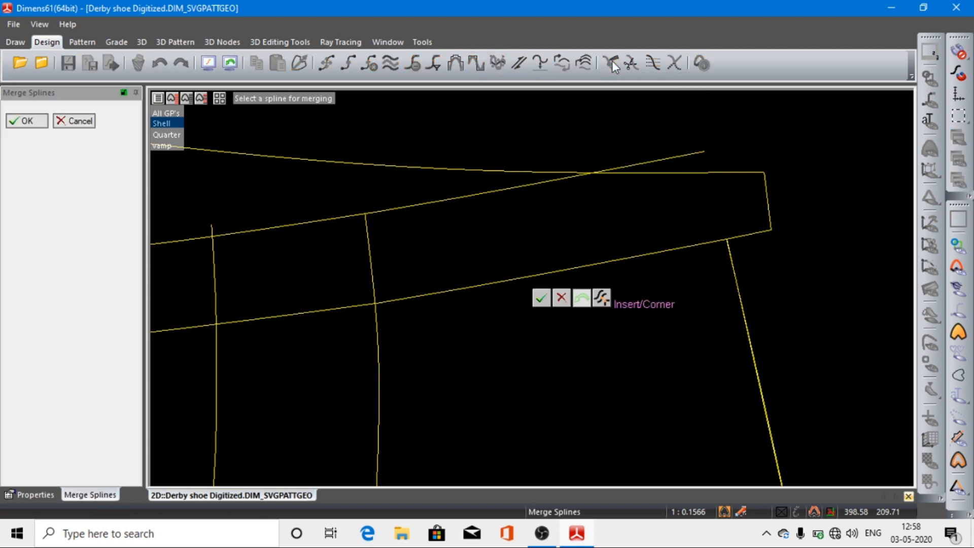
pyautogui.click(382, 209)
pyautogui.click(353, 218)
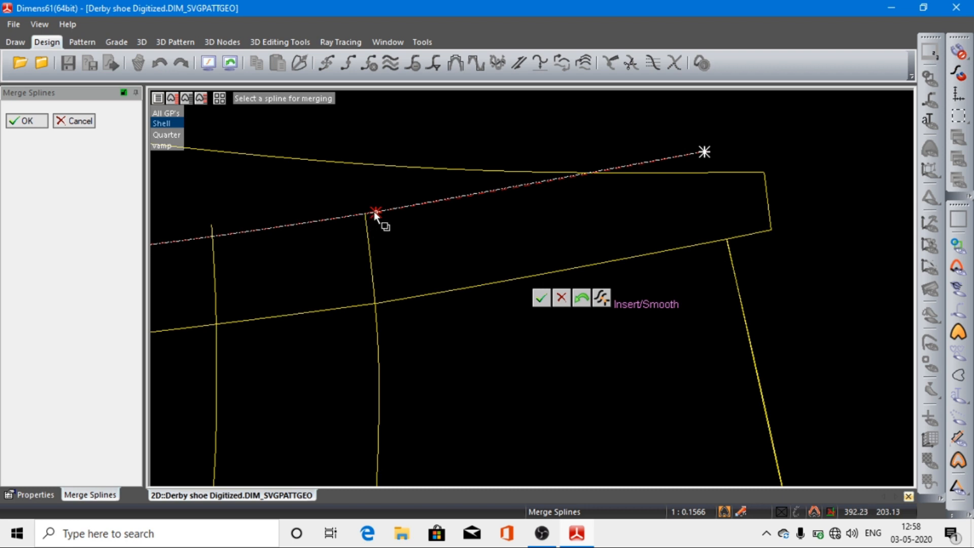
pyautogui.click(24, 120)
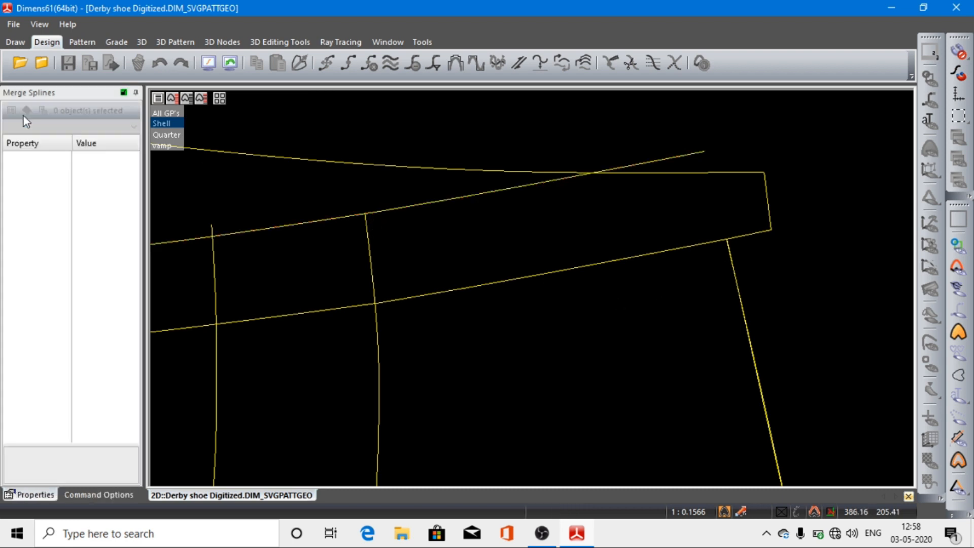
# Step: Recheck the topline join by selecting the rear and front splines, both up close and across the whole Shell
pyautogui.click(413, 205)
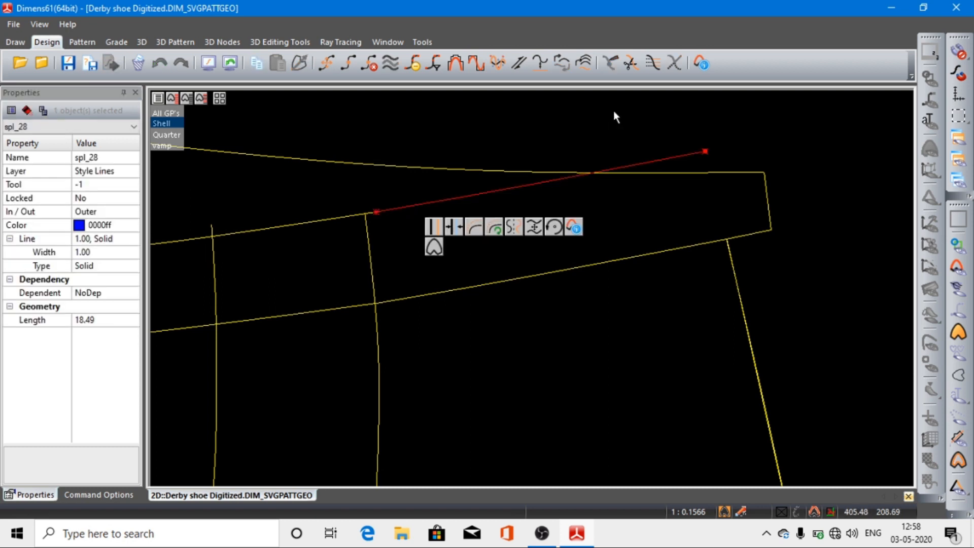
pyautogui.keyDown('shift'); pyautogui.click(301, 223); pyautogui.keyUp('shift')
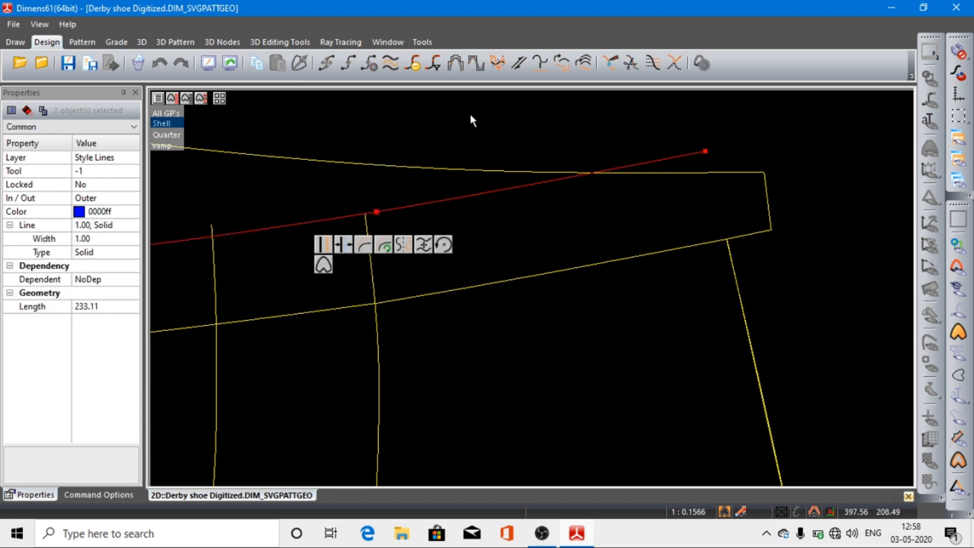
pyautogui.click(212, 69)
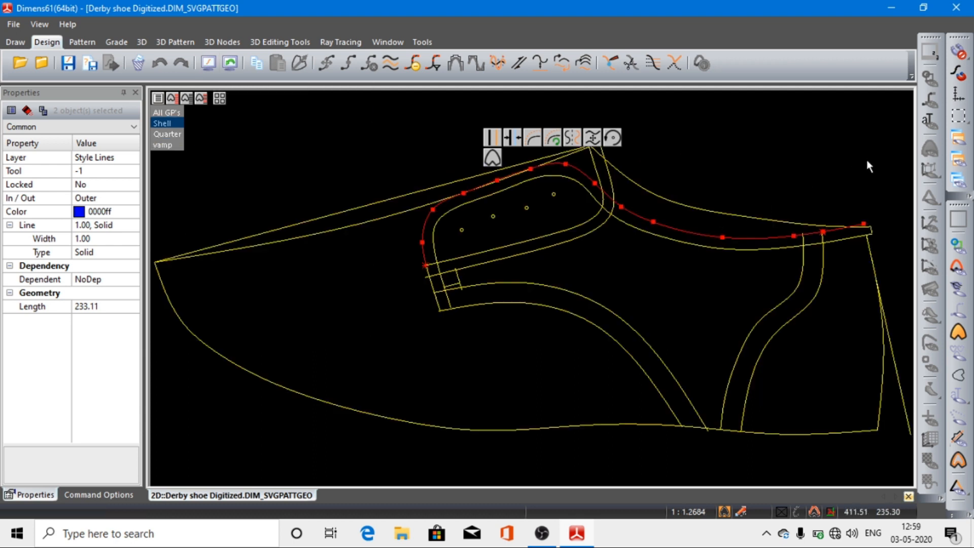
pyautogui.moveTo(719, 167); pyautogui.dragTo(914, 412)
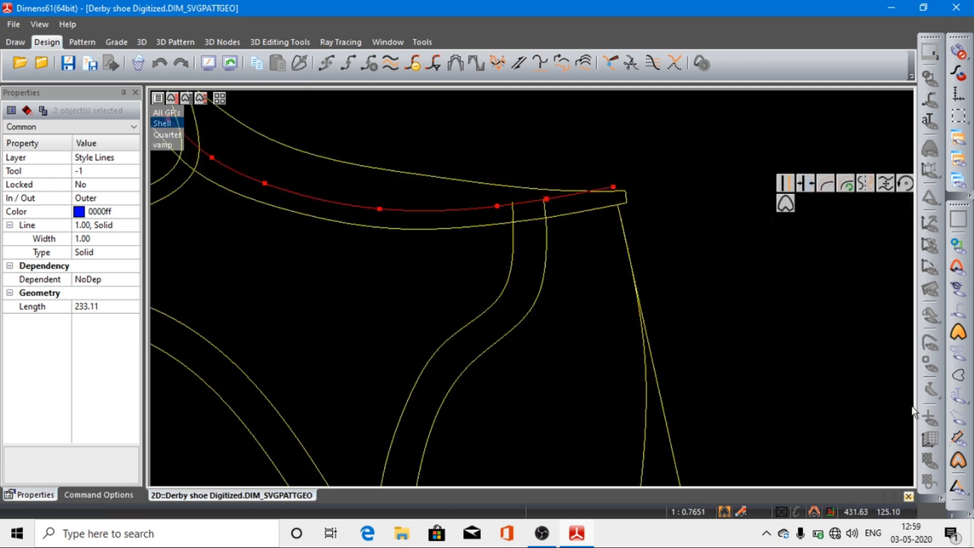
pyautogui.click(675, 198)
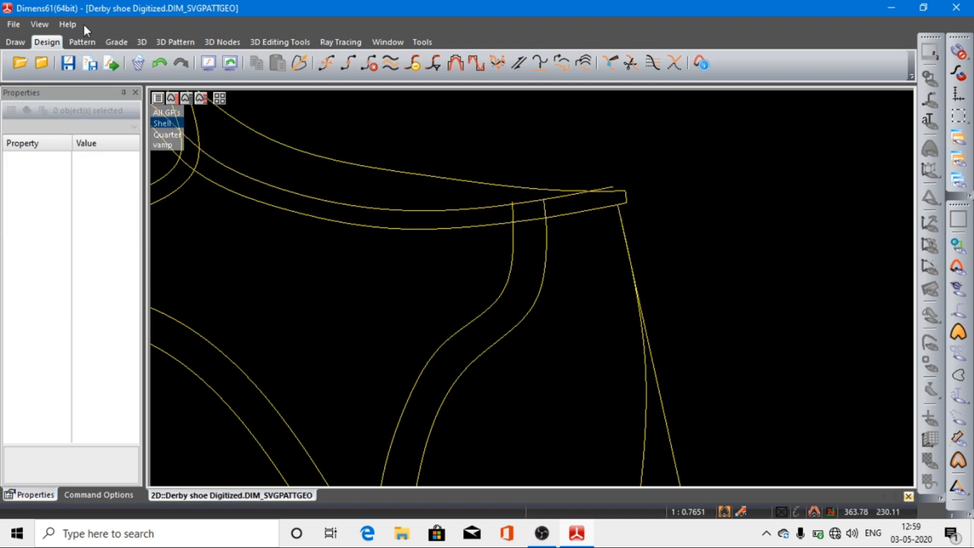
# Step: Create a new pattern outlined by both upper topline segments, the straight heel line, the bottom edge and the front counter curve, closing it at the topline
pyautogui.click(81, 42)
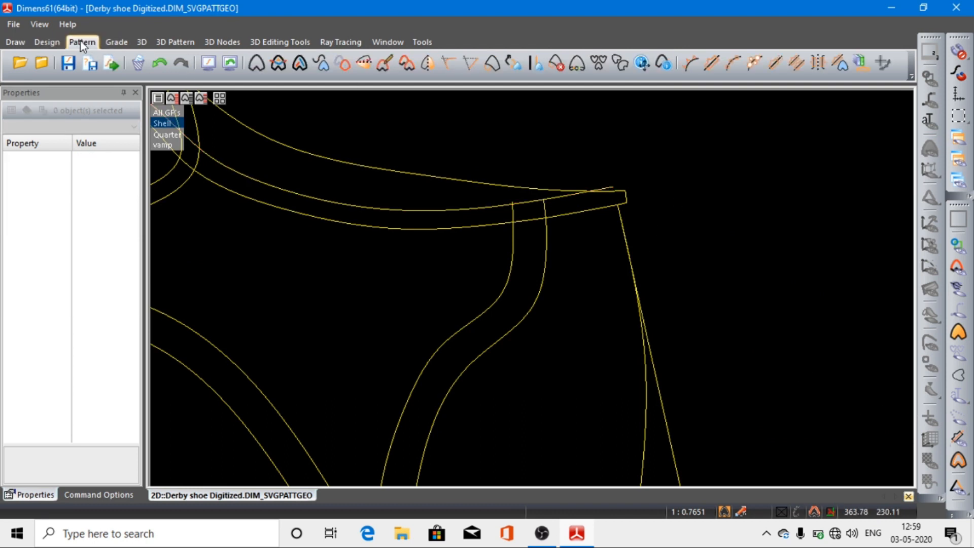
pyautogui.click(254, 70)
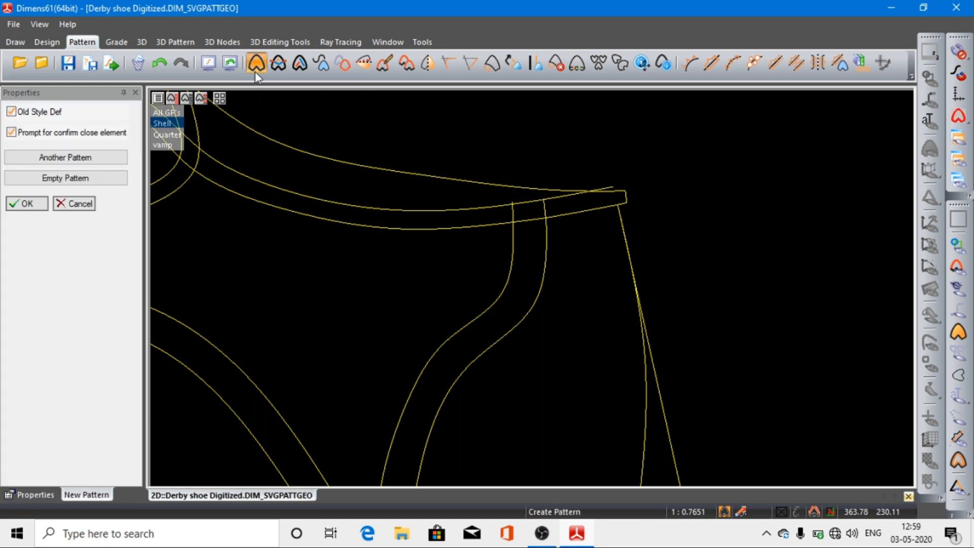
pyautogui.click(529, 202)
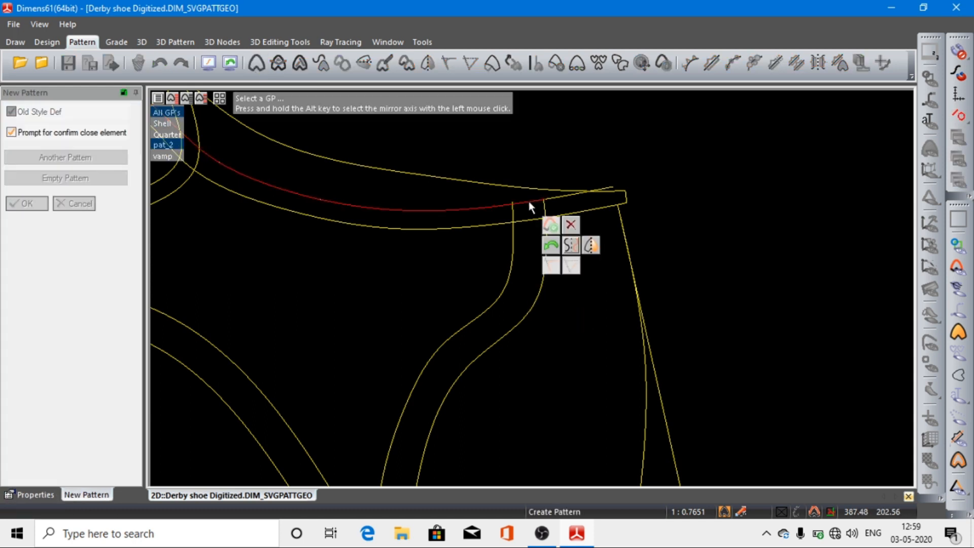
pyautogui.click(556, 200)
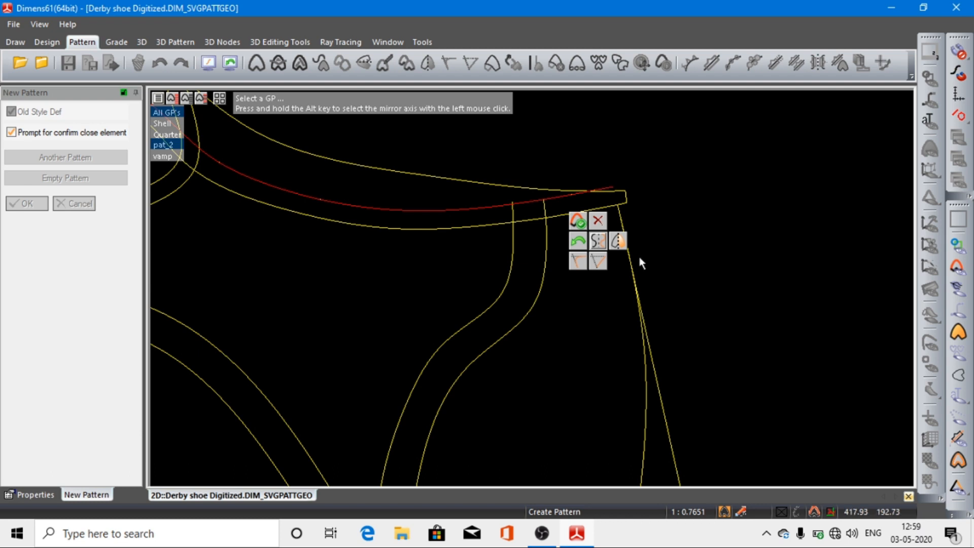
pyautogui.click(652, 360)
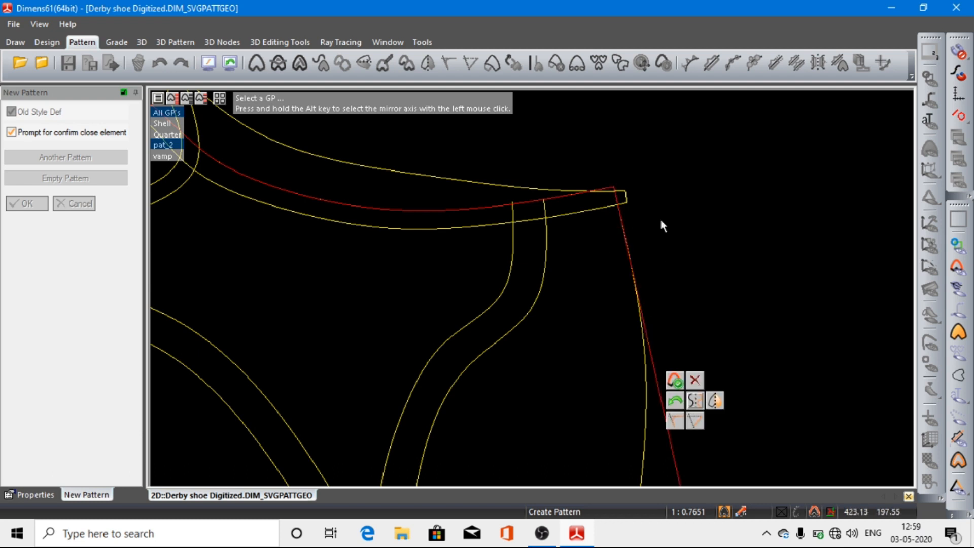
pyautogui.scroll(-3, 661, 221)
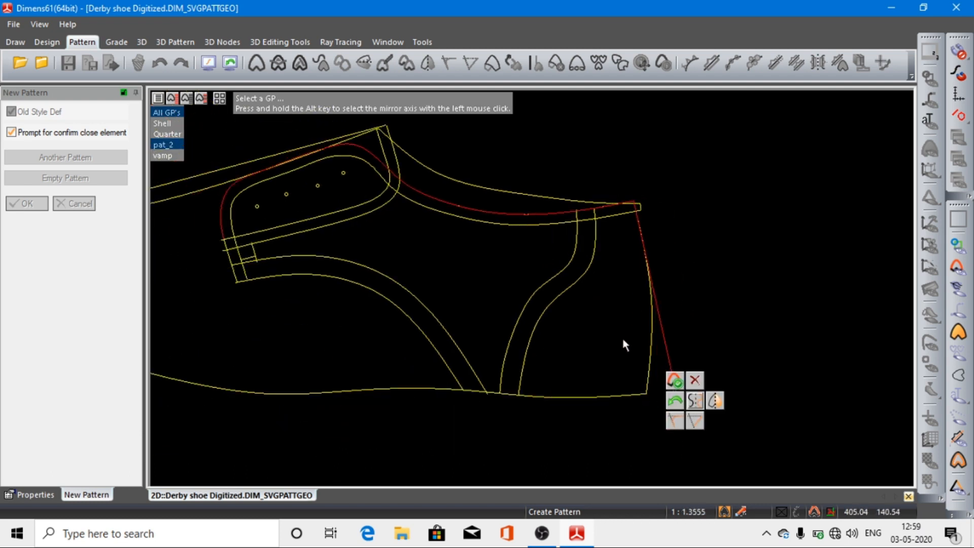
pyautogui.click(595, 396)
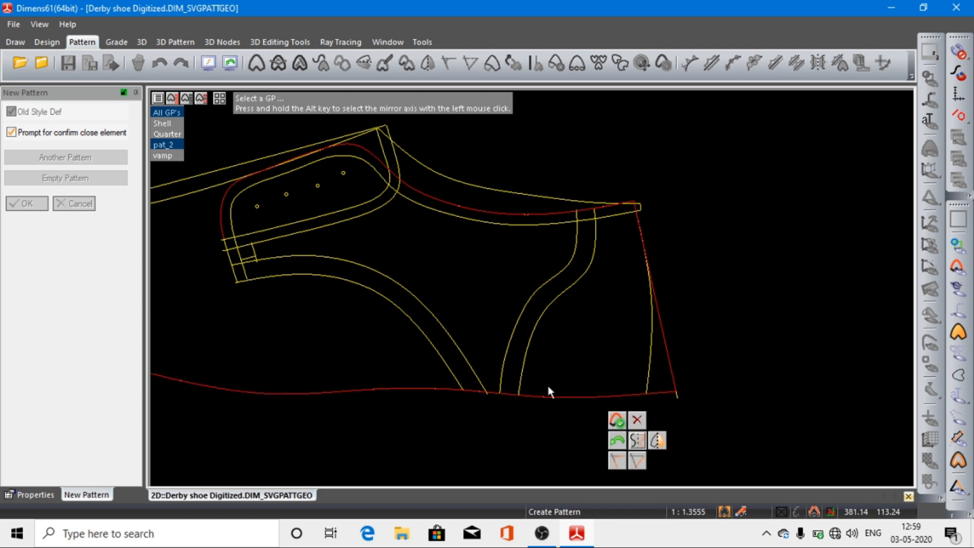
pyautogui.click(511, 333)
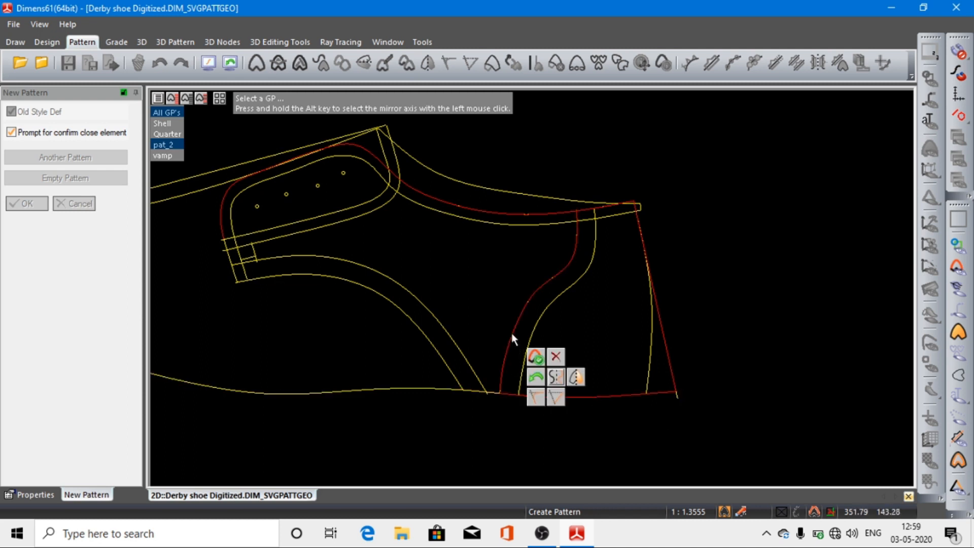
pyautogui.click(584, 208)
# Step: Place the new pattern's info text inside the outline, name the pattern counter and finish creating it
pyautogui.click(456, 269)
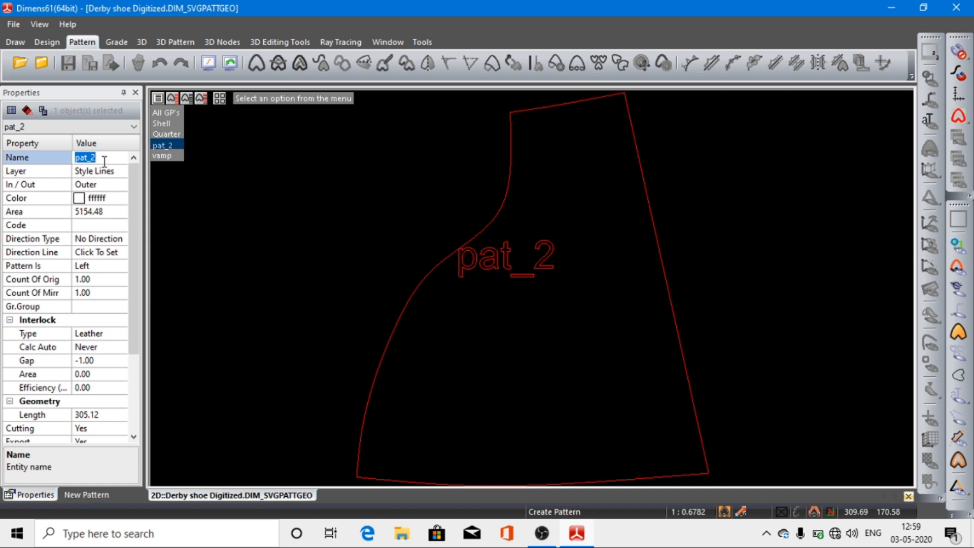
pyautogui.write('counter')
pyautogui.press('Return')
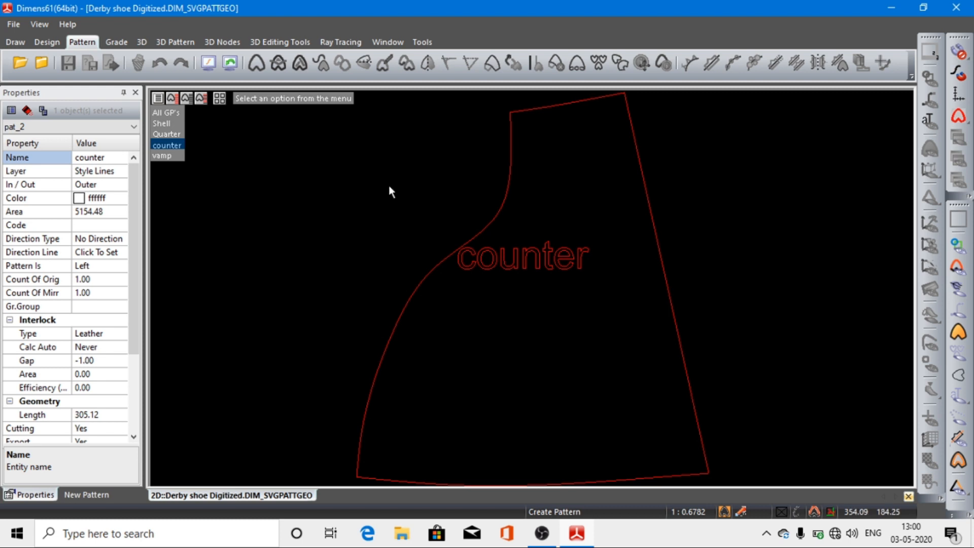
pyautogui.rightClick(445, 187)
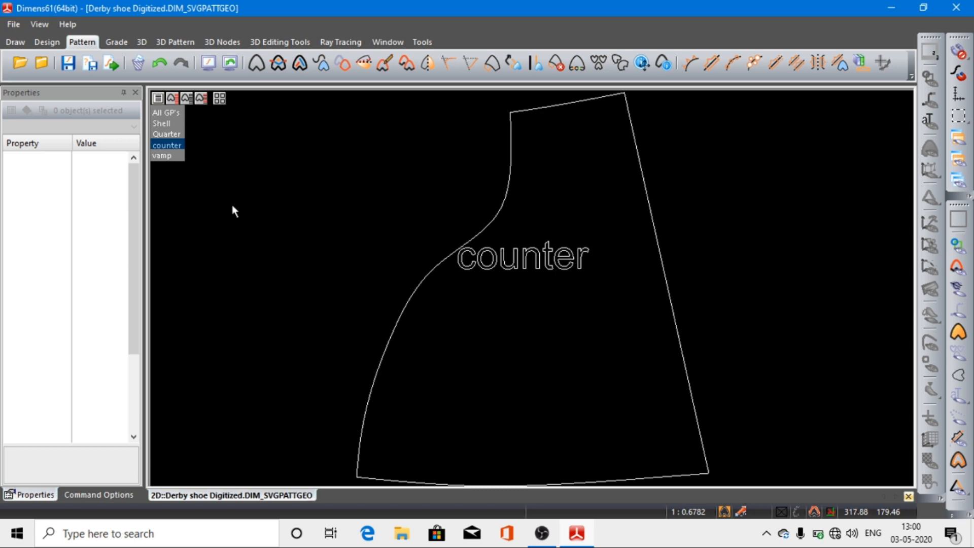
# Step: Add the Shell's rear counter curve and lower topline to the counter pattern as simple elements, showing only the counter piece
pyautogui.moveTo(168, 133)
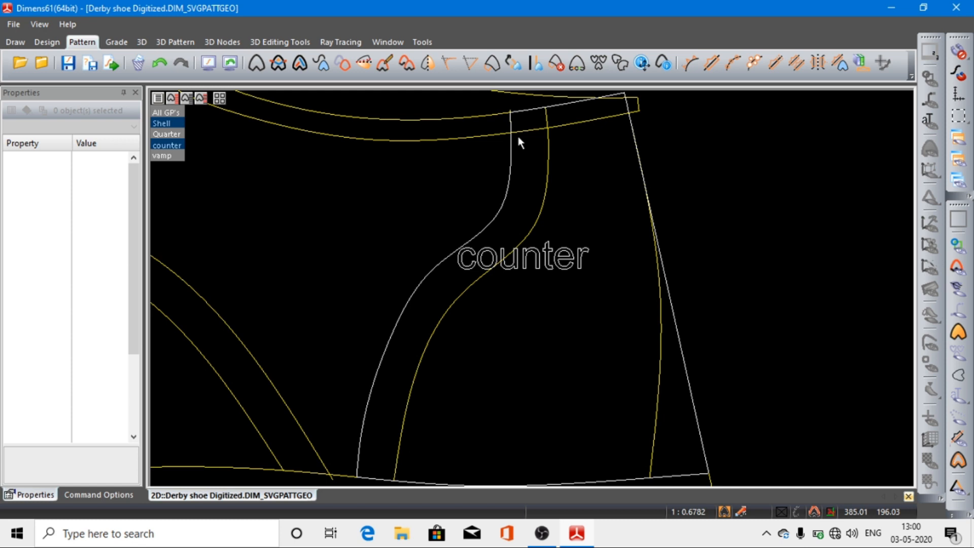
pyautogui.click(46, 44)
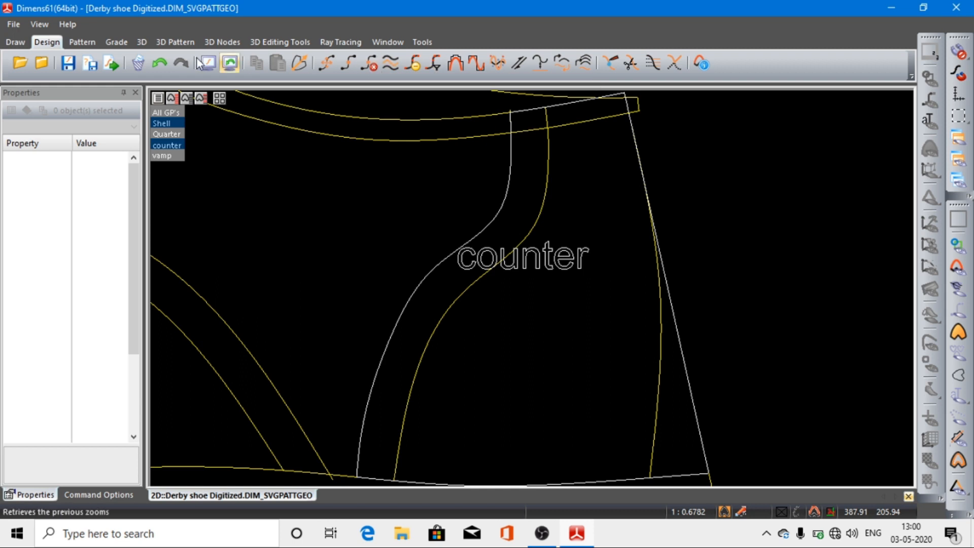
pyautogui.click(81, 42)
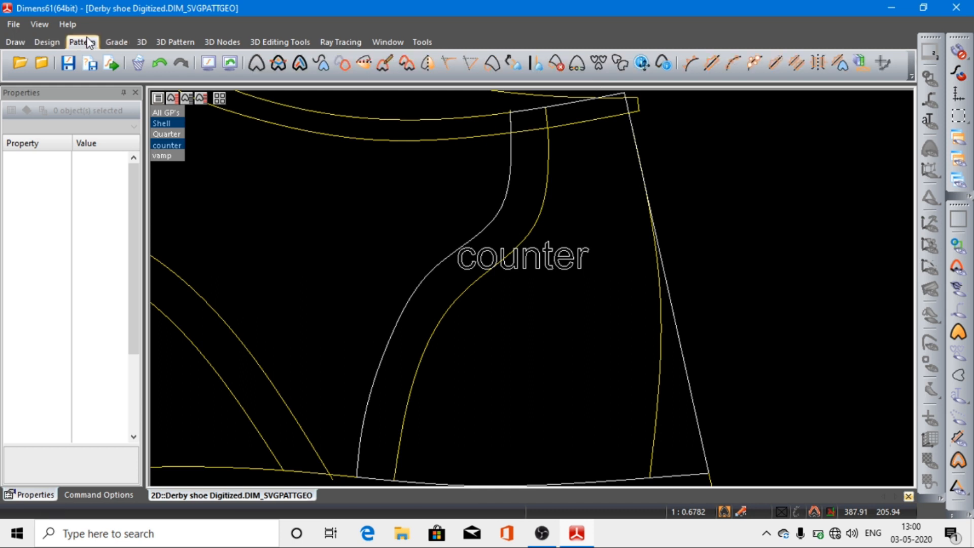
pyautogui.click(300, 64)
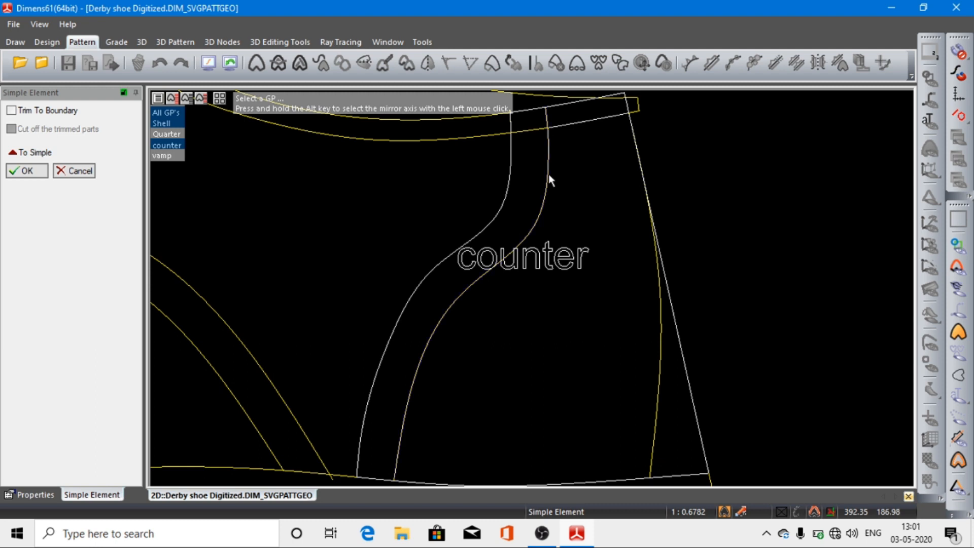
pyautogui.click(165, 143)
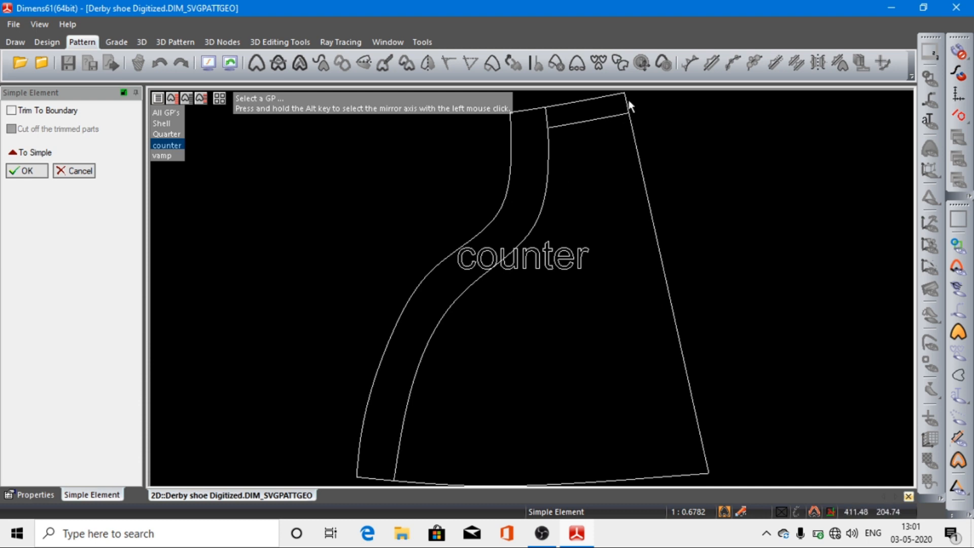
pyautogui.click(26, 172)
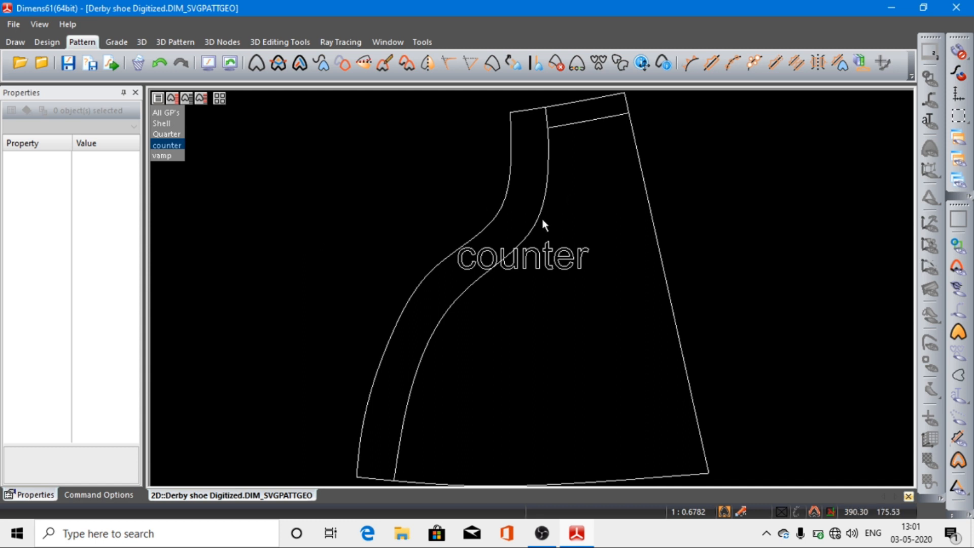
# Step: Replace the counter pattern's info text, tilting it about 6 degrees and placing it inside the piece below the rear curve
pyautogui.click(560, 260)
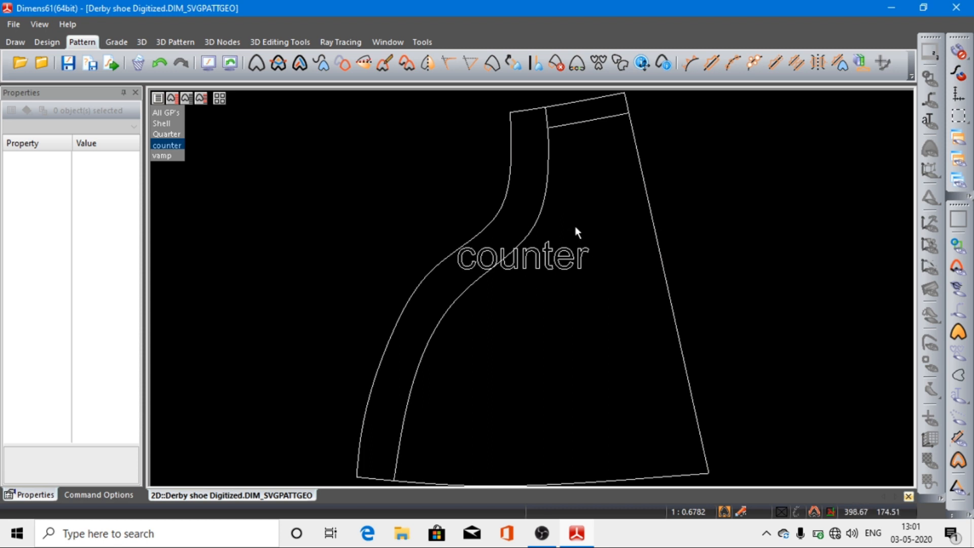
pyautogui.click(642, 64)
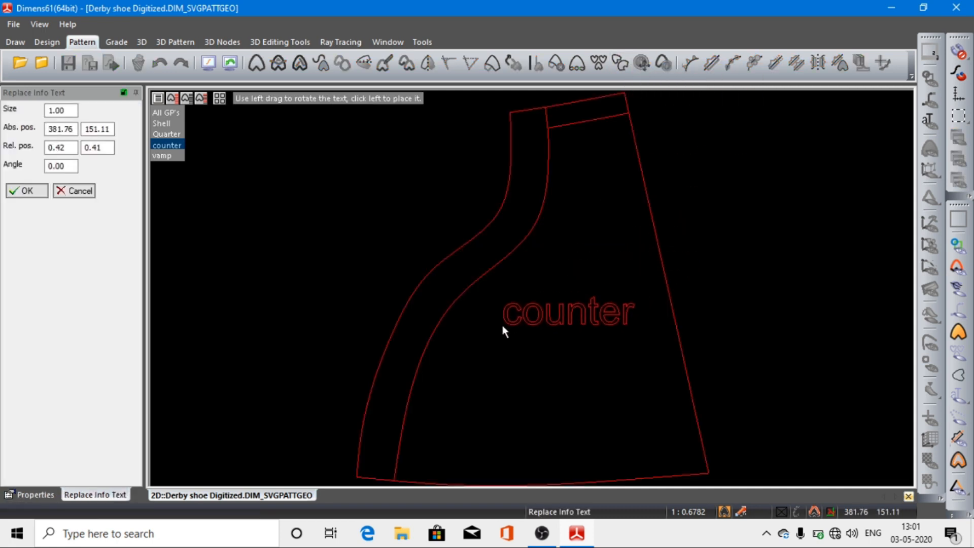
pyautogui.moveTo(502, 327); pyautogui.dragTo(539, 324)
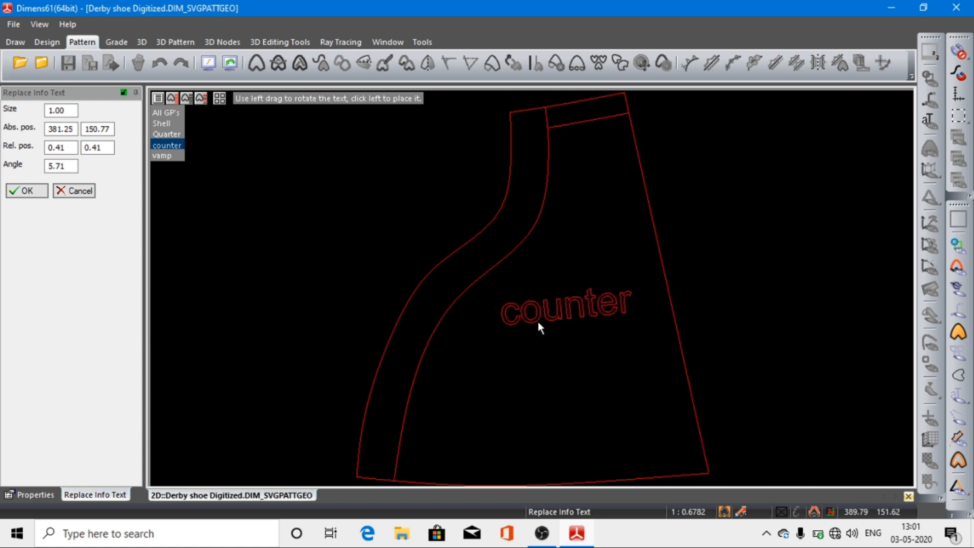
pyautogui.click(495, 343)
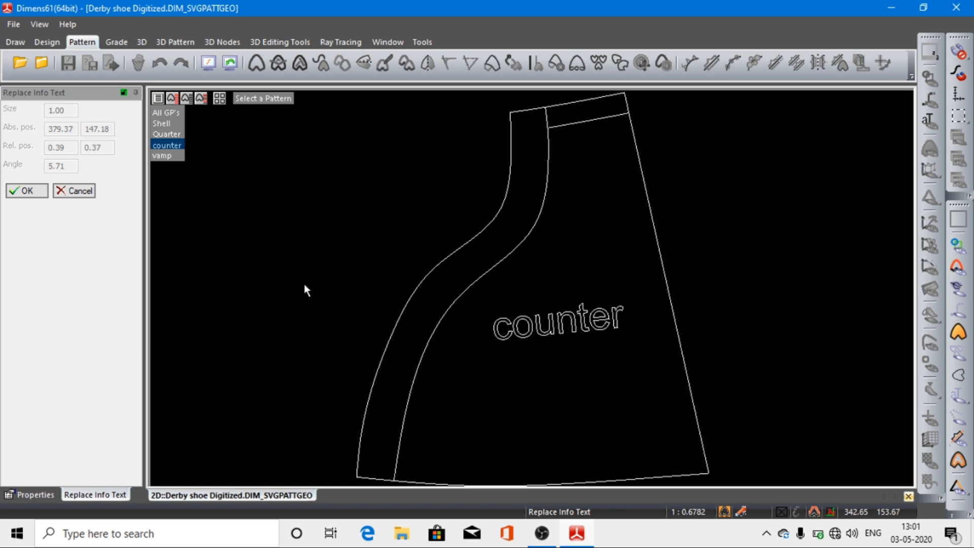
pyautogui.click(23, 191)
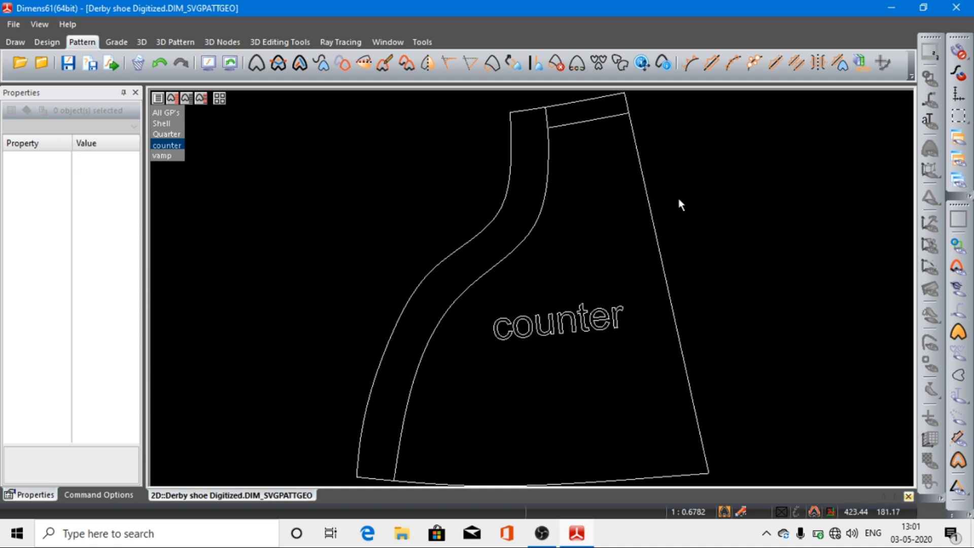
# Step: Start an asymmetric stencil with widths 1.50 and 0.00, placing one marker along the counter's lower topline
pyautogui.click(712, 63)
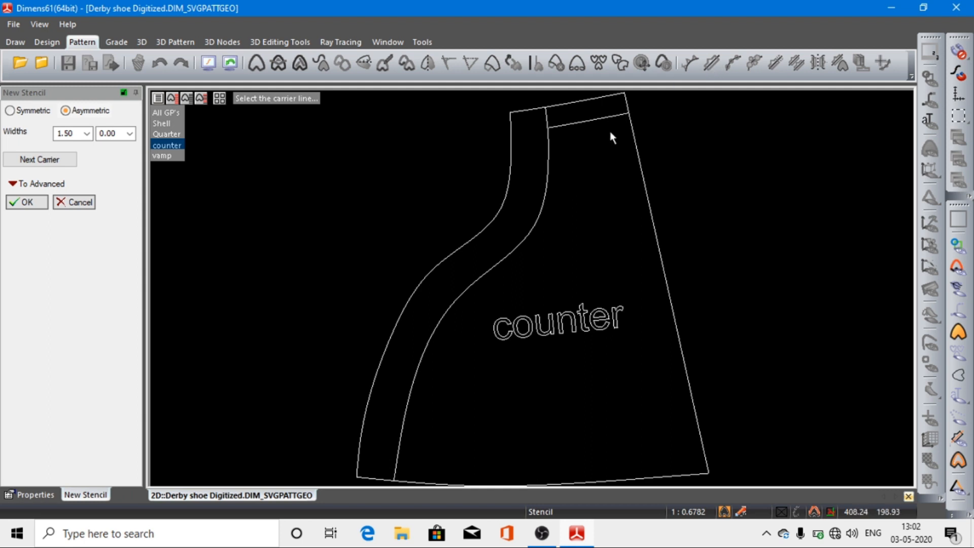
pyautogui.click(617, 115)
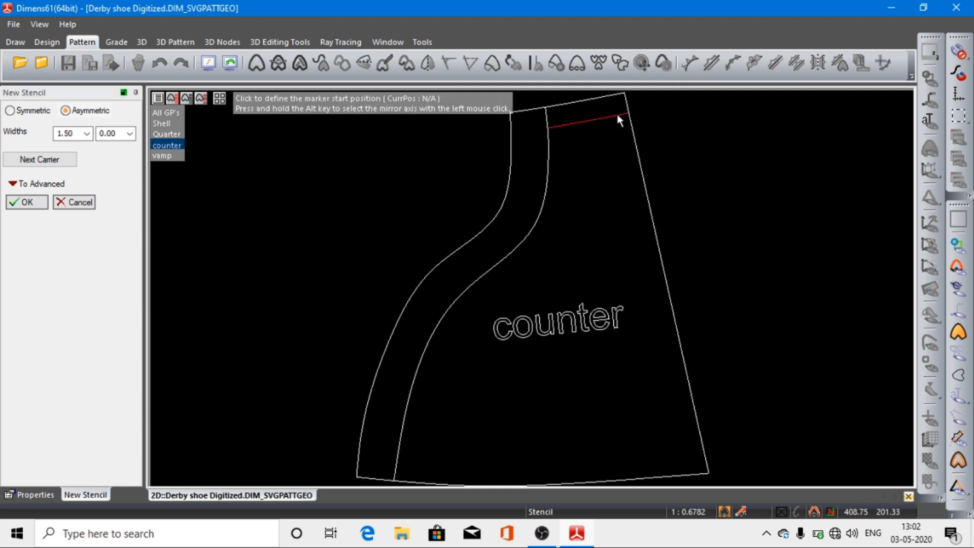
pyautogui.click(615, 114)
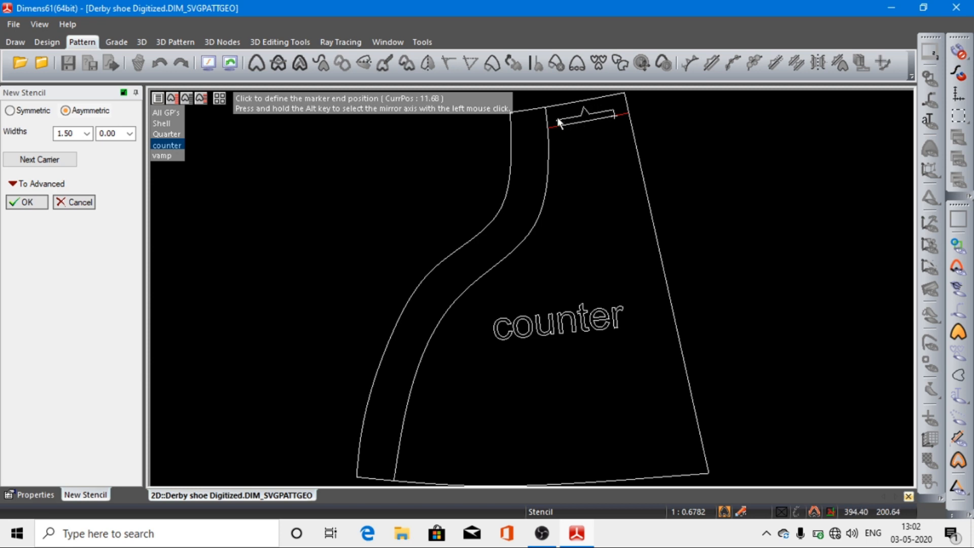
pyautogui.click(559, 121)
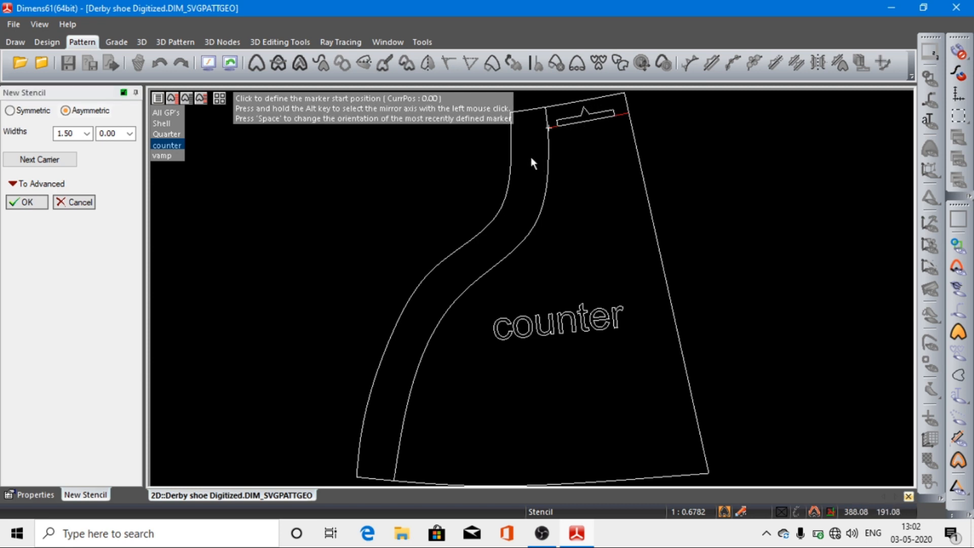
# Step: Take the counter's inner front curve as the next stencil carrier, place three successive markers along it and create the stencil
pyautogui.click(60, 162)
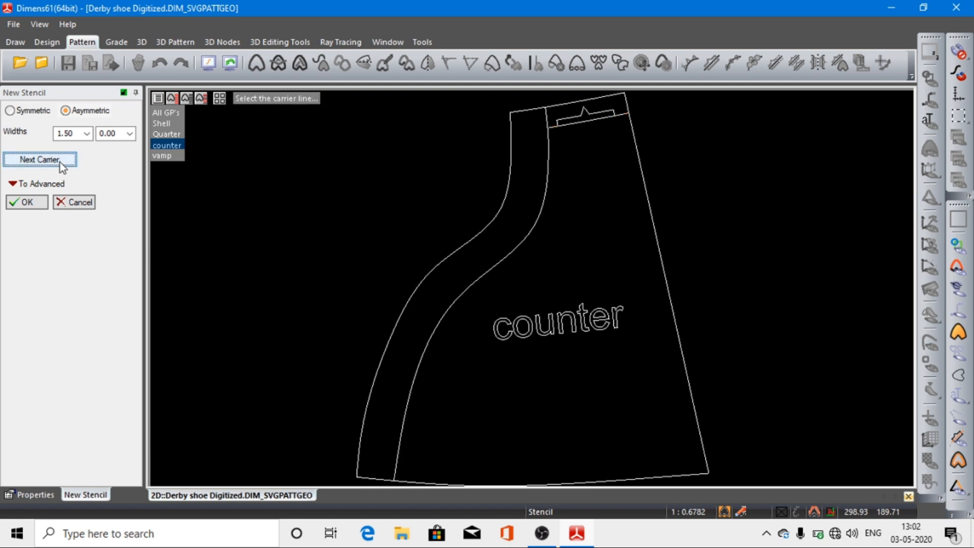
pyautogui.click(548, 145)
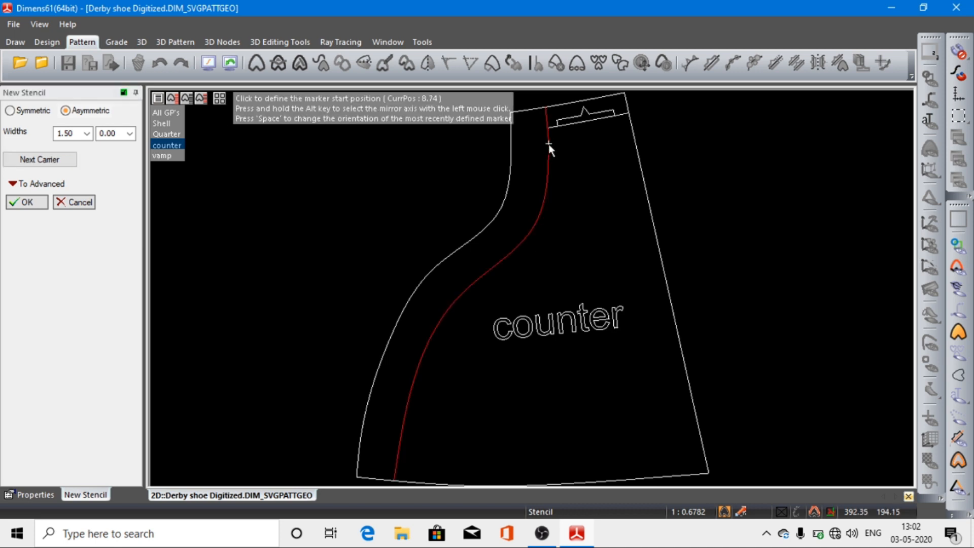
pyautogui.click(549, 144)
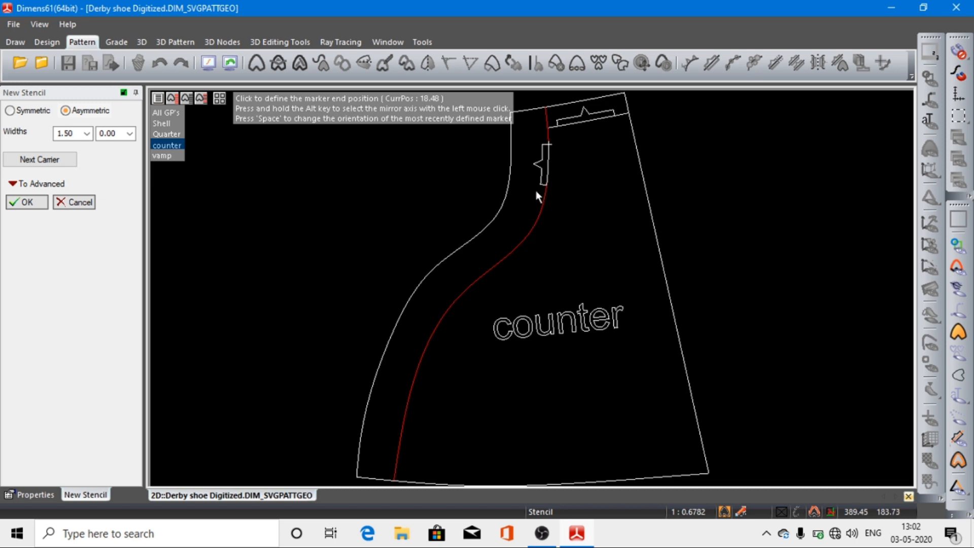
pyautogui.click(516, 239)
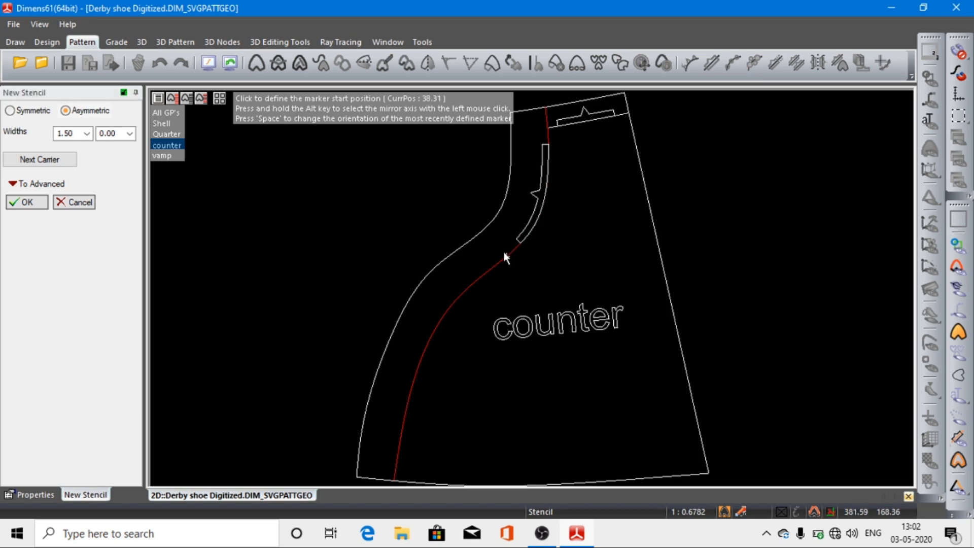
pyautogui.click(505, 255)
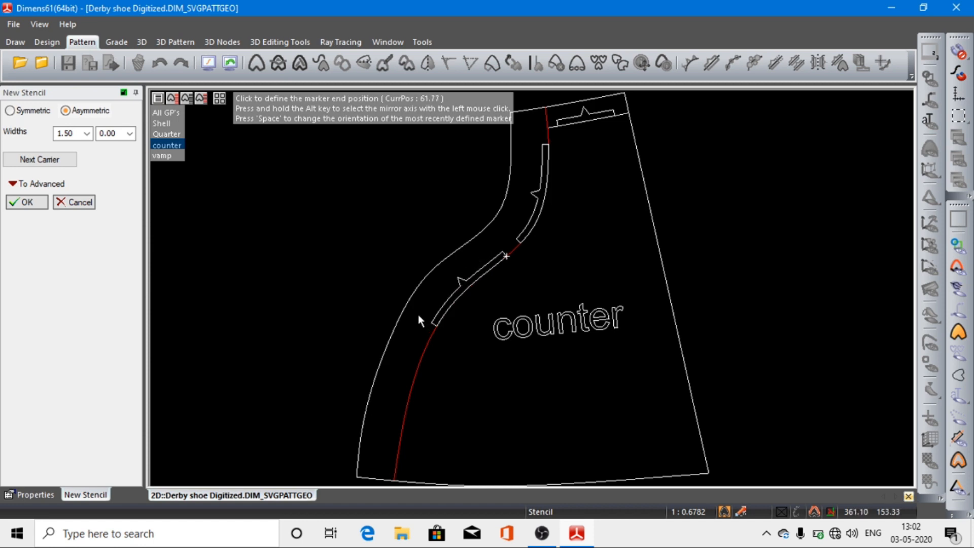
pyautogui.click(415, 355)
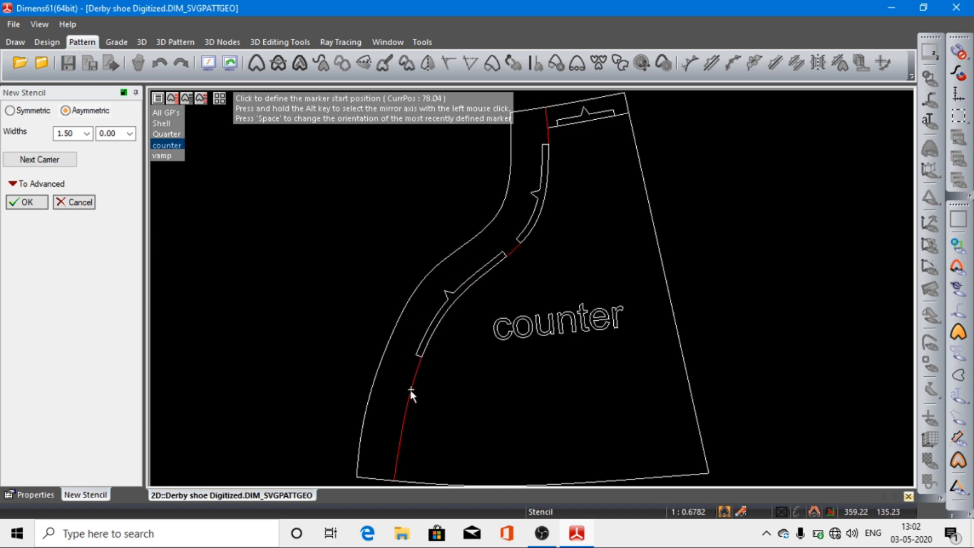
pyautogui.click(410, 376)
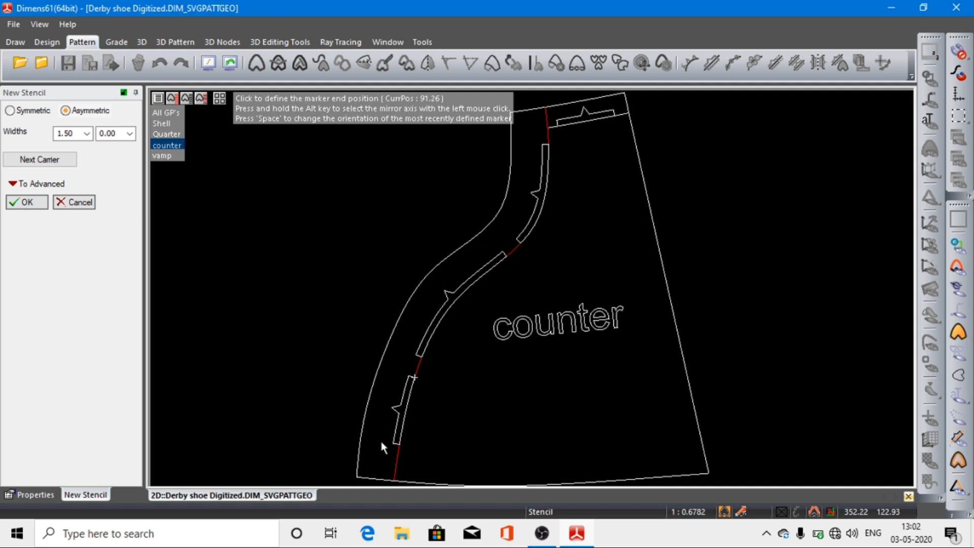
pyautogui.click(375, 460)
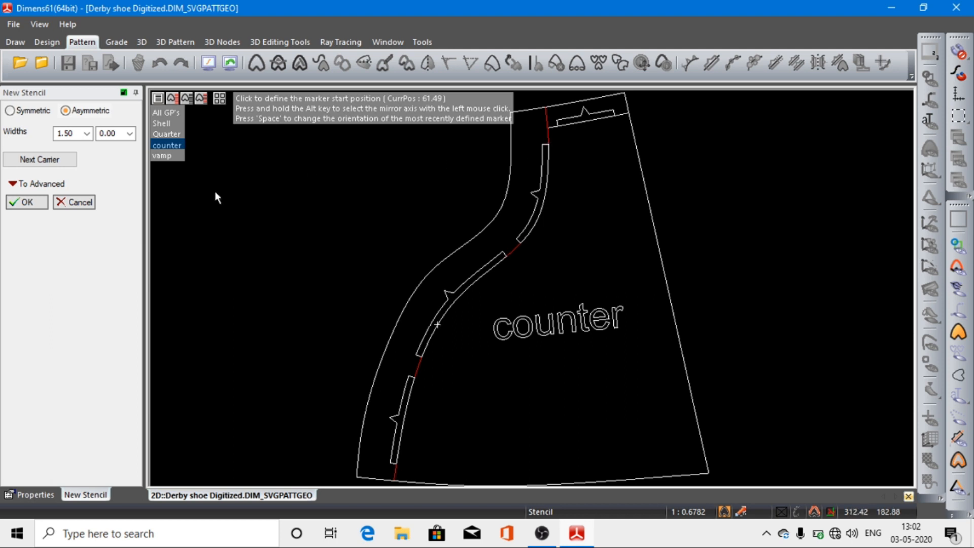
pyautogui.click(29, 201)
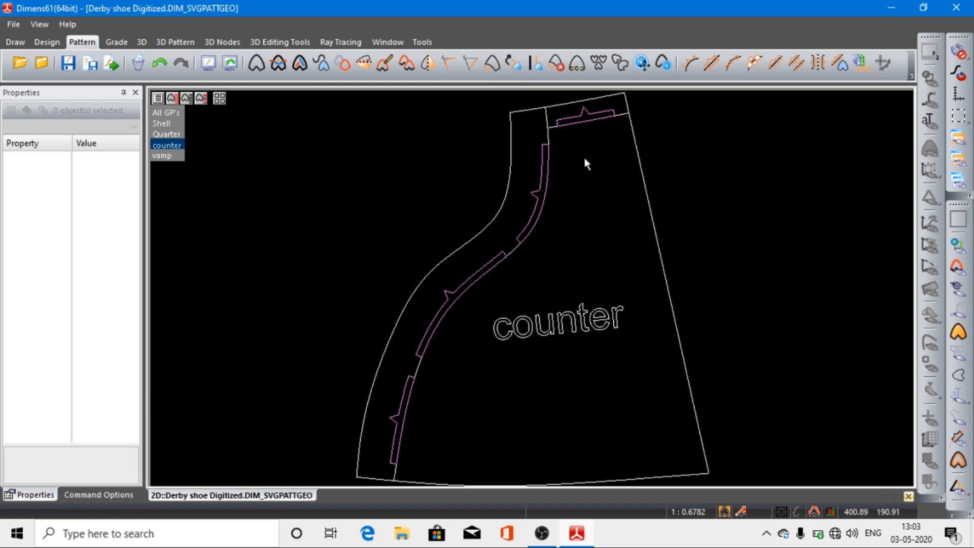
# Step: Mirror the counter pattern about its straight heel line with Add Mirror Segment and fit the whole piece in view
pyautogui.click(429, 62)
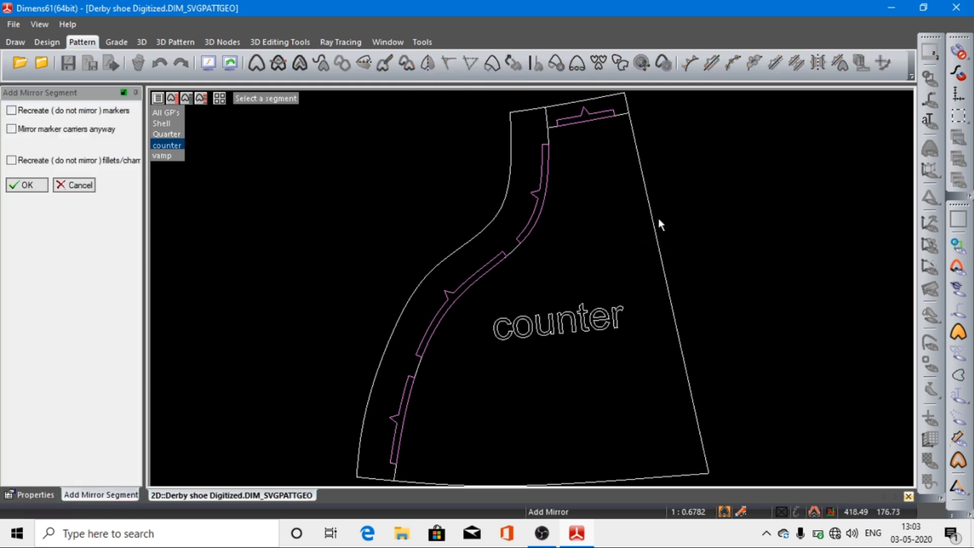
pyautogui.click(657, 238)
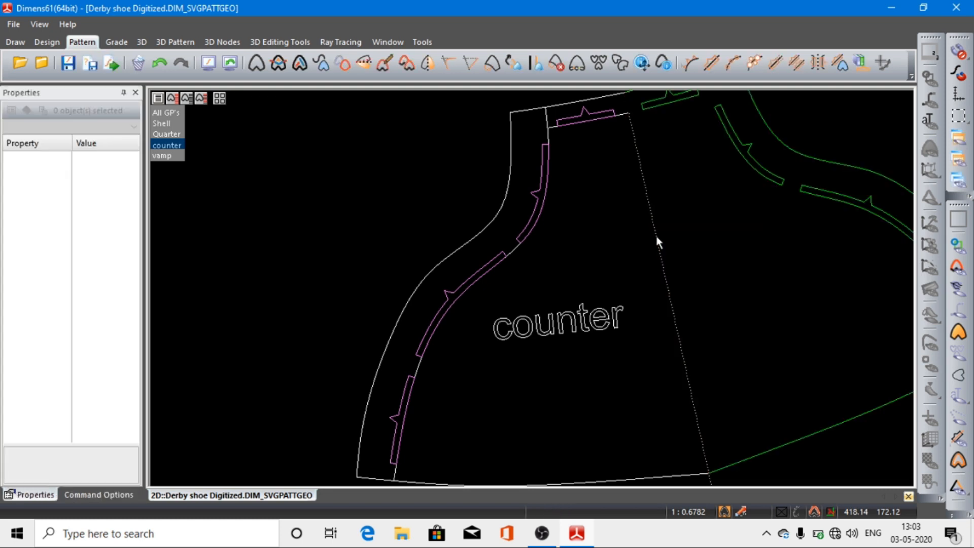
pyautogui.click(207, 63)
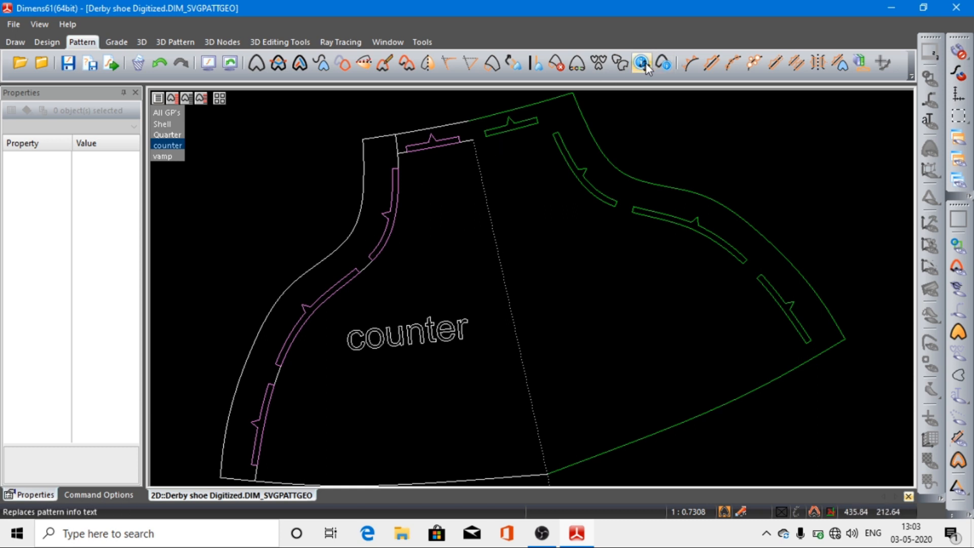
# Step: Replace the counter's info text across the mirror line near the middle of the full piece, tilted about 15 degrees
pyautogui.click(643, 64)
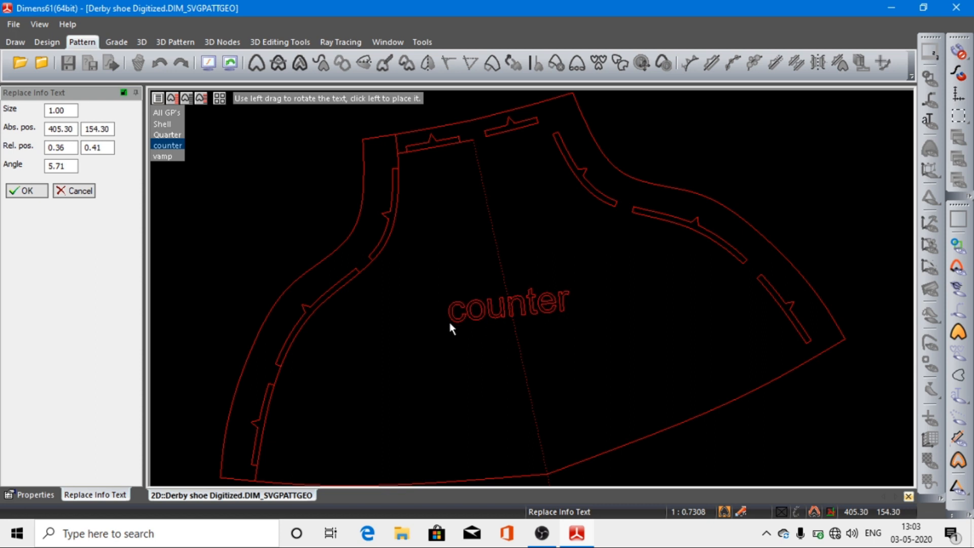
pyautogui.moveTo(454, 319)
pyautogui.mouseDown()
pyautogui.moveTo(470, 324)
pyautogui.moveTo(474, 315)
pyautogui.moveTo(460, 318)
pyautogui.mouseUp()
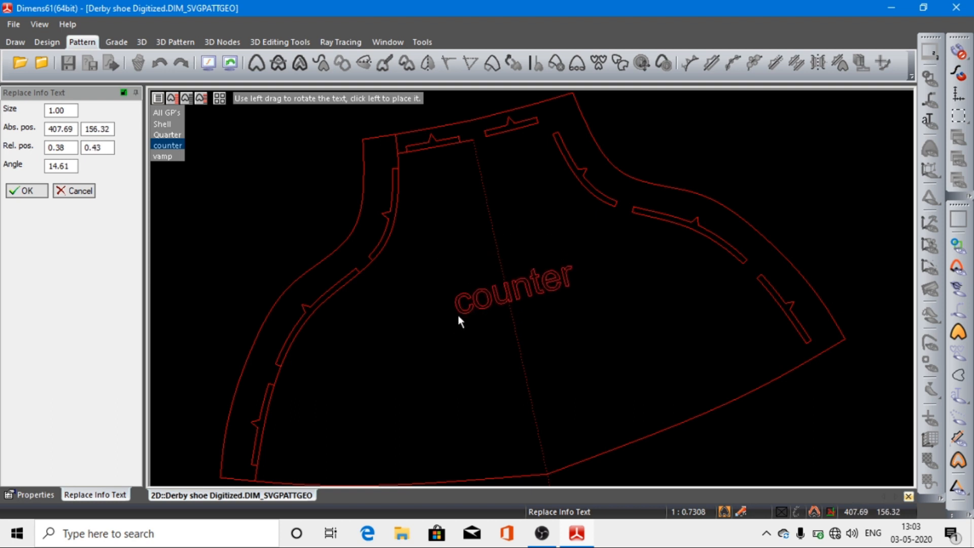
pyautogui.click(456, 311)
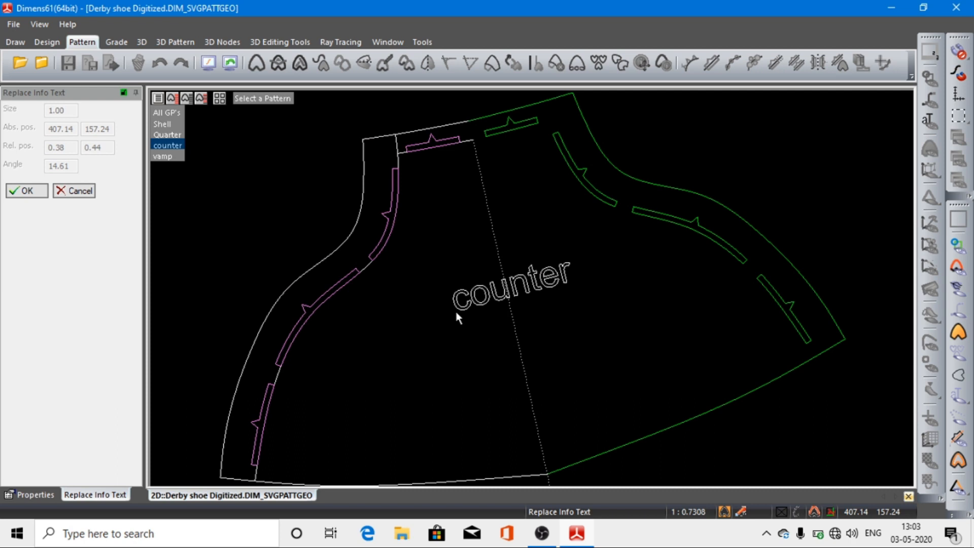
pyautogui.click(27, 191)
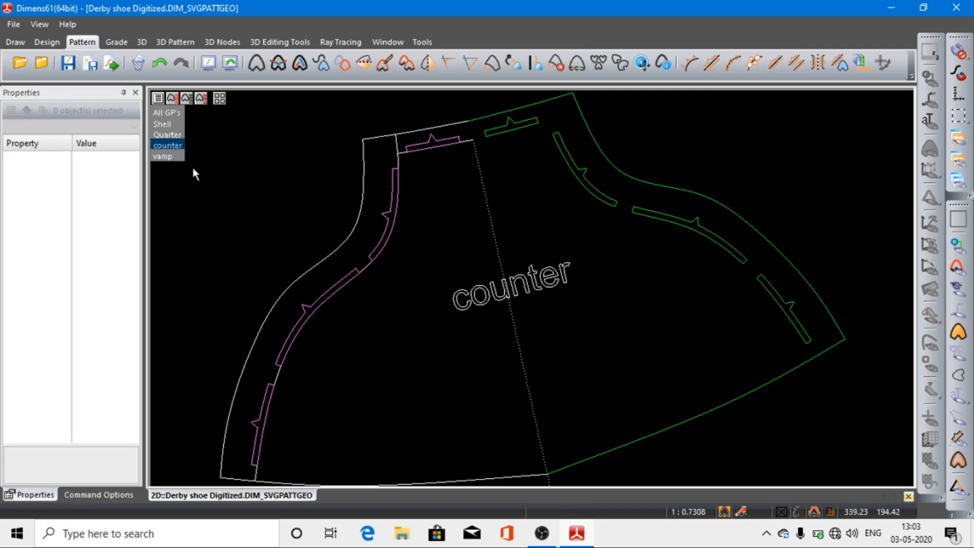
# Step: Show the Quarter and vamp patterns together with the counter to view all three pieces
pyautogui.moveTo(168, 136)
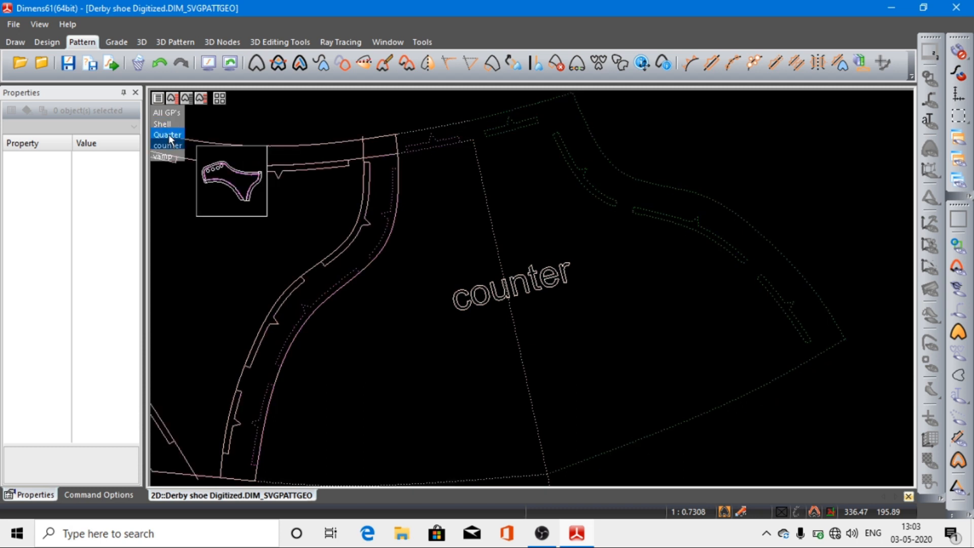
pyautogui.click(163, 144)
pyautogui.moveTo(164, 135)
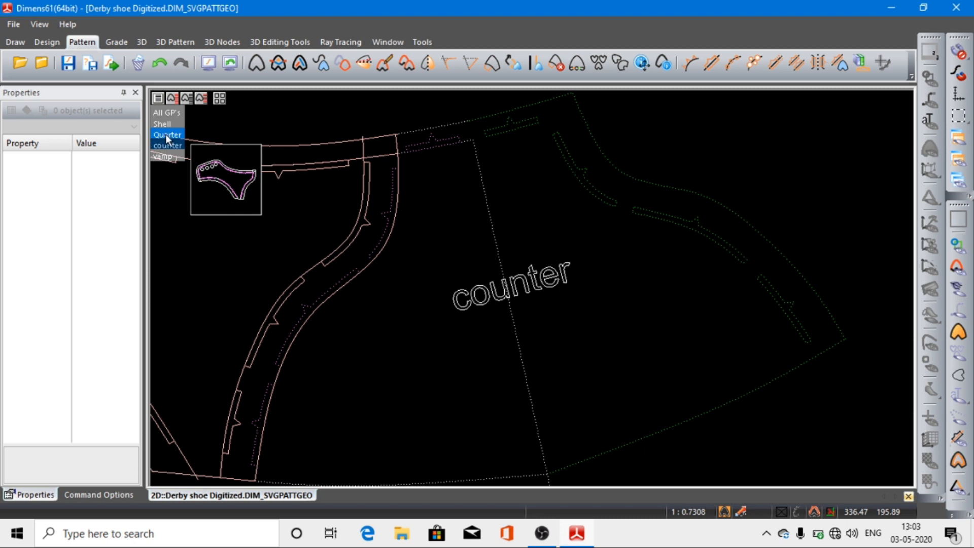
pyautogui.click(165, 134)
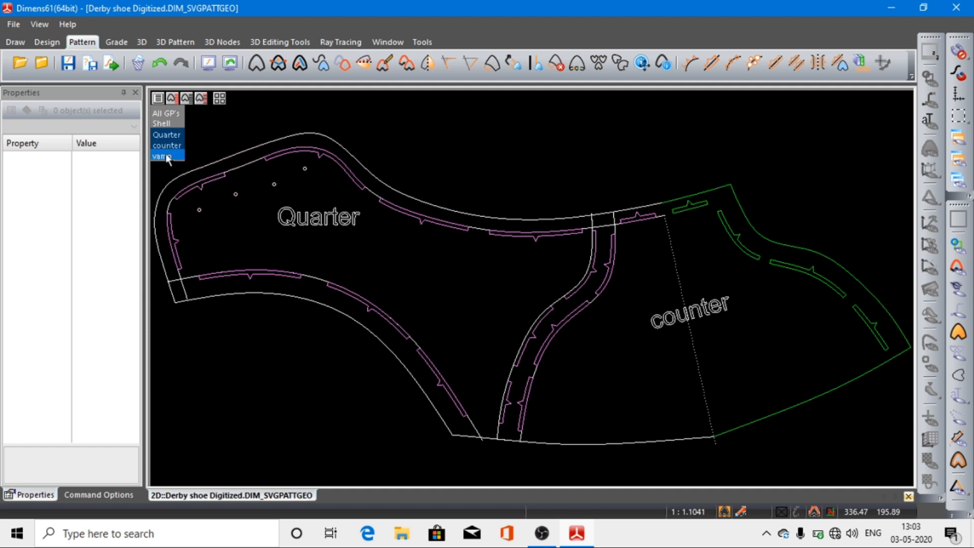
pyautogui.click(166, 155)
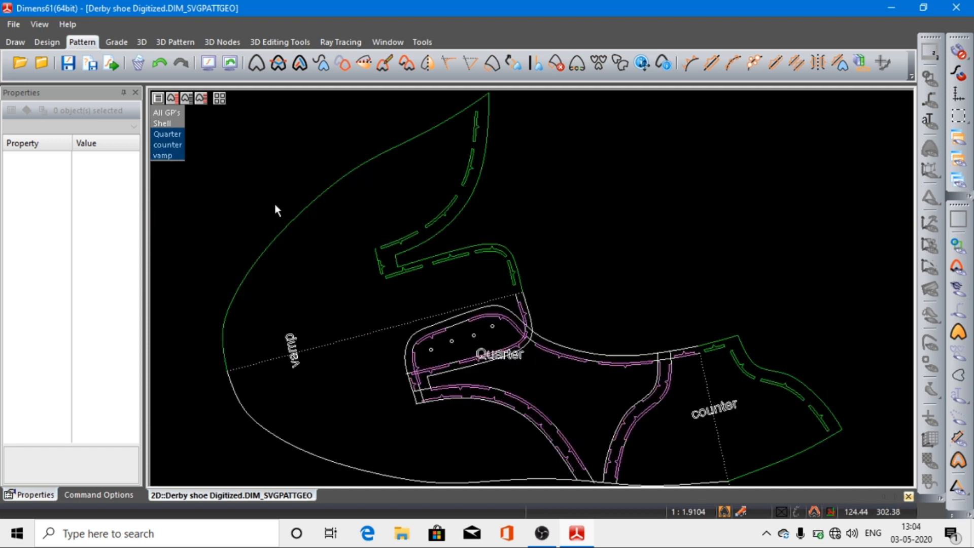